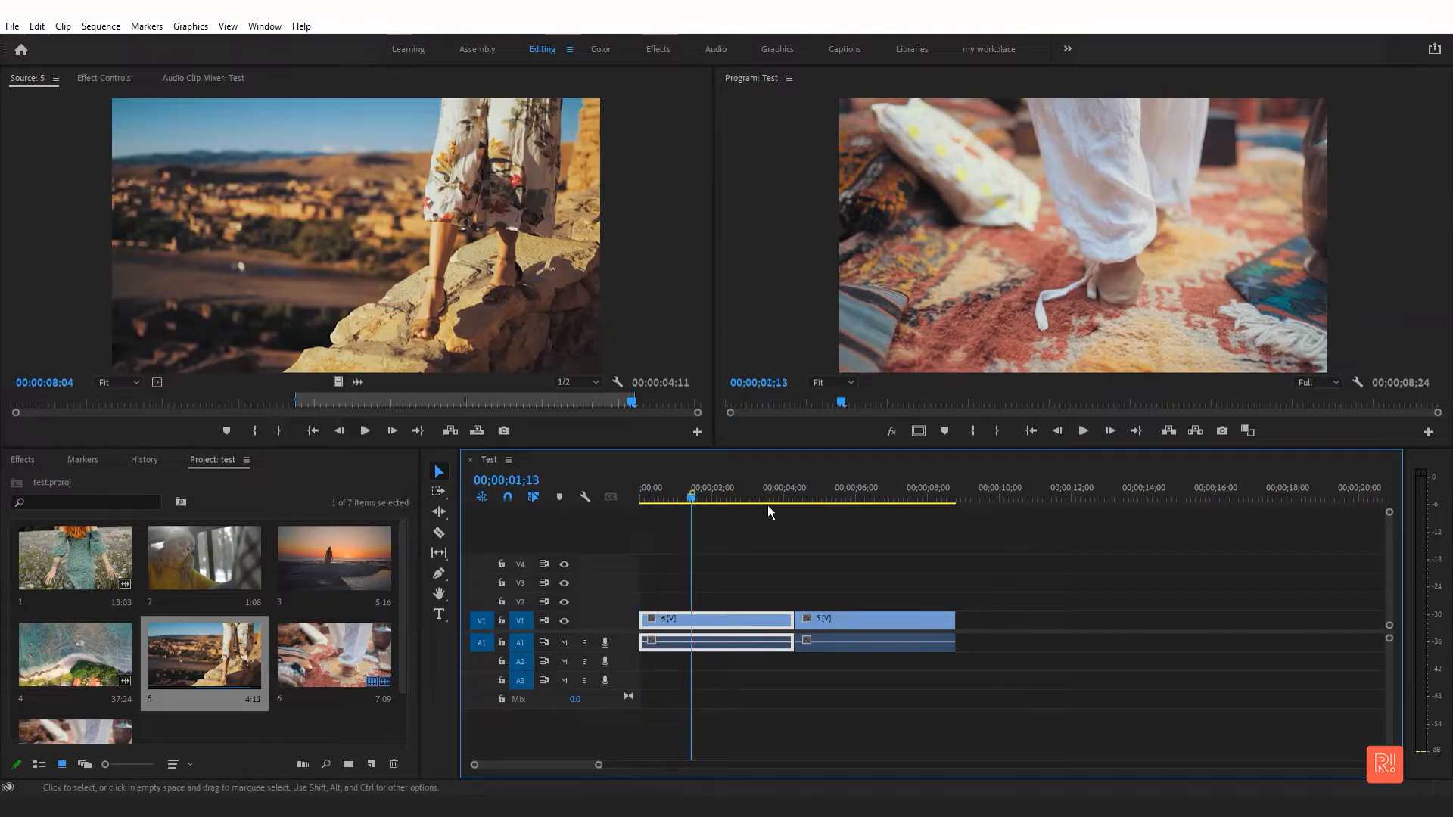
Trim the end of the second clip so that the sequence ends at 00;00;08;04, and return the playhead to 00;00;03;11.
left_click_drag(768, 505, 933, 519)
key("w")
left_click(764, 519)
left_click_drag(789, 501, 759, 527)
Delete the audio of both clips from track A1 and increase the height of video track V1.
left_click_drag(1028, 572, 764, 658)
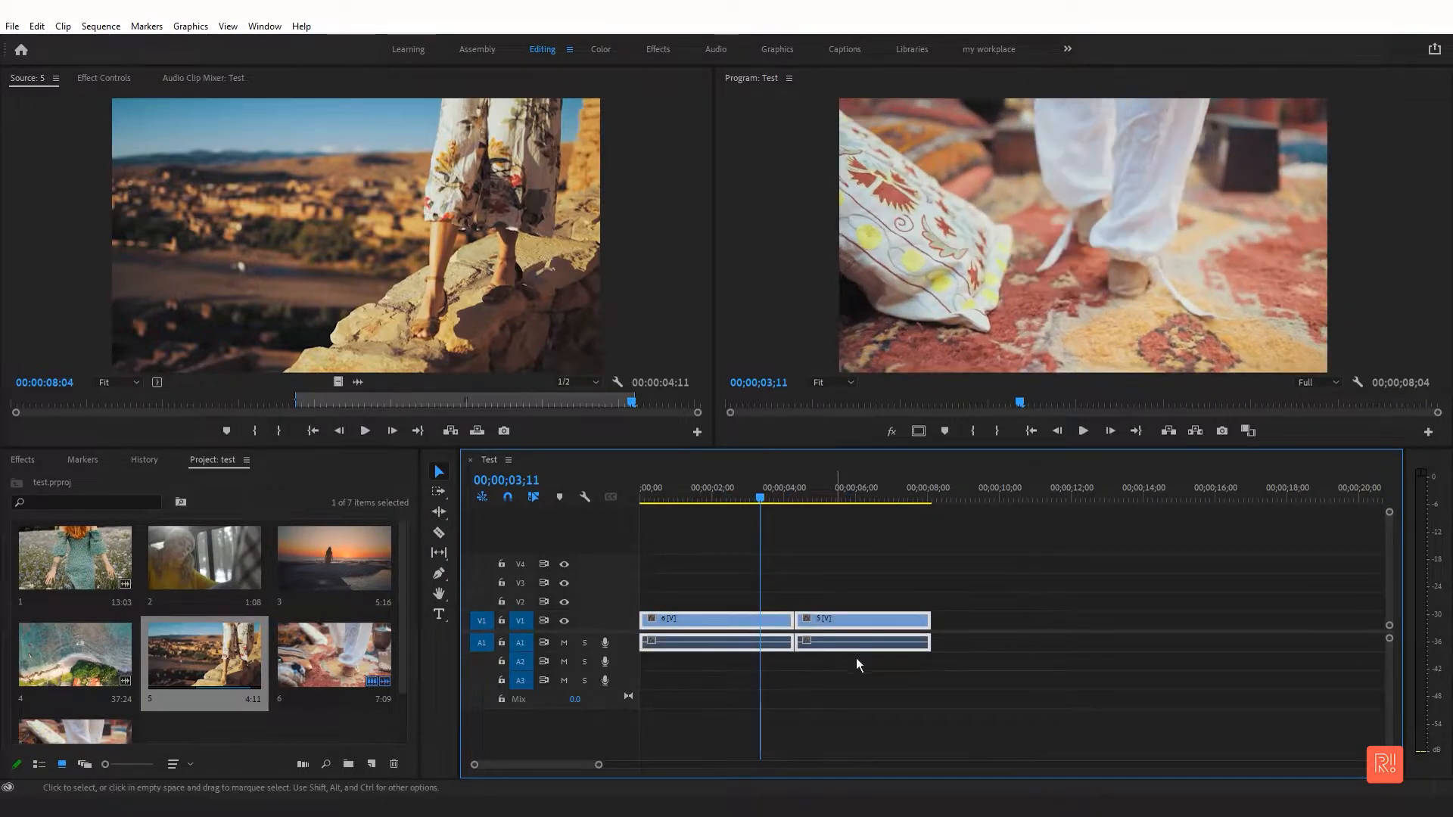
left_click(1052, 651)
left_click_drag(1061, 642, 564, 659)
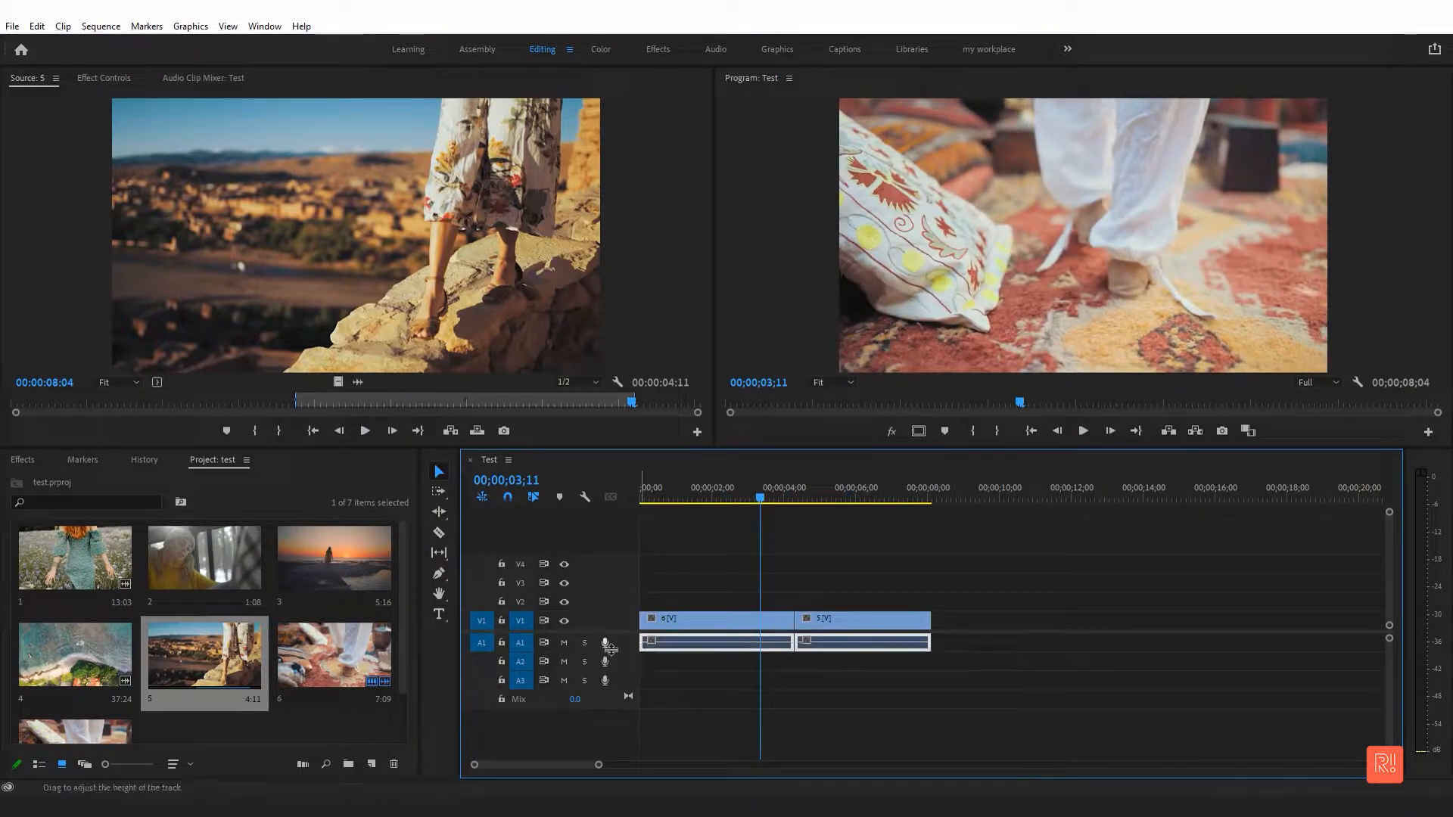
key("Delete")
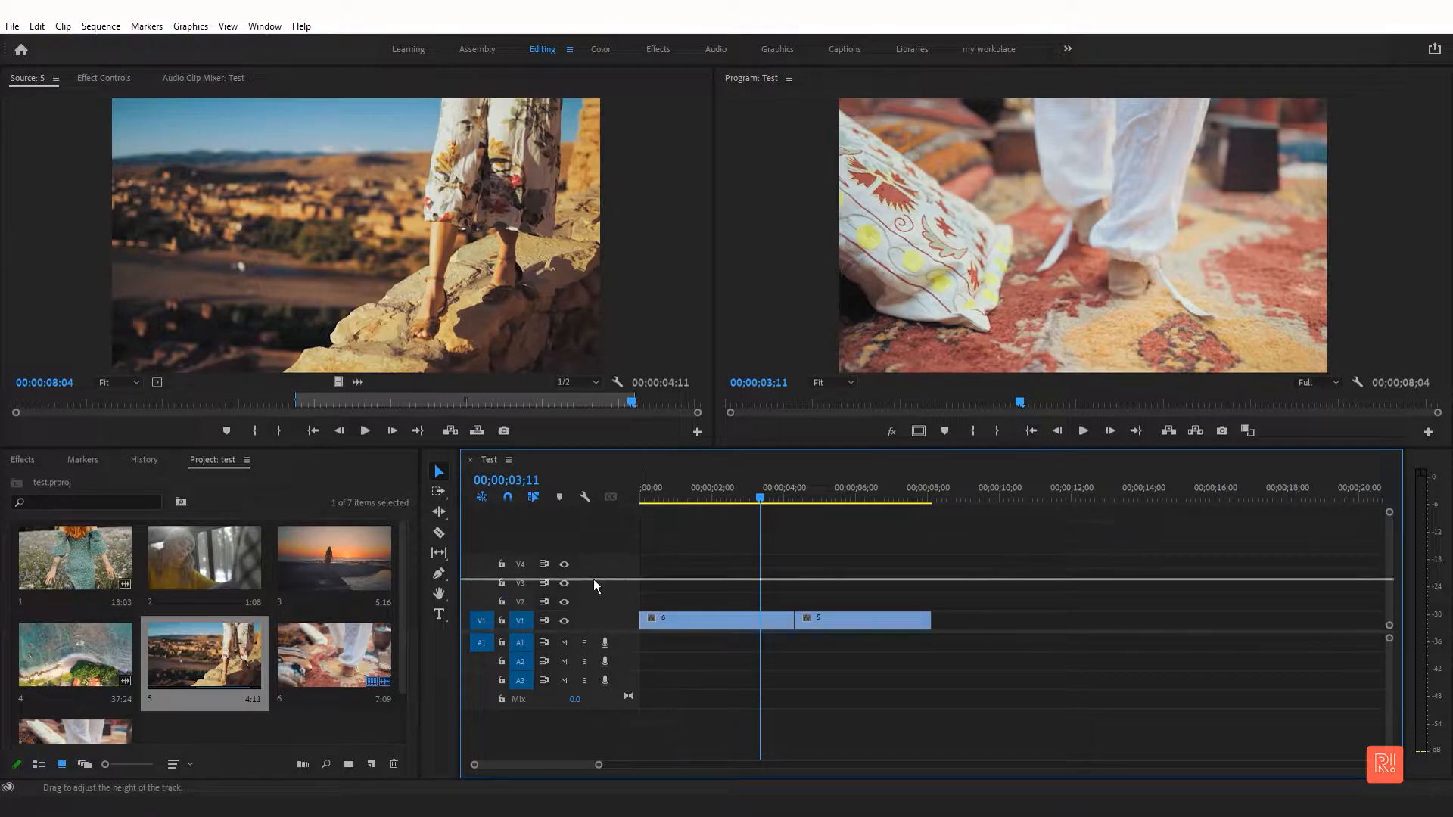
left_click_drag(596, 585, 596, 581)
Create a new adjustment layer at 1920 x 1080, 29.97 fps Drop-Frame, with square pixels.
right_click(298, 728)
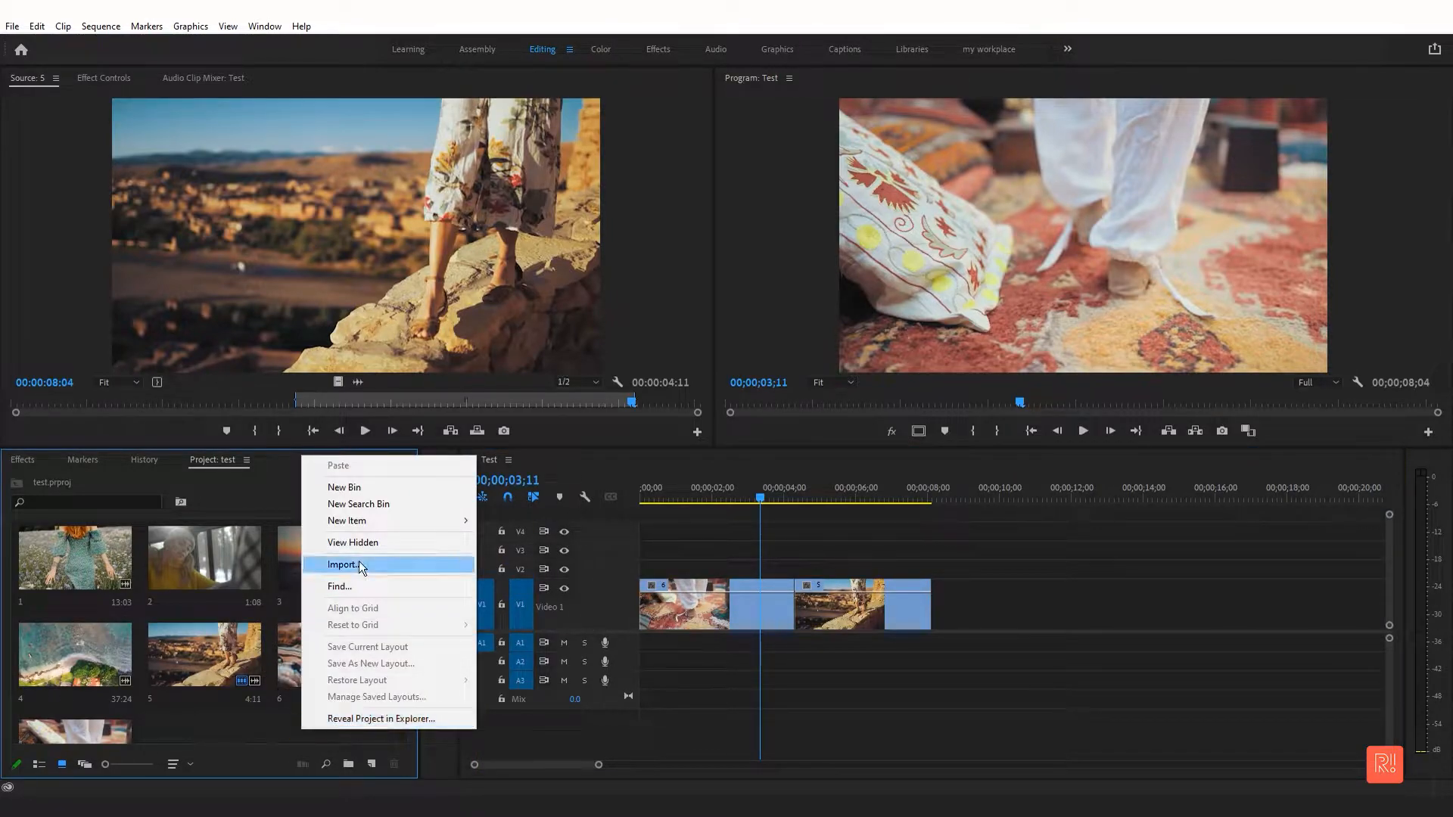
mouse_move(356, 527)
left_click(583, 566)
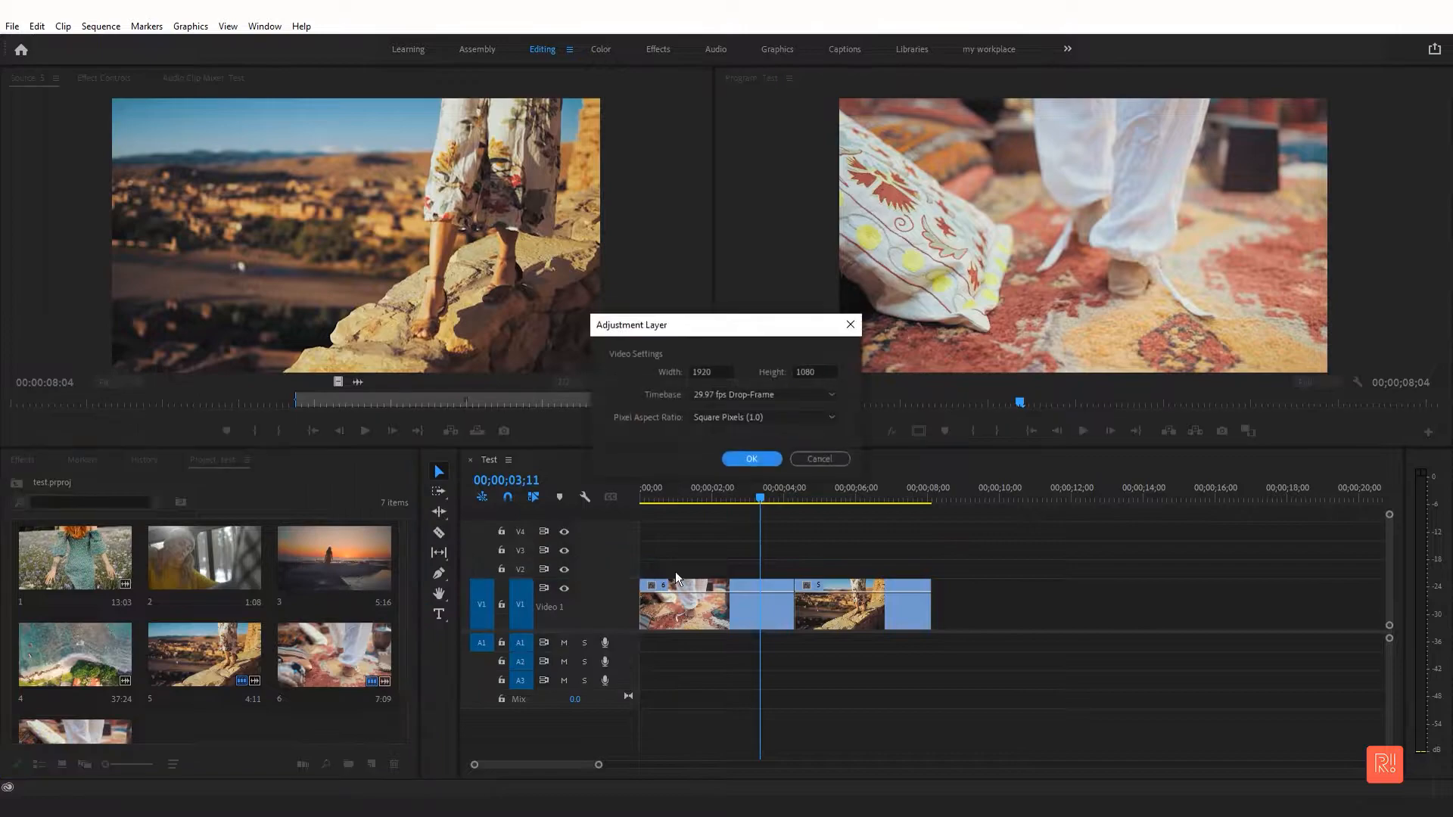
left_click(746, 460)
left_click(1139, 591)
Place the adjustment layer on V2 over the cut between the two clips, trimmed to span about 00;00;03;05 to 00;00;05;24.
left_click_drag(257, 692, 824, 568)
left_click_drag(717, 568, 838, 568)
left_click_drag(776, 570, 756, 572)
left_click(778, 571)
left_click_drag(833, 567, 843, 567)
key("=")
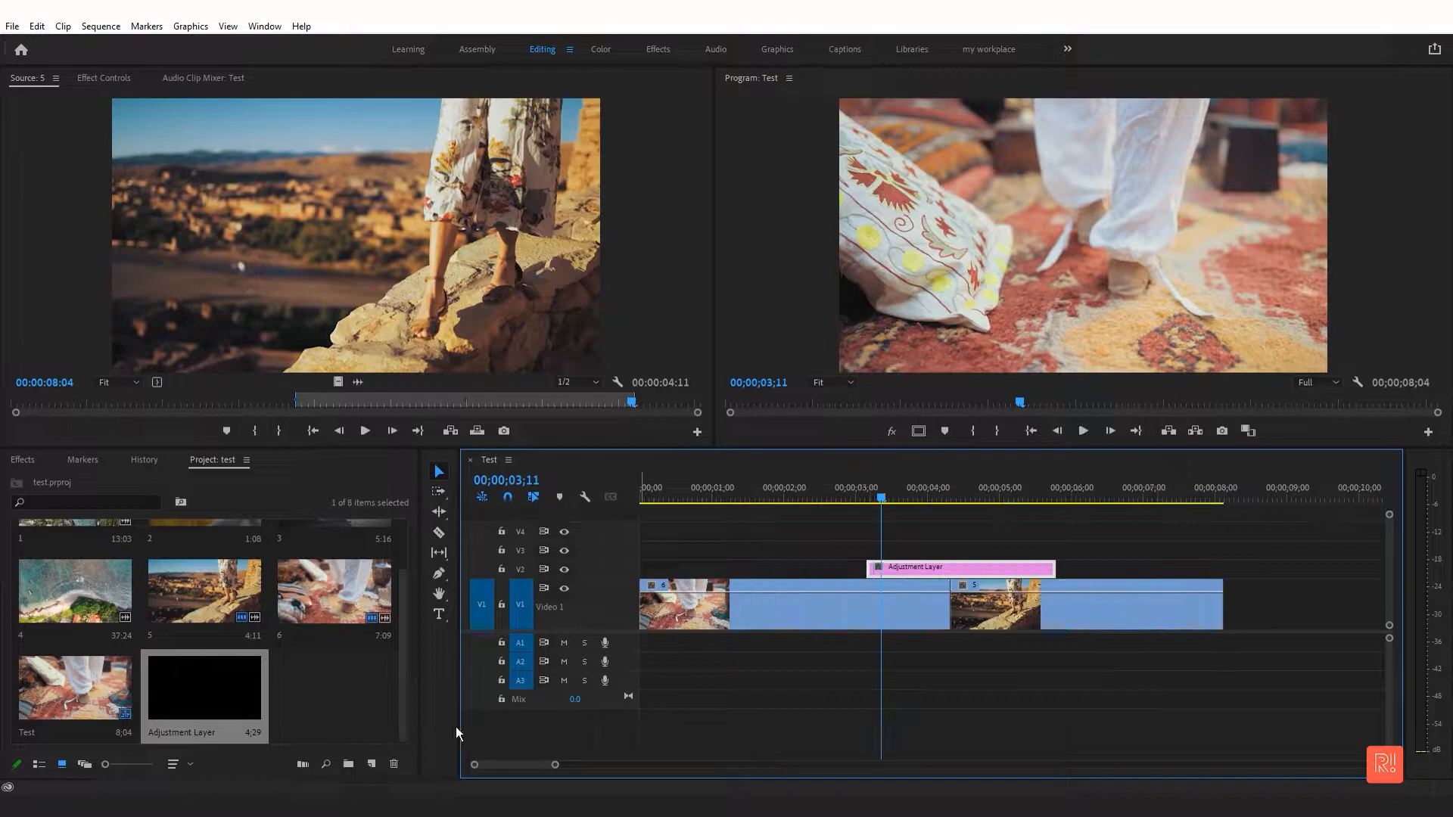
Widen the timeline area and move the playhead to the cut between the two clips at 00;00;04;10.
left_click_drag(461, 728, 337, 729)
mouse_move(763, 494)
left_mouse_down()
mouse_move(804, 494)
mouse_move(741, 497)
left_mouse_up()
key("Down")
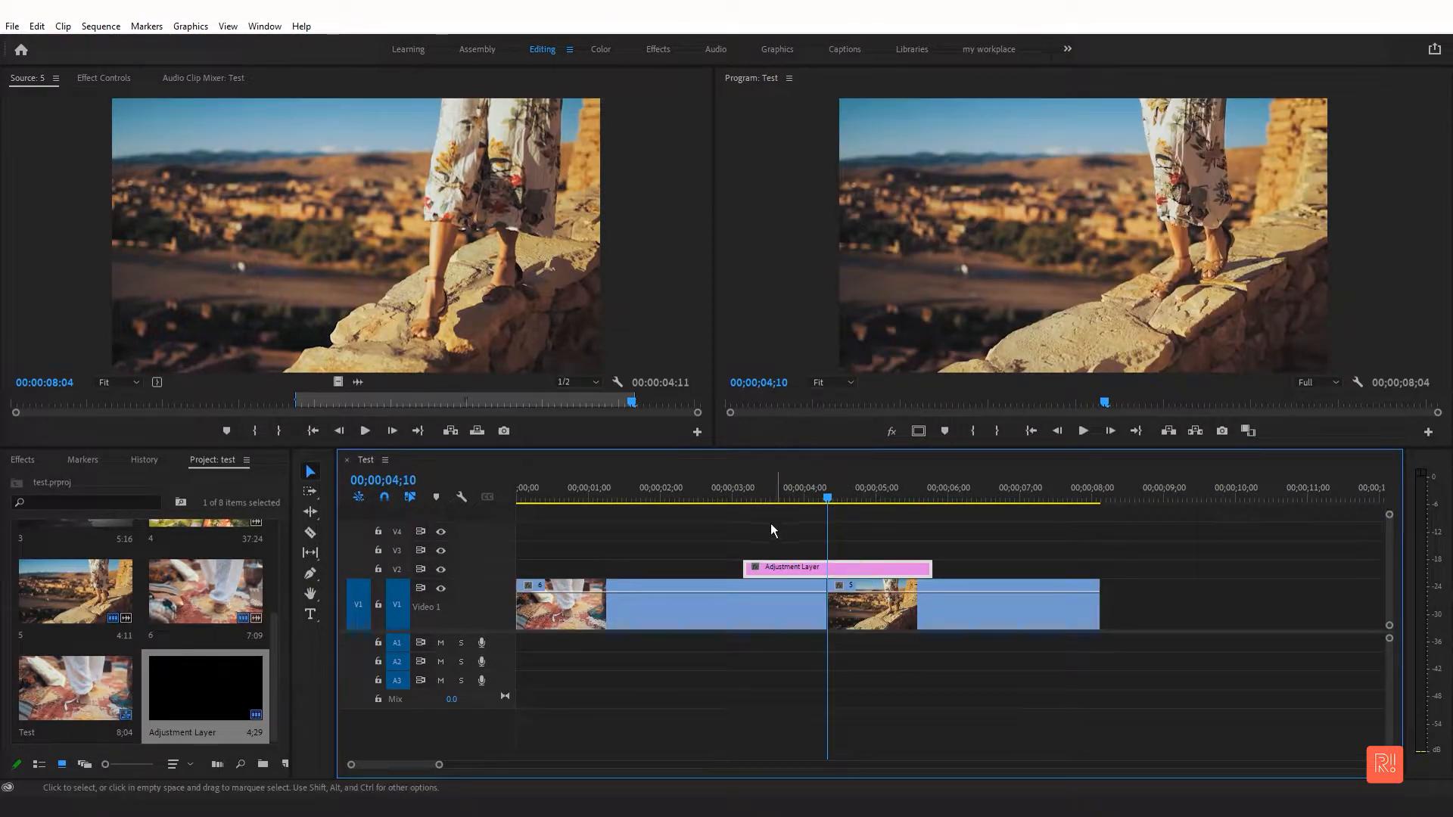
Find the Transform effect by searching for "trans", apply it to the adjustment layer, and show the layer's effect settings.
left_click(23, 460)
left_click(70, 479)
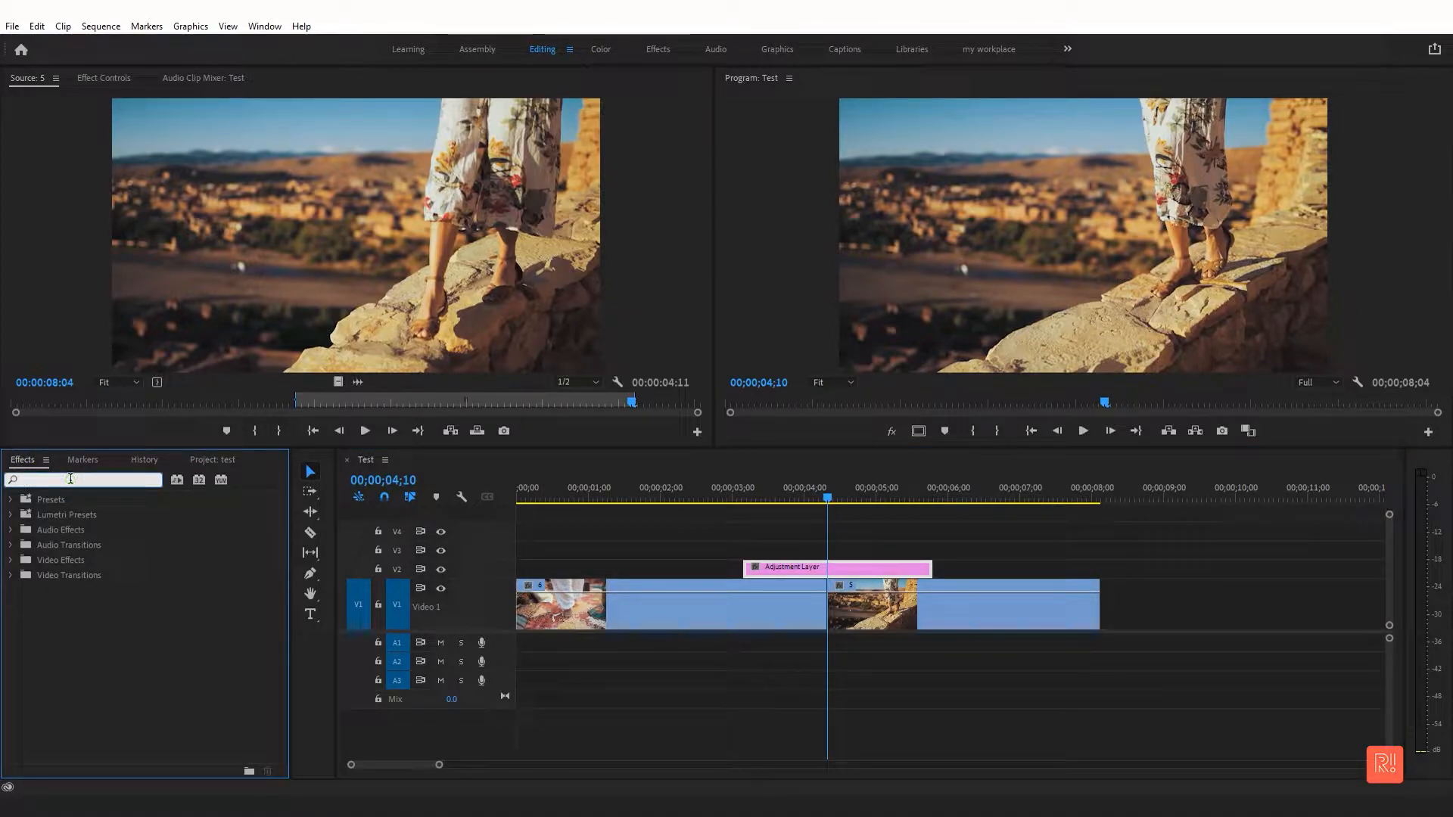
type("trans")
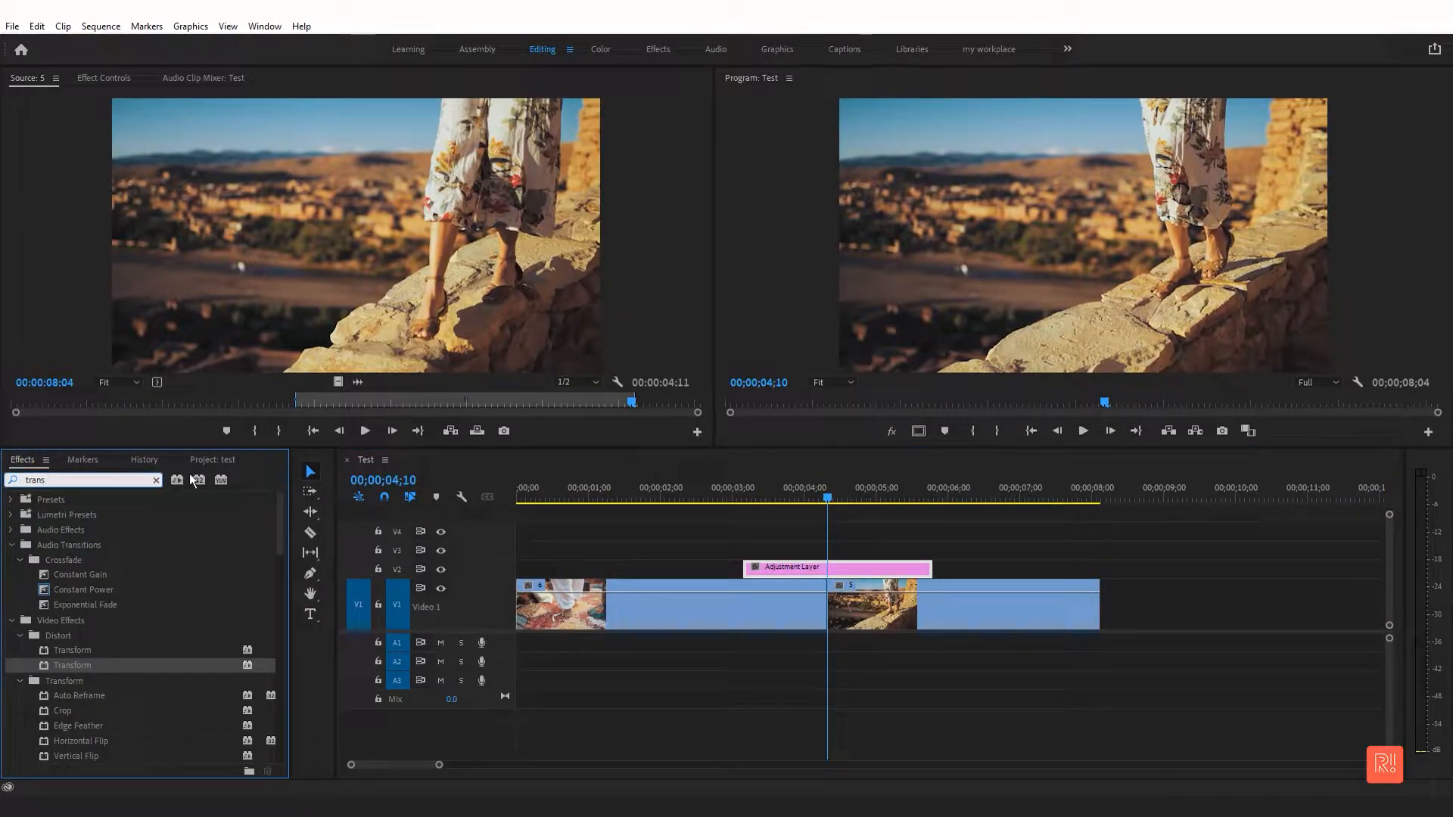
left_click_drag(56, 664, 866, 567)
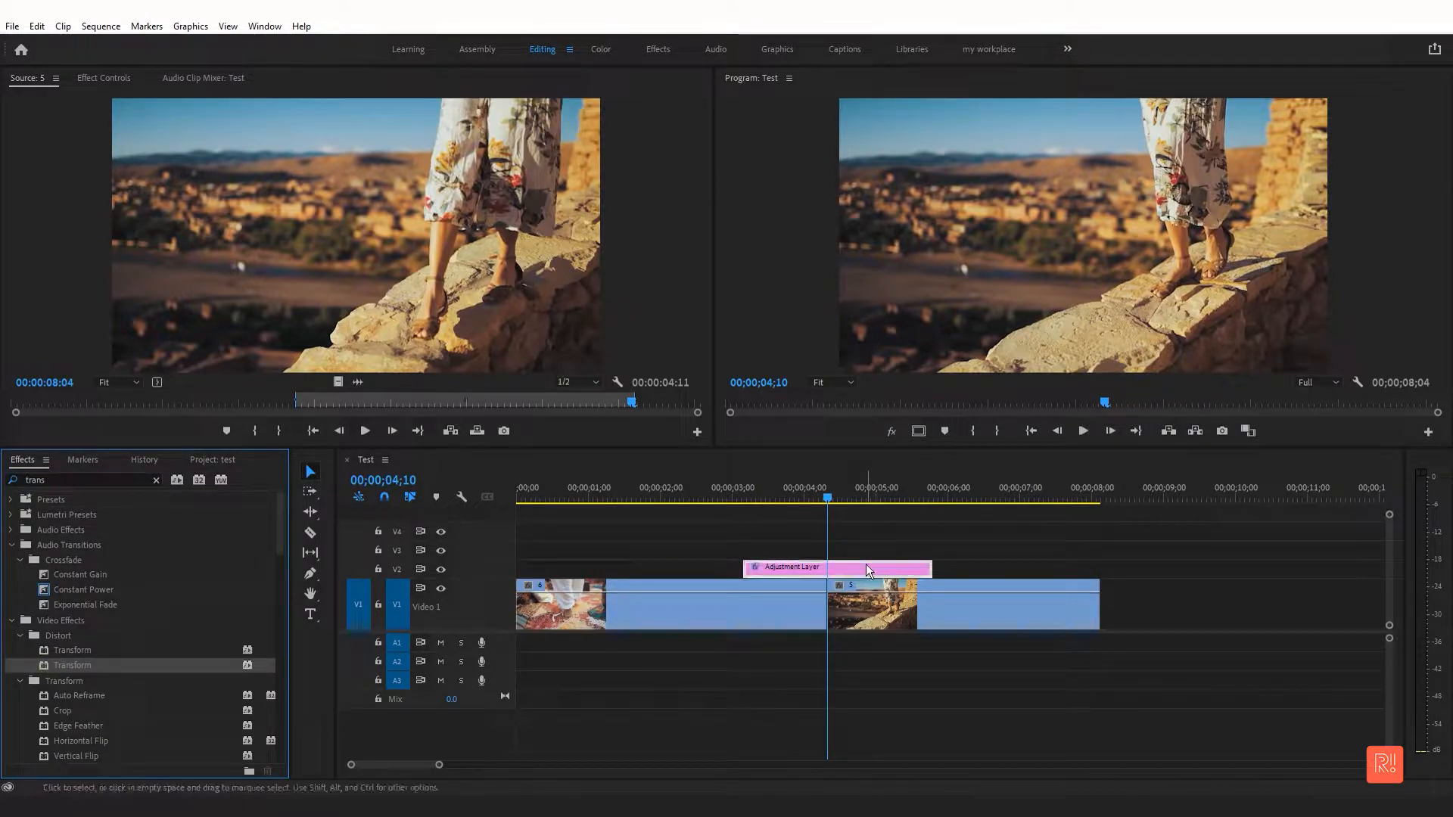
left_click(104, 78)
scroll(457, 309, "down", 5)
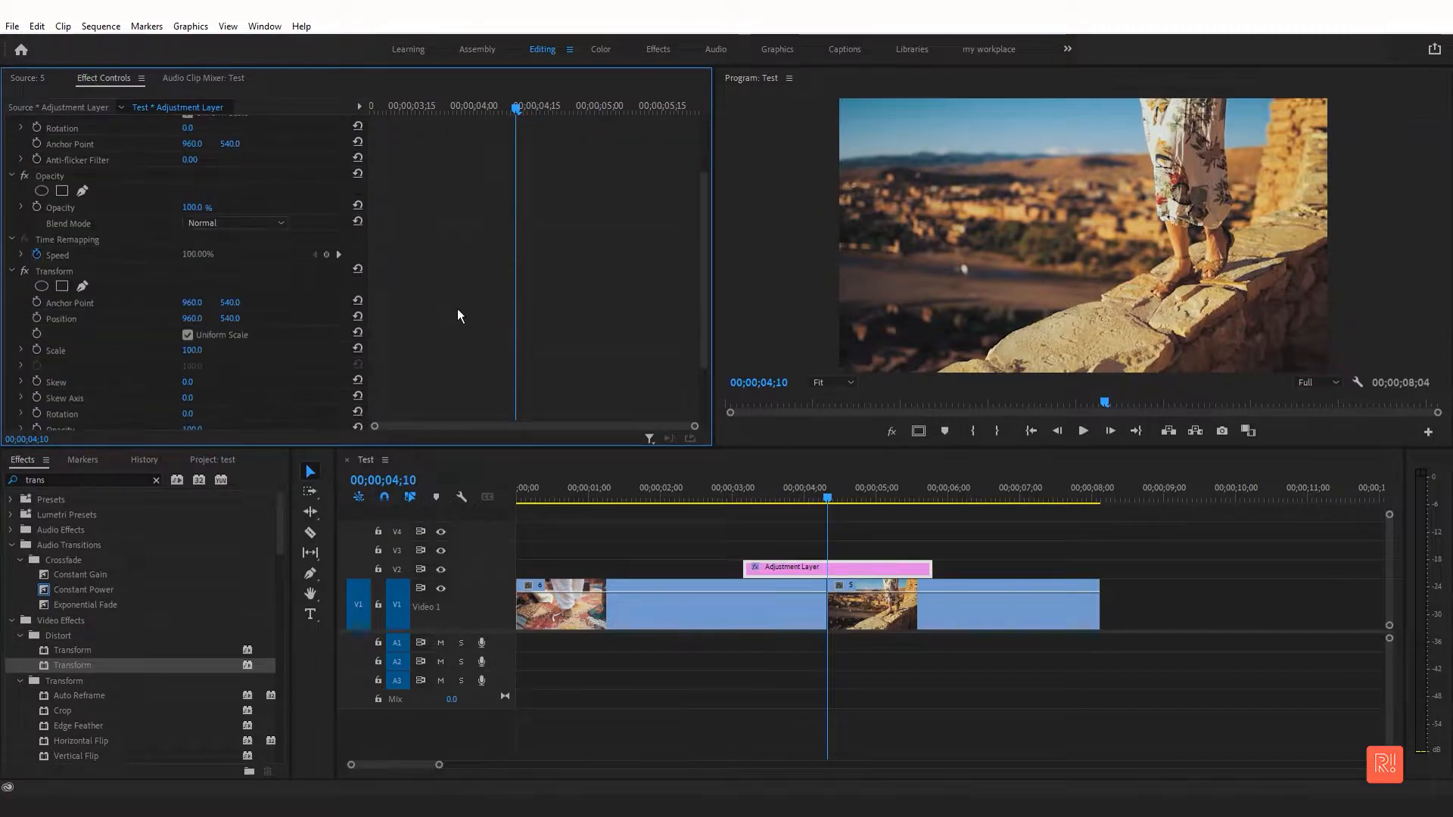
scroll(457, 301, "up", 5)
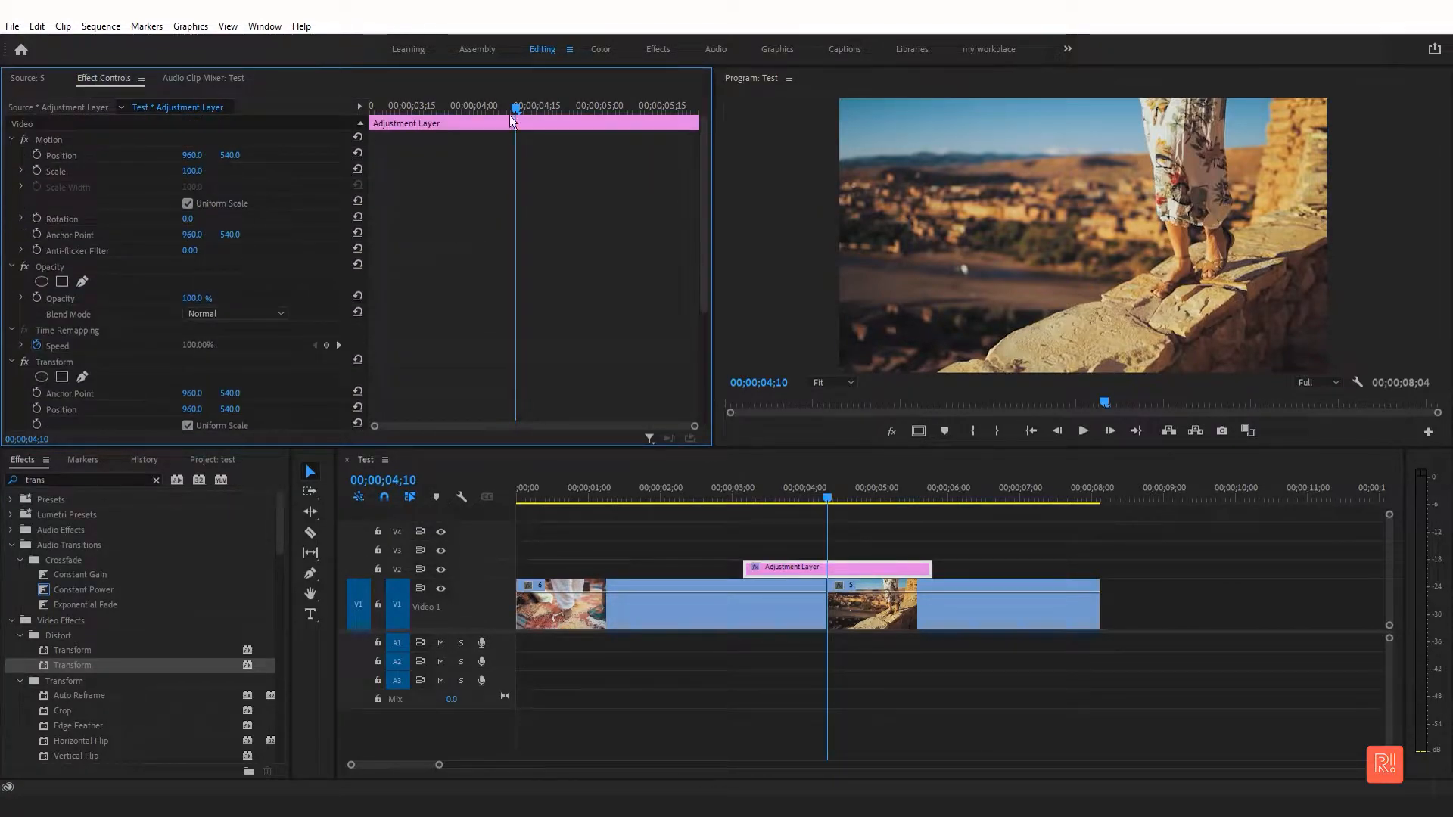
Add a marker to the adjustment layer at the cut point and keep the layer selected.
left_click(833, 574)
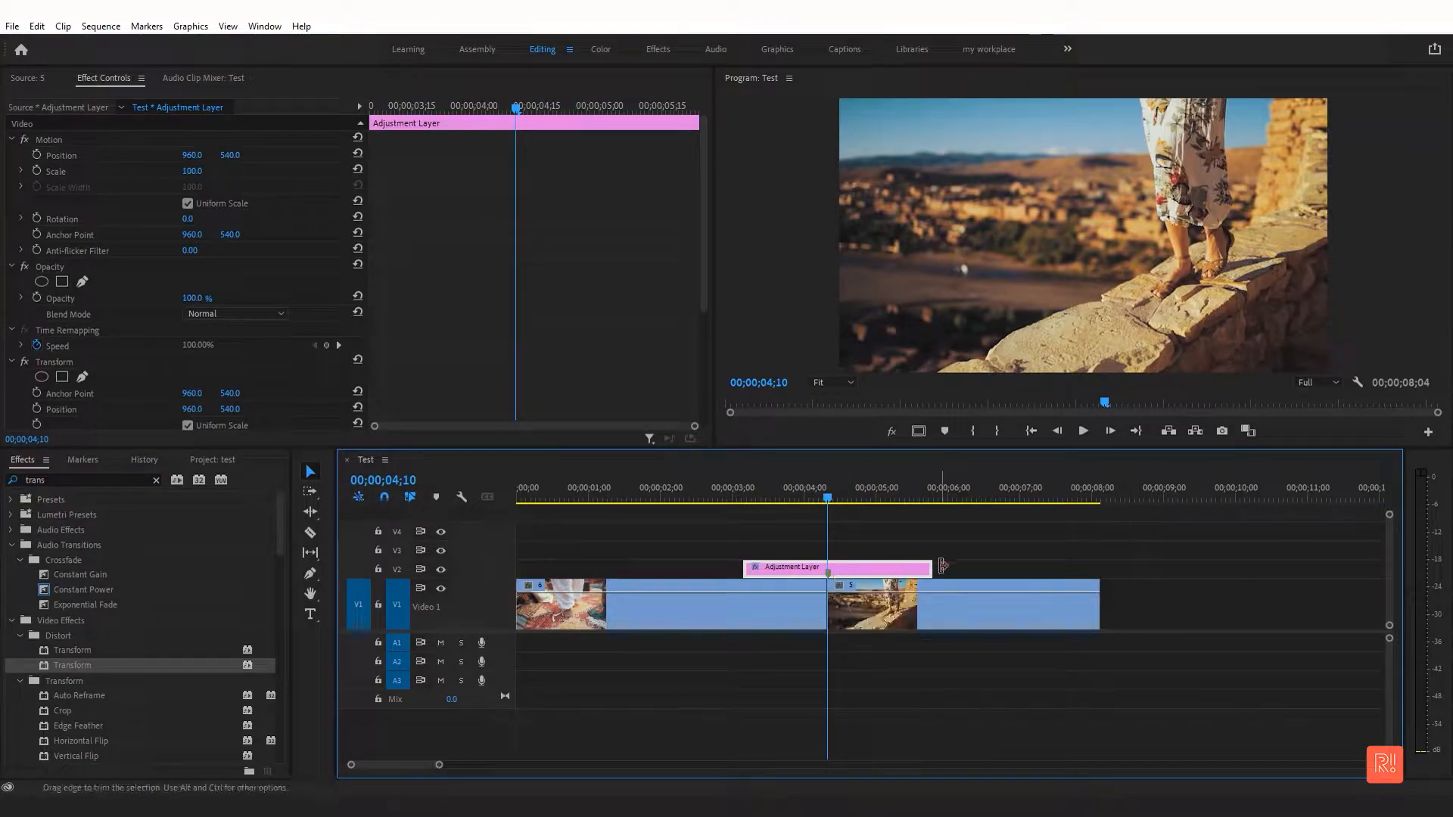
left_click(972, 537)
left_click(828, 569)
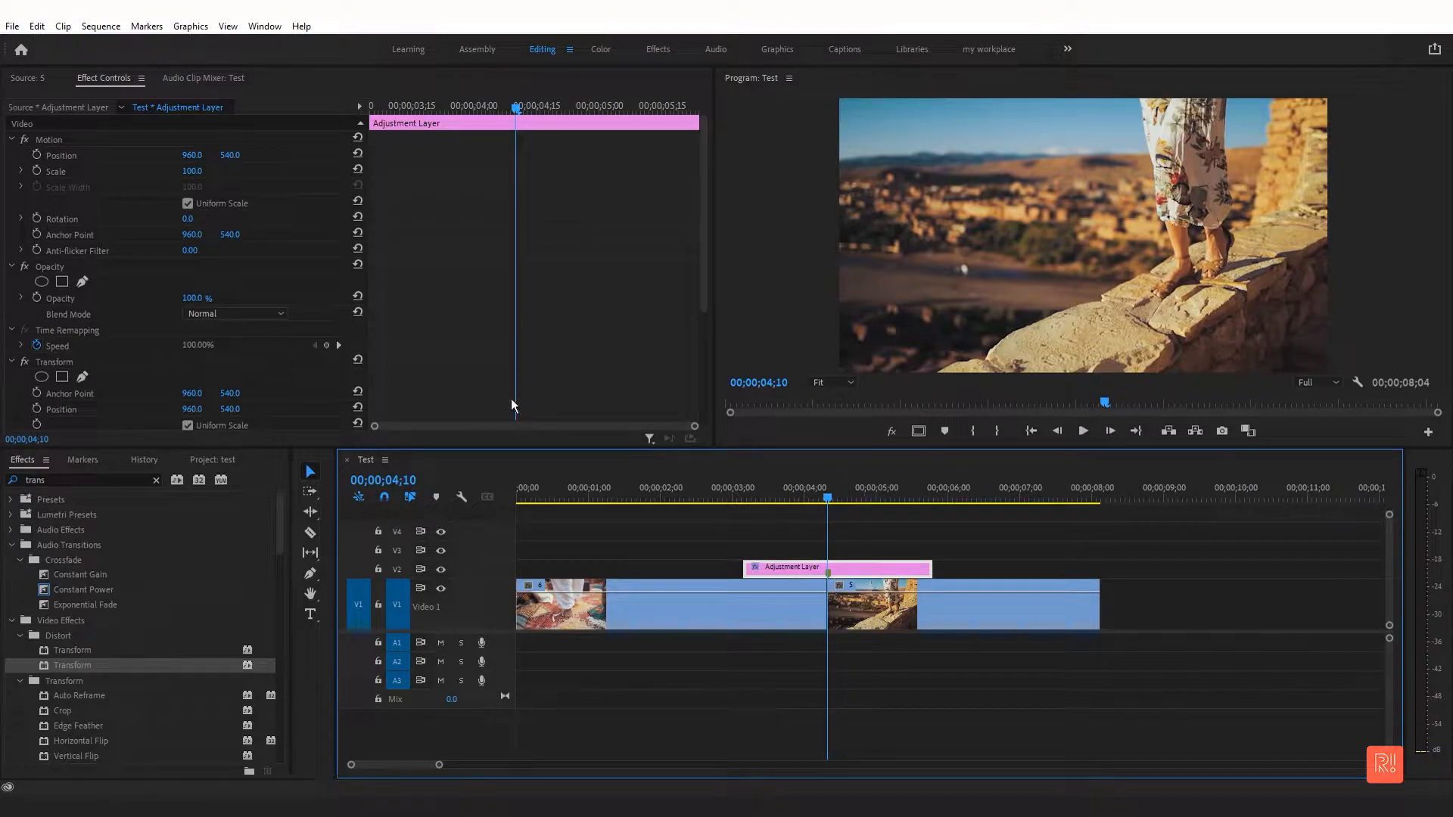
Start keyframing the Transform effect's Scale at the cut and set that keyframe to 500.
scroll(666, 306, "down", 5)
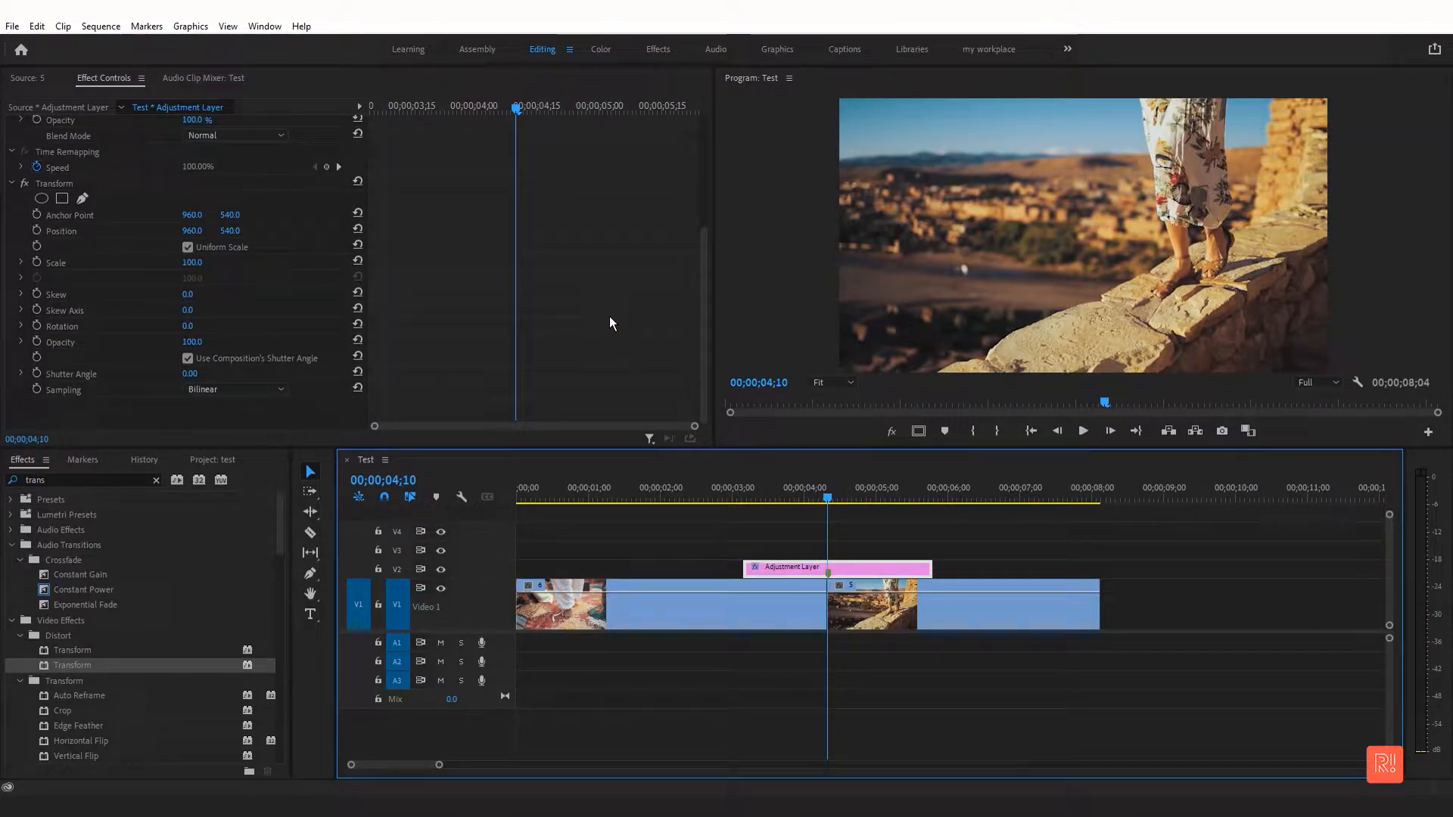
scroll(250, 301, "up", 1)
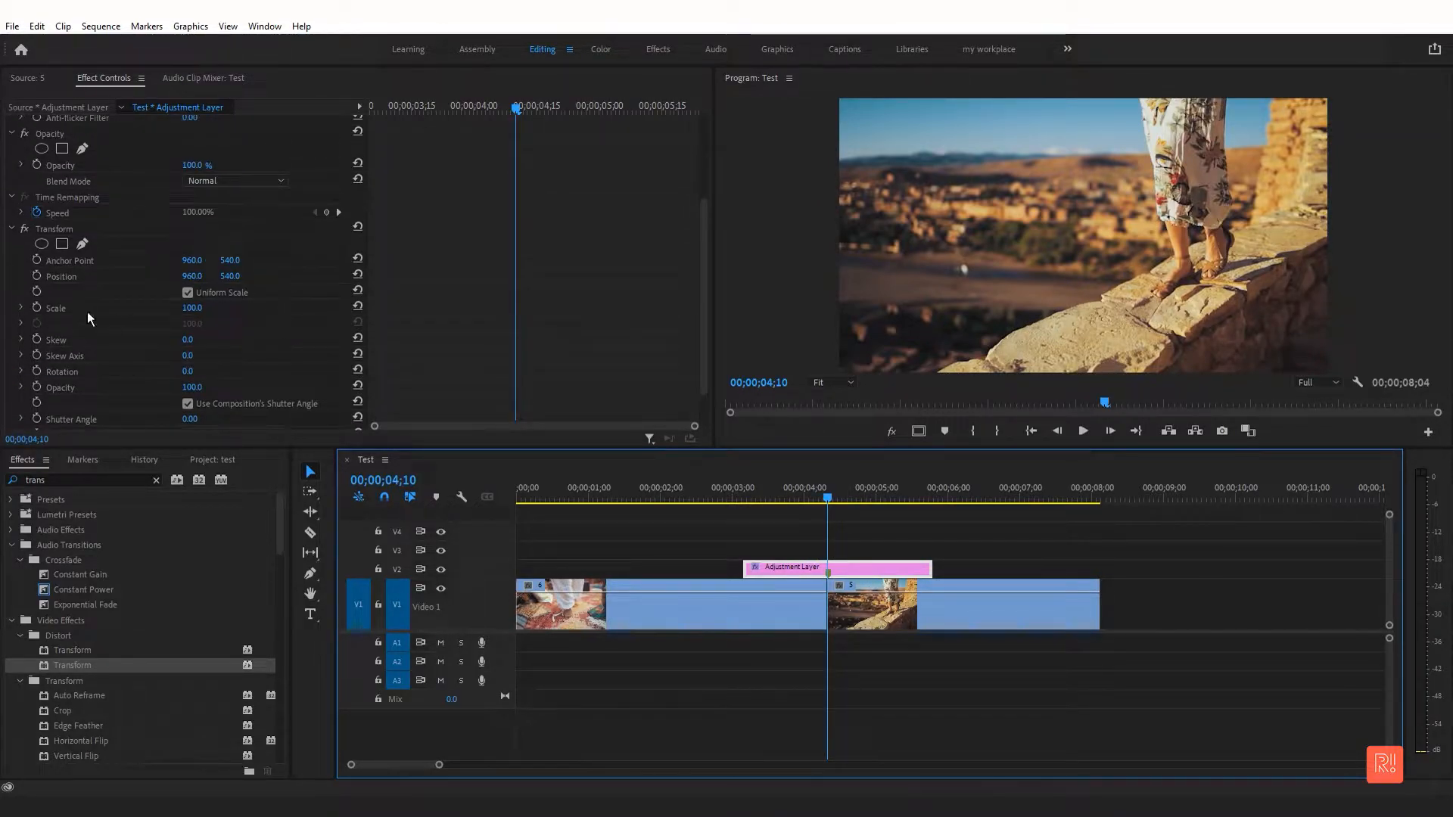
left_click(36, 307)
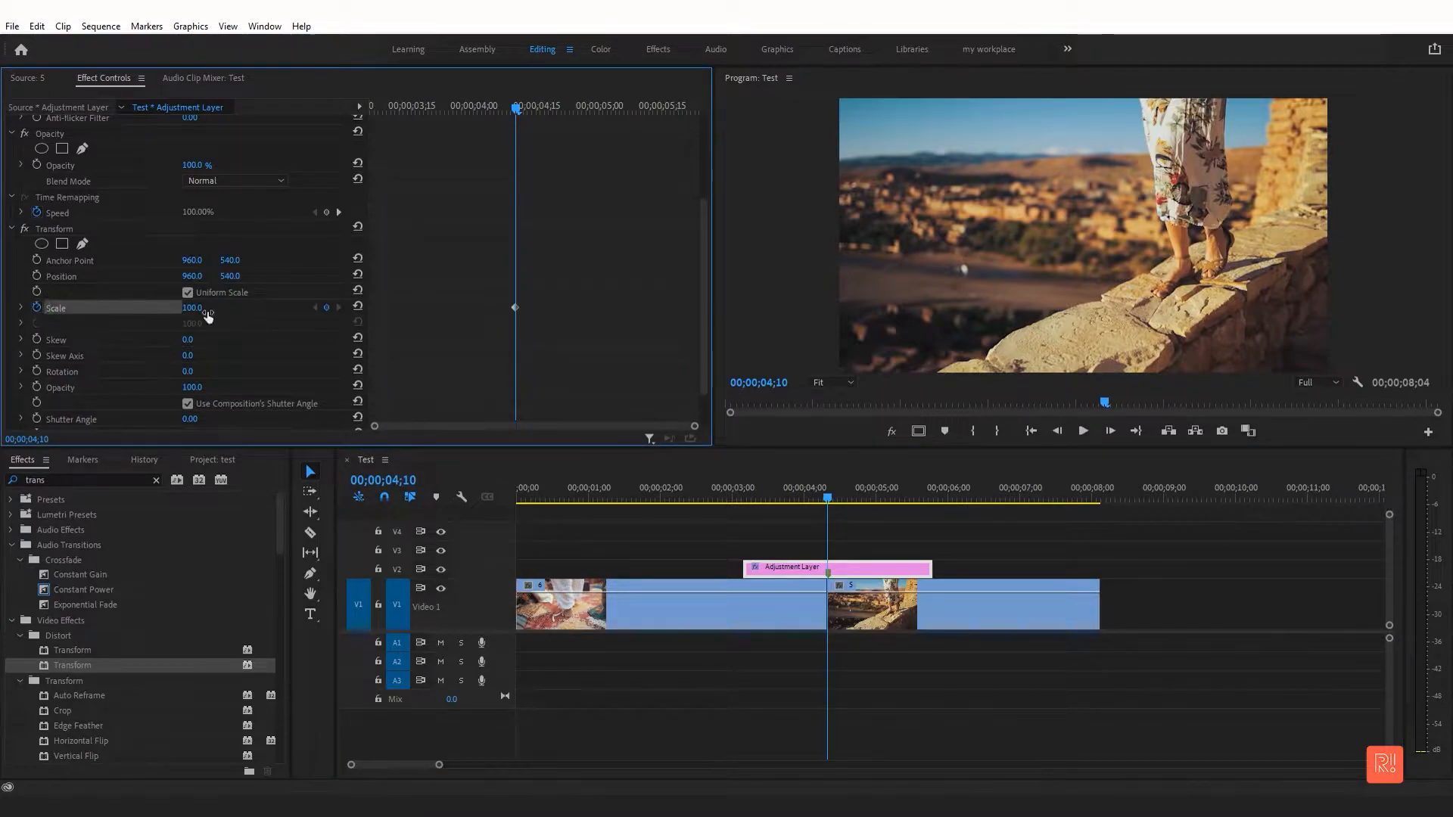
left_click_drag(192, 308, 456, 307)
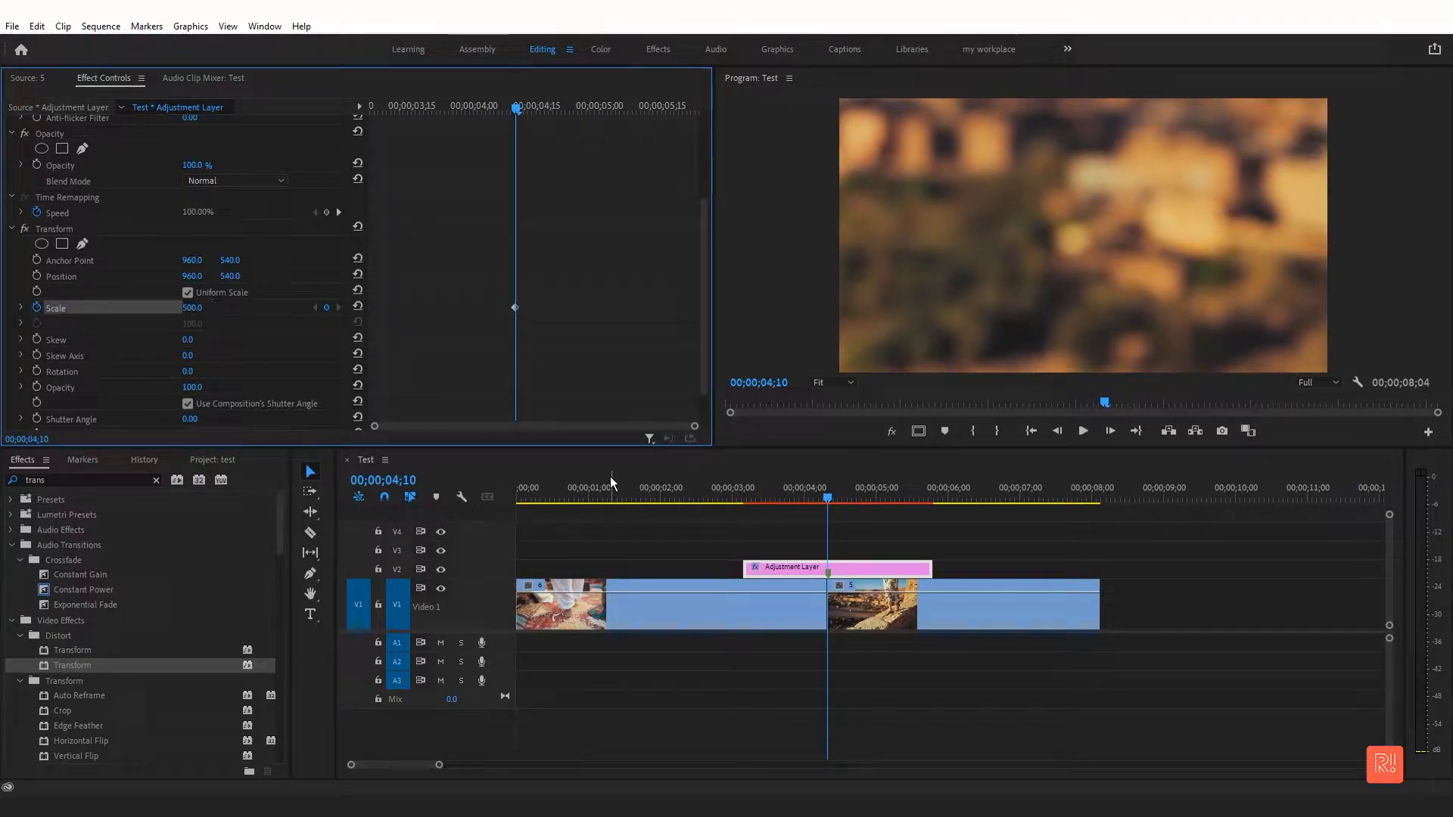
Add Transform Scale keyframes of 100 at the start and end of the adjustment layer, and preview the zoom between them.
left_click(748, 500)
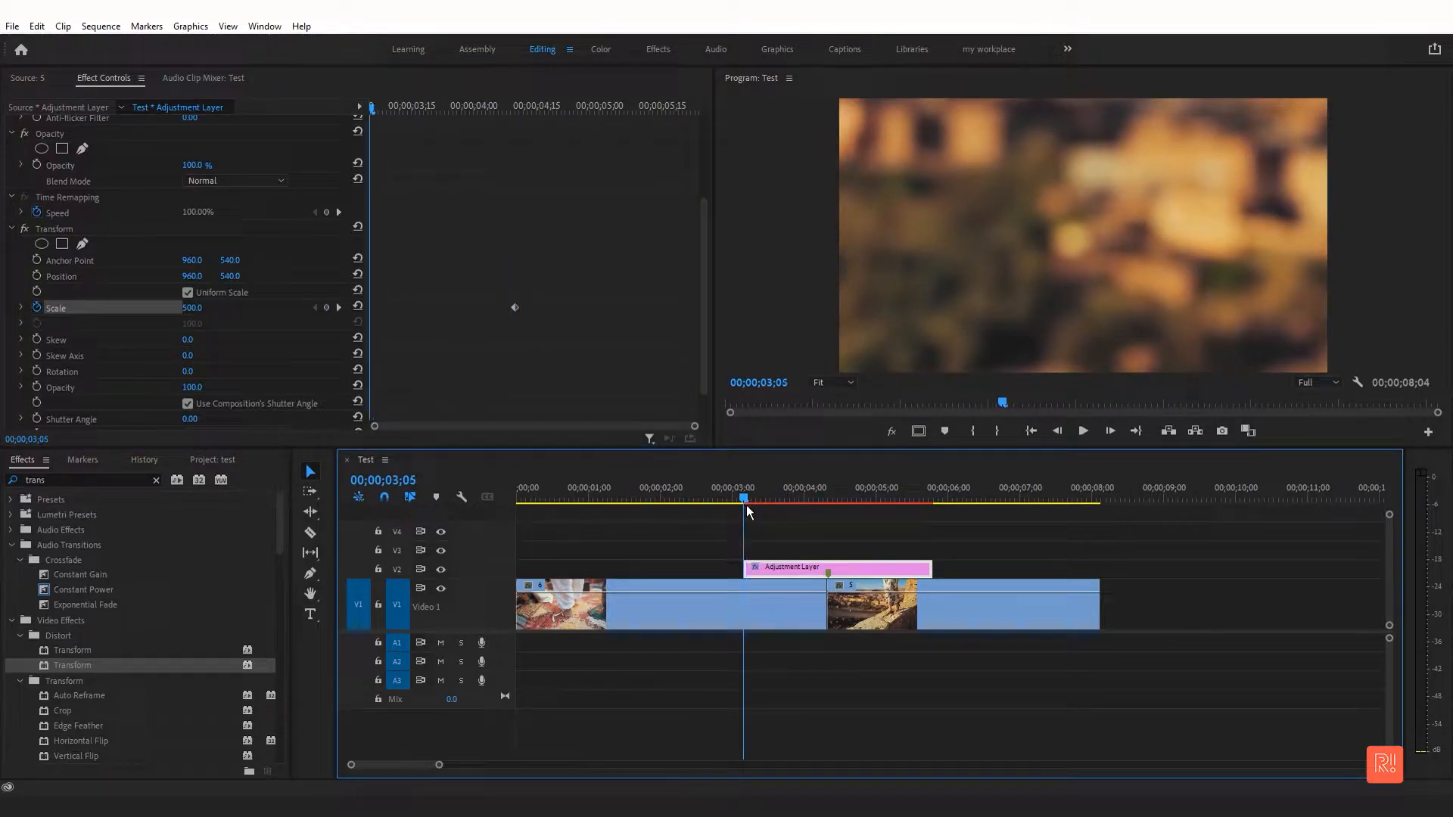
left_click(358, 307)
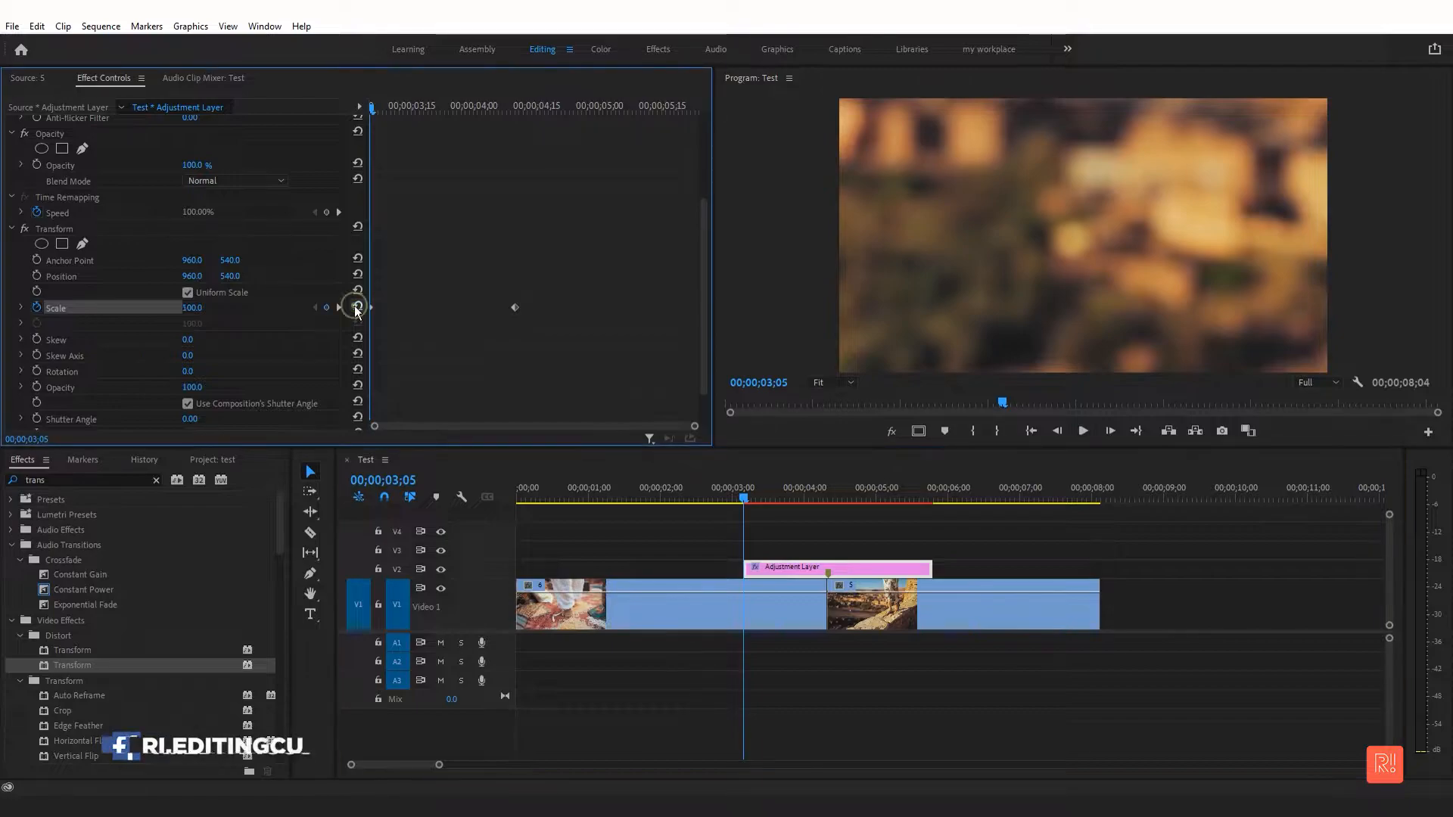
mouse_move(909, 497)
left_mouse_down()
mouse_move(740, 496)
mouse_move(891, 492)
left_mouse_up()
left_click(1062, 540)
left_click_drag(439, 764, 477, 764)
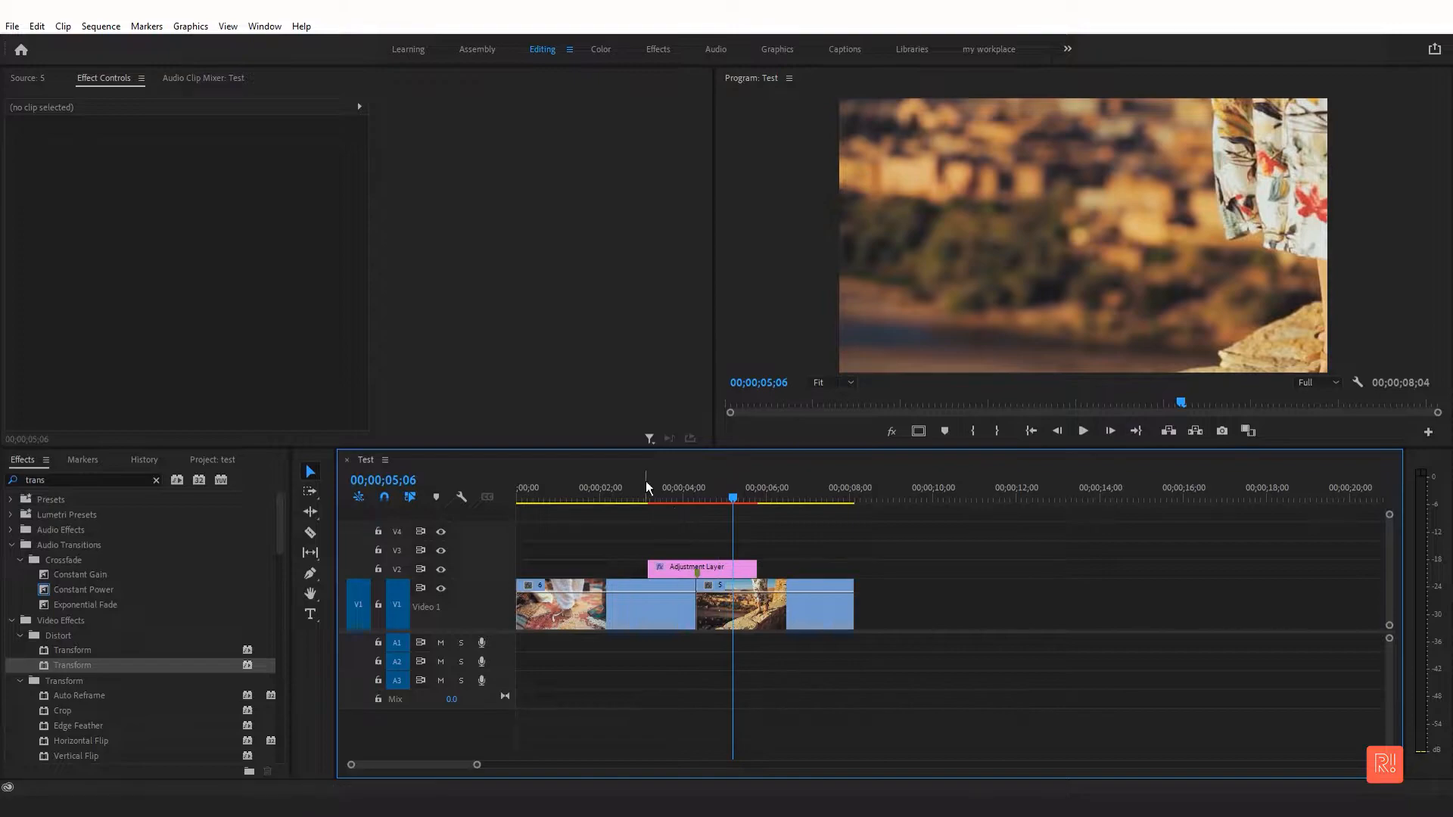
Move the first Scale keyframe inward to about 00;00;03;16 and the last one to about 00;00;05;04.
left_click(692, 566)
left_click_drag(703, 293, 704, 387)
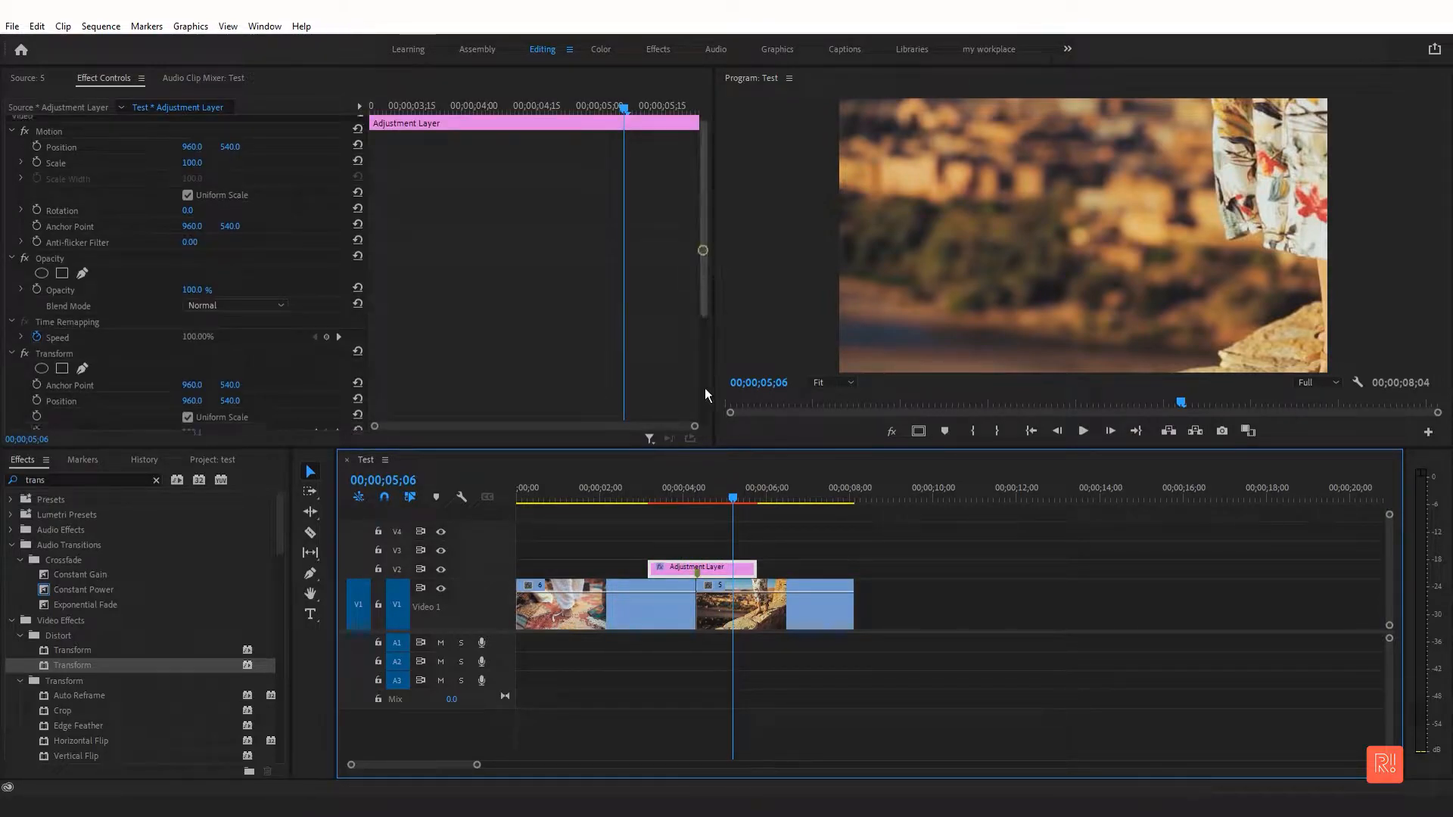
left_click_drag(371, 261, 407, 263)
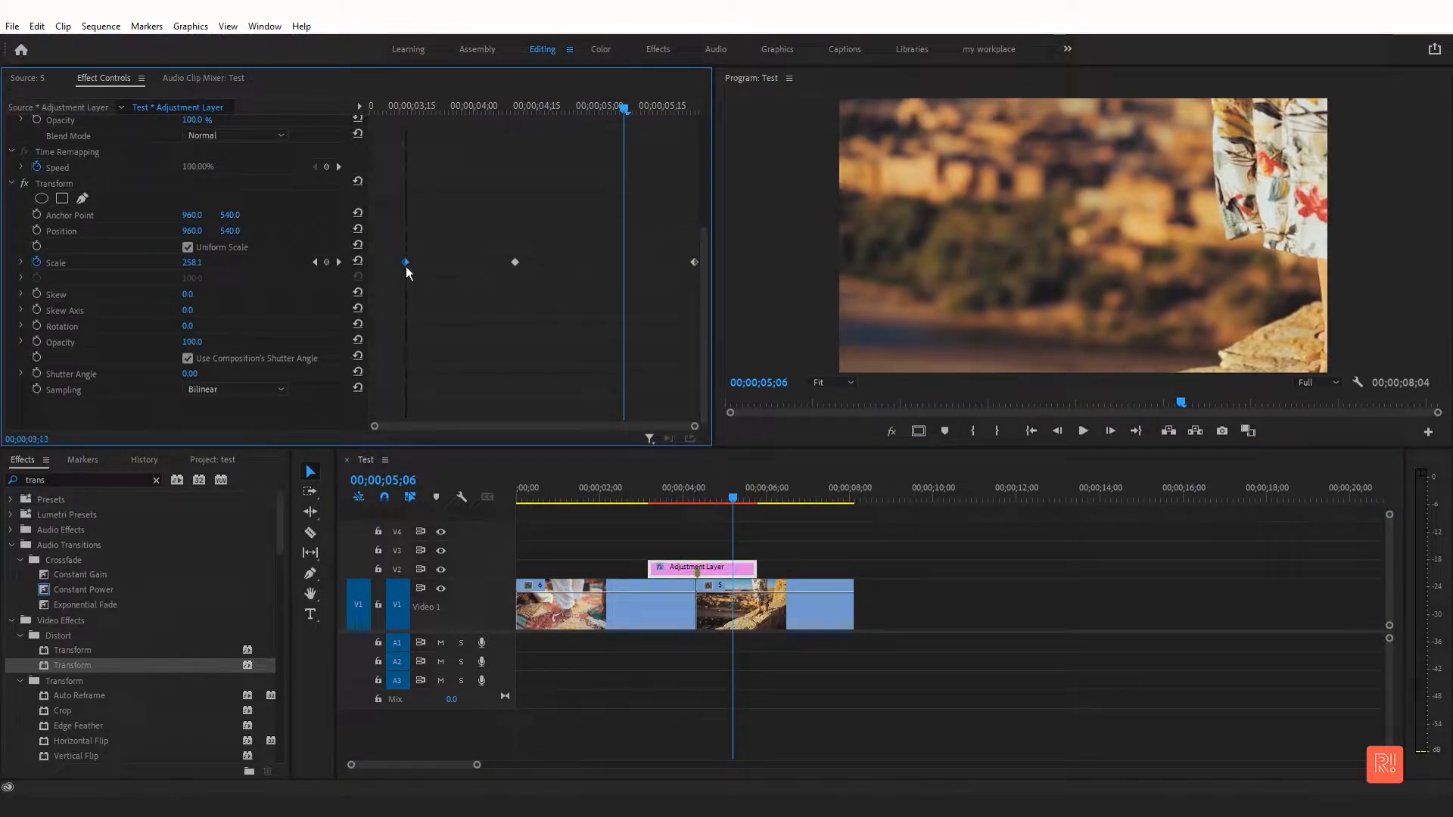
left_click_drag(588, 261, 606, 262)
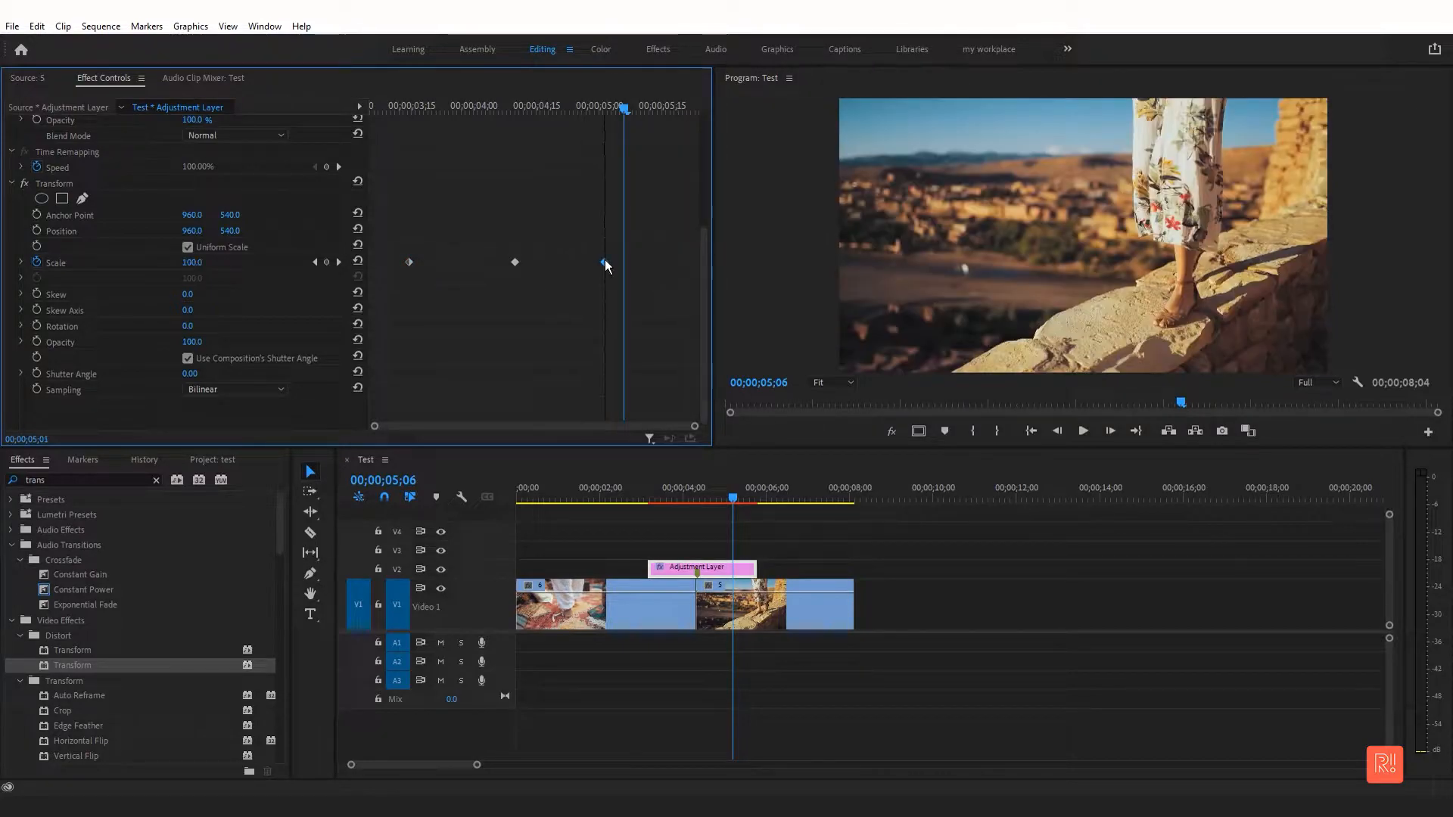
left_click_drag(410, 262, 417, 264)
Apply Ease Out to all three Scale keyframes of the adjustment layer's Transform effect.
right_click(417, 263)
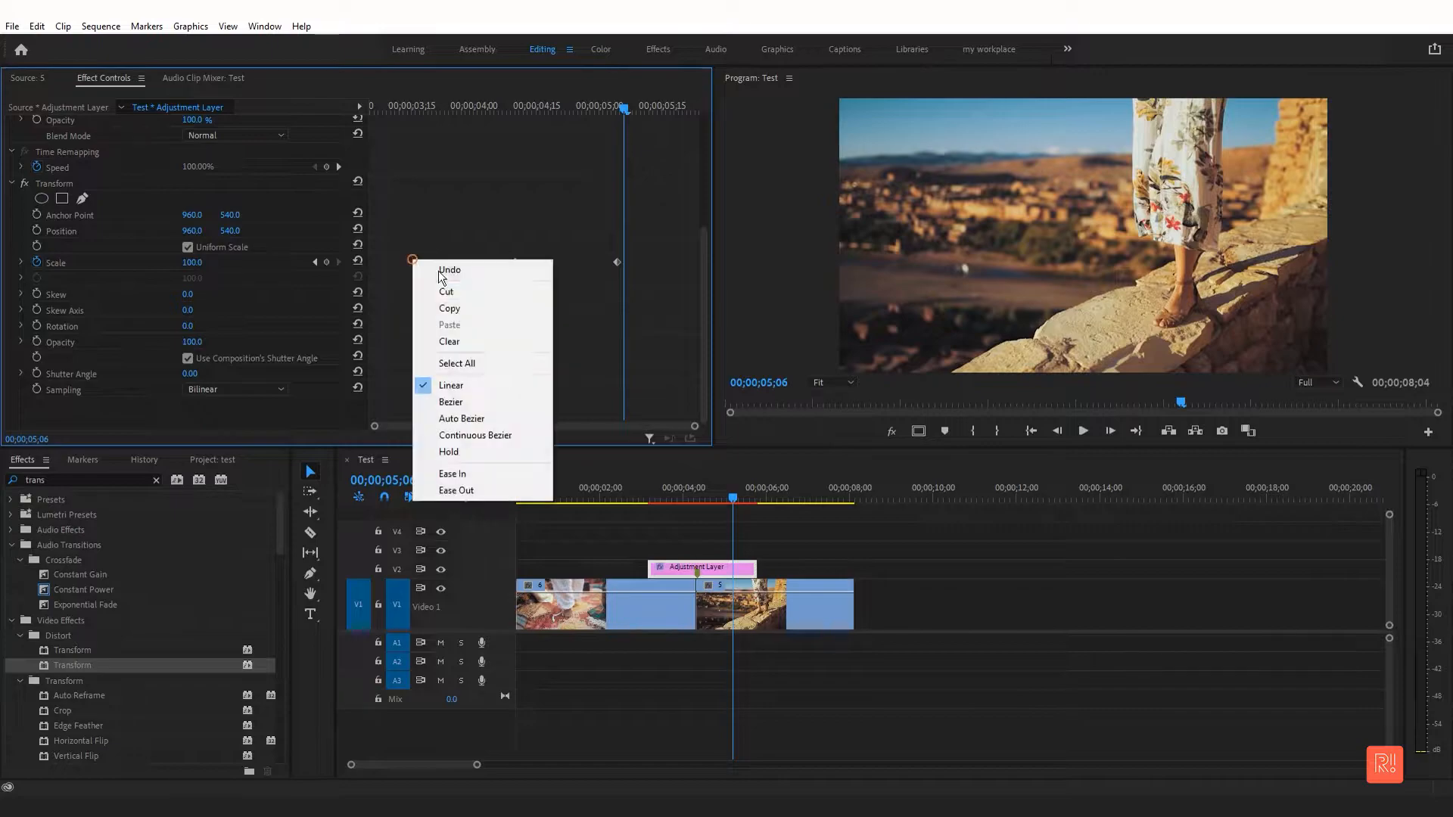
left_click(446, 493)
right_click(617, 262)
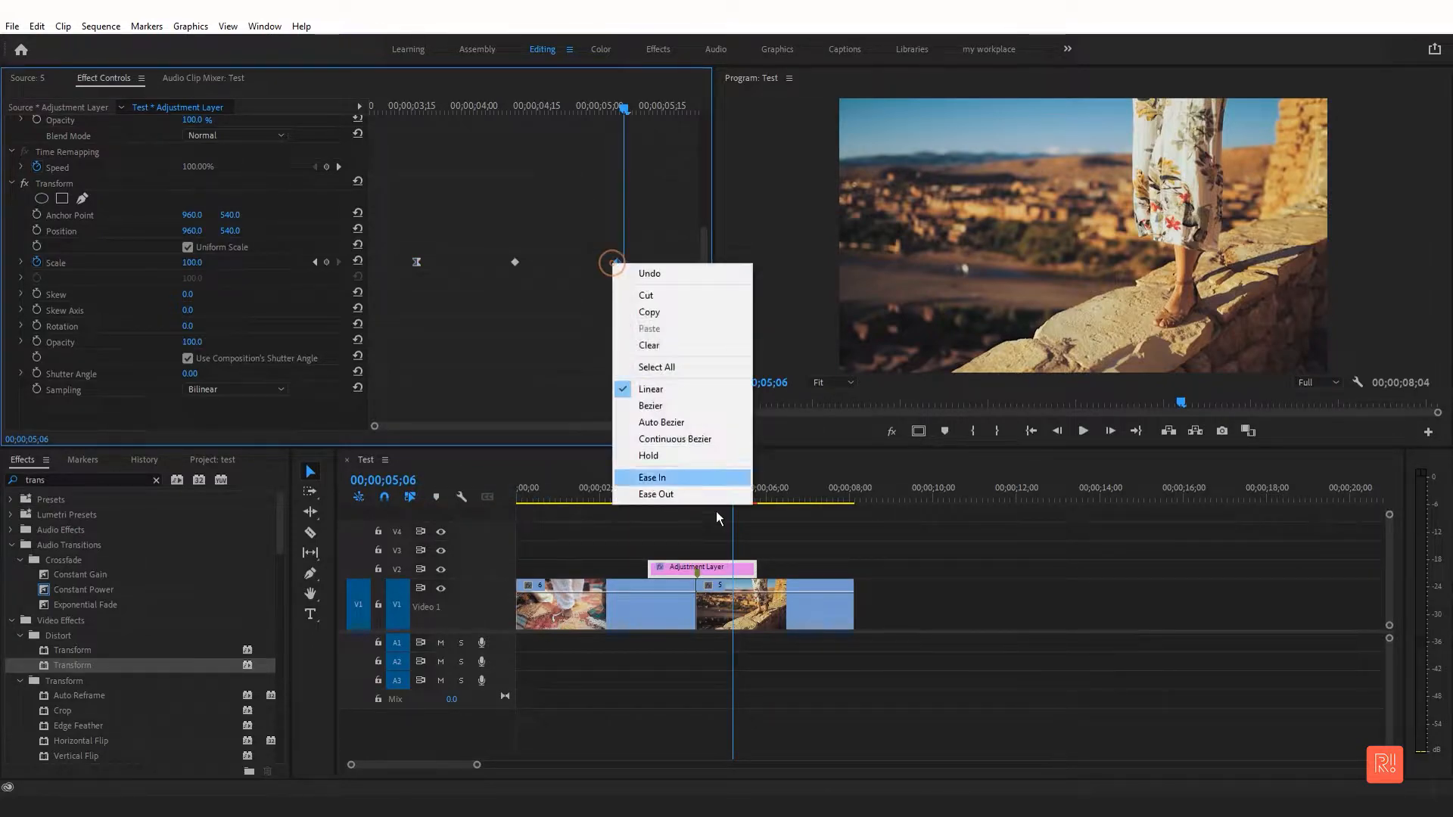
left_click(685, 493)
left_click_drag(495, 201, 551, 323)
right_click(515, 262)
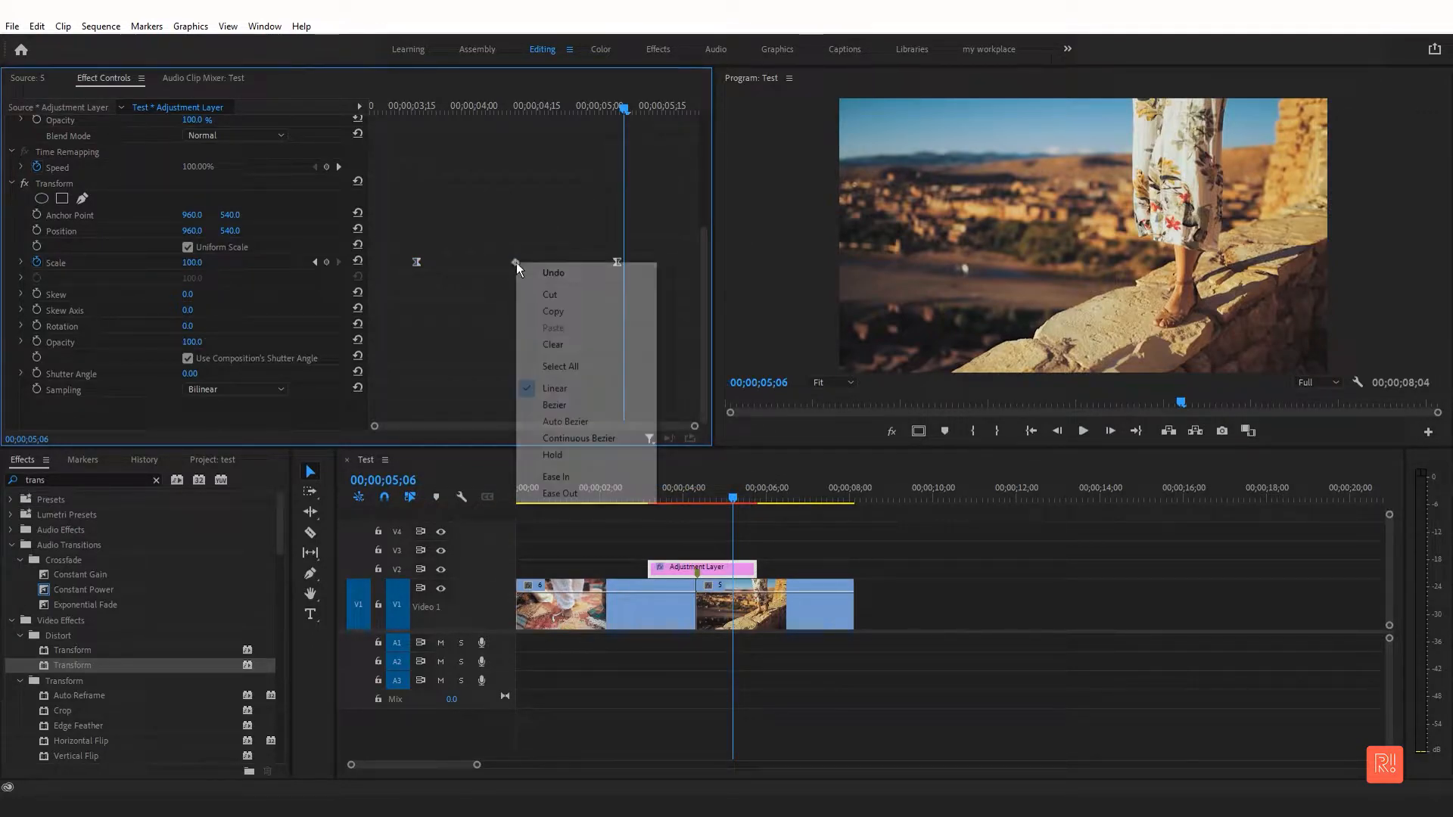
left_click(632, 499)
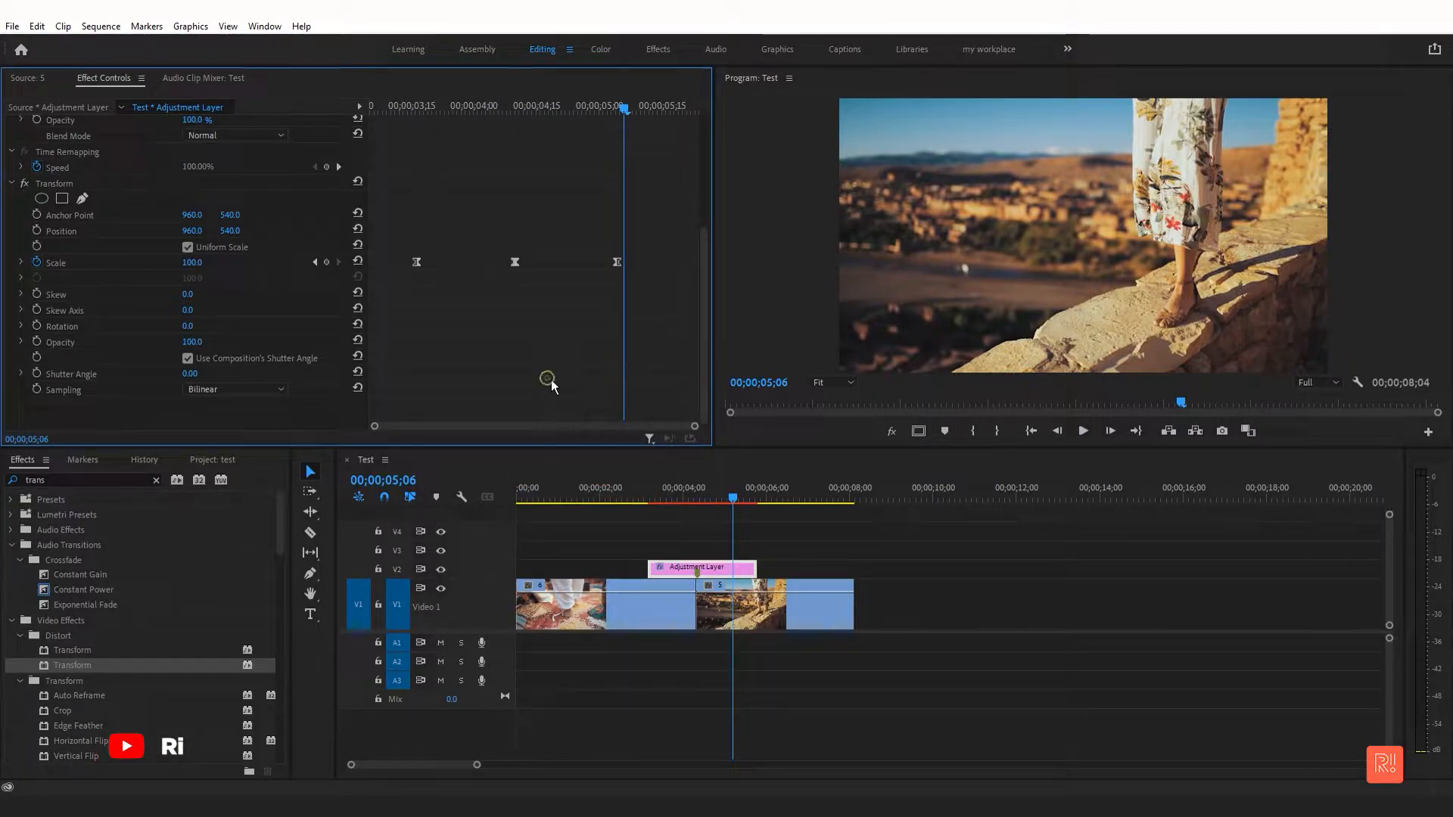
Scrub through the transition and mark the sequence's In to Out range from its start to 00;00;08;08.
left_click_drag(463, 111, 662, 186)
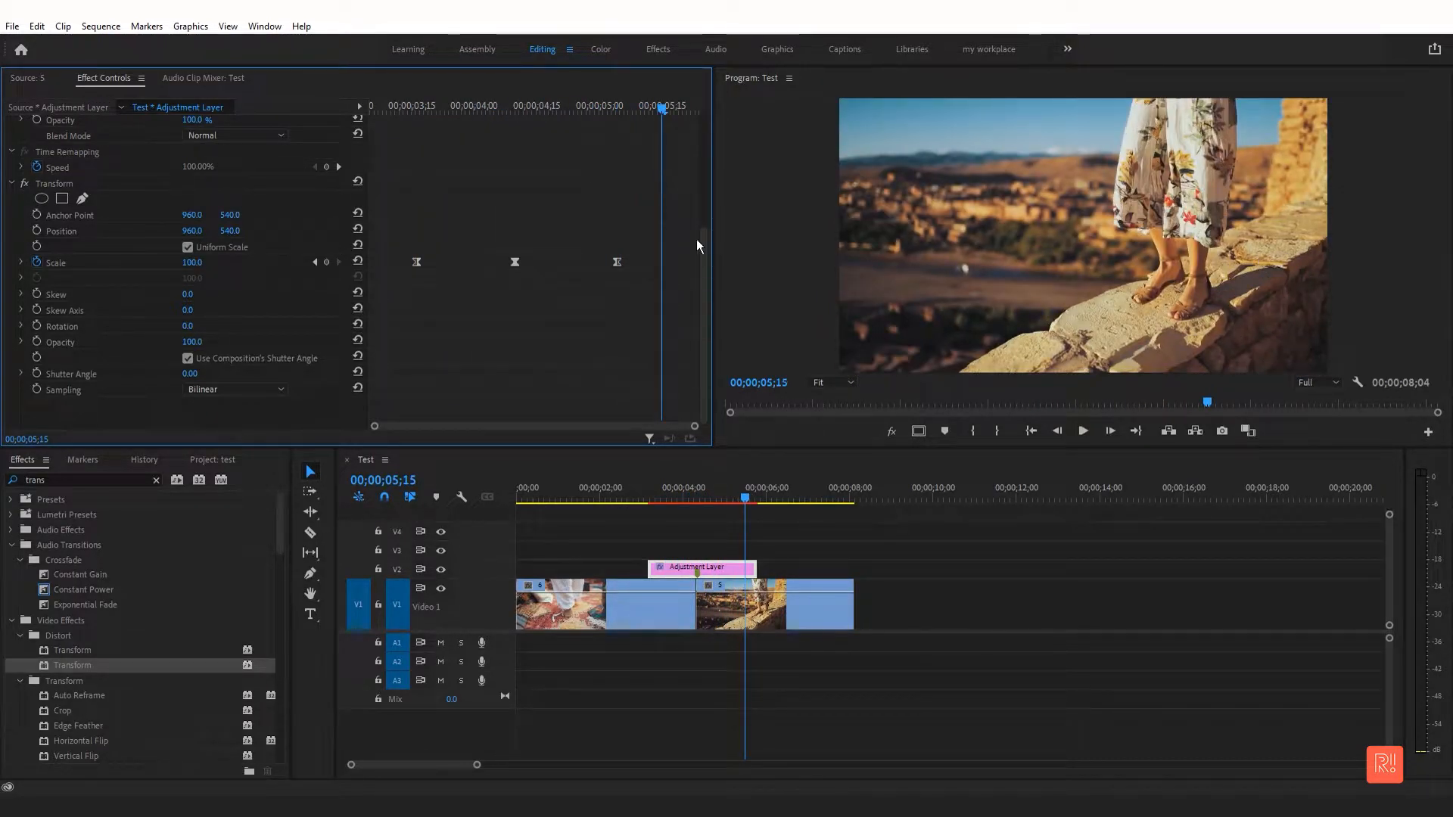
left_click(636, 488)
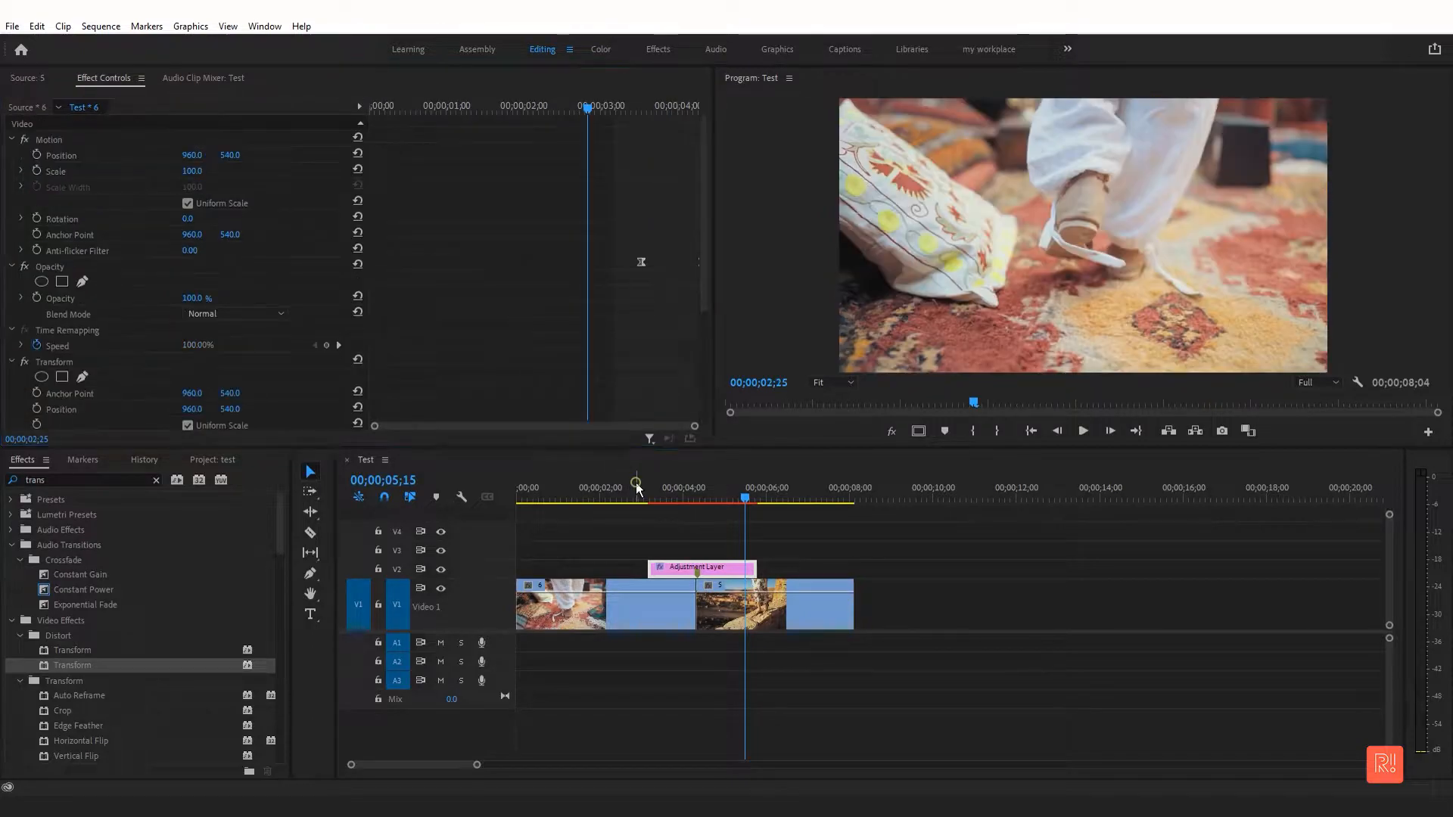
left_click_drag(738, 482, 860, 482)
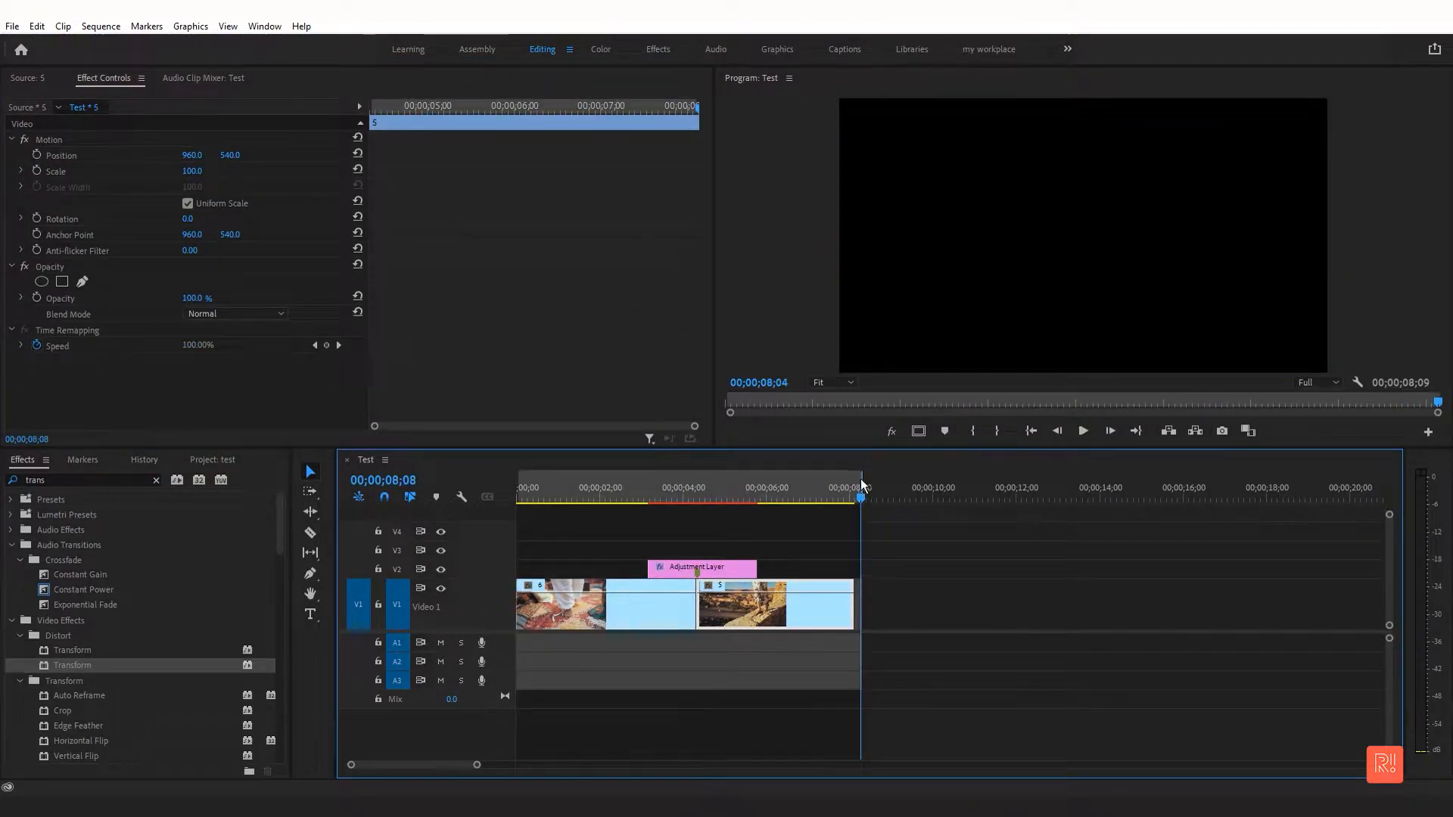
Render the sequence In to Out and play back the zoom transition.
left_click(101, 25)
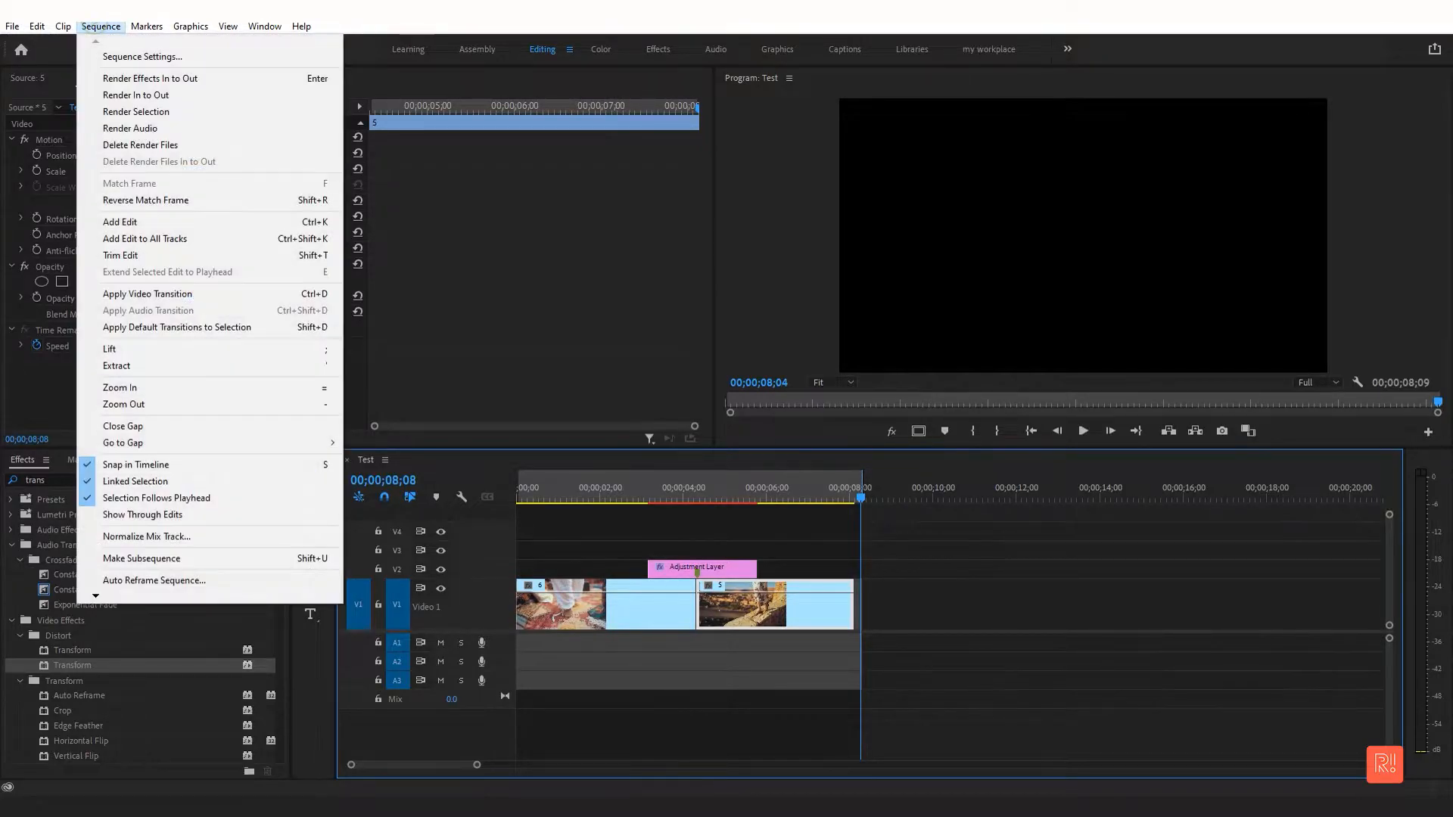
left_click(171, 94)
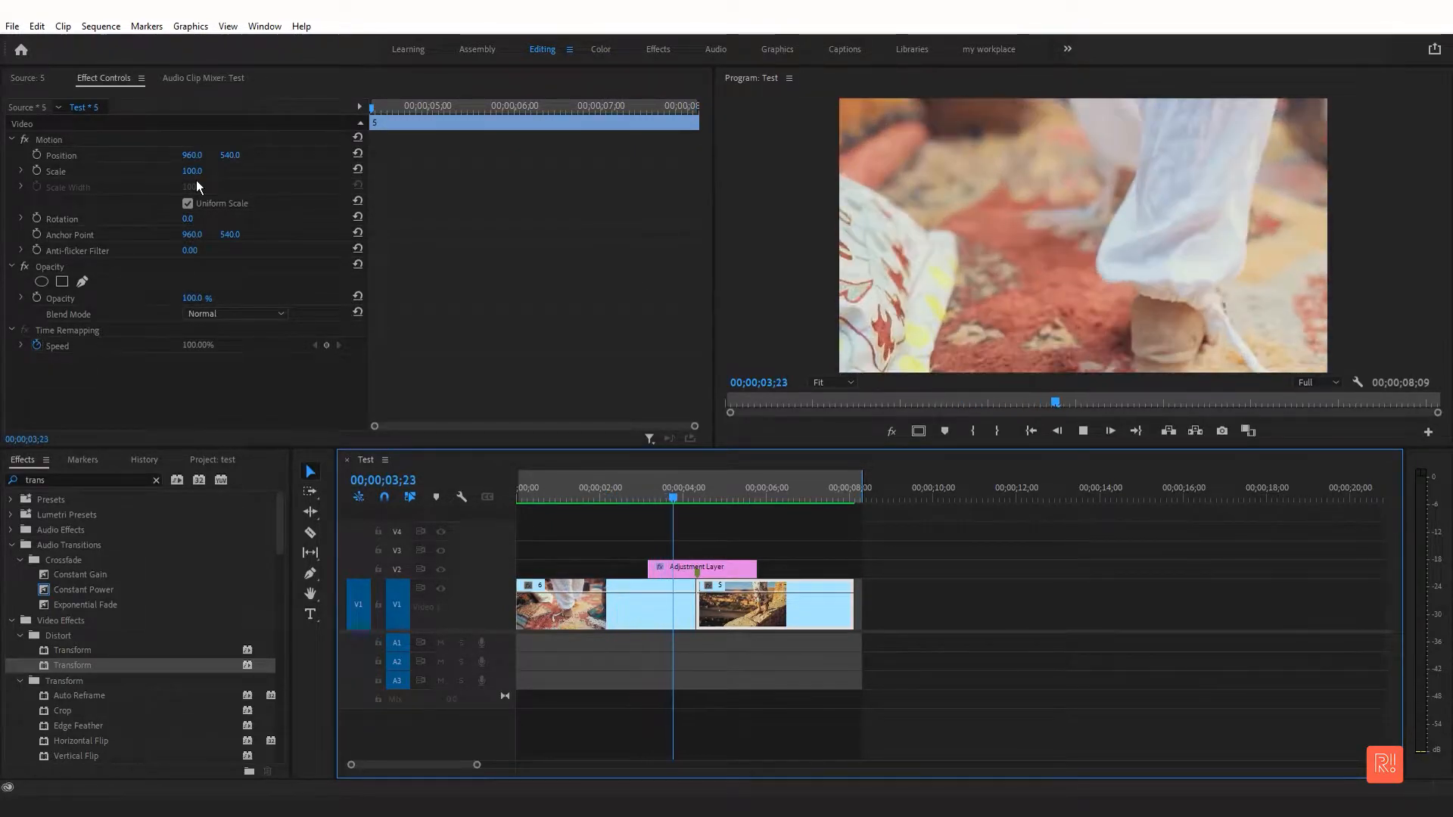
key("space")
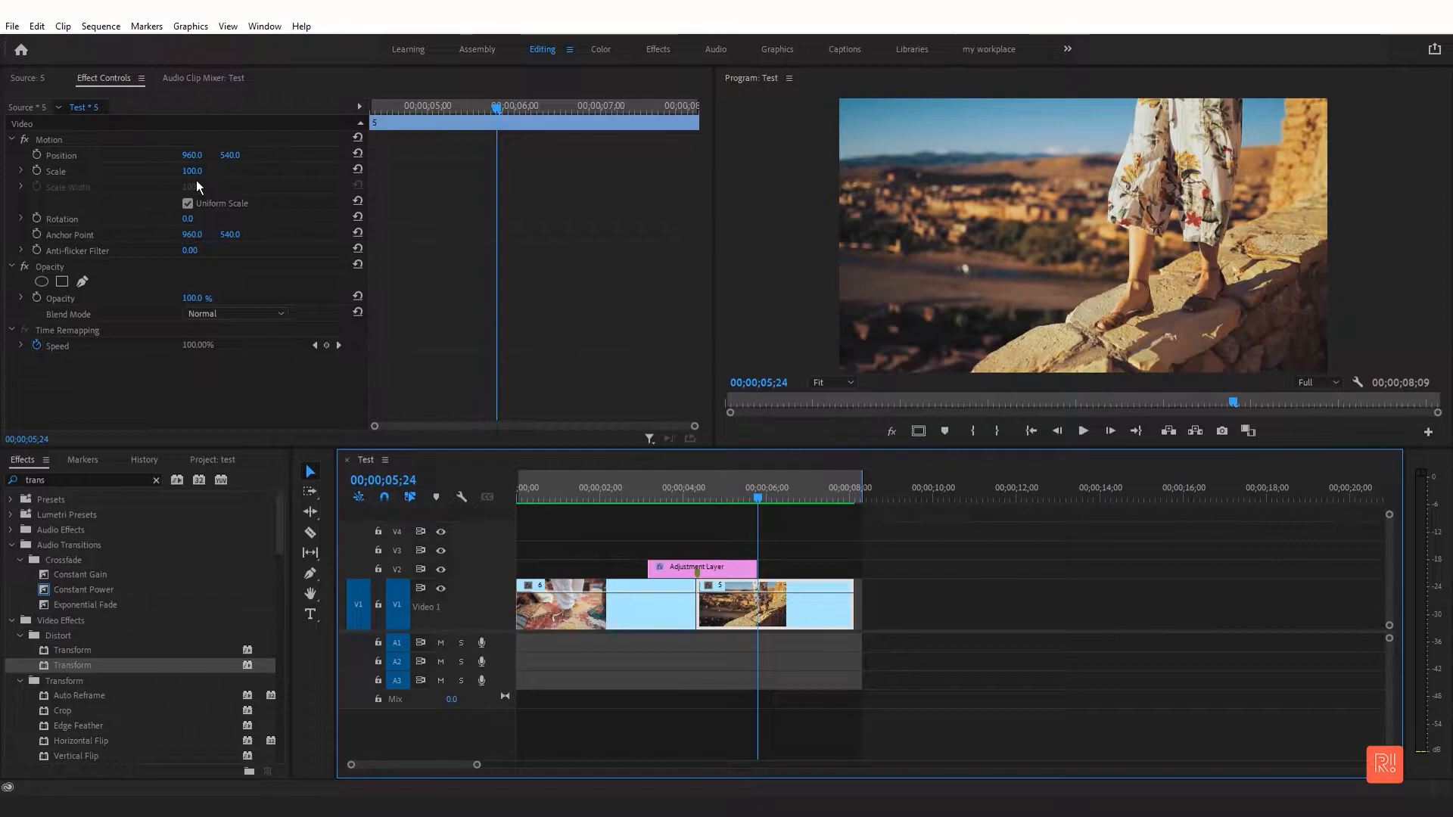
Examine the adjustment layer's Transform Scale keyframes and play back the zoom transition.
left_click(678, 568)
left_click_drag(701, 265, 705, 442)
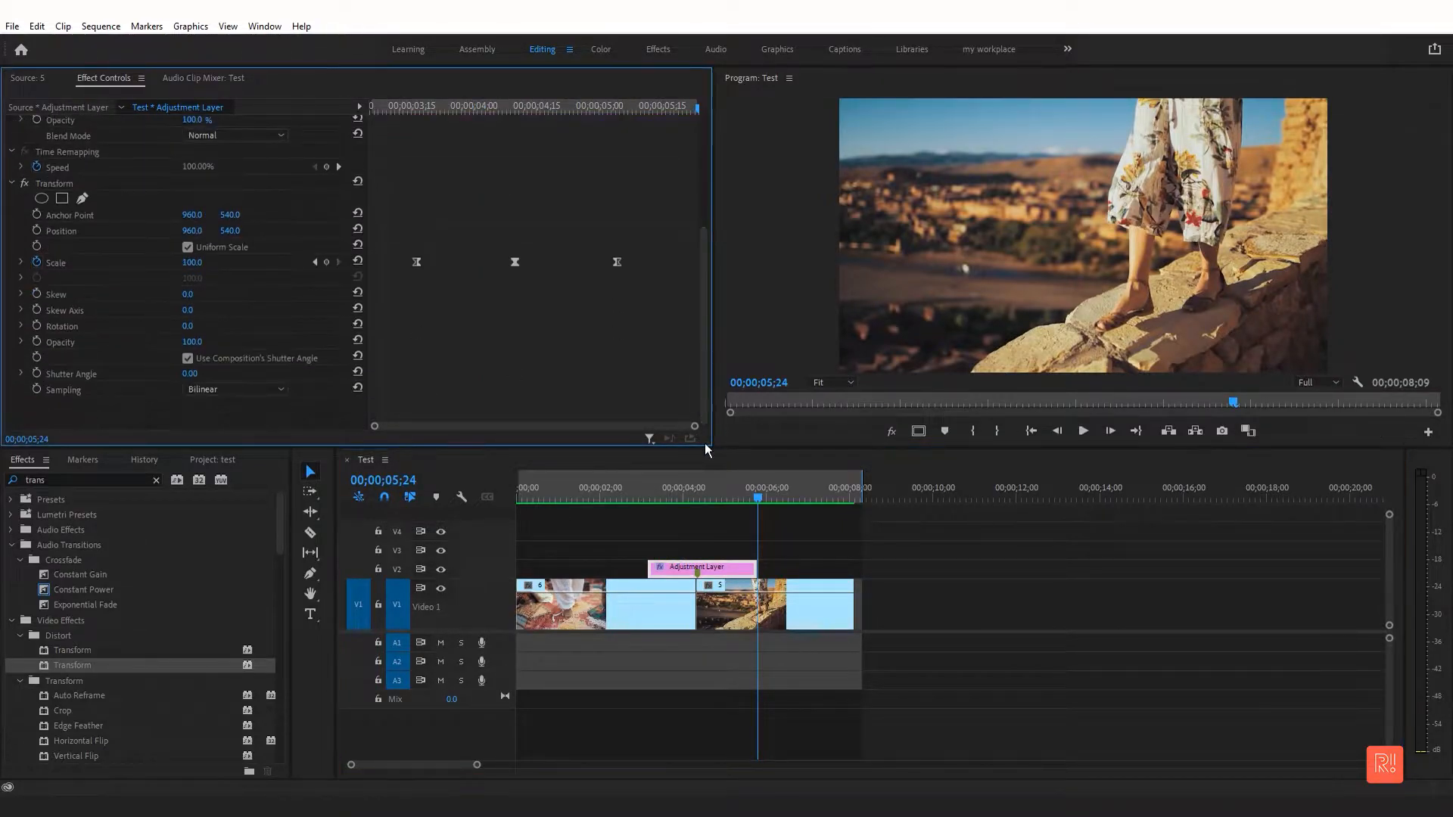
left_click(649, 480)
key("space")
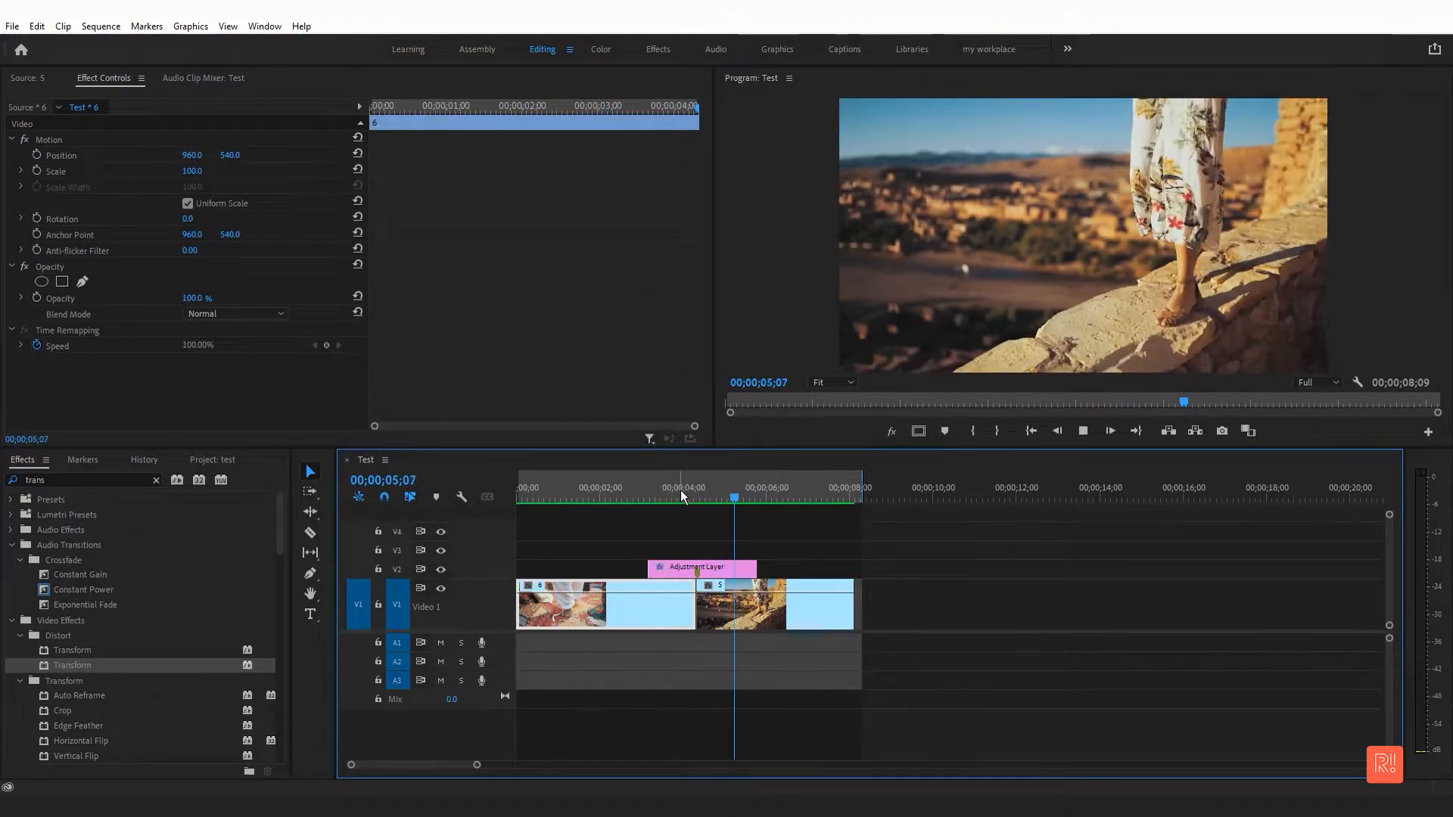
left_click(680, 492)
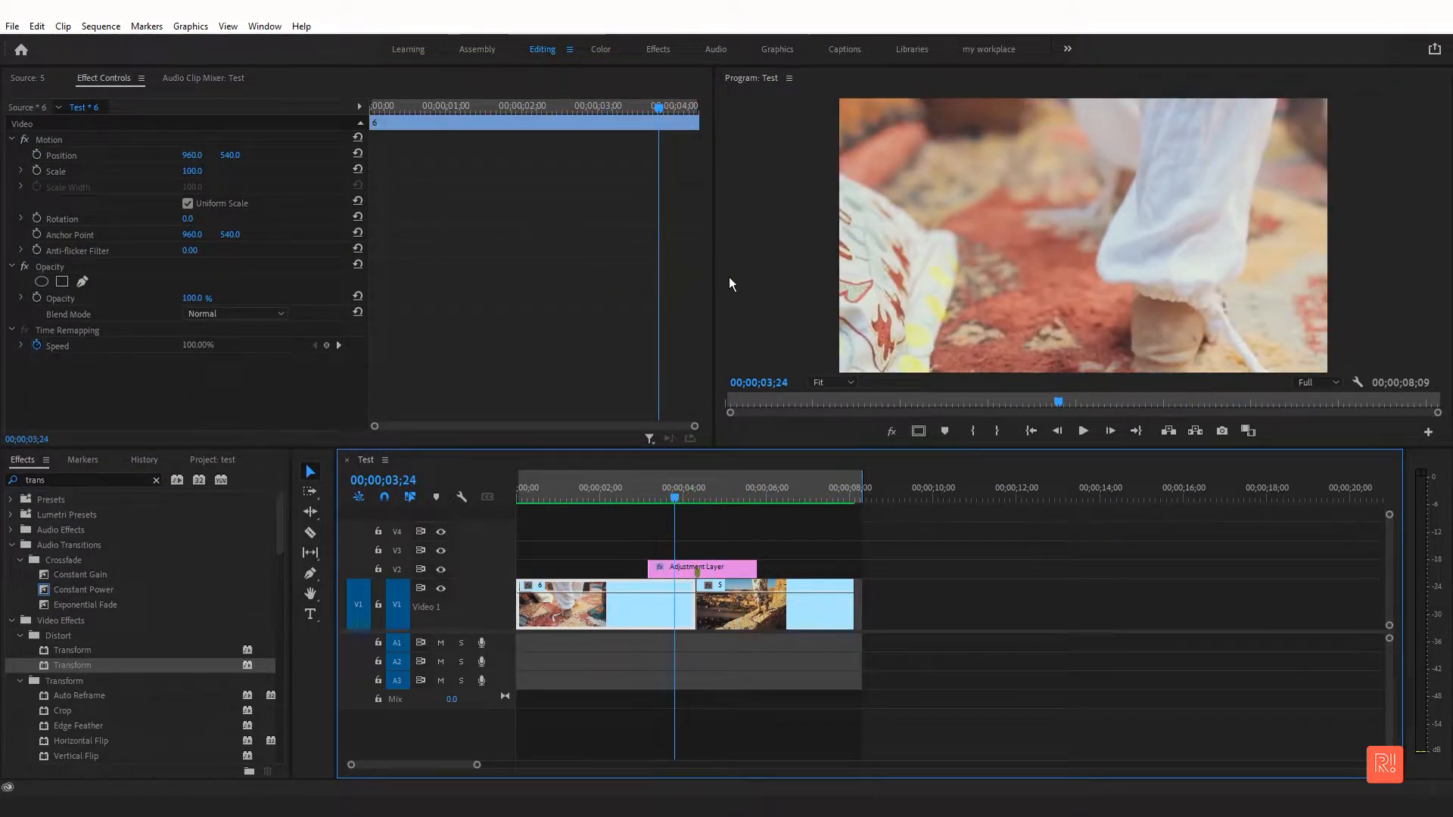
Move the adjustment layer's outer Scale keyframes inward to about 00;00;03;27 and 00;00;04;20.
left_click(673, 566)
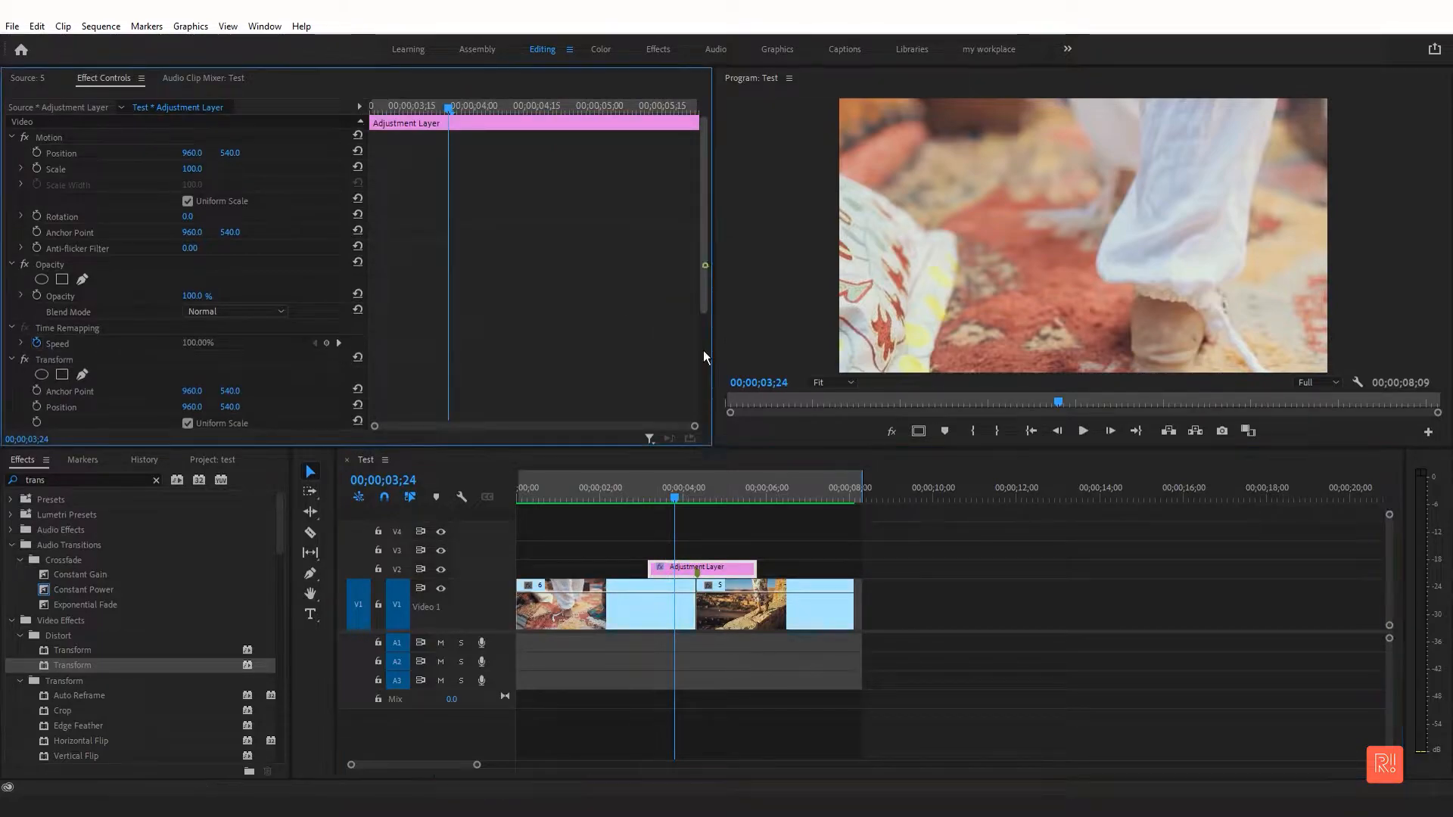
scroll(702, 351, "down", 4)
left_click_drag(454, 273, 463, 274)
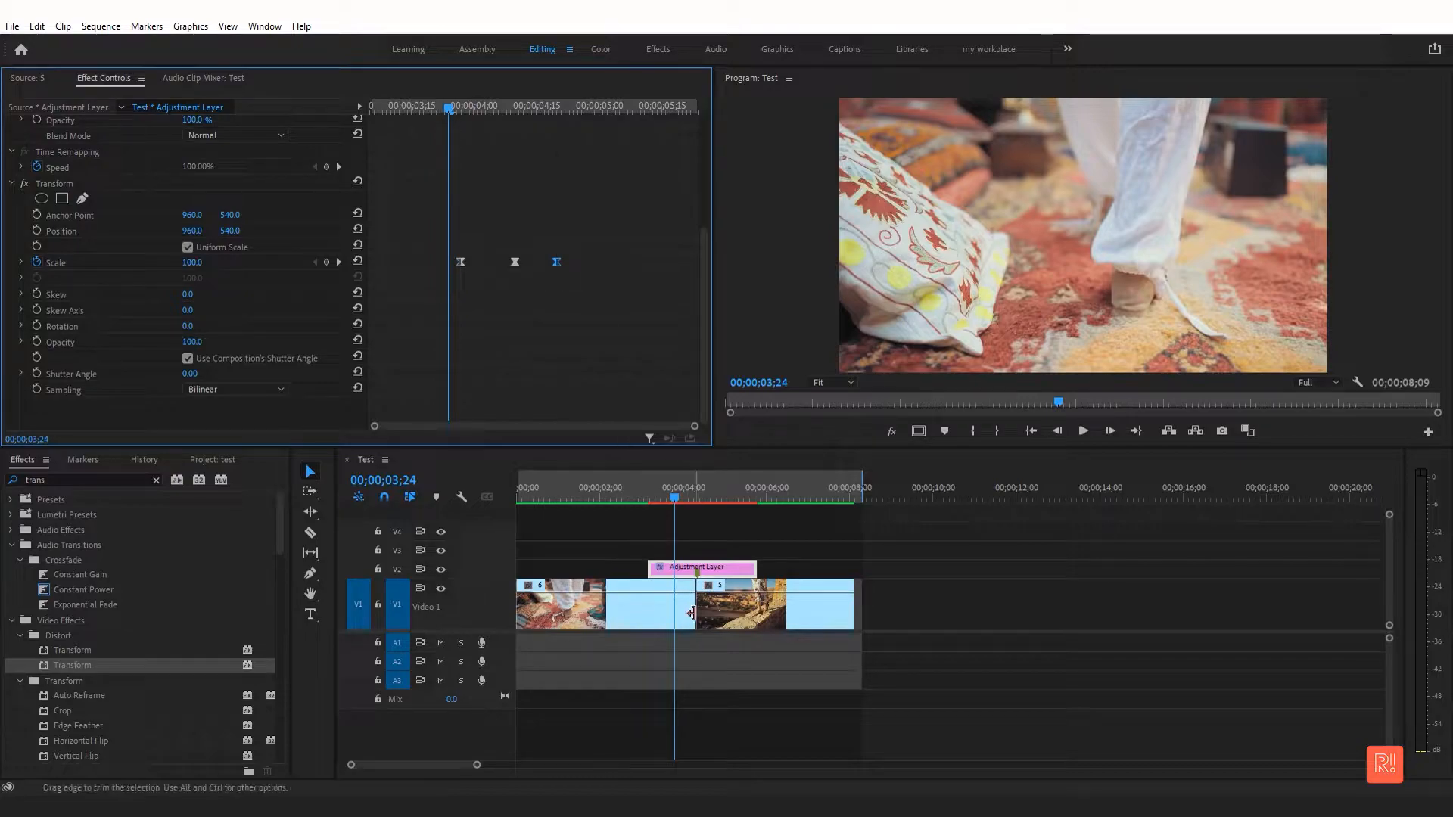
Trim the adjustment layer on both ends so it spans 00;00;03;23 to about 00;00;04;29 around the cut.
left_click_drag(756, 569, 768, 571)
left_click_drag(670, 492, 680, 497)
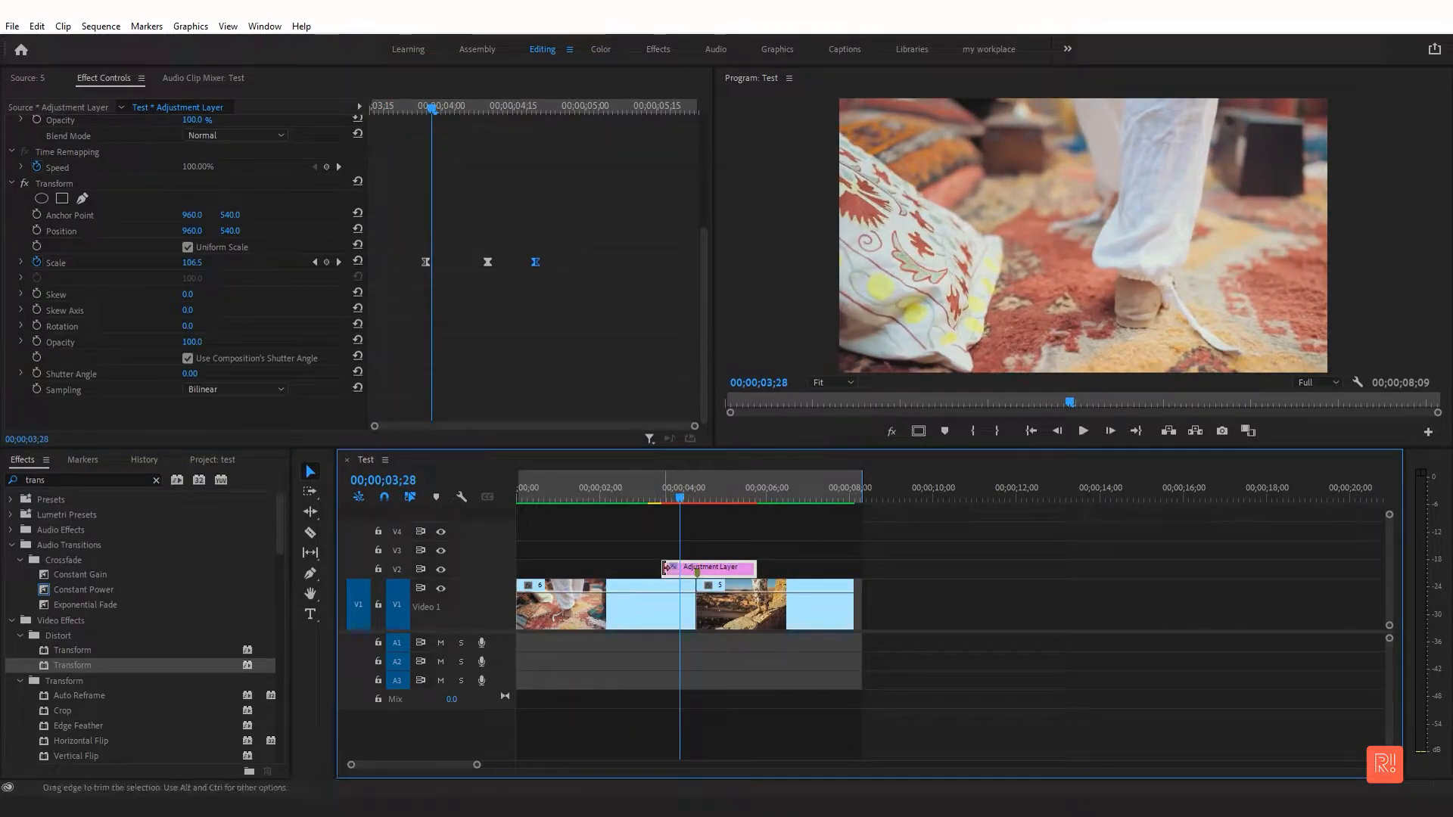
key("ctrl+z")
left_click(675, 493)
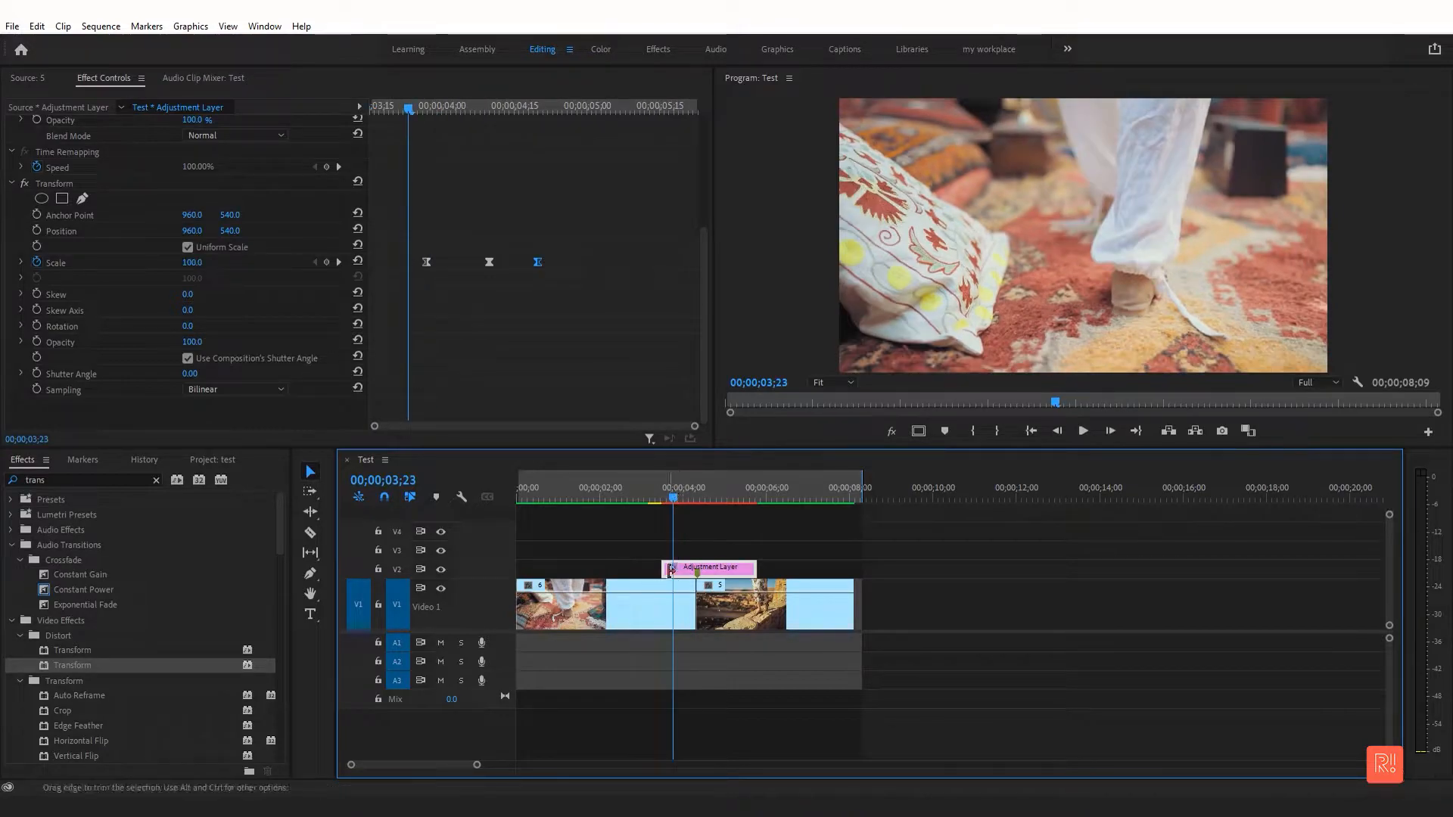
left_click_drag(676, 493, 722, 498)
left_click_drag(755, 570, 723, 571)
Render the sequence In to Out and play back the shortened zoom transition.
left_click_drag(678, 491, 632, 488)
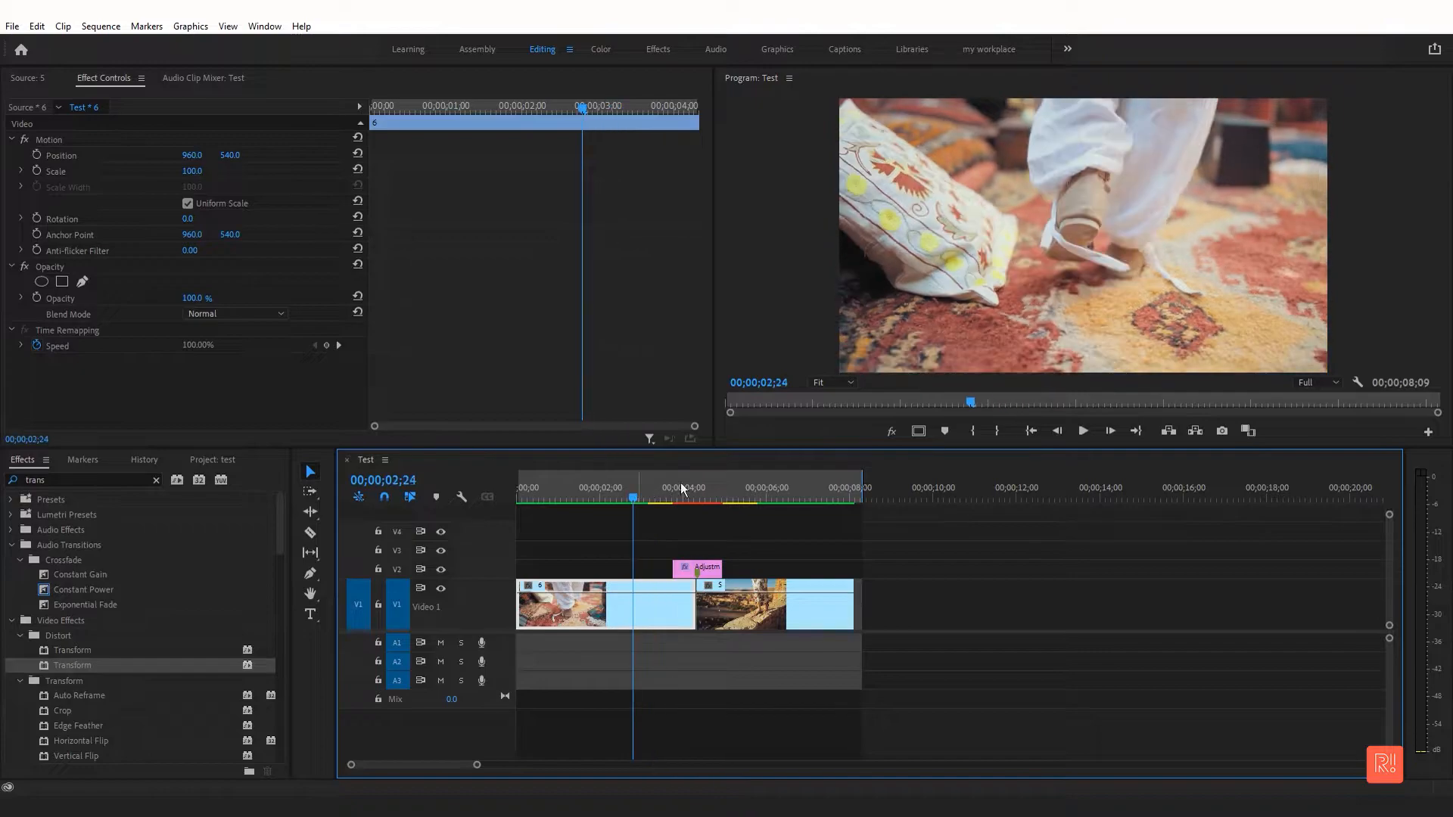
left_click(101, 26)
left_click(169, 97)
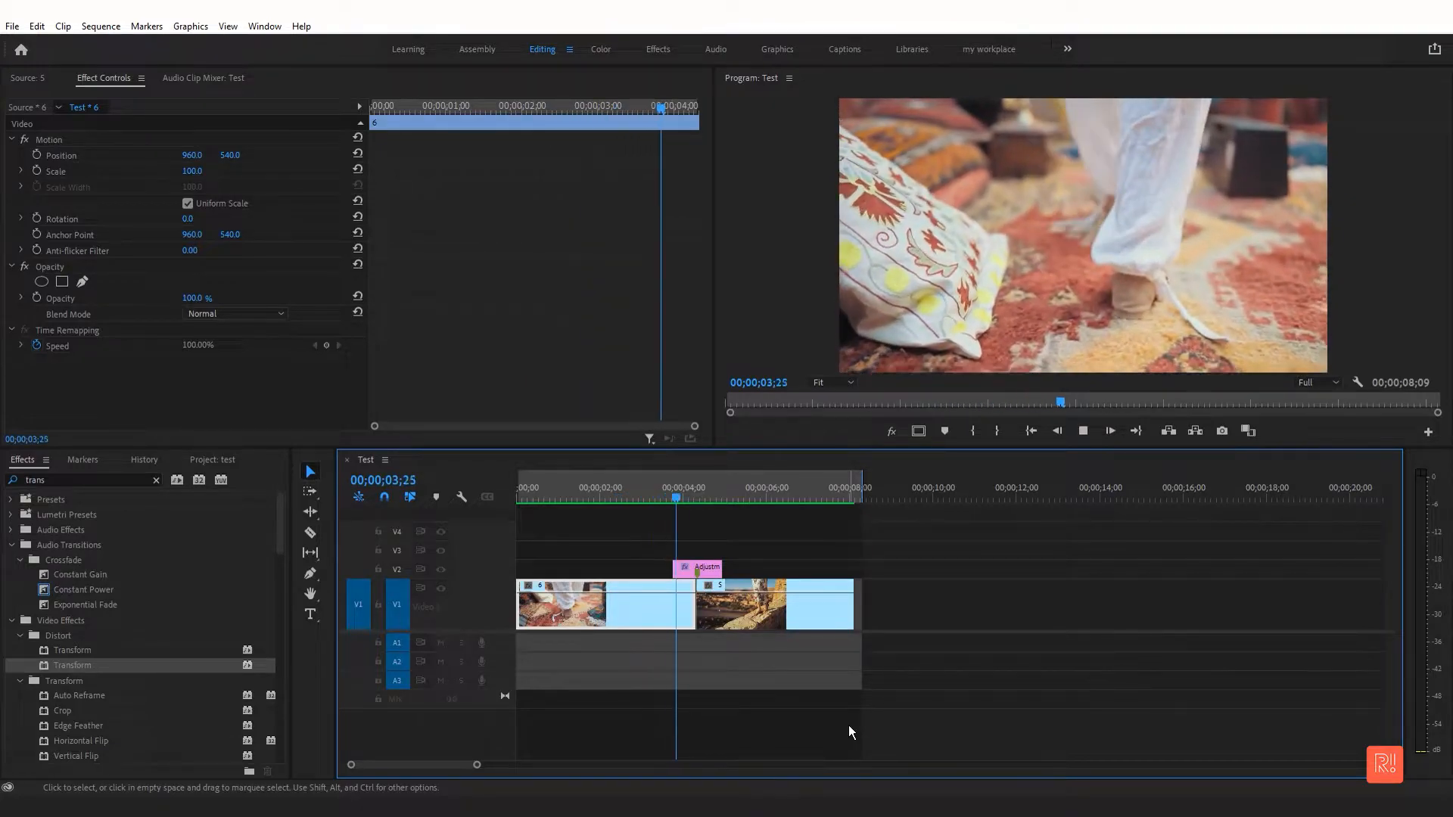
left_click(678, 496)
mouse_move(684, 489)
left_mouse_down()
mouse_move(719, 491)
mouse_move(699, 487)
left_mouse_up()
key("space")
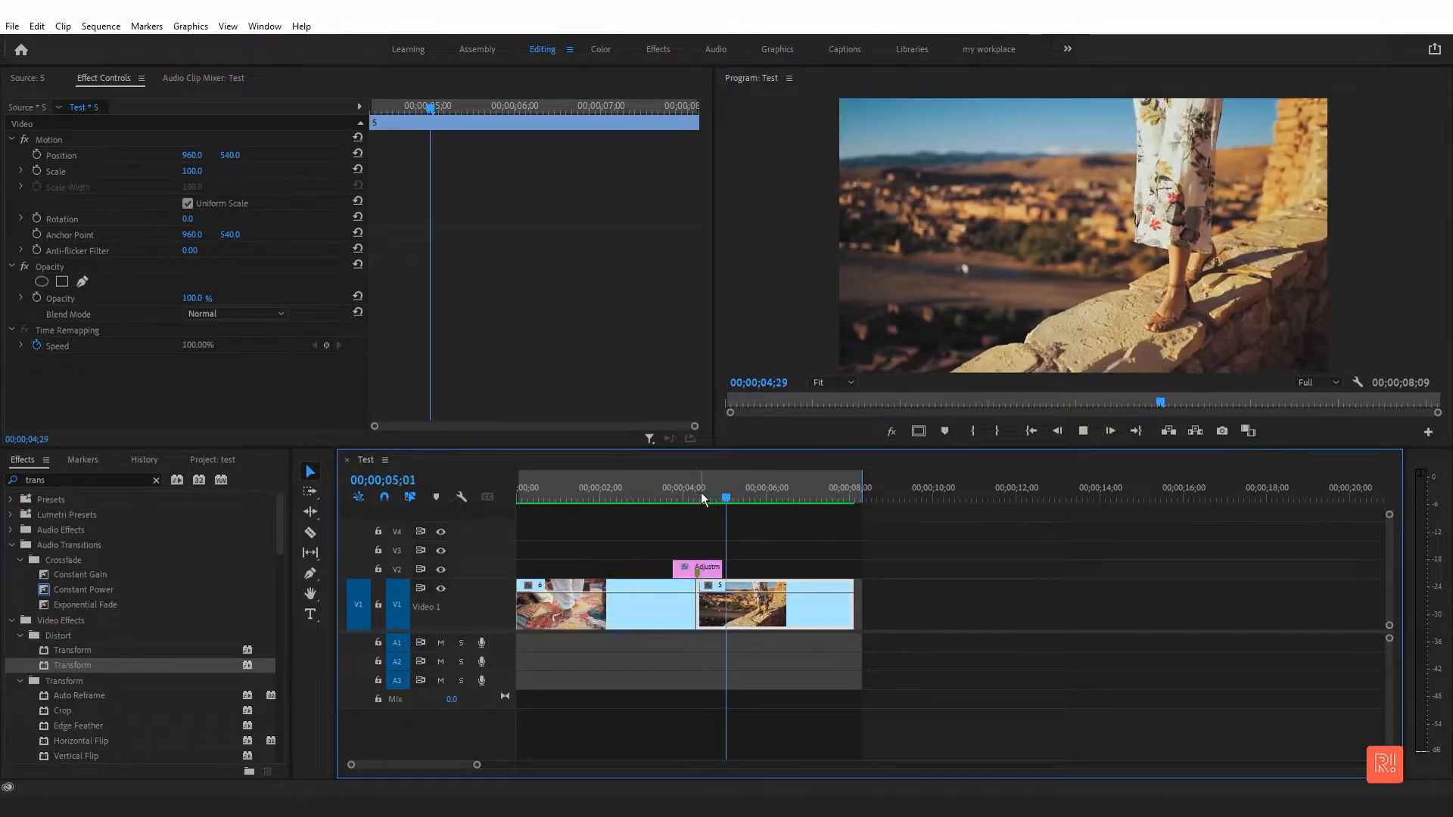
Turn off Use Composition's Shutter Angle in the adjustment layer's Transform effect.
left_click(698, 496)
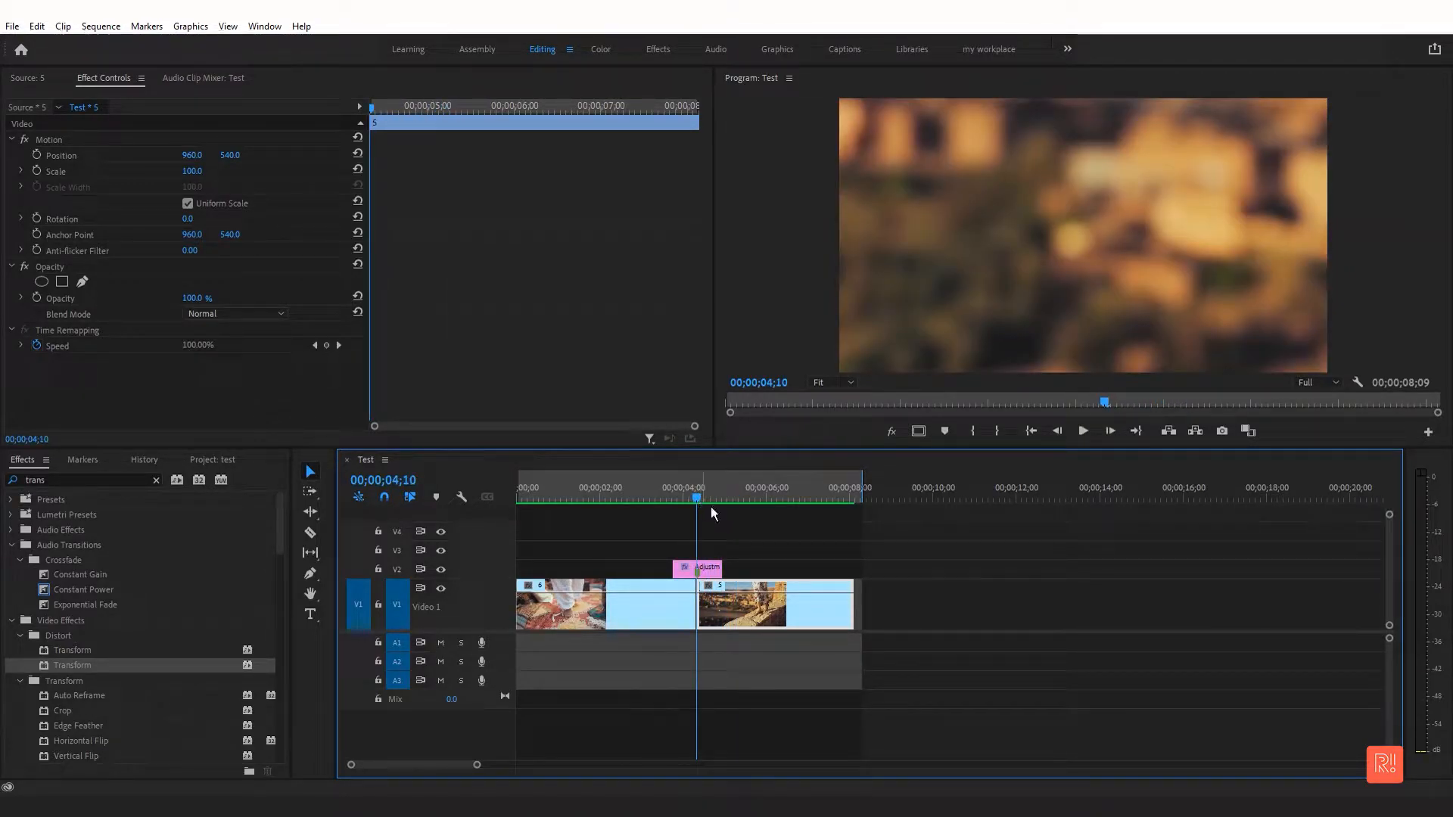
left_click_drag(476, 764, 354, 762)
left_click(832, 569)
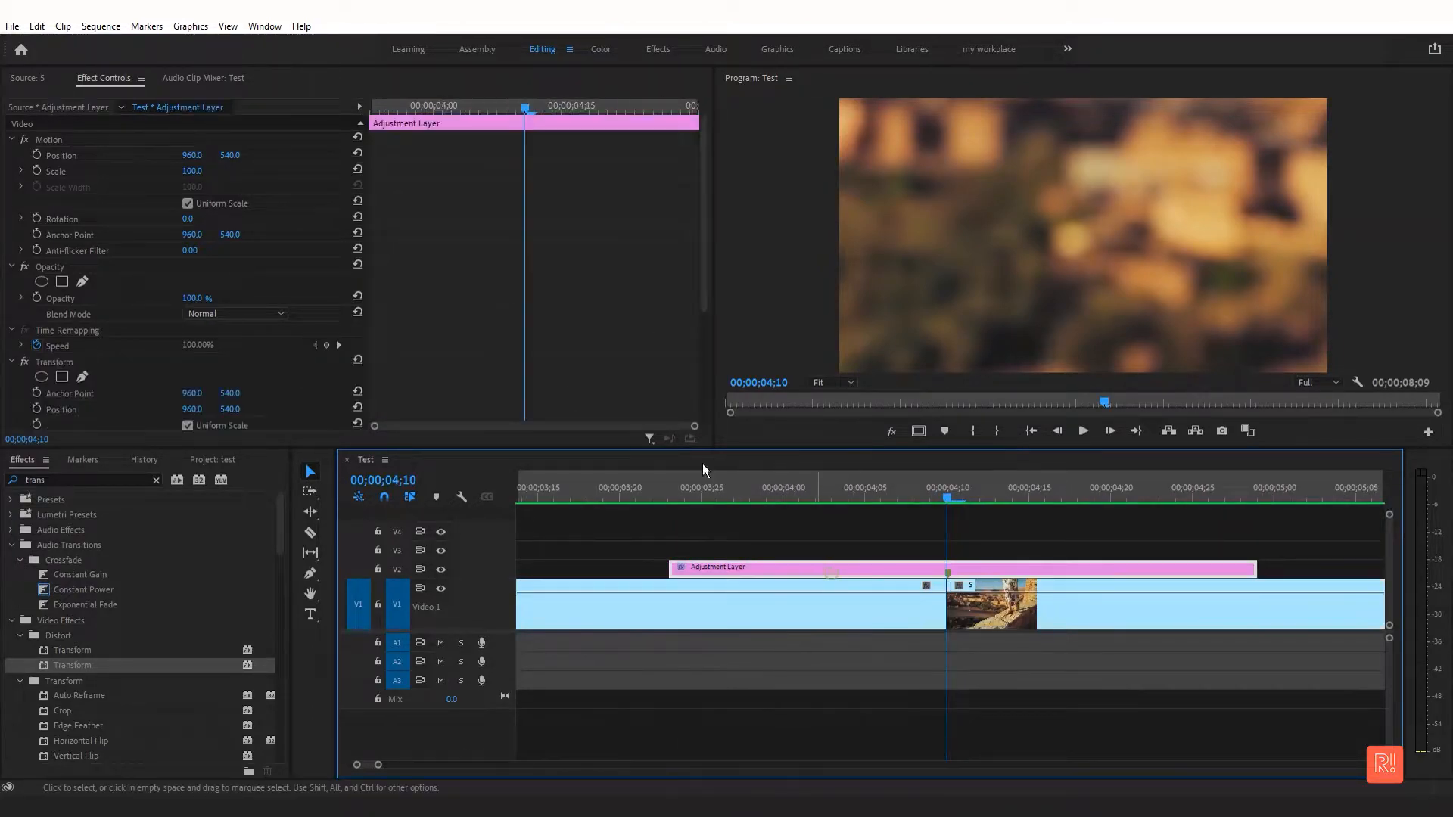
scroll(634, 311, "down", 2)
scroll(636, 313, "down", 2)
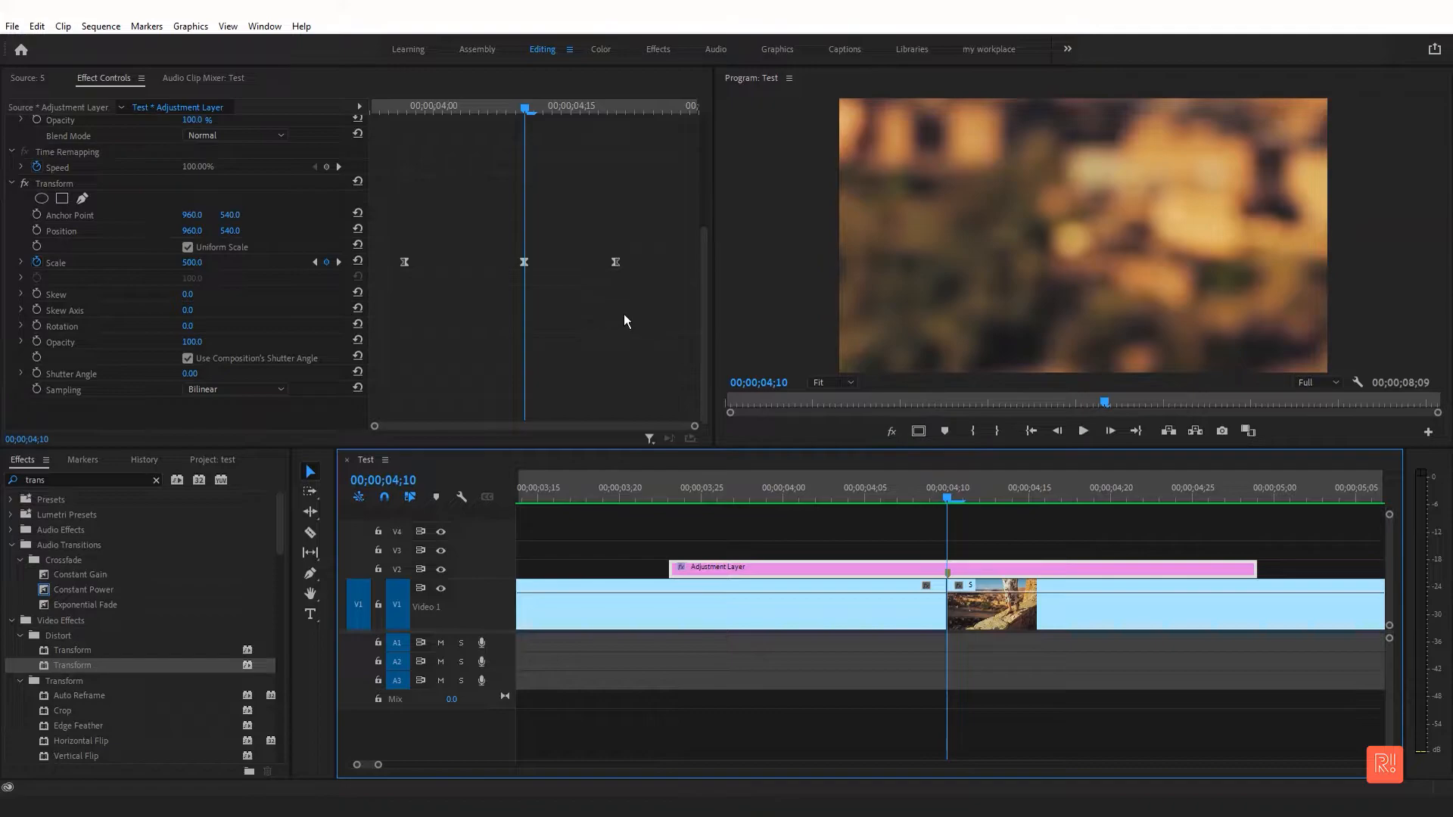
left_click(188, 358)
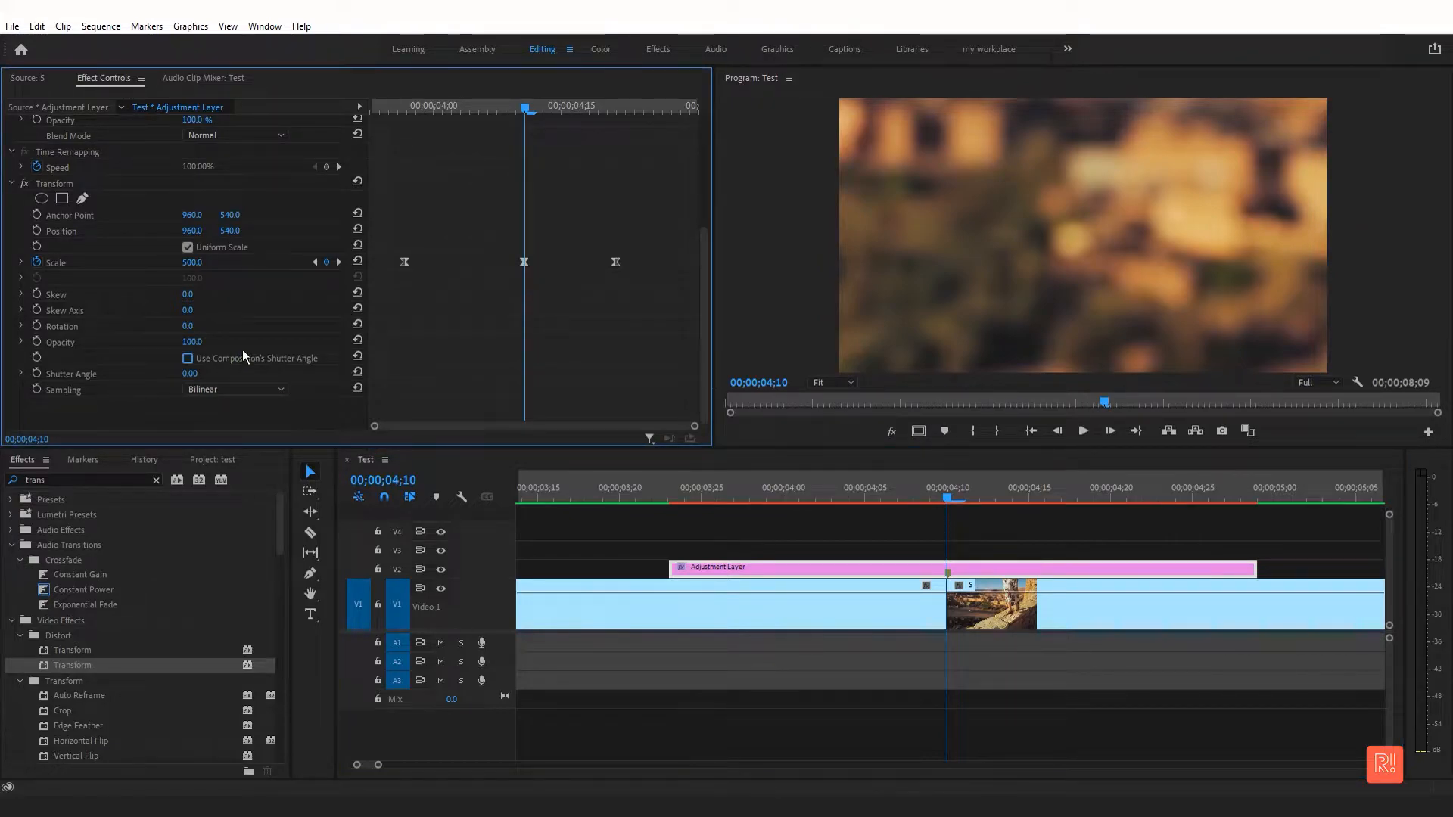
Set the Transform effect's Shutter Angle to 360.00, previewing the motion blur at 00;00;04;00.
left_click_drag(955, 500, 778, 512)
left_click(189, 374)
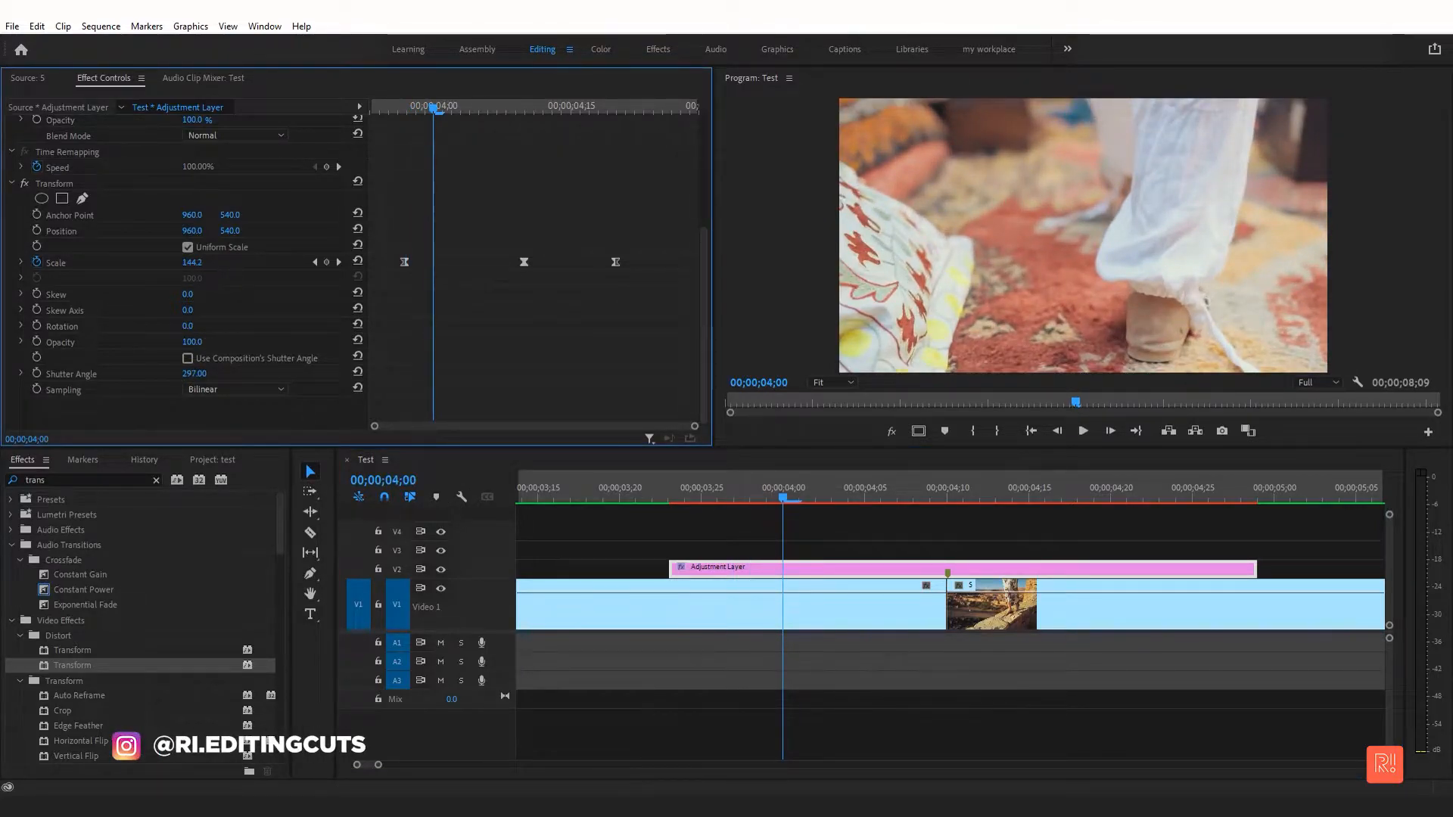
left_click_drag(204, 374, 40, 374)
left_click(204, 376)
type("300")
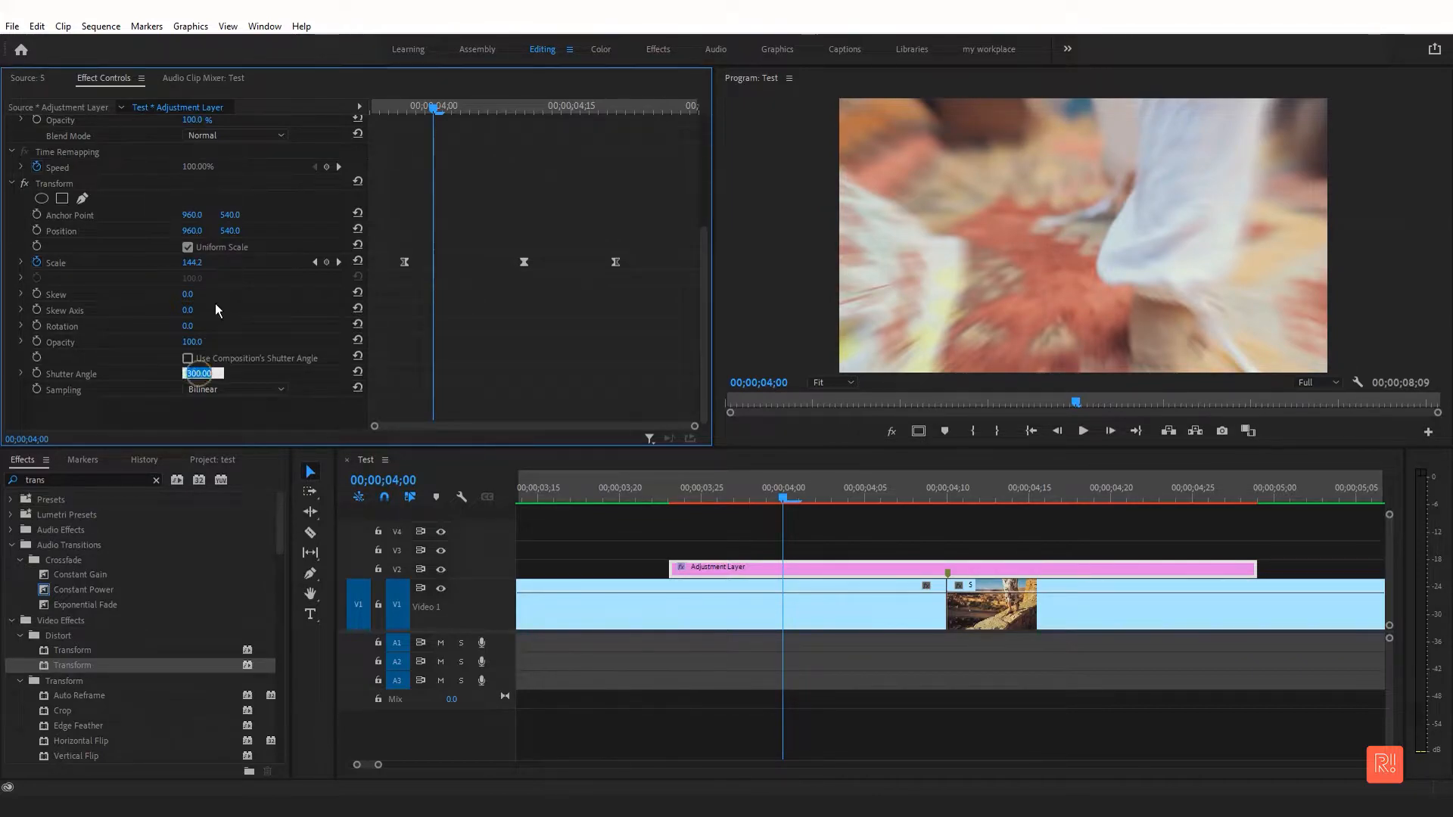
type("400")
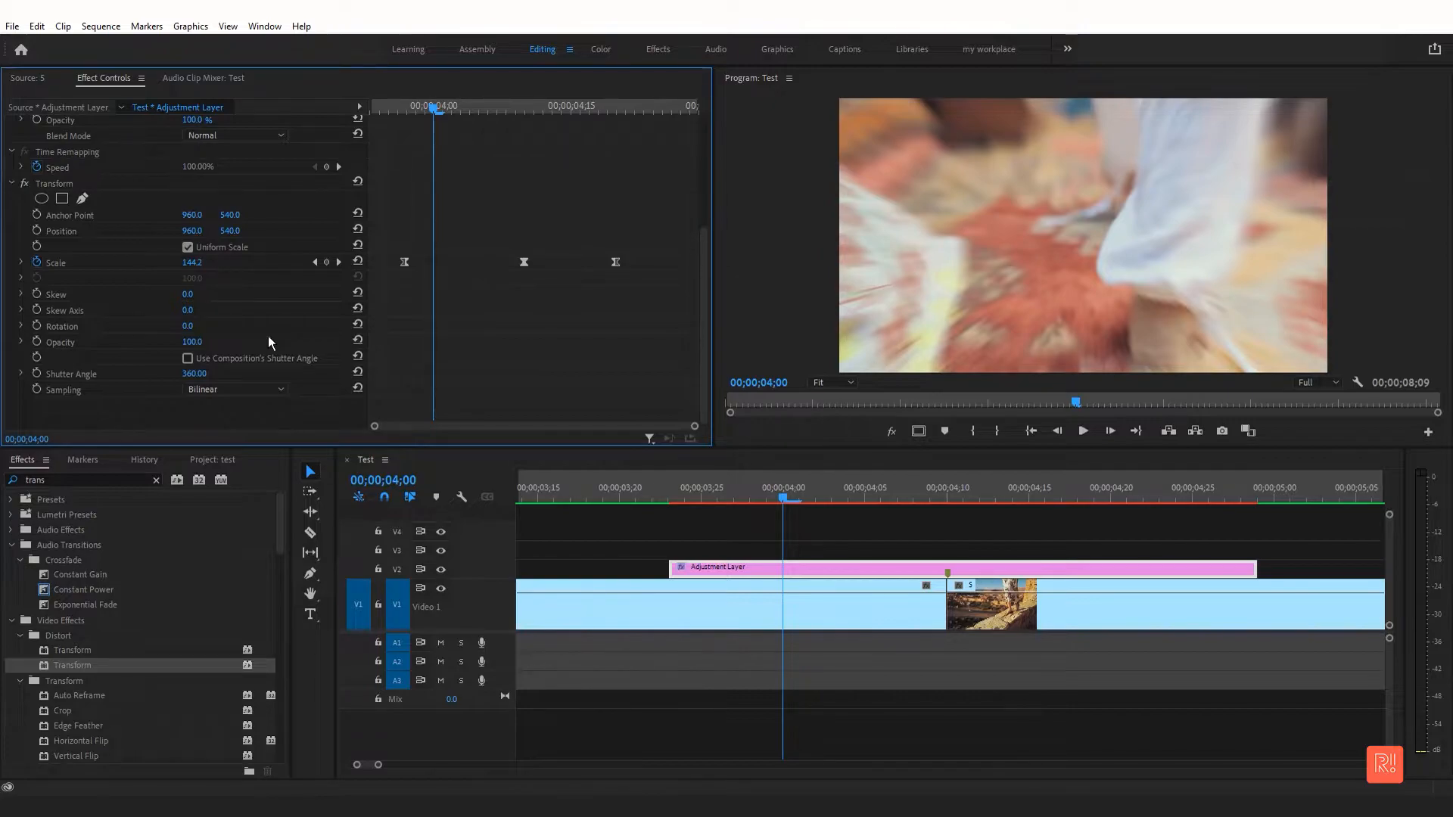
Render the whole sequence In to Out with the new motion blur.
left_click_drag(375, 769, 539, 757)
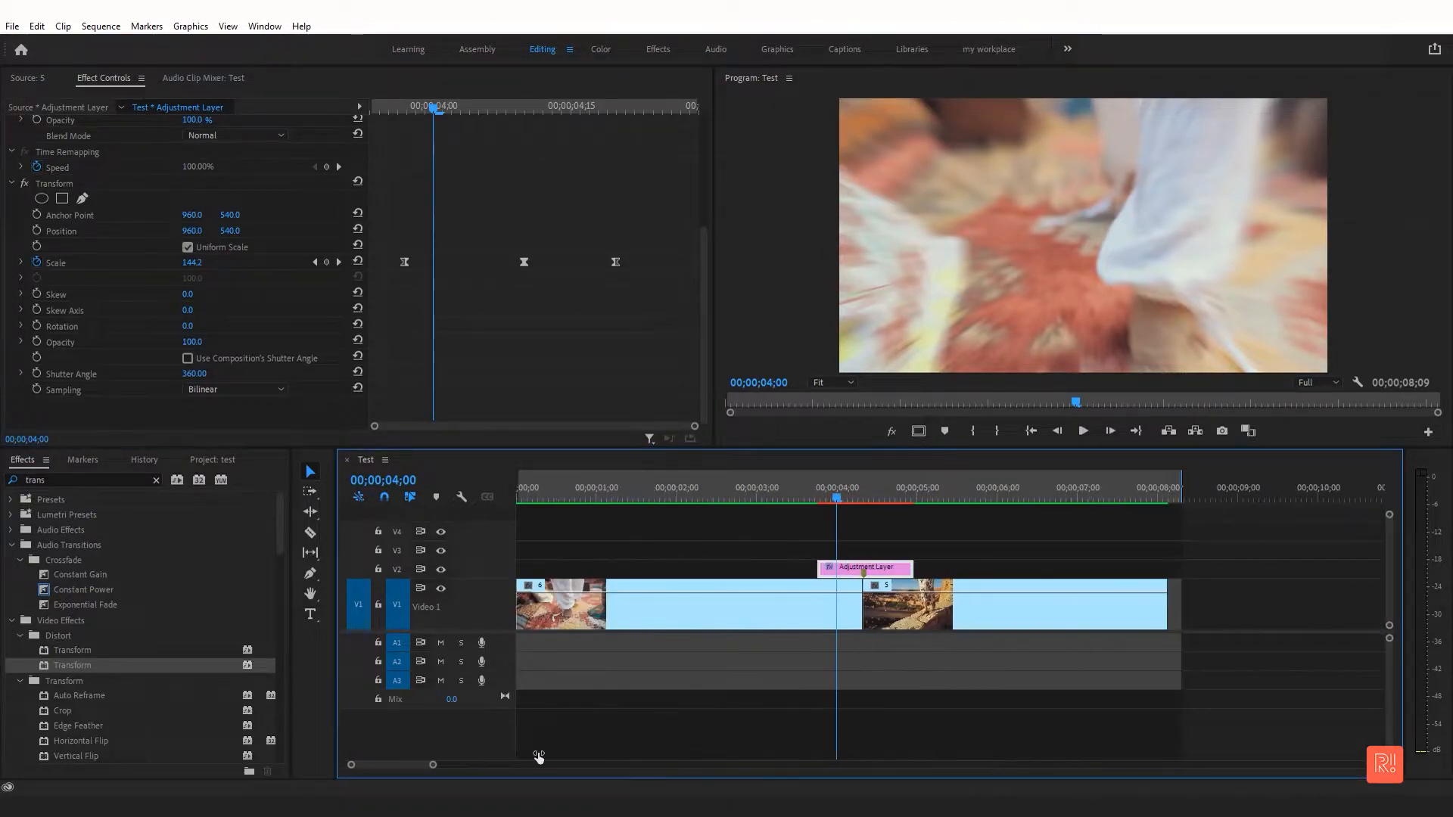
left_click(100, 28)
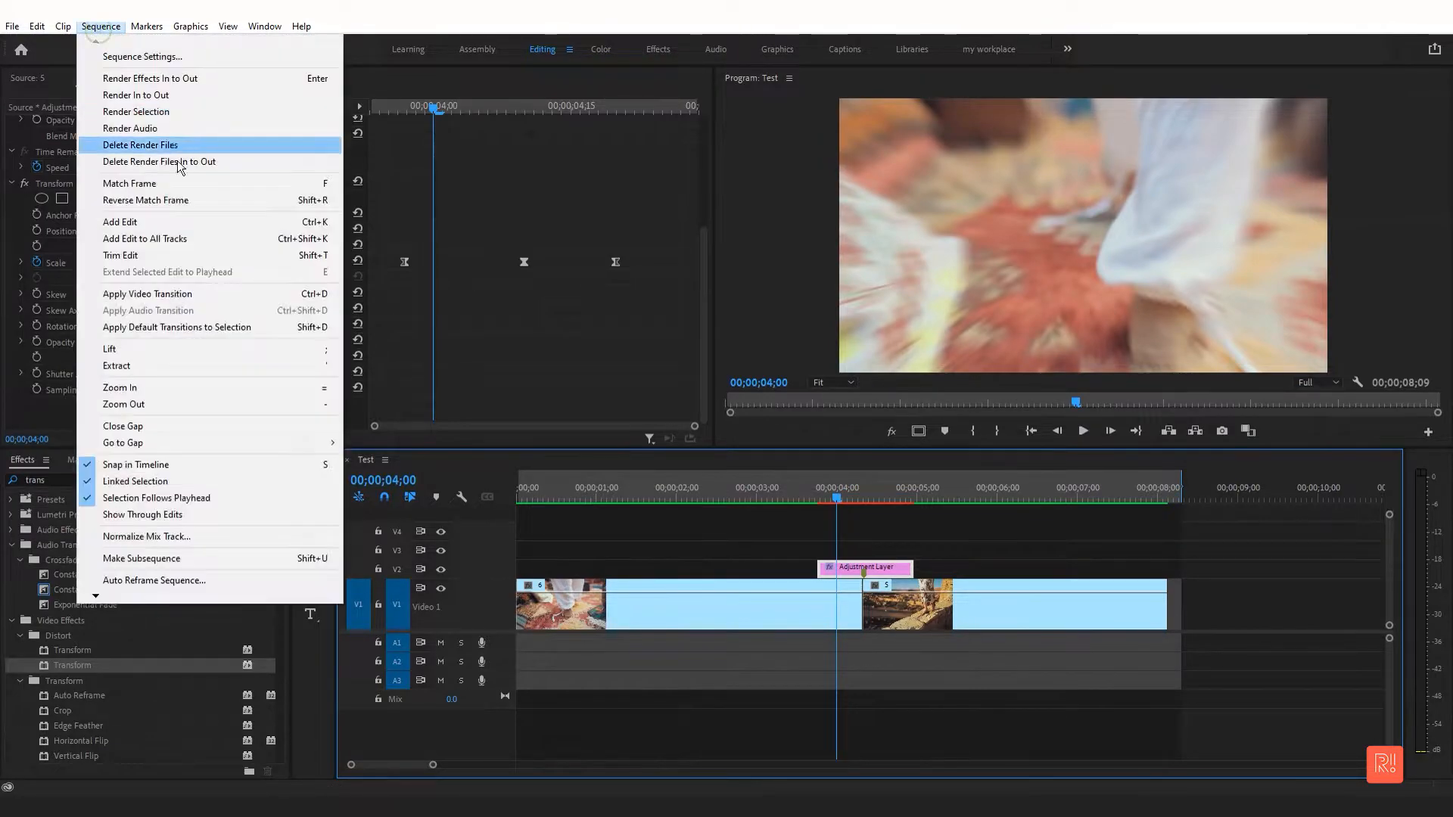
left_click(179, 101)
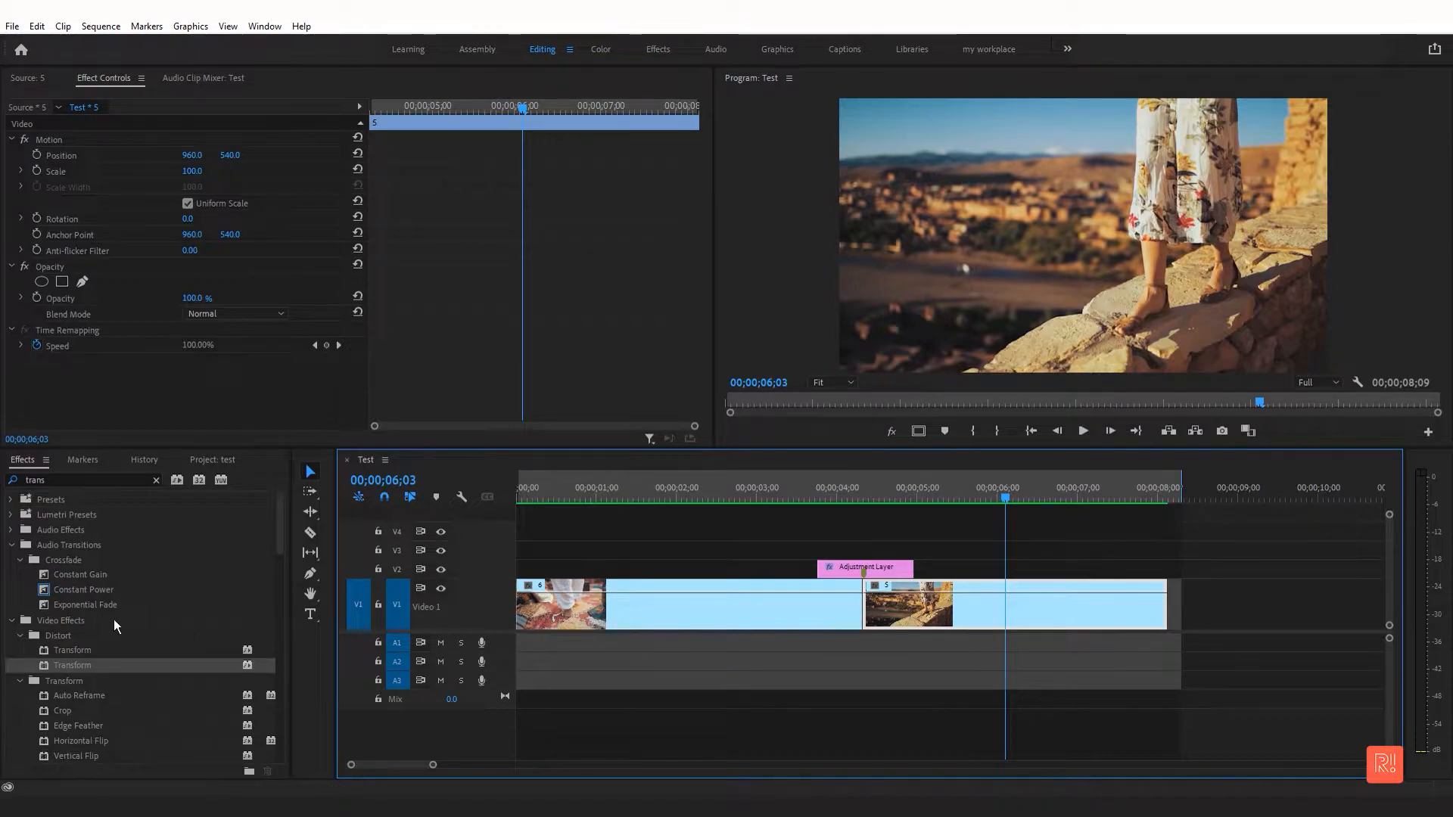
Apply the Cross Dissolve video transition to the cut between the two clips.
left_click(156, 480)
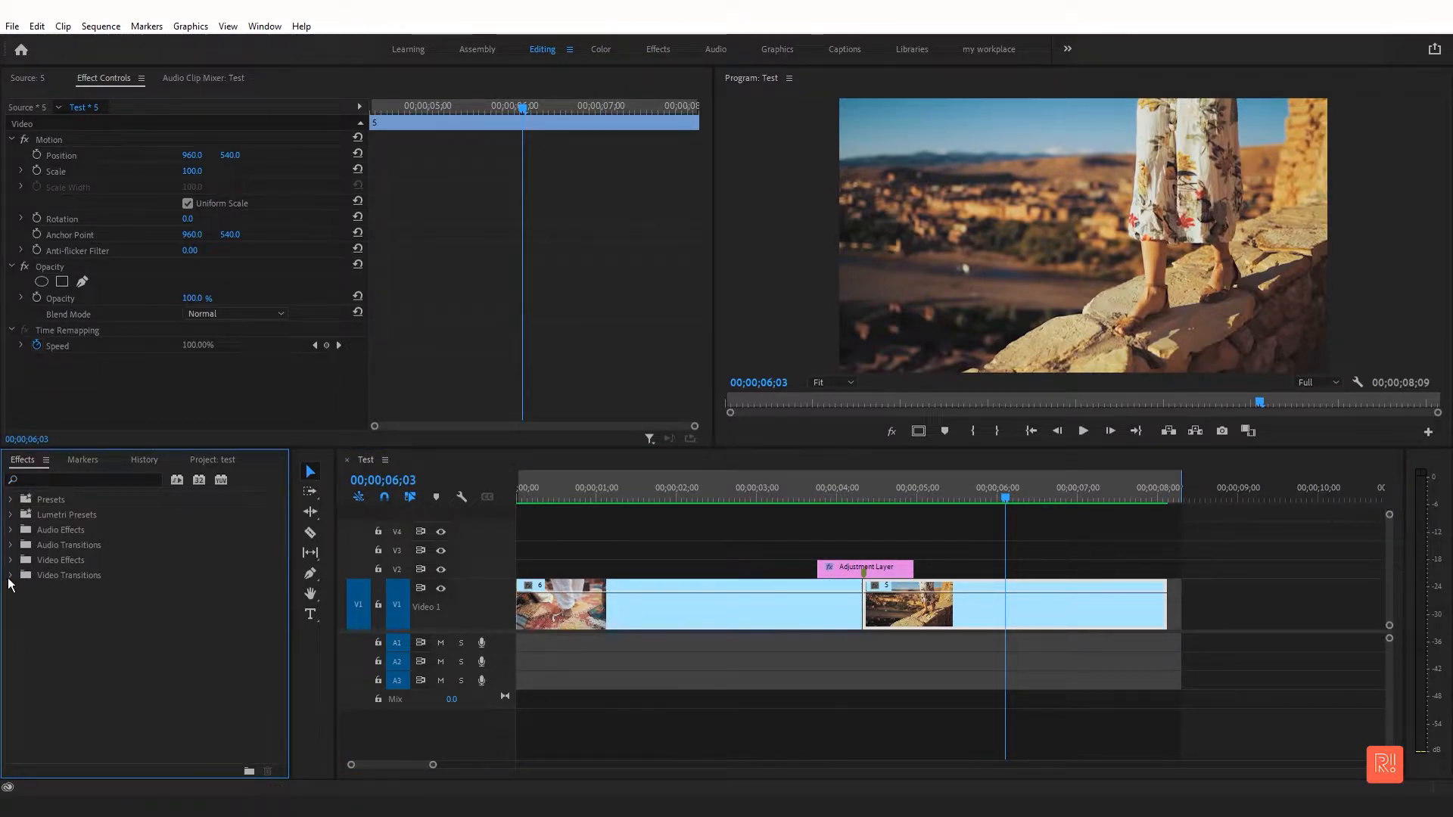
left_click(19, 606)
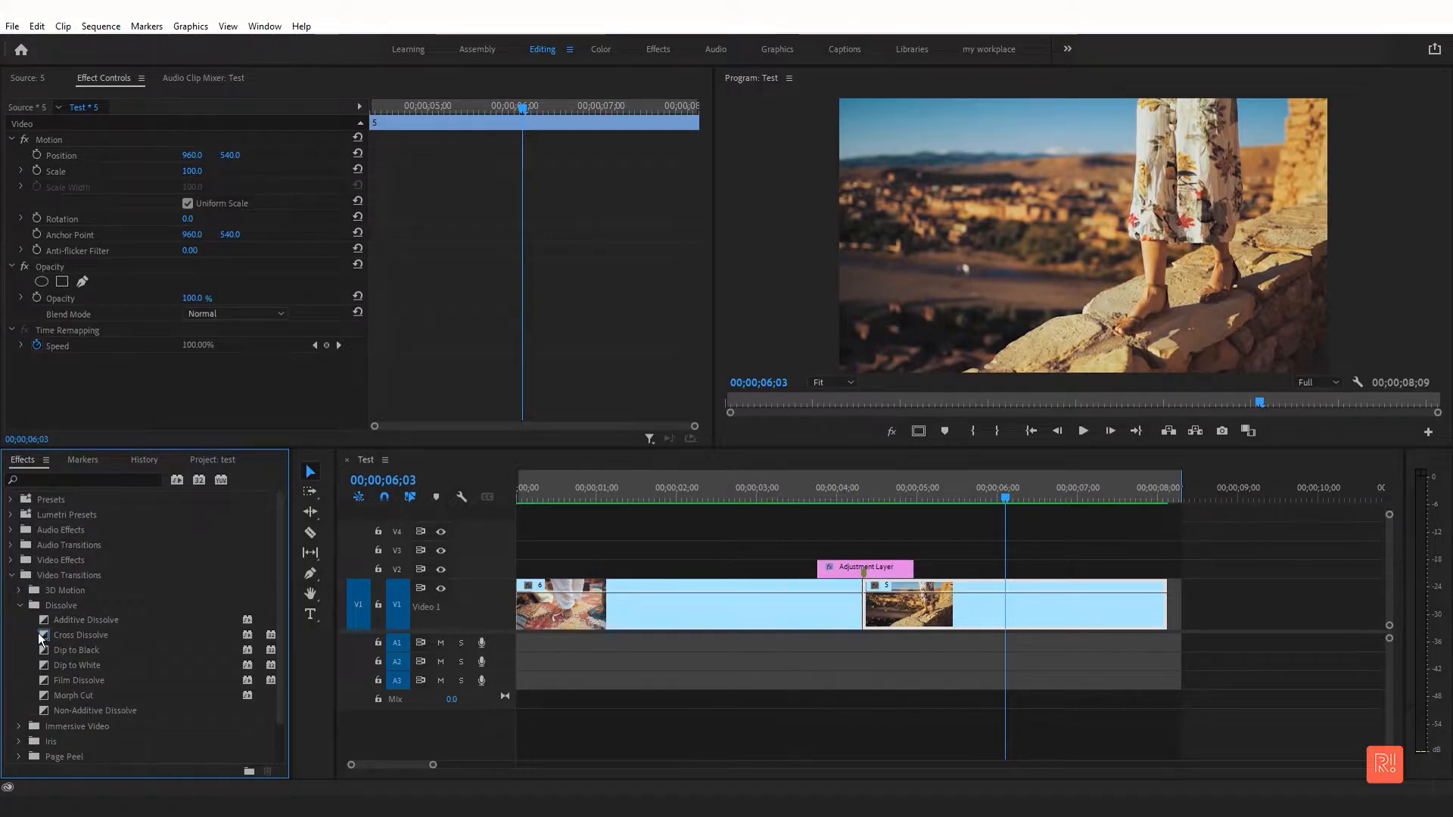
left_click_drag(41, 637, 882, 608)
Mark the sequence's In point at 00;00;03;22 and its Out point at 00;00;05;00 around the transition.
left_click(838, 495)
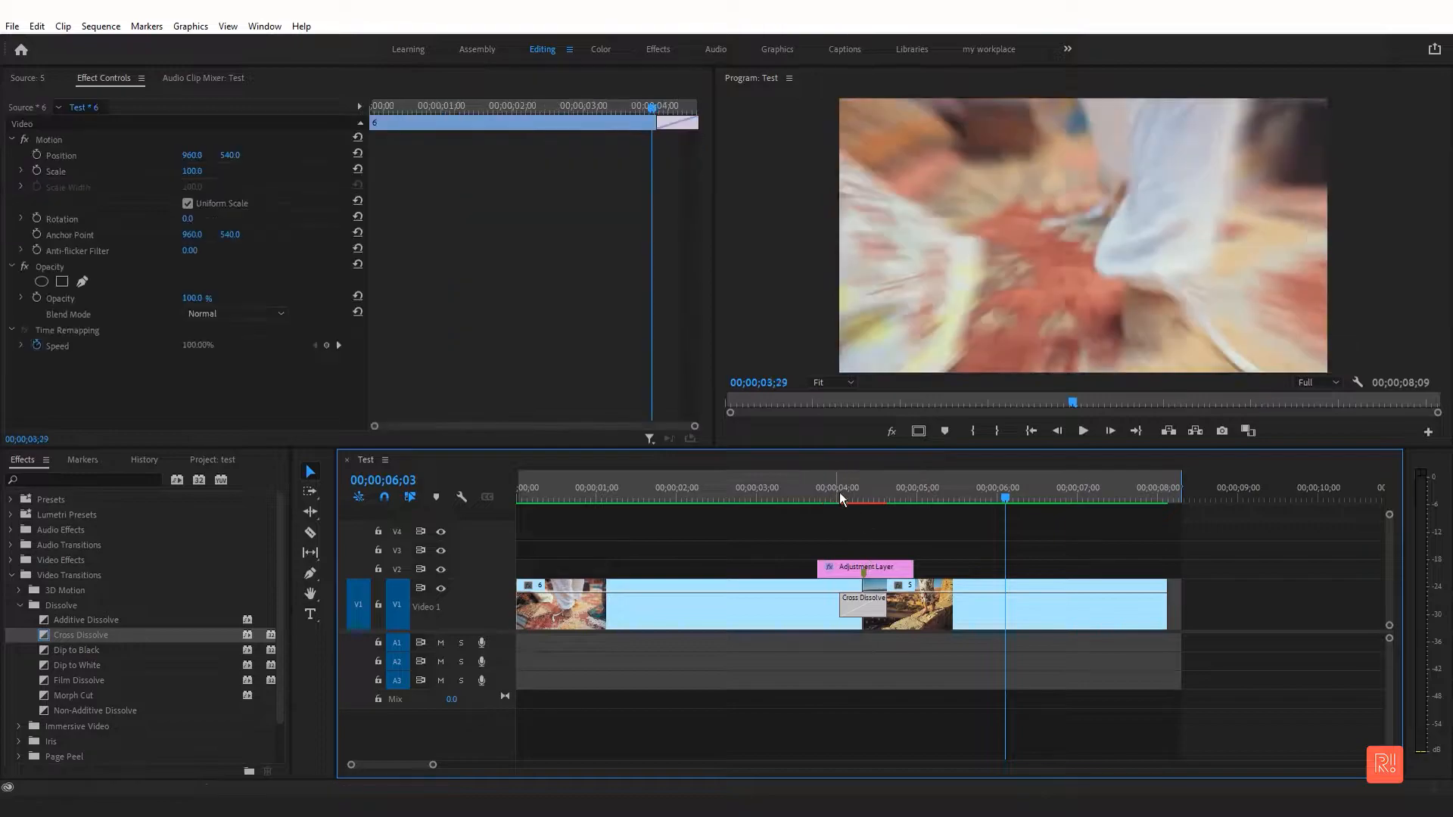
mouse_move(840, 497)
left_mouse_down()
mouse_move(884, 497)
mouse_move(820, 492)
left_mouse_up()
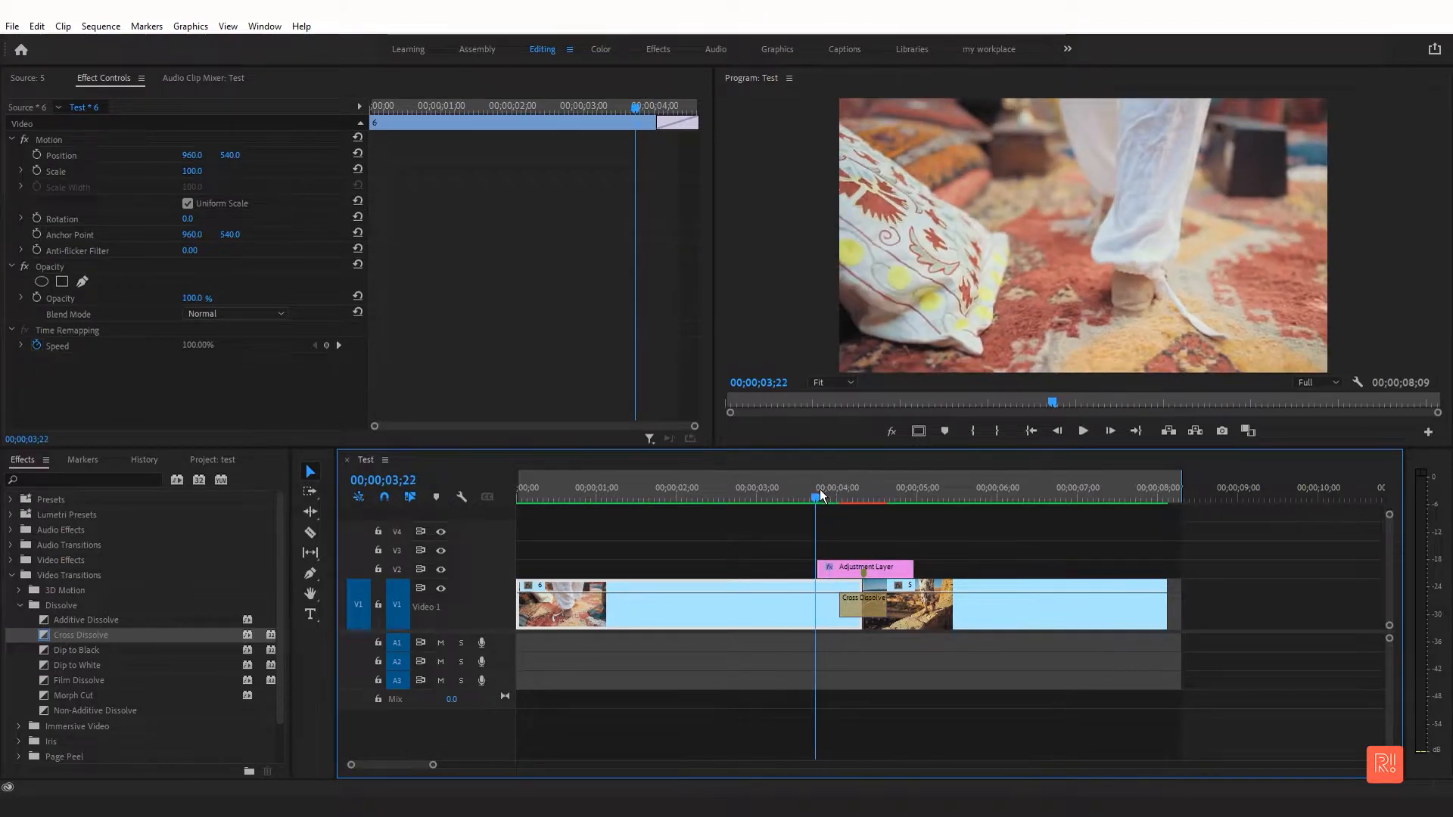
key("i")
left_click(913, 493)
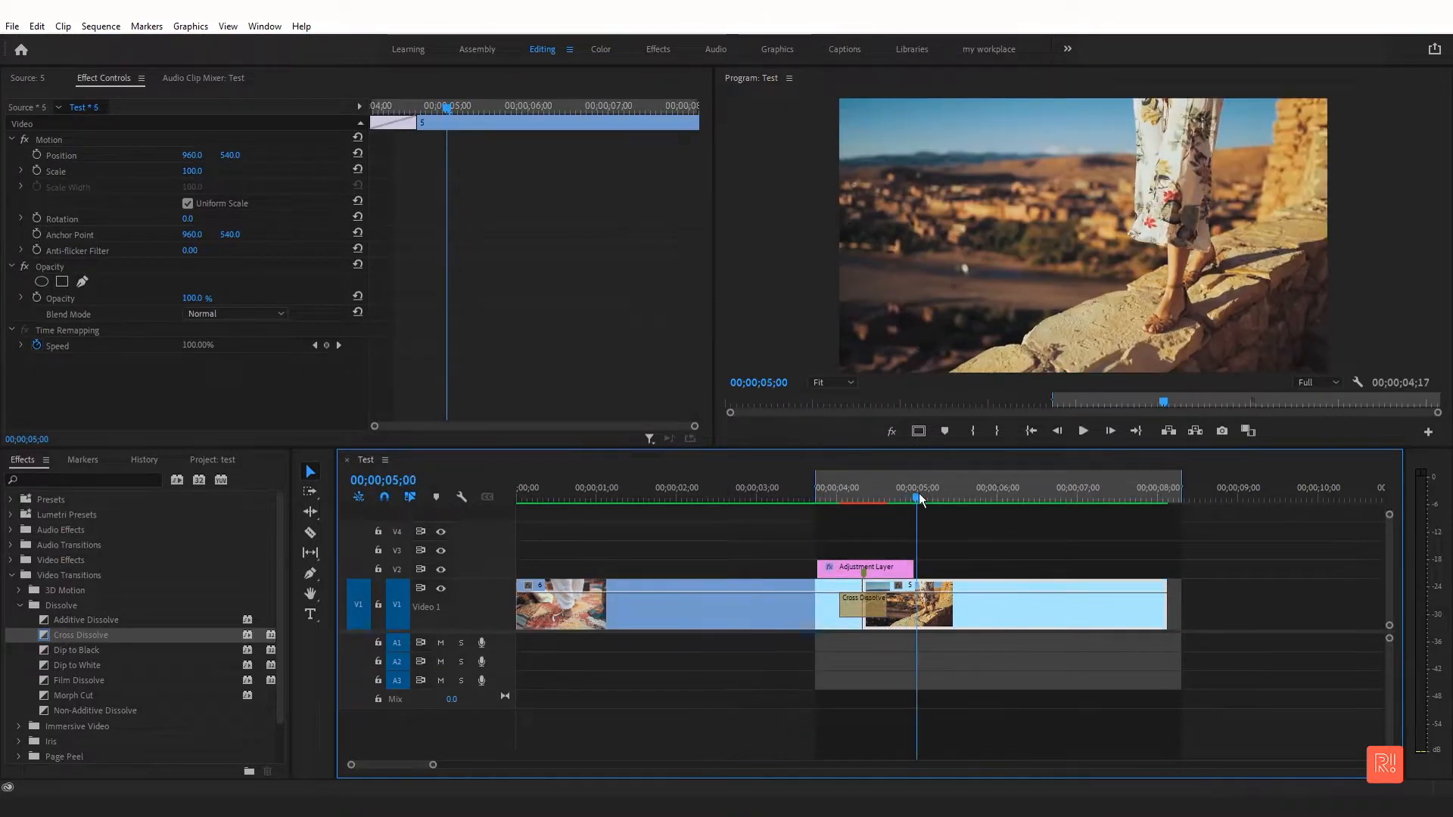
key("o")
Render the marked range around the Cross Dissolve and clear the sequence's In and Out points.
left_click(100, 25)
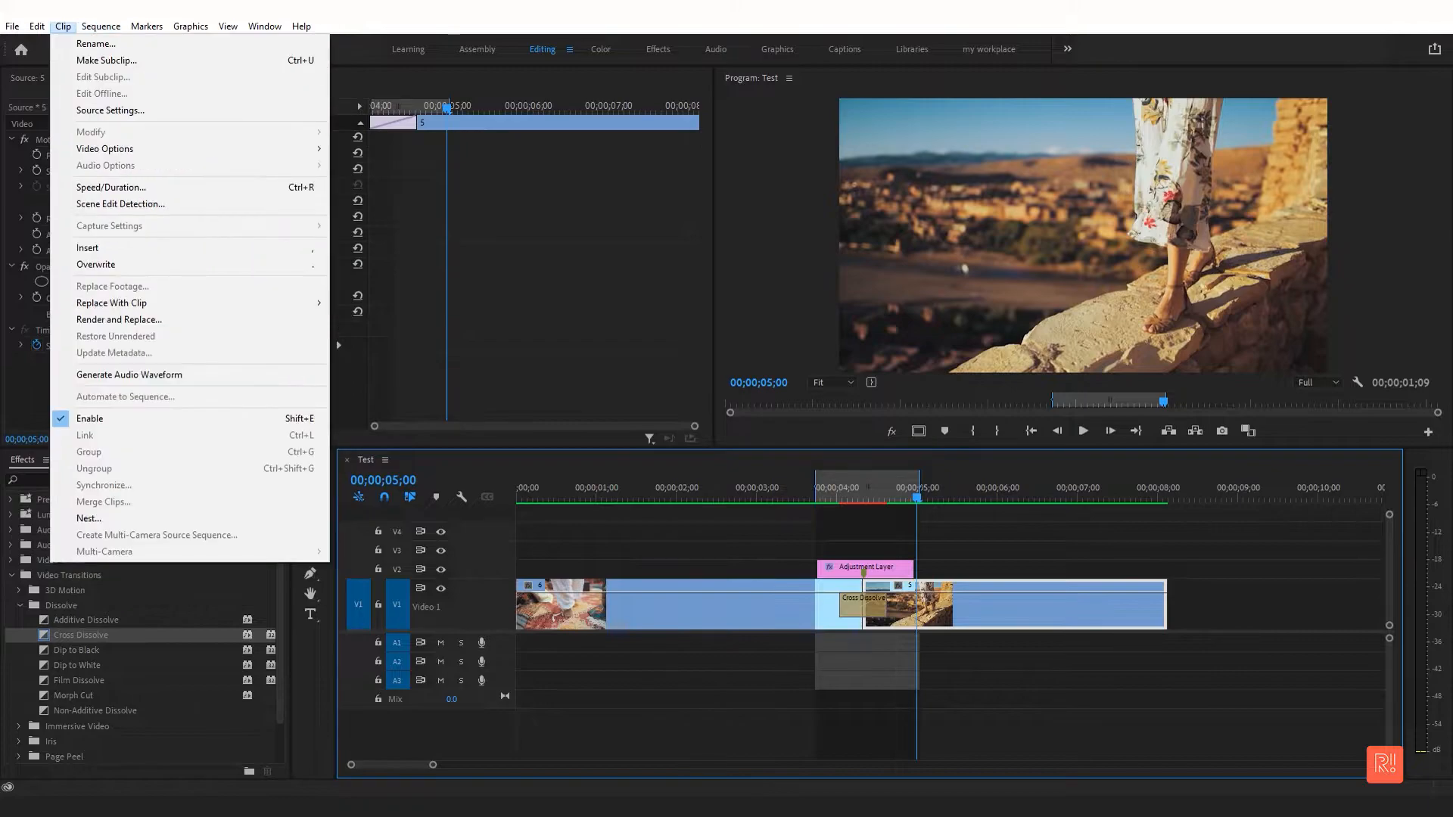
mouse_move(37, 26)
mouse_move(100, 26)
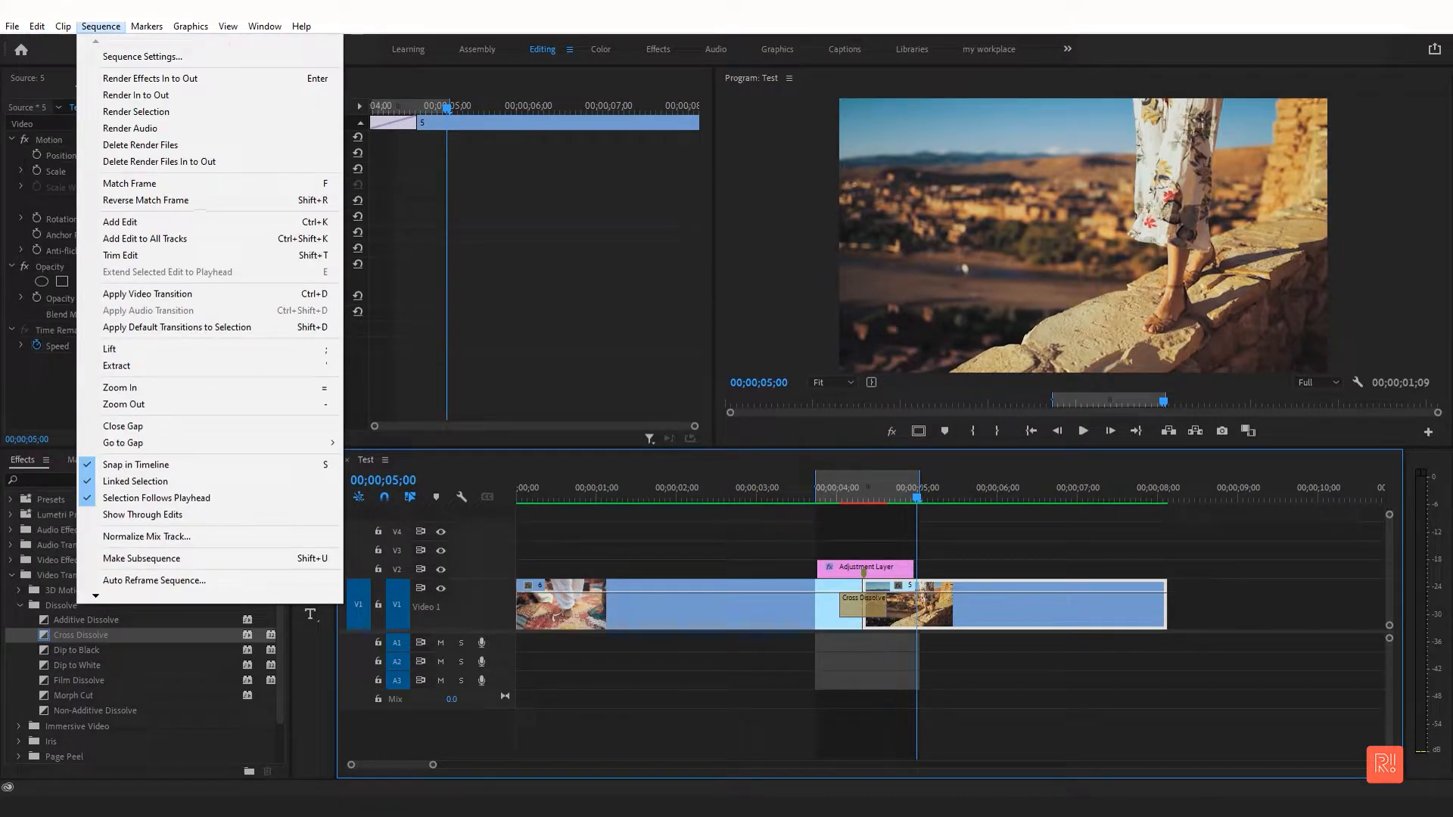
left_click(145, 91)
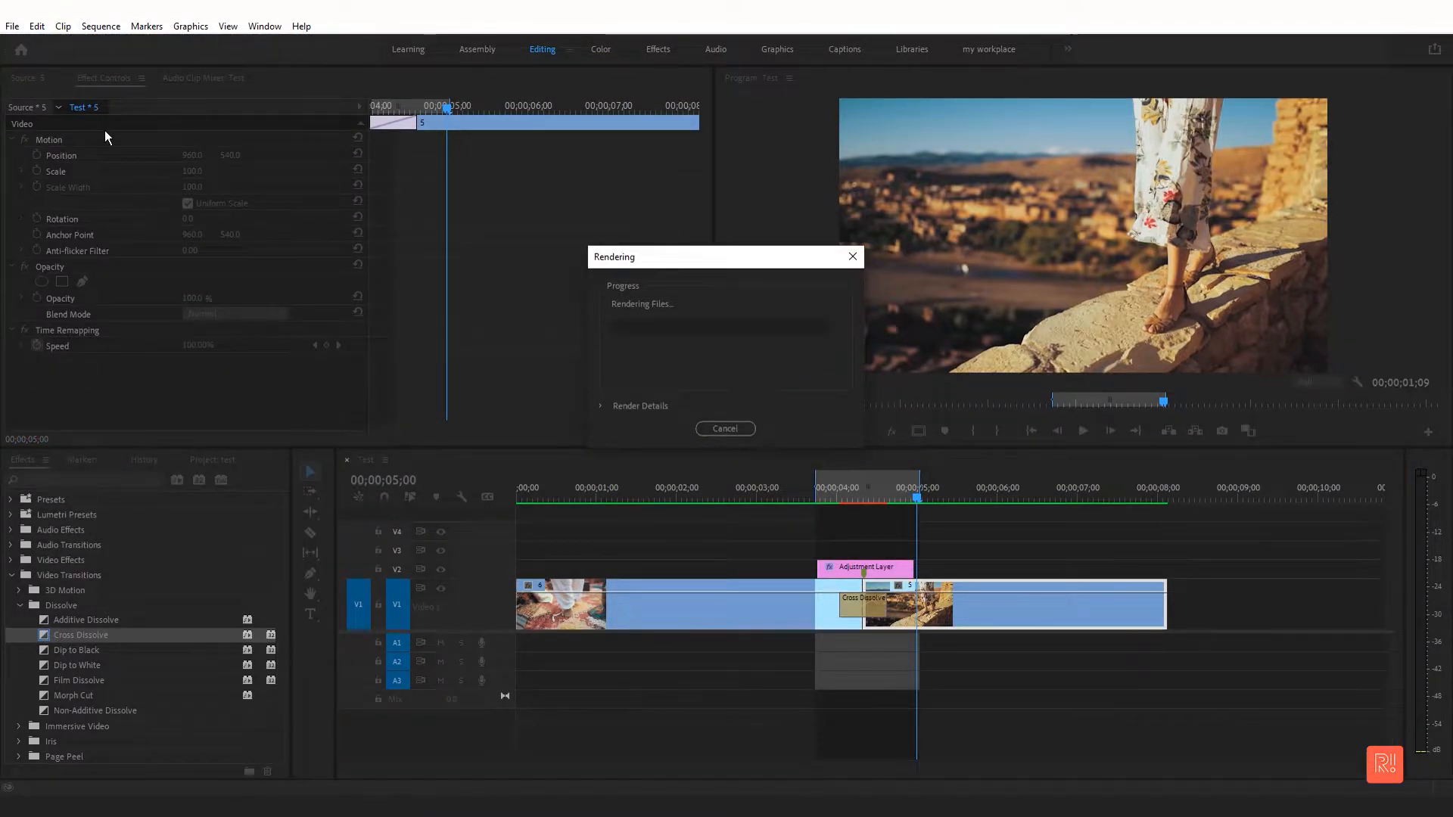
left_click(860, 494)
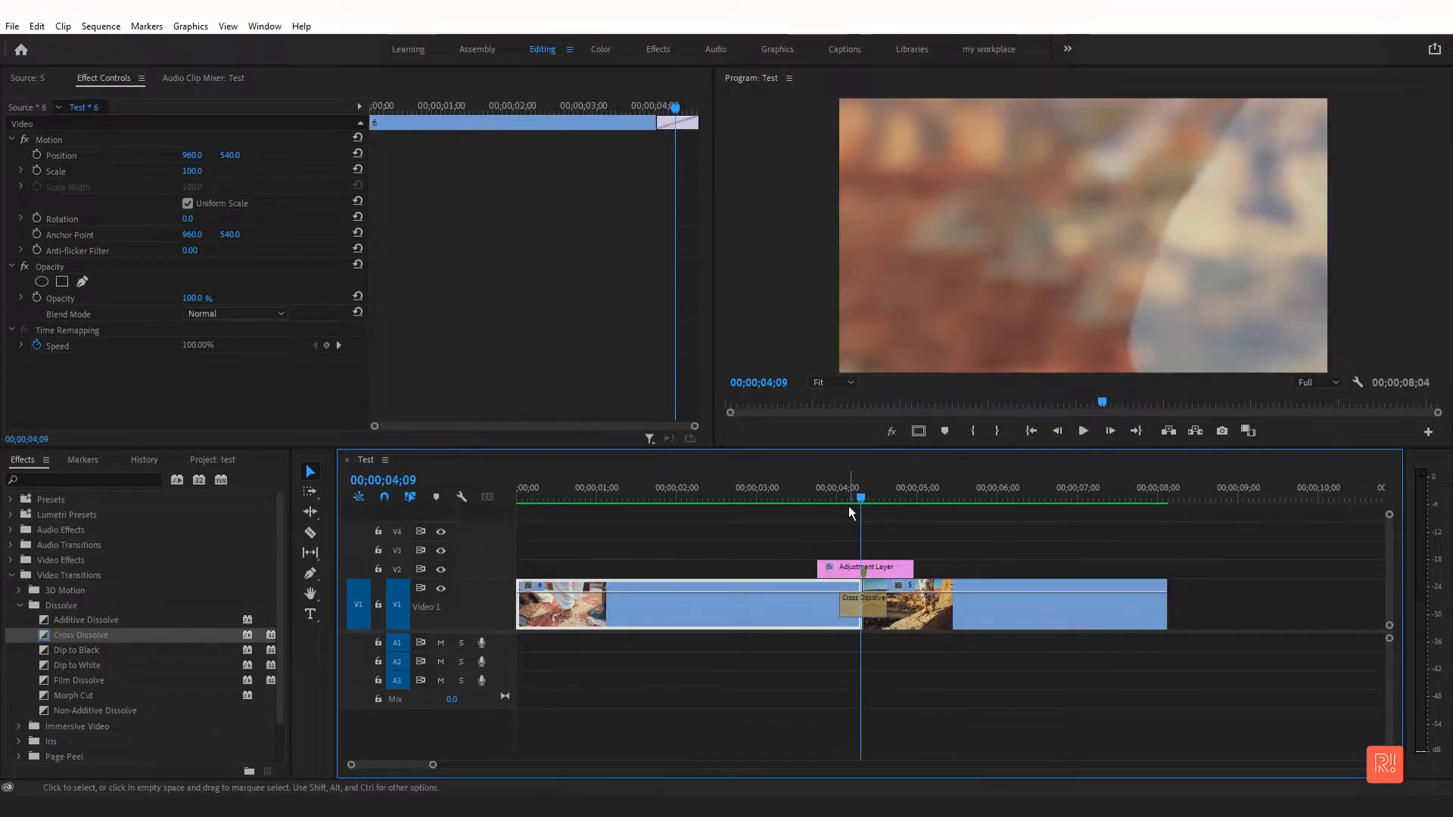
Keyframe the adjustment layer's Transform Rotation at 00;00;03;27, 150° at 00;00;04;10 and 0° at 00;00;04;20.
left_click(865, 566)
scroll(604, 359, "down", 4)
left_click(528, 111)
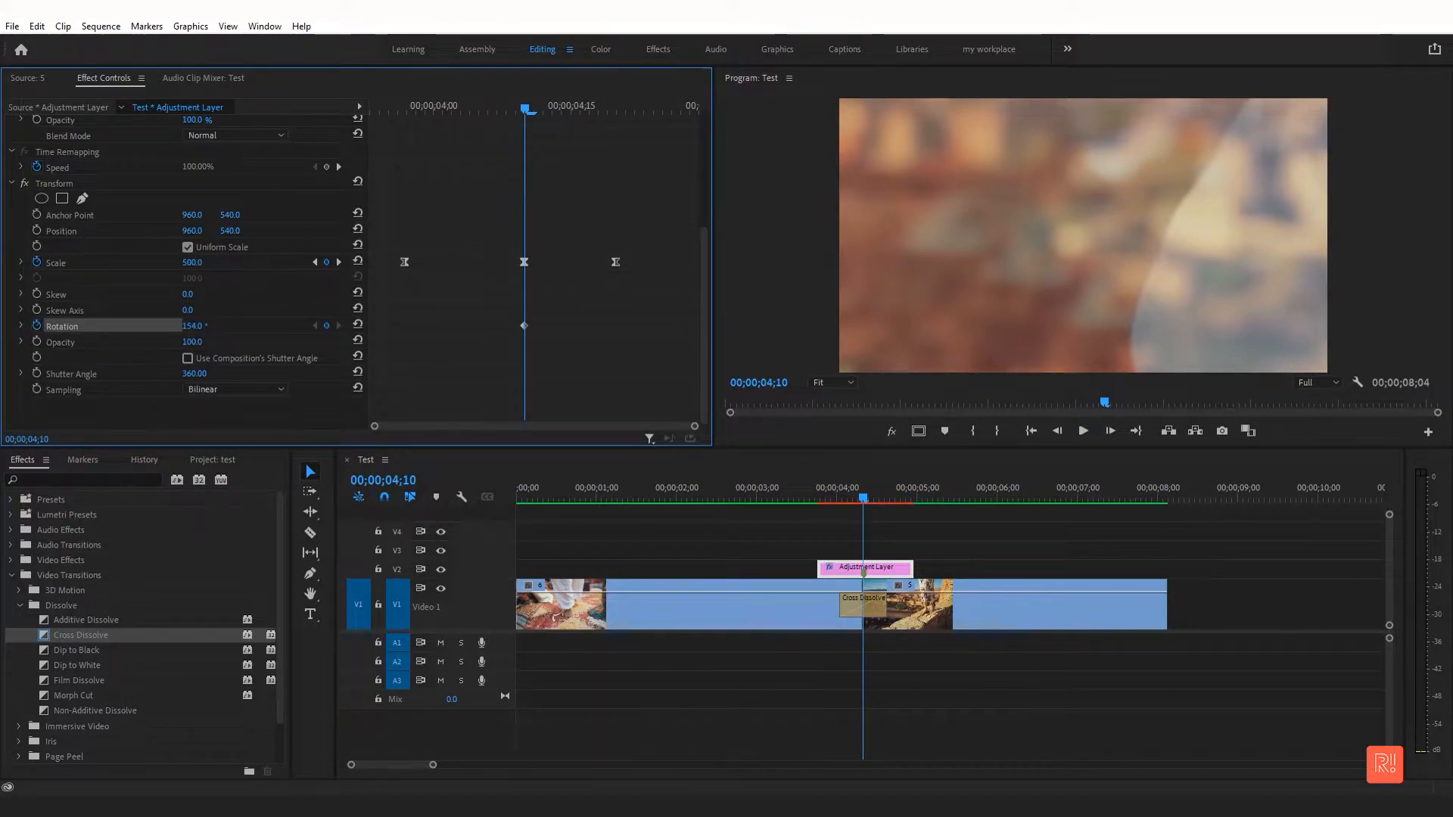
left_click_drag(421, 107, 408, 107)
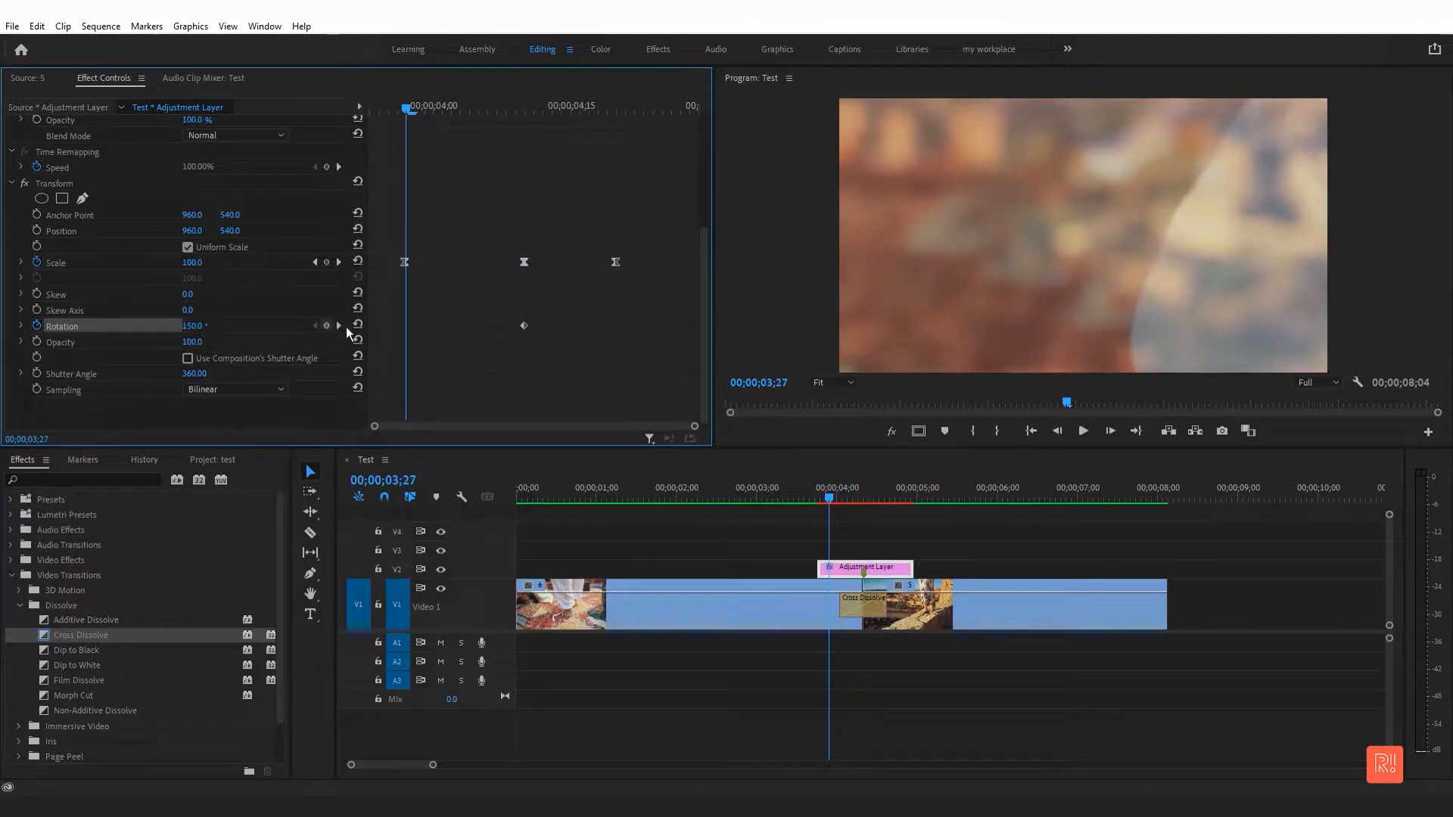
left_click_drag(583, 112, 617, 108)
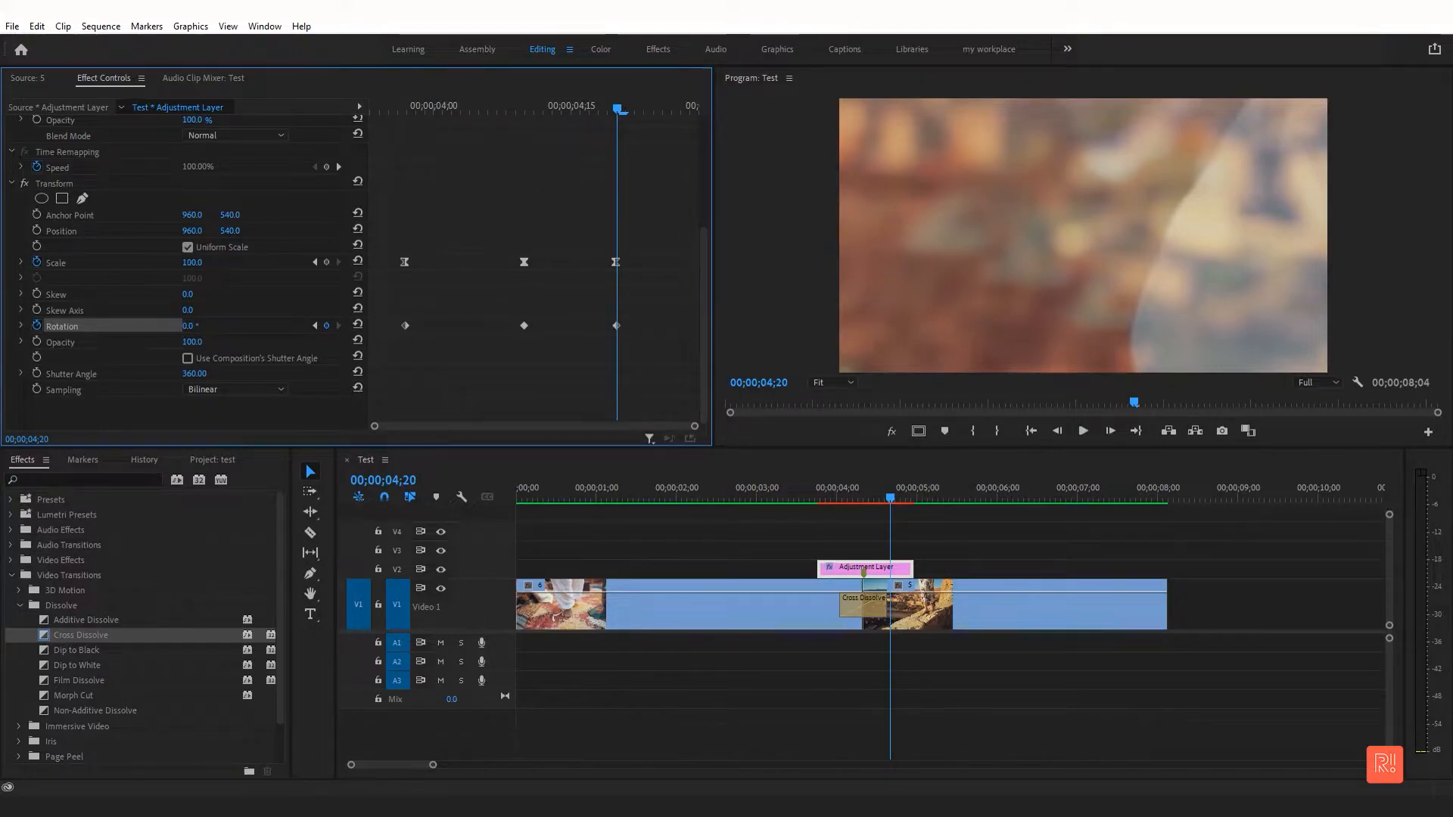
left_click(101, 25)
mouse_move(37, 26)
mouse_move(101, 26)
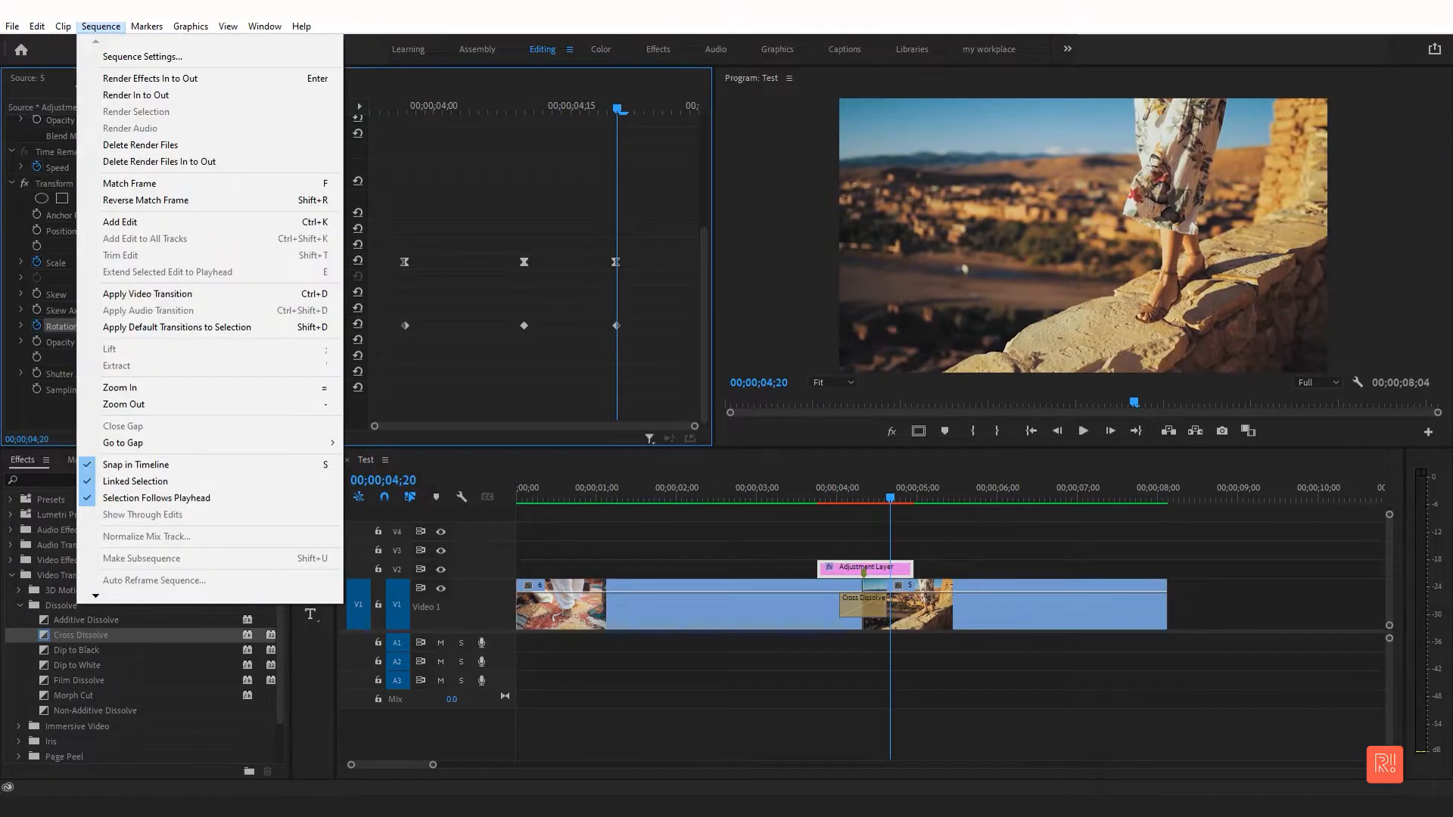
Apply Ease Out to the first two Transform Rotation keyframes and Ease In to the last one.
left_click(422, 355)
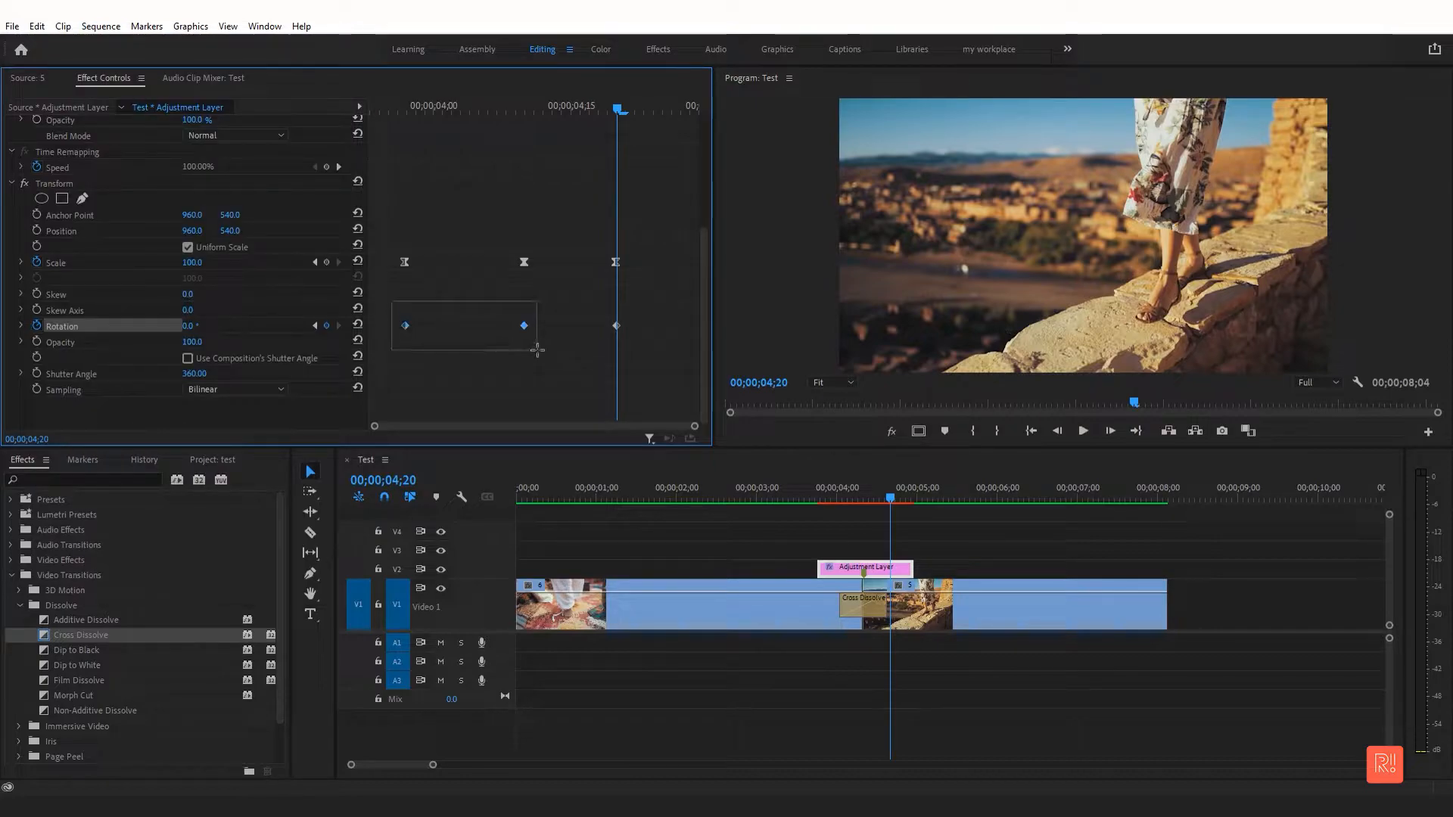
right_click(525, 326)
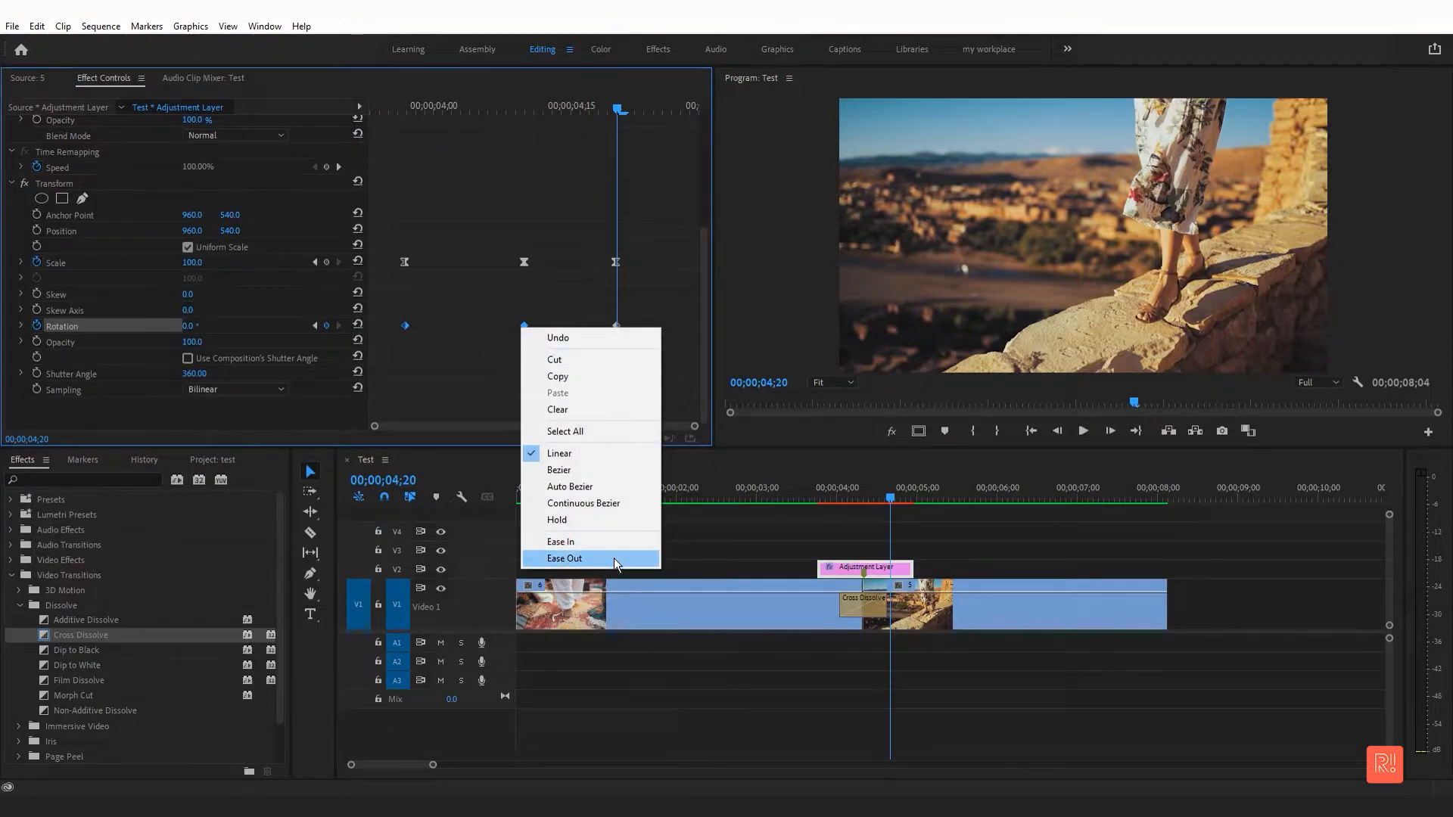
left_click(561, 558)
right_click(618, 327)
left_click(657, 540)
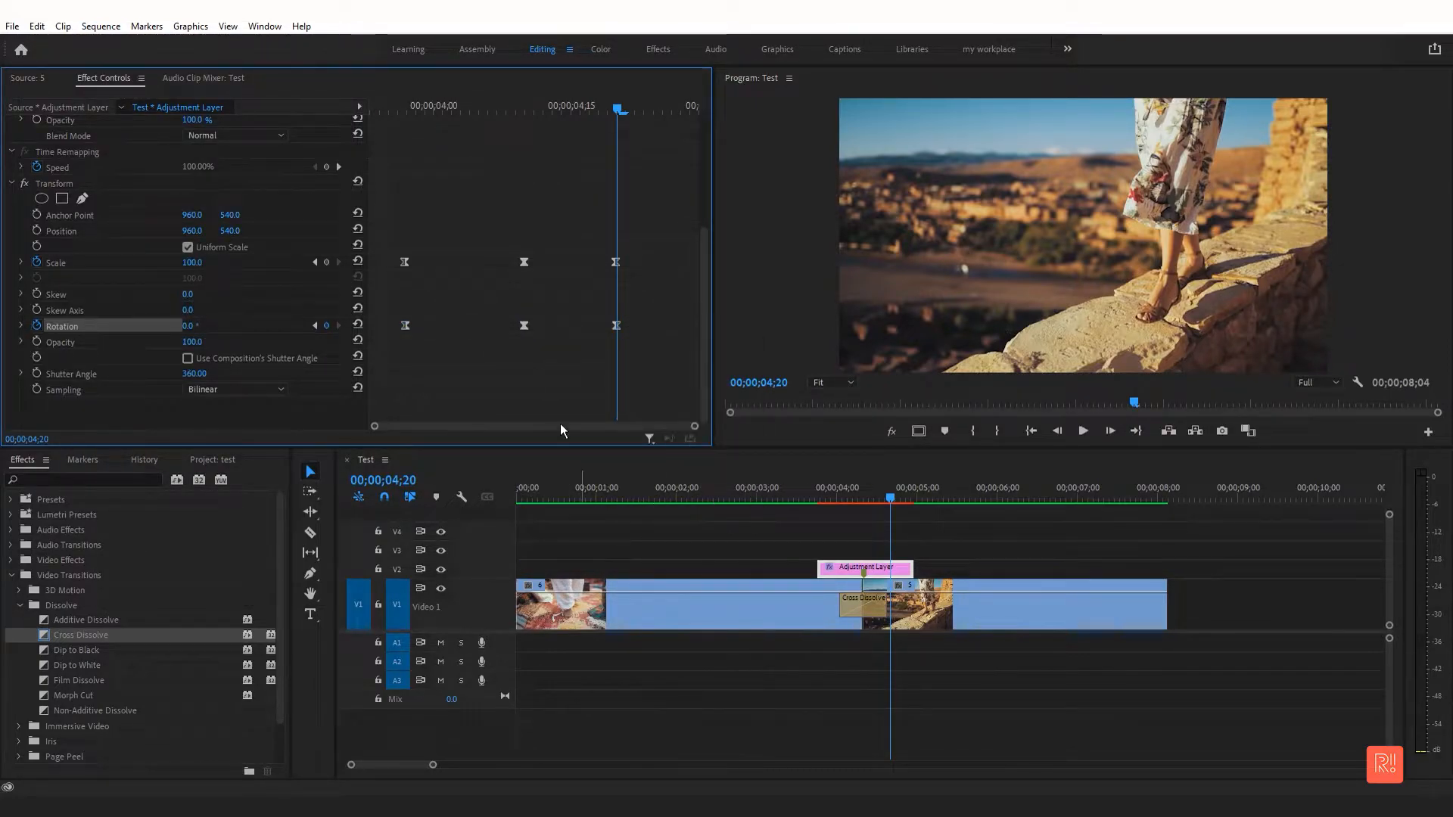
Render the sequence In to Out and play back the rotating zoom transition.
left_click(109, 26)
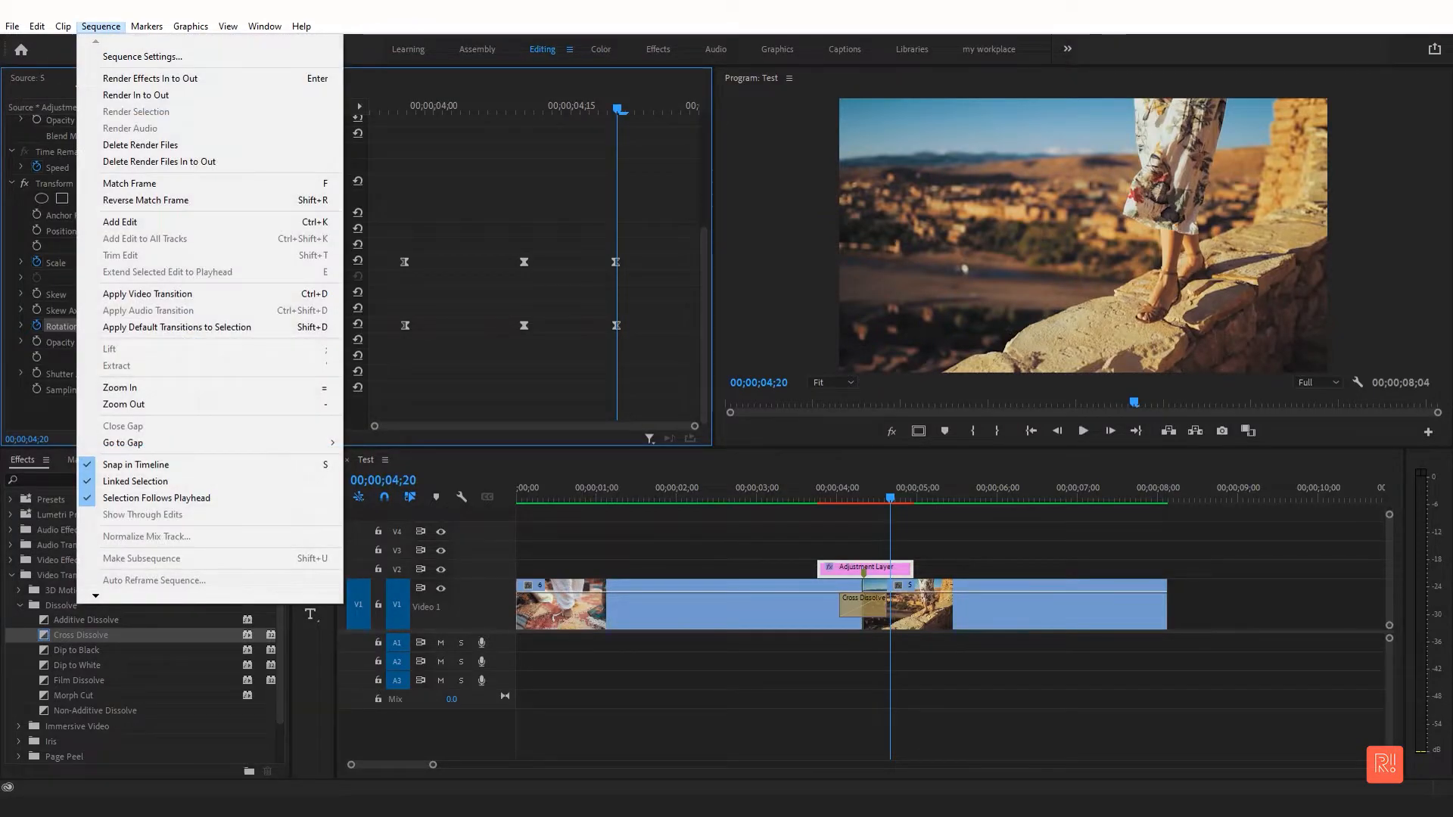
left_click(177, 103)
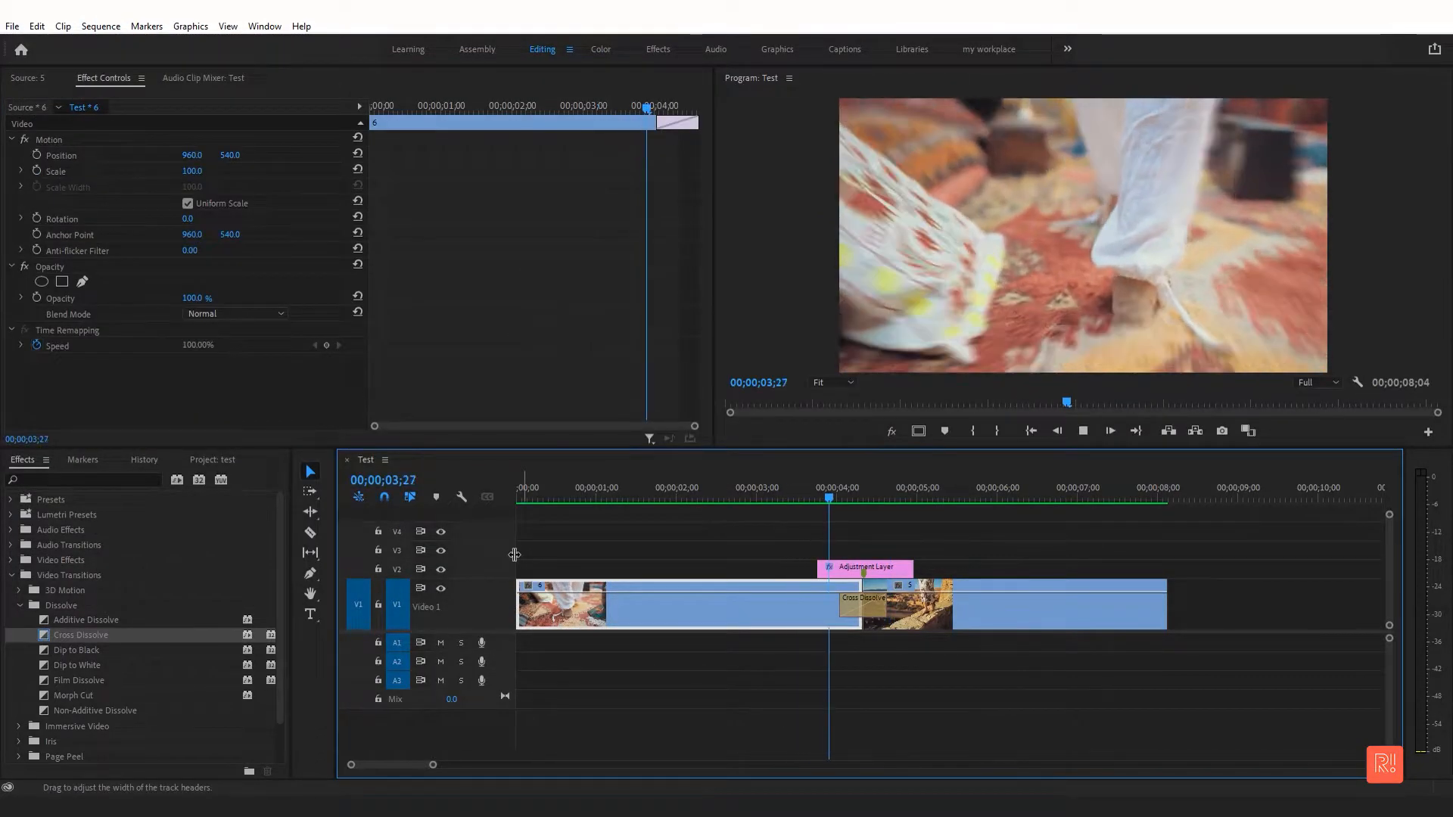
left_click(789, 497)
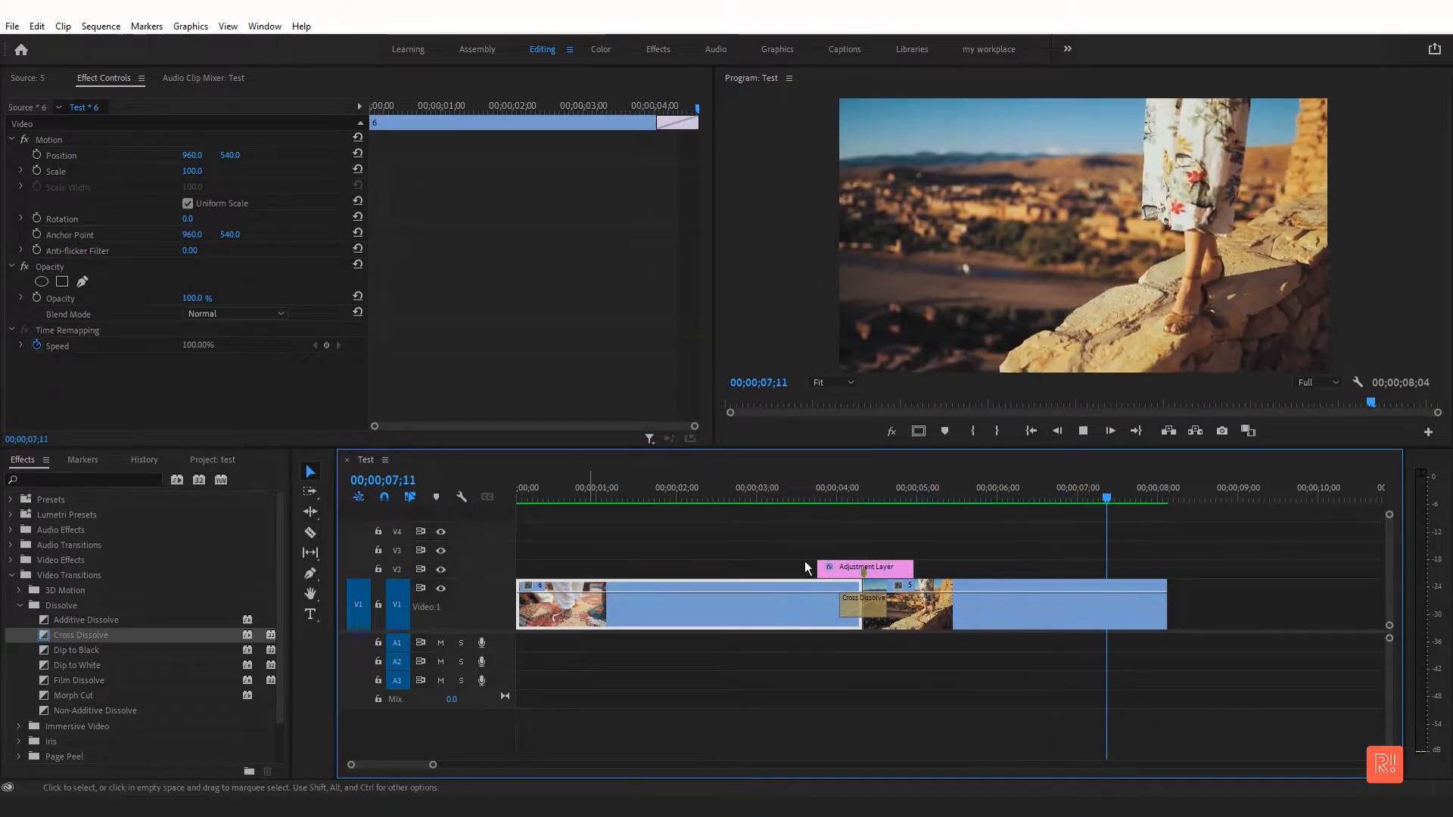
key("space")
Place an Adjustment Layer on V3 from the sequence start and extend it to the end of the second clip.
left_click_drag(434, 765, 576, 748)
left_click(213, 460)
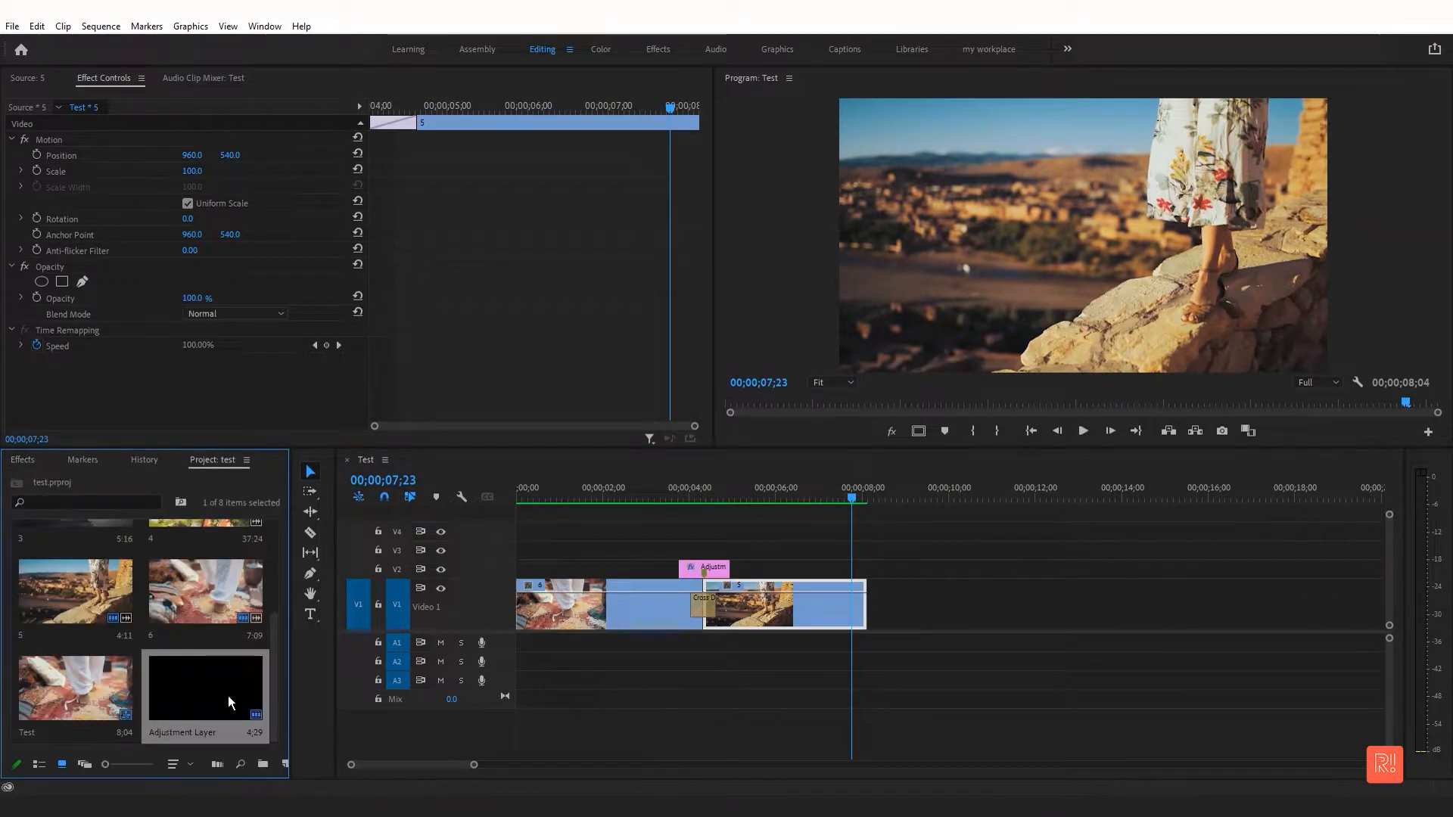
left_click_drag(225, 702, 492, 556)
left_click_drag(728, 551, 865, 552)
left_click(735, 550)
Apply the Crop effect to the V3 adjustment layer with Top and Bottom at 15%.
left_click(22, 459)
left_click(83, 479)
type("crop")
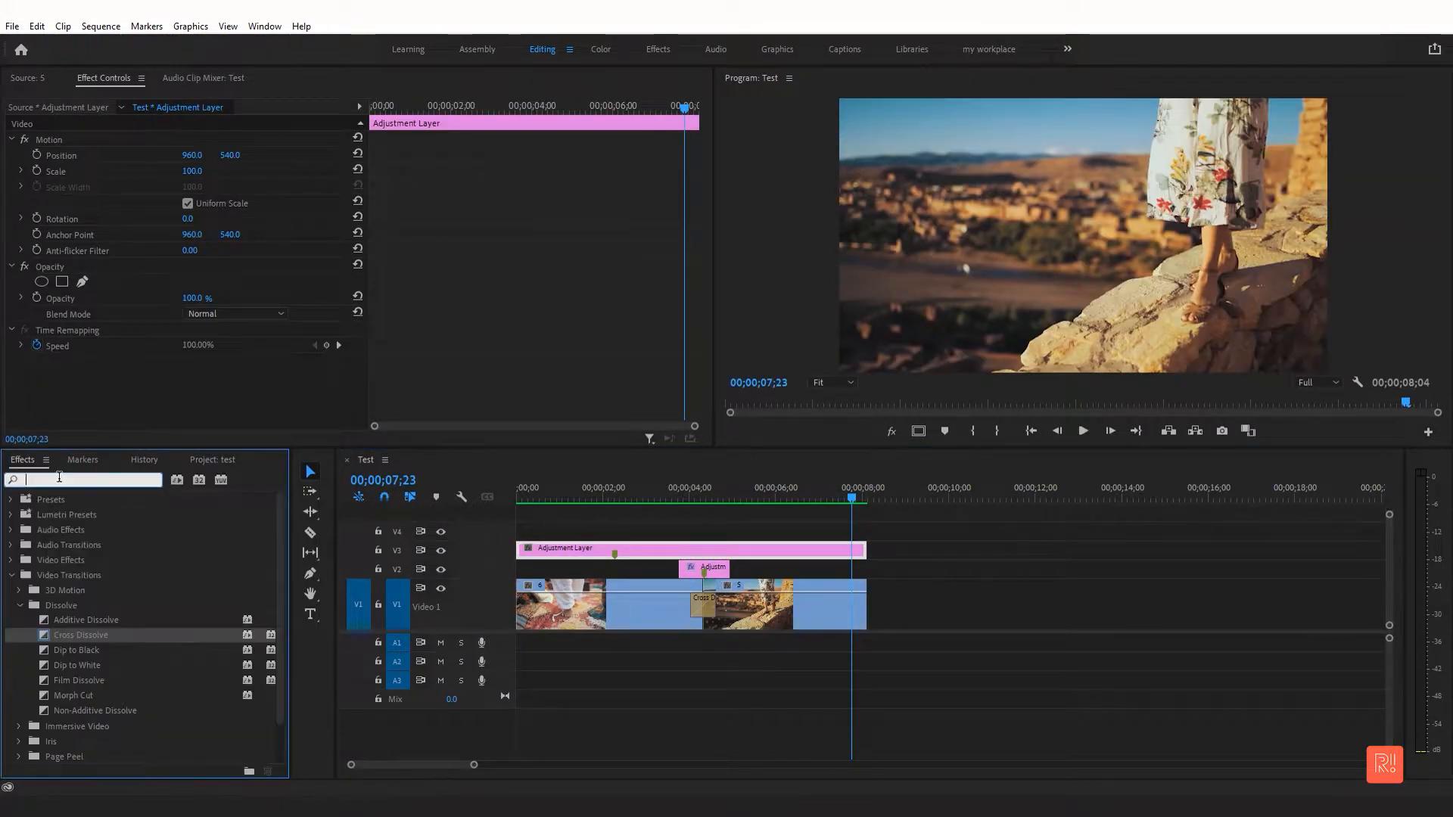
left_click_drag(62, 589, 704, 550)
scroll(203, 341, "down", 1)
left_click(192, 378)
key("Return")
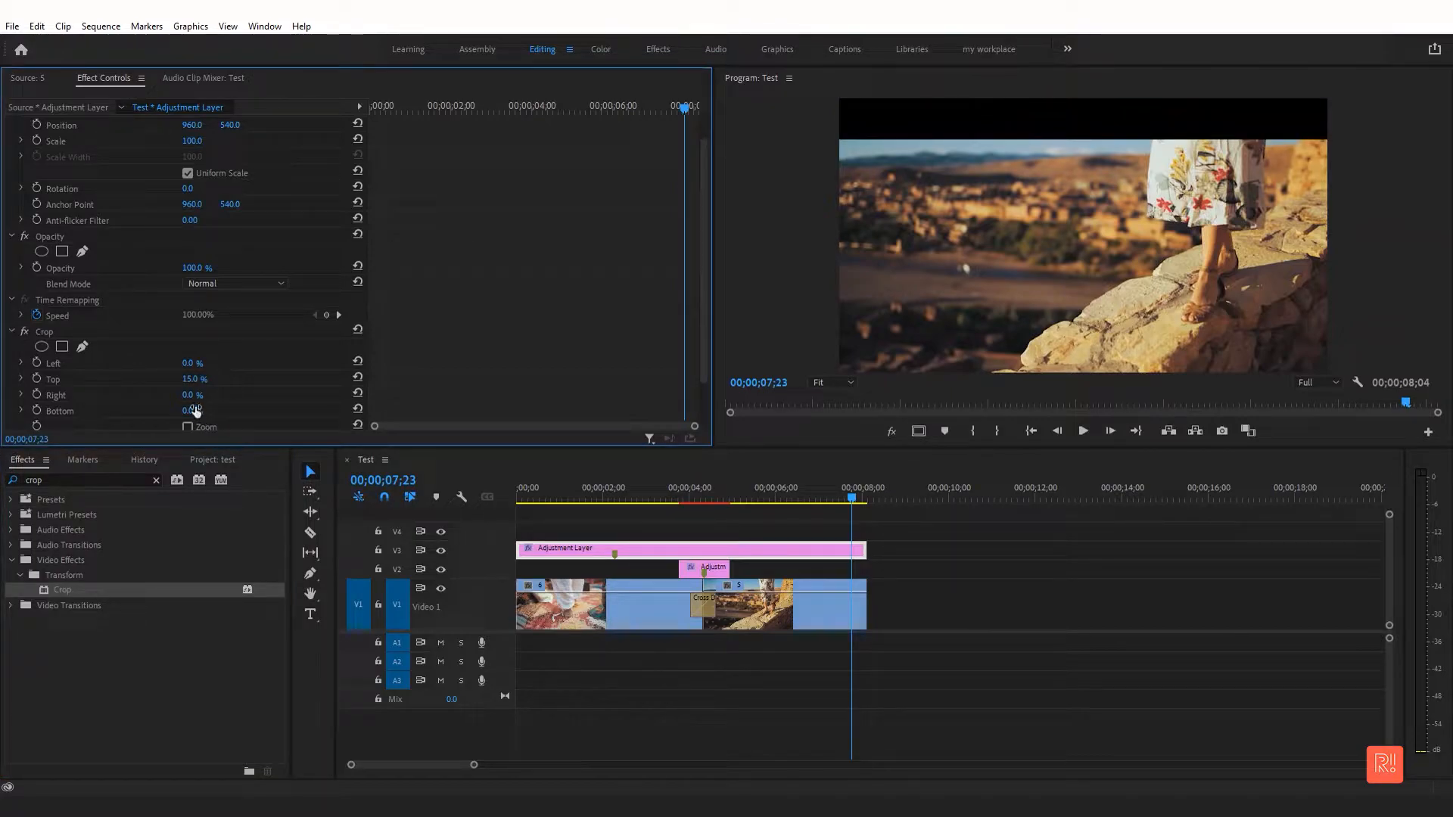
key("Return")
Play back the letterboxed sequence with the Program monitor maximized, and review the transition again at normal size.
mouse_move(658, 496)
left_mouse_down()
mouse_move(701, 498)
mouse_move(672, 497)
left_mouse_up()
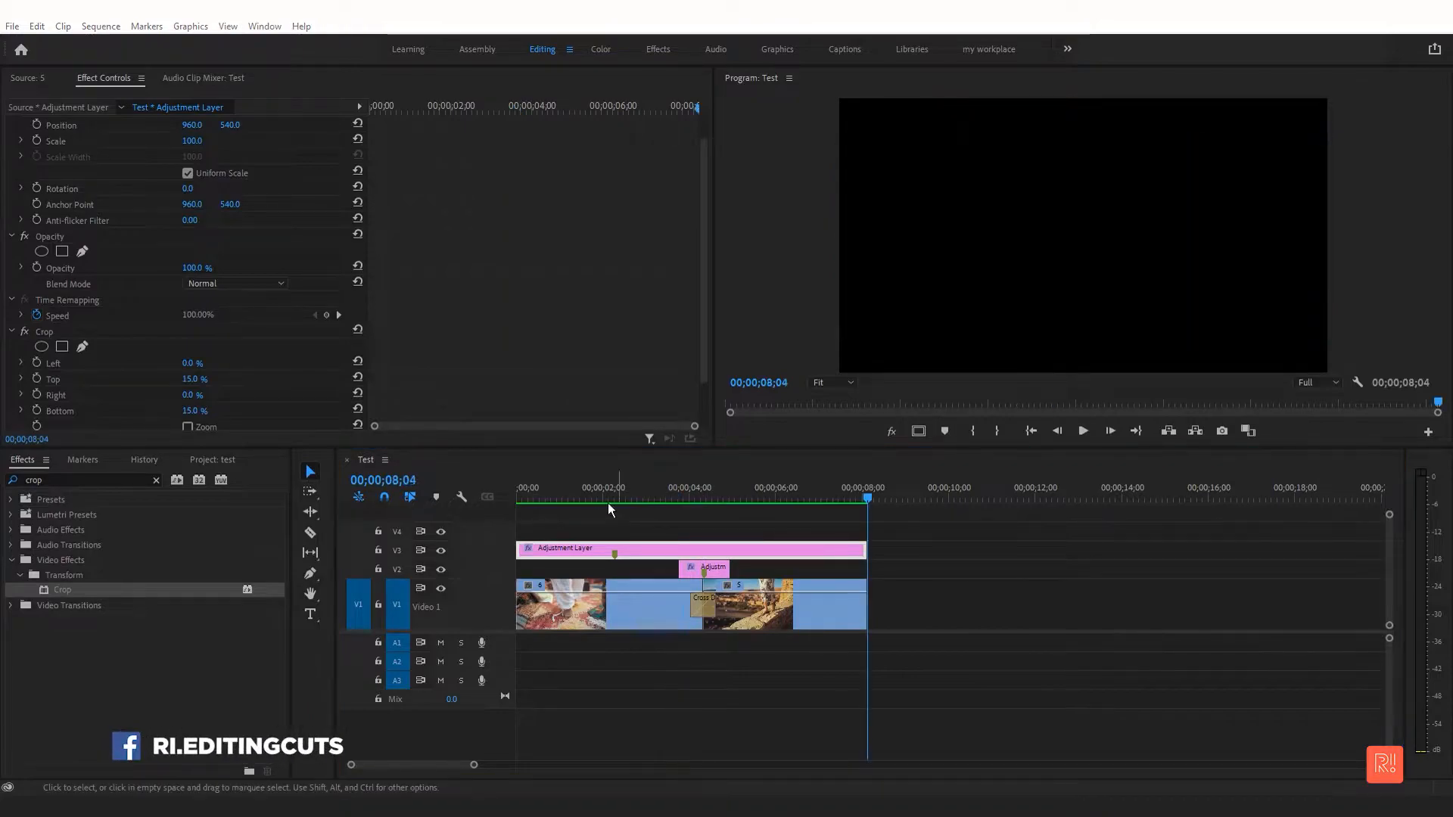
left_click_drag(607, 501, 362, 511)
key("space")
key("grave")
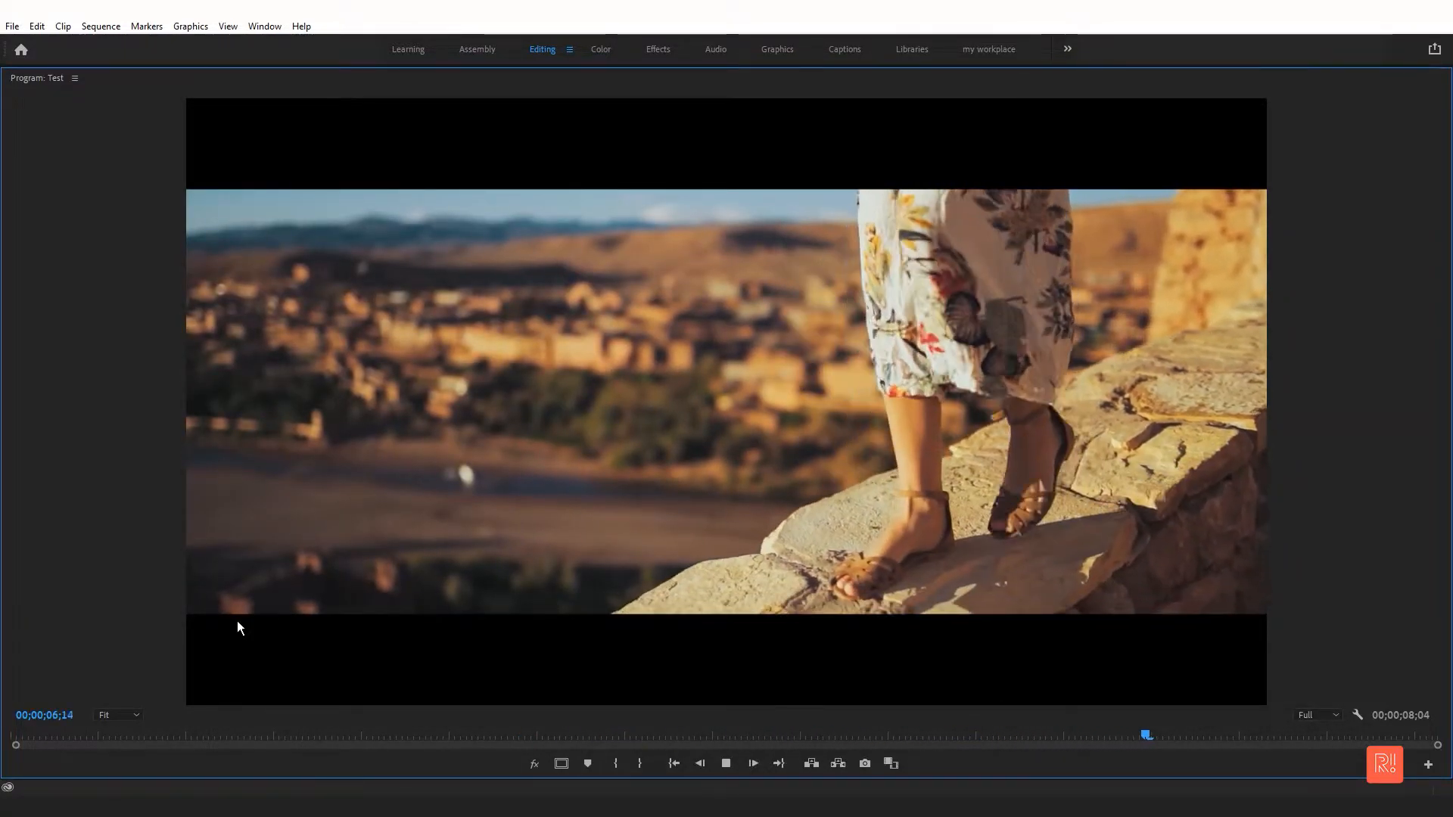
key("space")
key("grave")
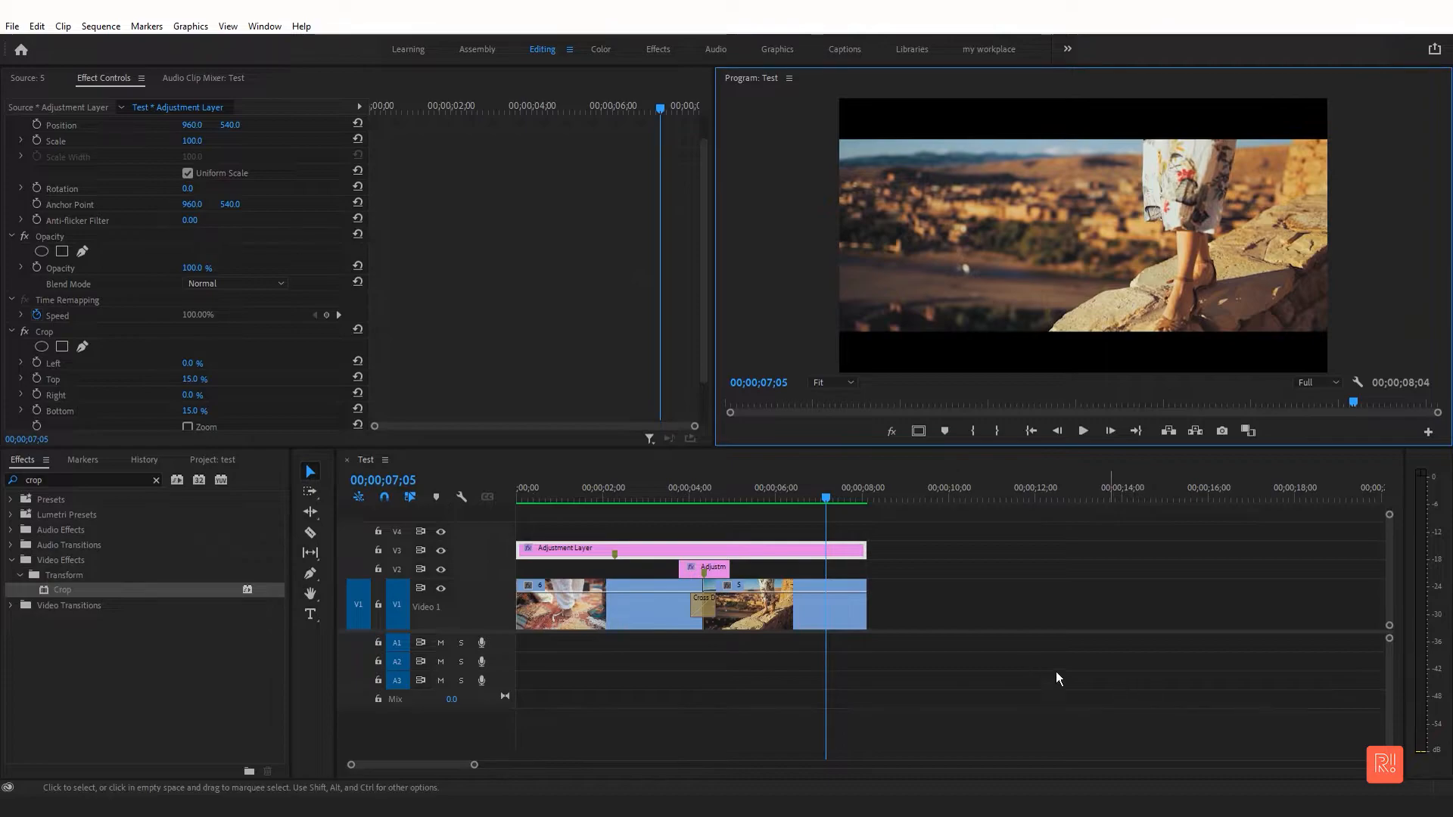
left_click_drag(665, 485, 884, 510)
left_click_drag(694, 491, 656, 492)
key("space")
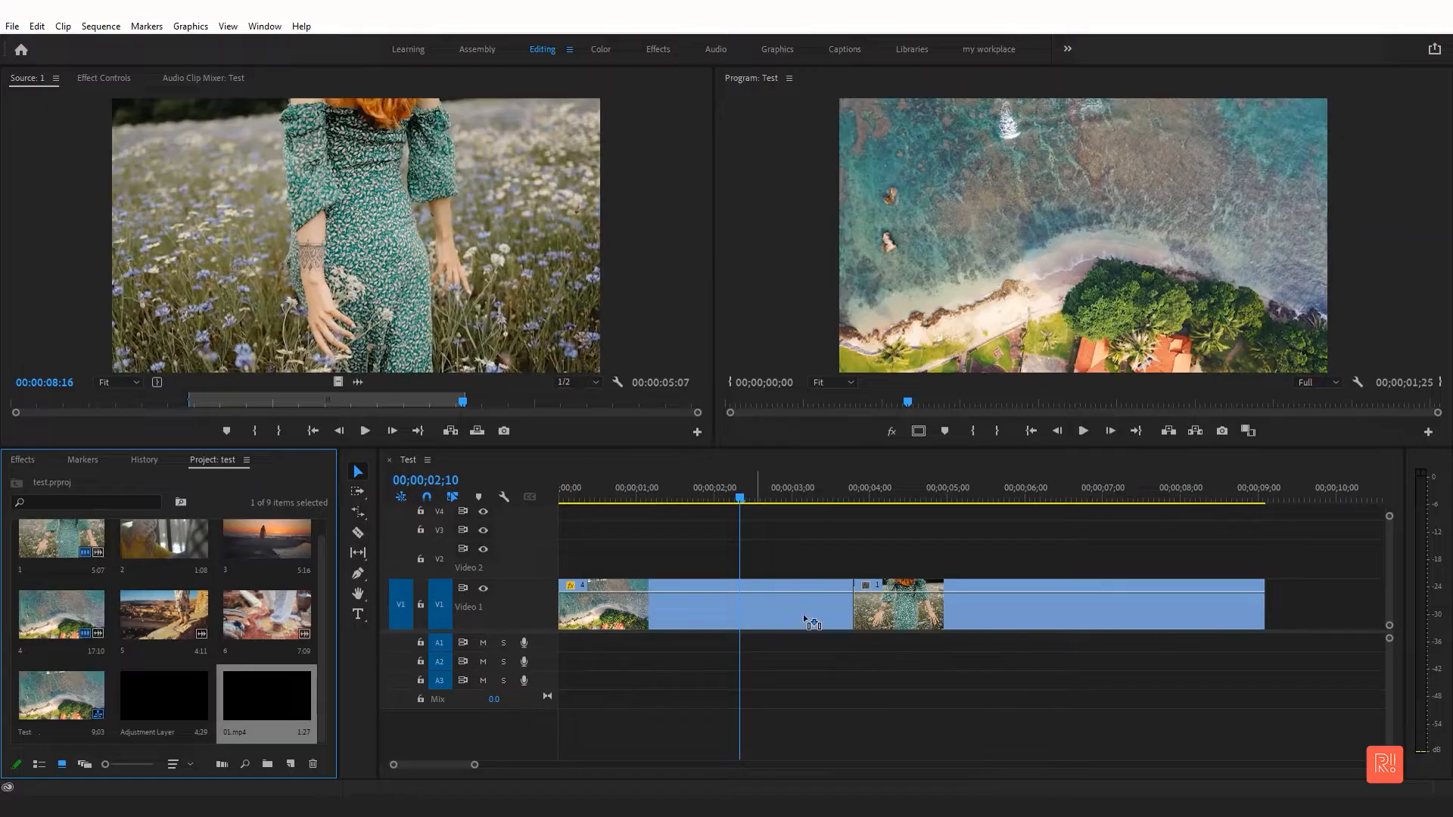
Place 01.mp4 on V3 ending with clip 4, and move clip 1 to V2 so it starts together with 01.mp4.
left_click_drag(803, 615, 854, 546)
left_click_drag(859, 495, 893, 499)
left_click_drag(1058, 510, 948, 635)
left_click_drag(971, 576, 839, 573)
left_click(966, 603)
left_click(838, 597)
mouse_move(814, 489)
left_mouse_down()
mouse_move(728, 483)
mouse_move(800, 484)
left_mouse_up()
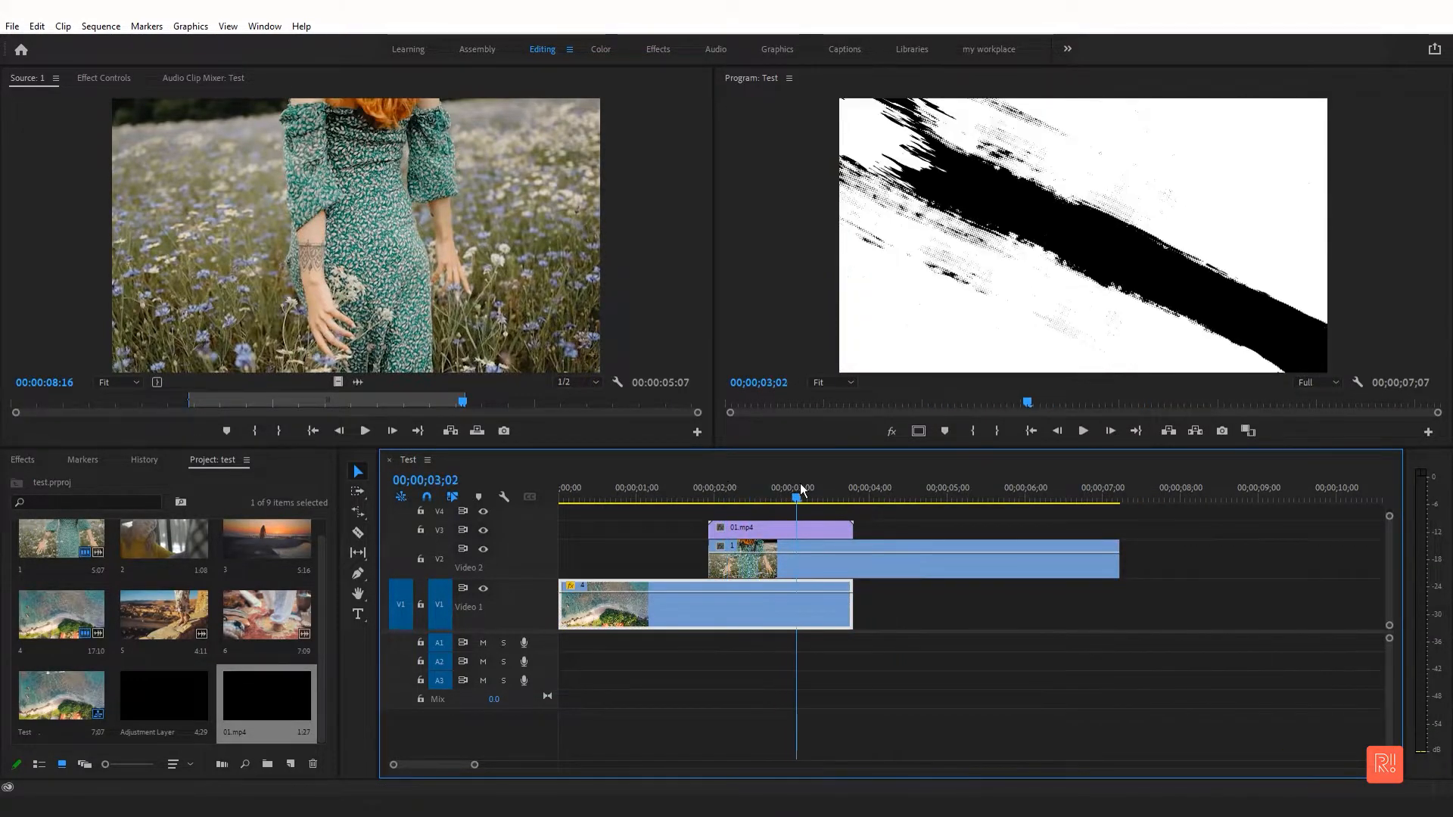
Split clip 1 on V2 at the end of 01.mp4 and select its first part.
key("c")
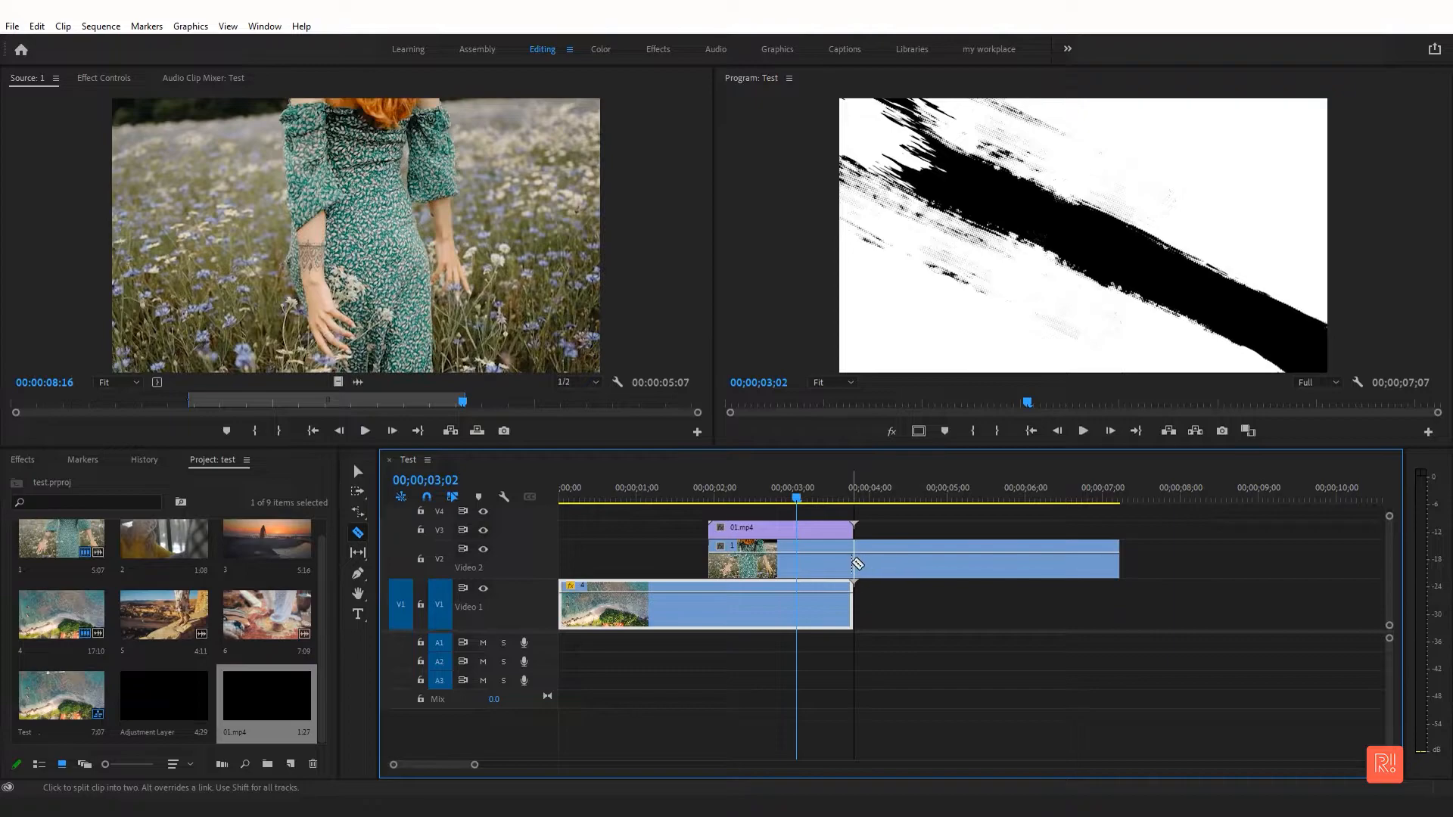
left_click(855, 563)
key("v")
mouse_move(795, 496)
left_mouse_down()
mouse_move(840, 493)
mouse_move(786, 494)
left_mouse_up()
left_click(782, 564)
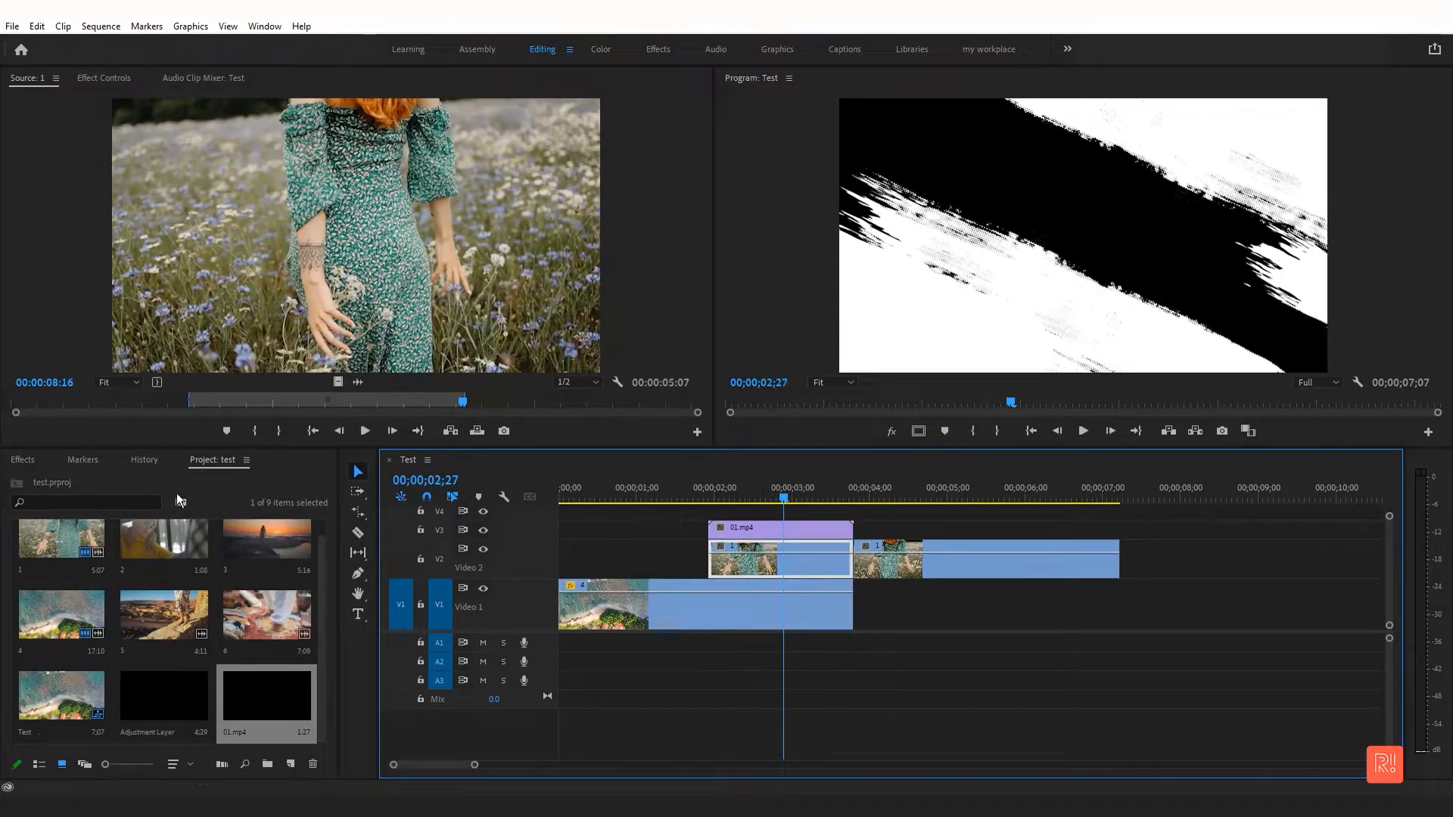
Find the Track Matte Key effect and apply it to the first part of clip 1 on V2.
left_click(23, 459)
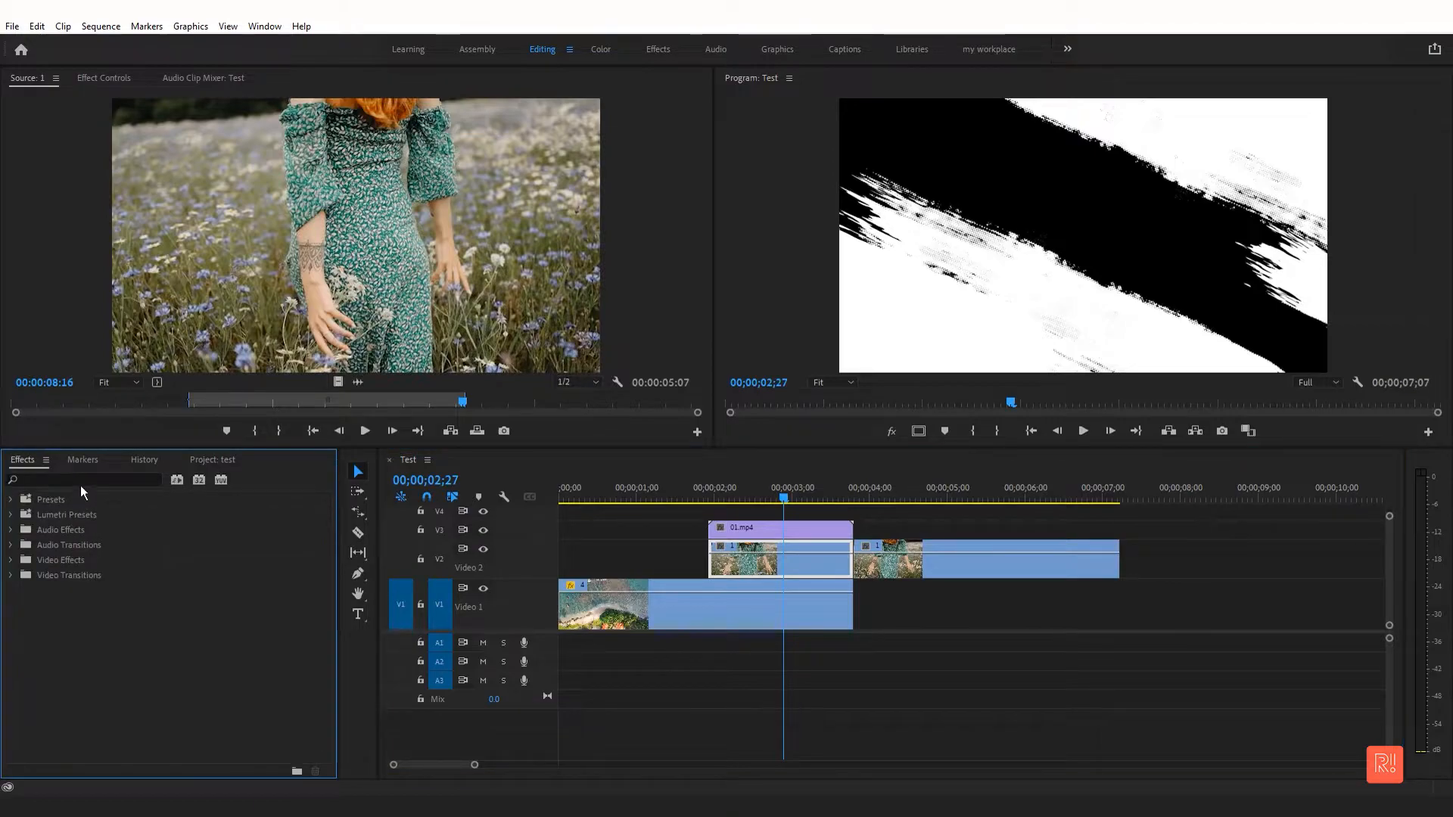
type("track")
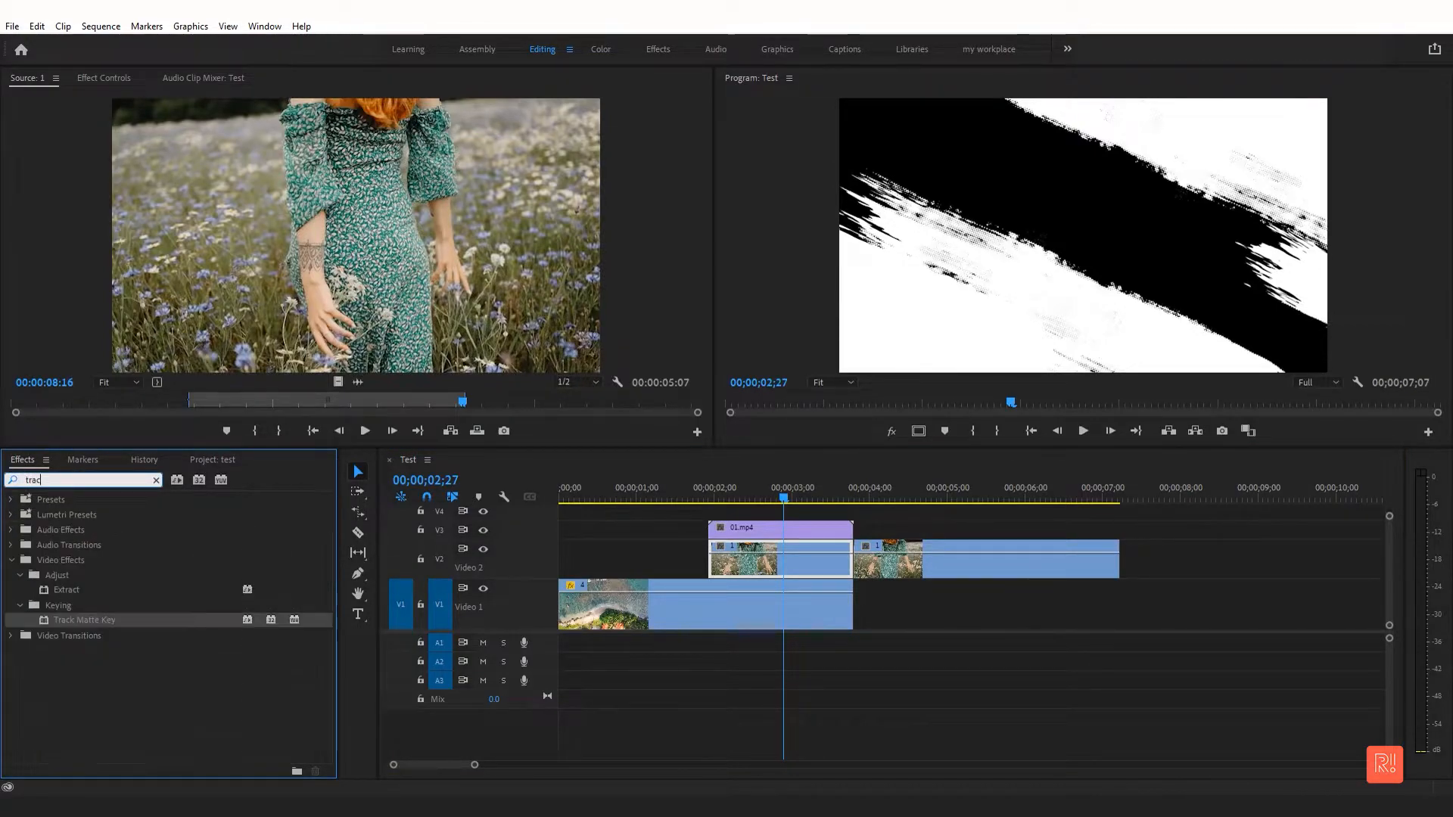
left_click_drag(85, 597, 610, 557)
left_click_drag(755, 564, 757, 561)
Set the Track Matte Key's Matte to Video 3, with the playhead at 00;00;02;19.
left_click(765, 492)
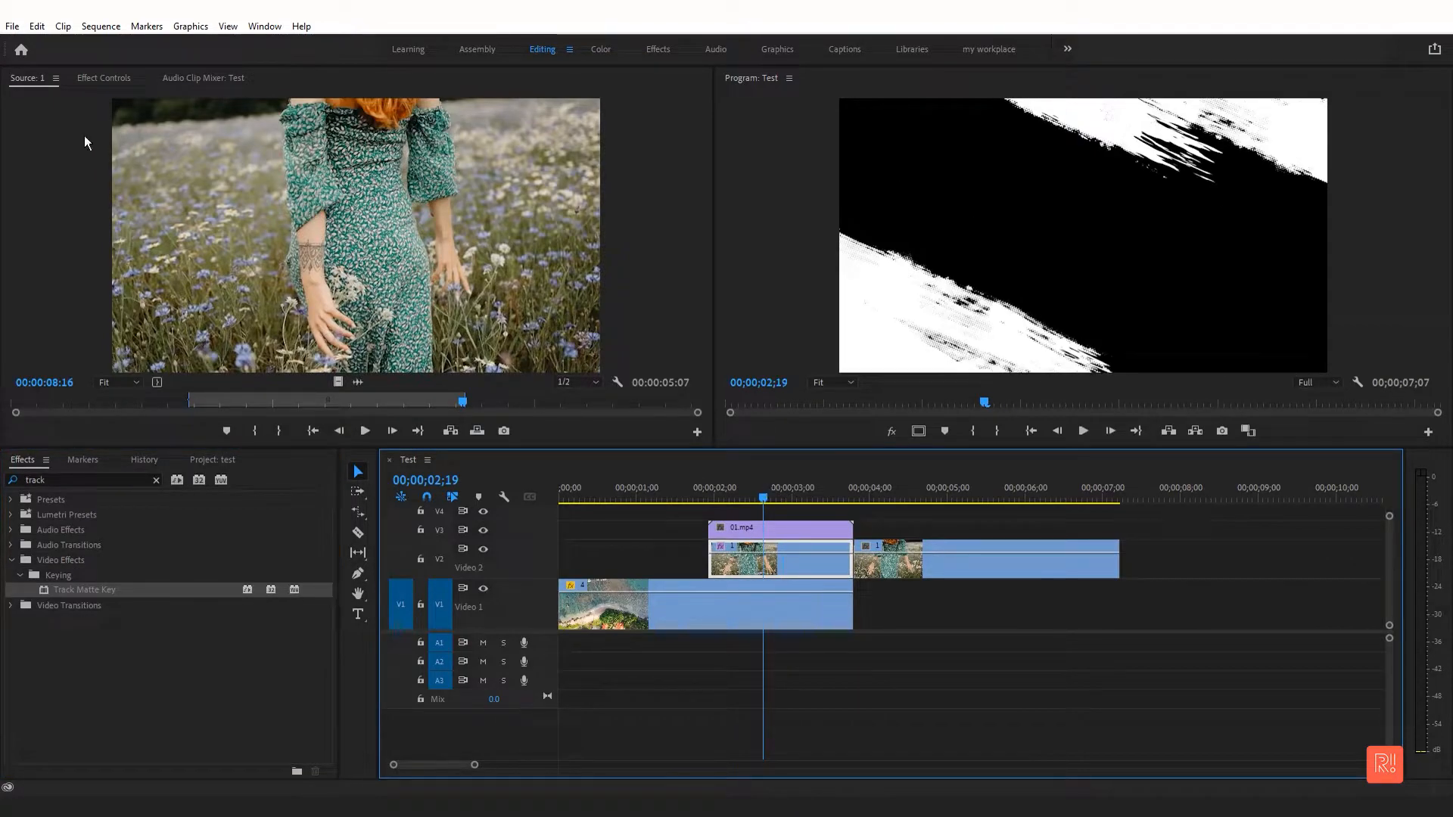
left_click(104, 78)
scroll(502, 302, "down", 2)
left_click(237, 358)
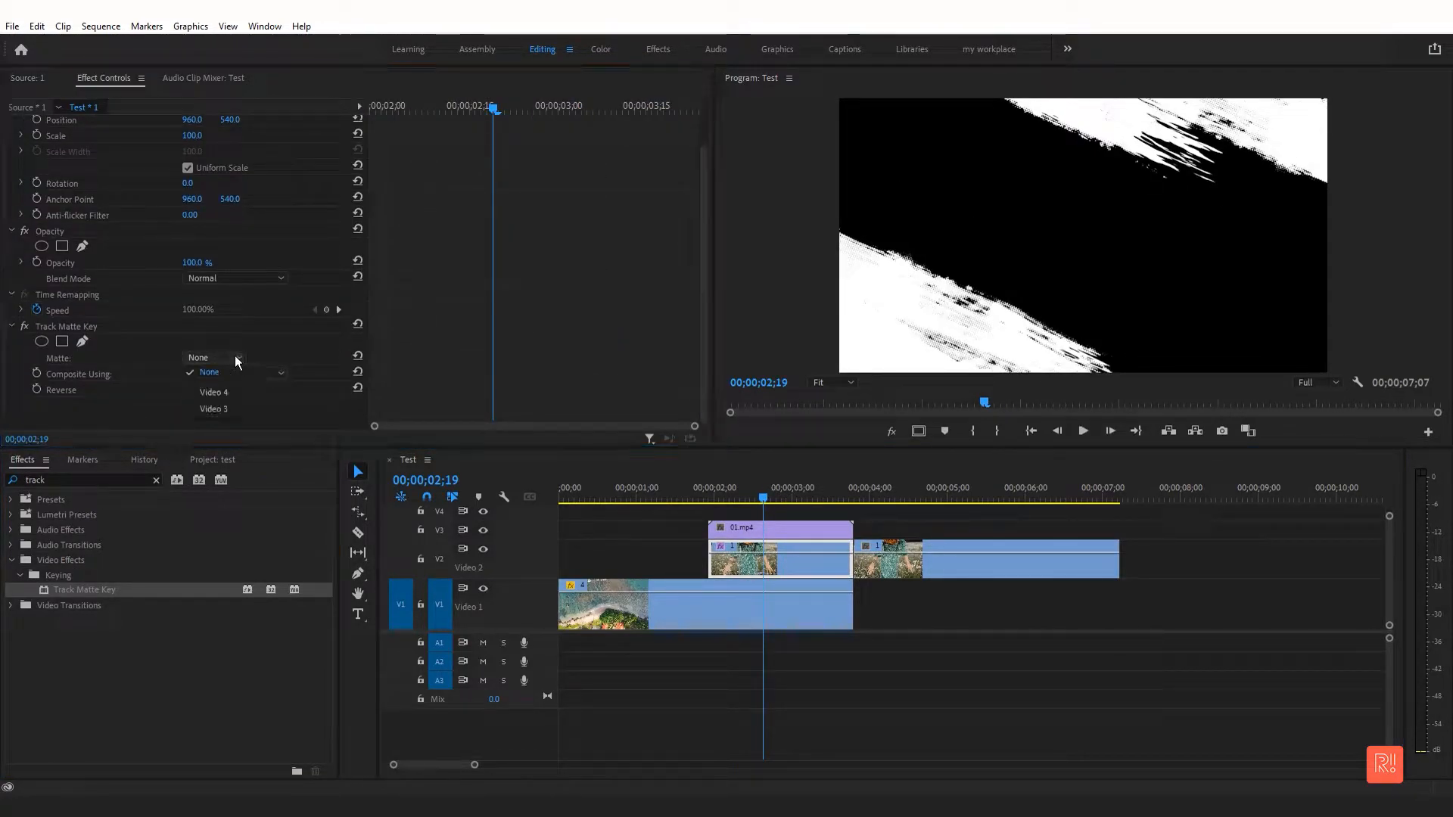
left_click(240, 409)
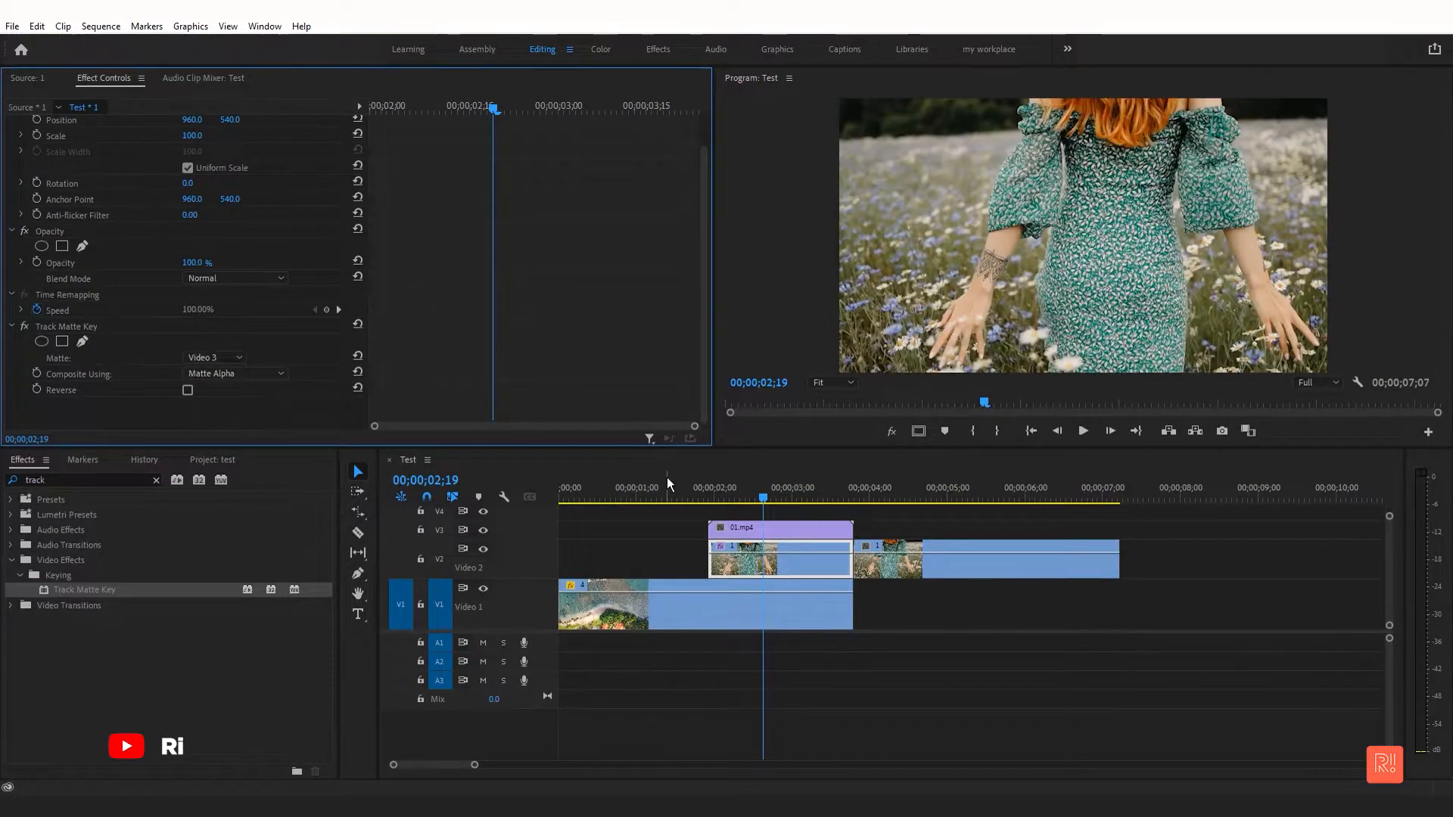
Set the Track Matte Key on the first part of clip 1 to composite using Matte Luma.
left_click_drag(724, 495, 761, 493)
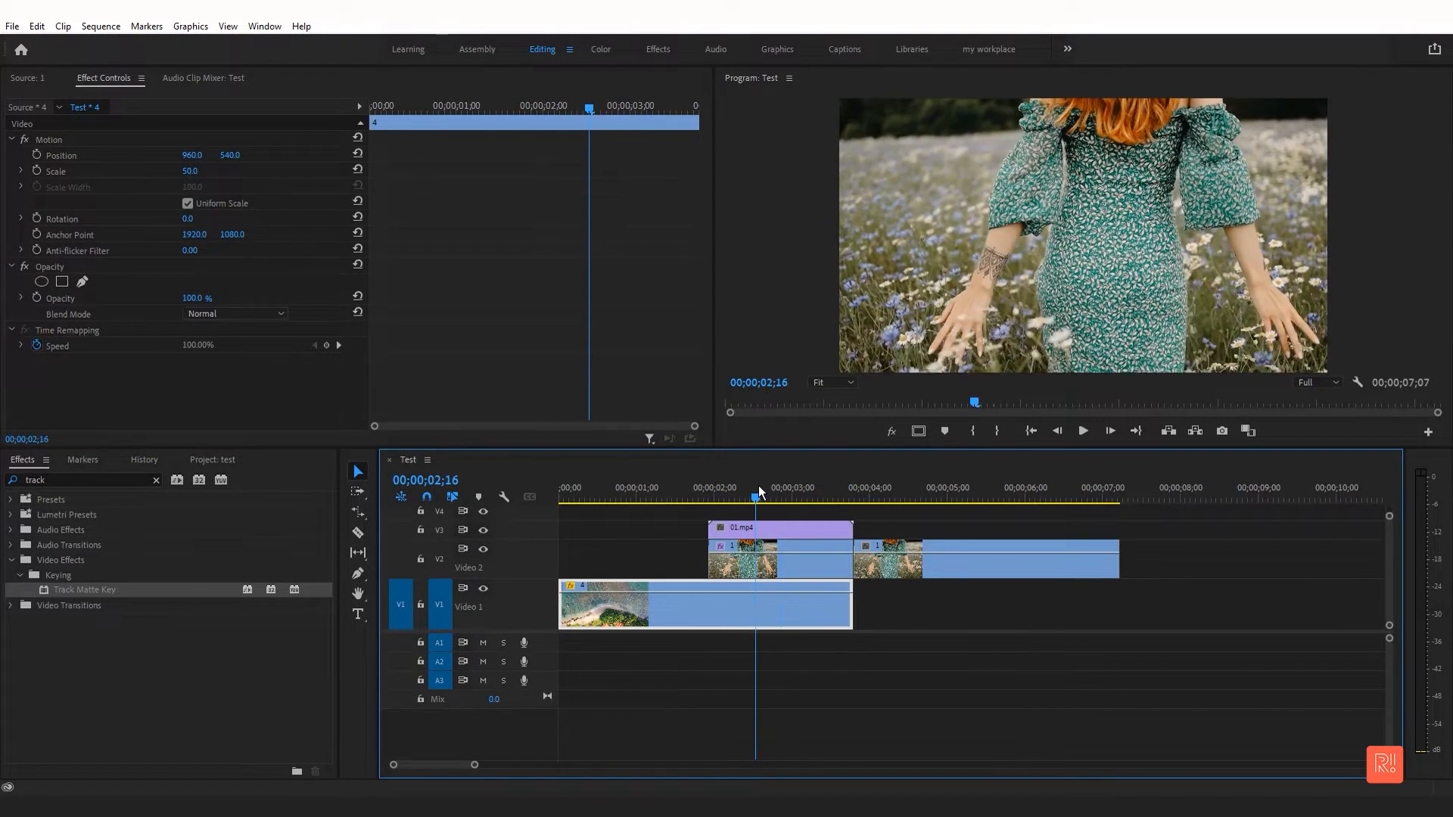
left_click(762, 526)
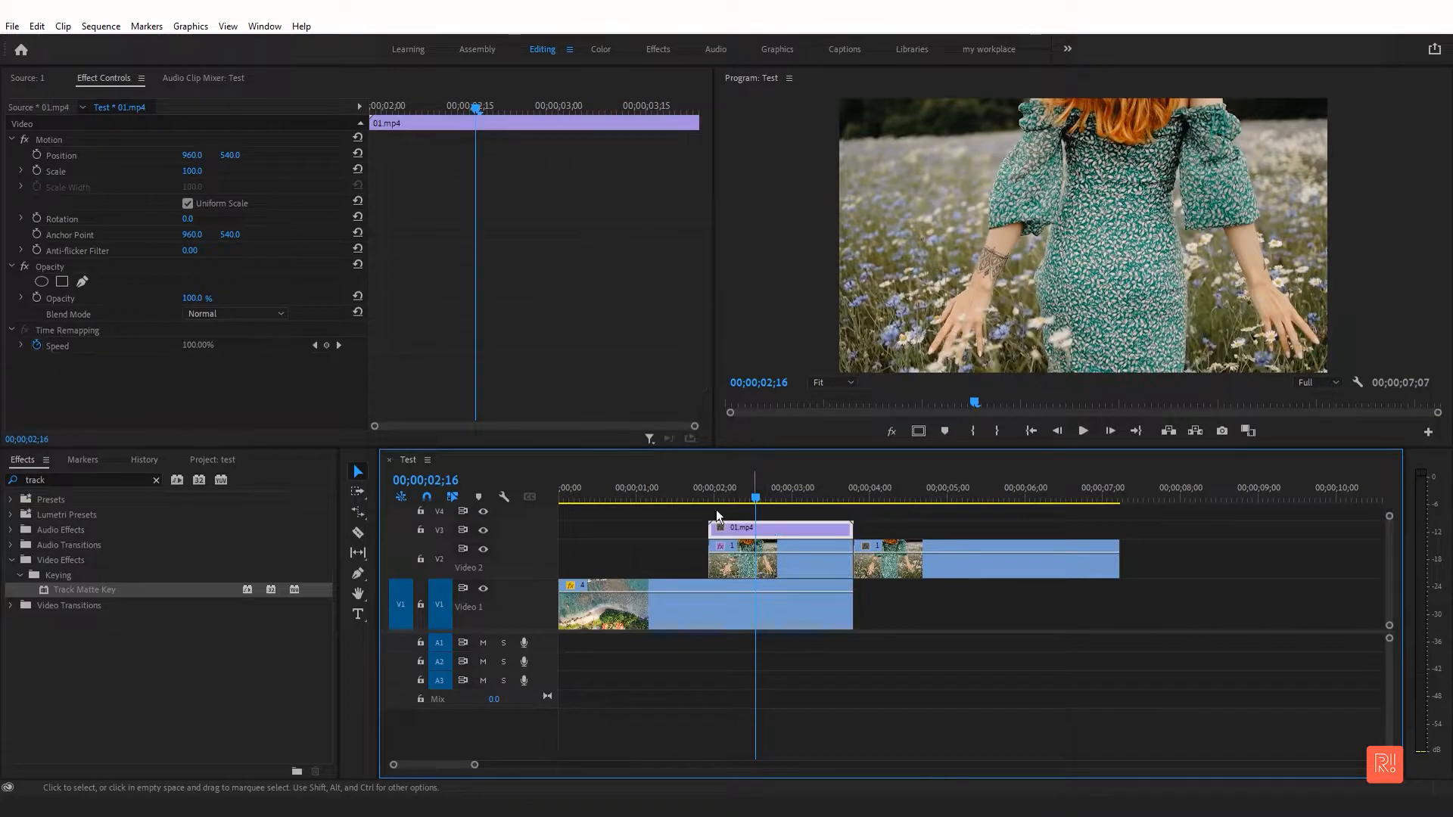
left_click(802, 563)
left_click(282, 409)
left_click(268, 439)
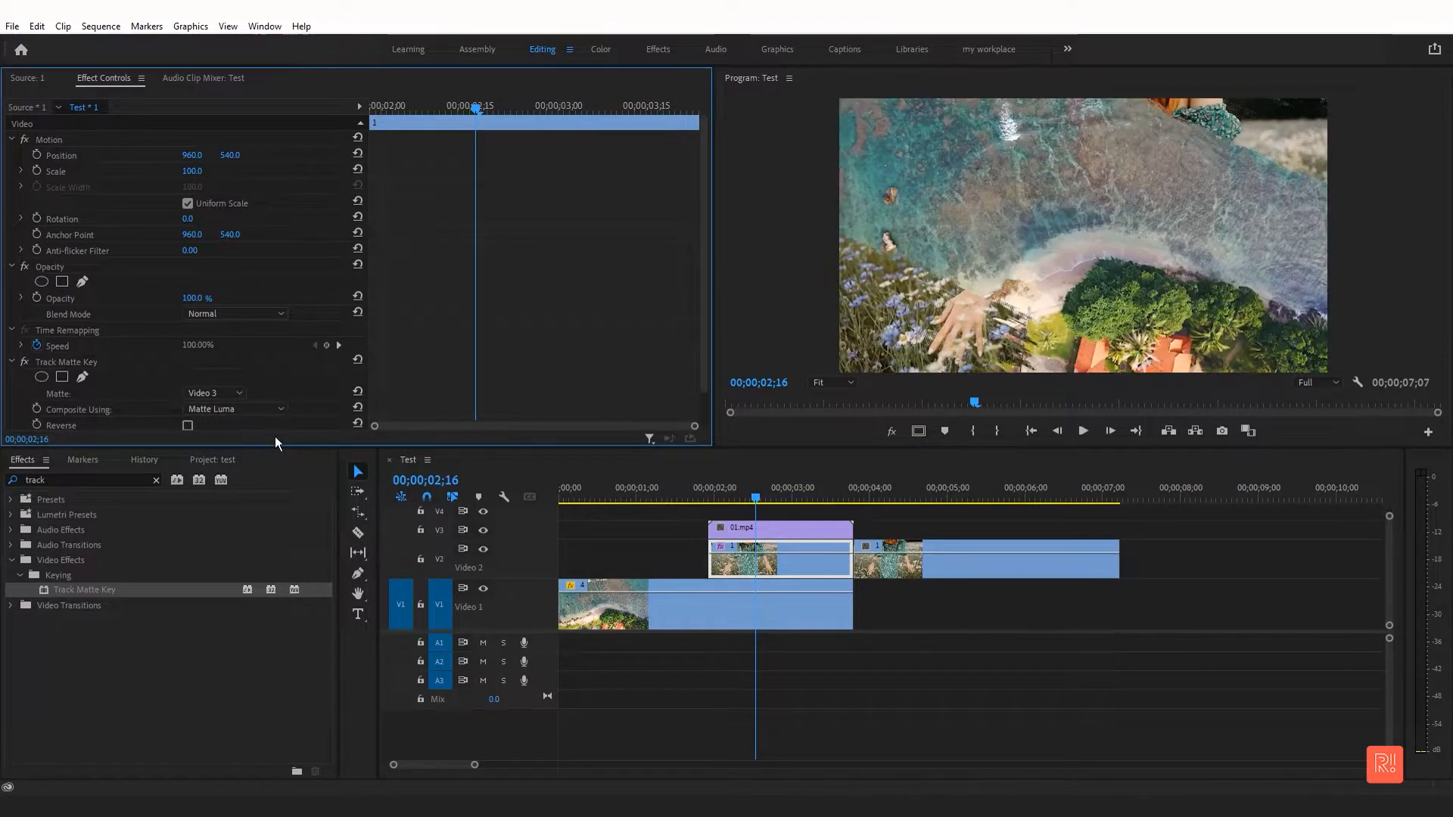
Play back the brush-stroke matte transition from the sequence start and again from 00;00;01;20.
left_click_drag(731, 499, 520, 500)
key("space")
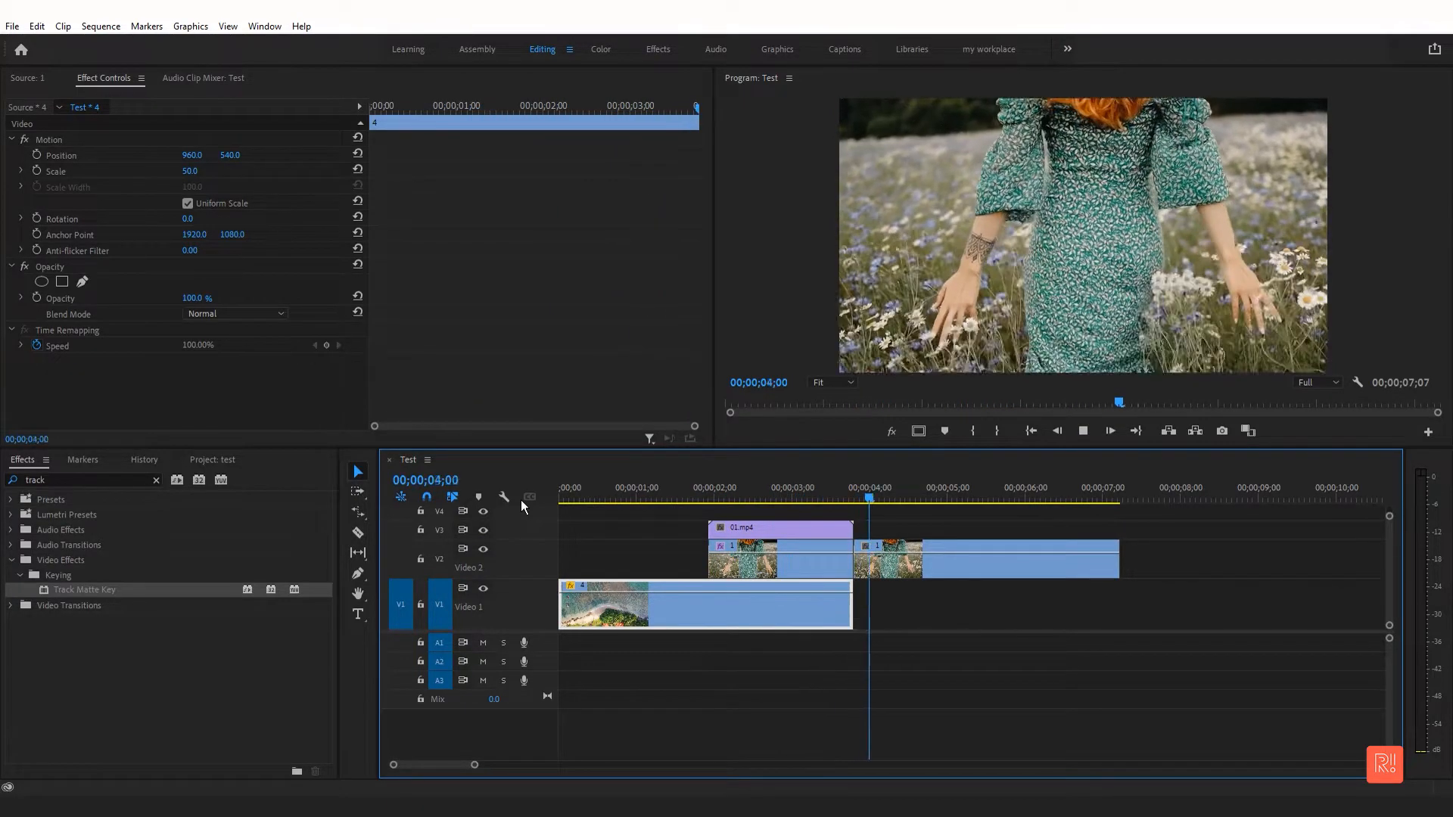
left_click(688, 497)
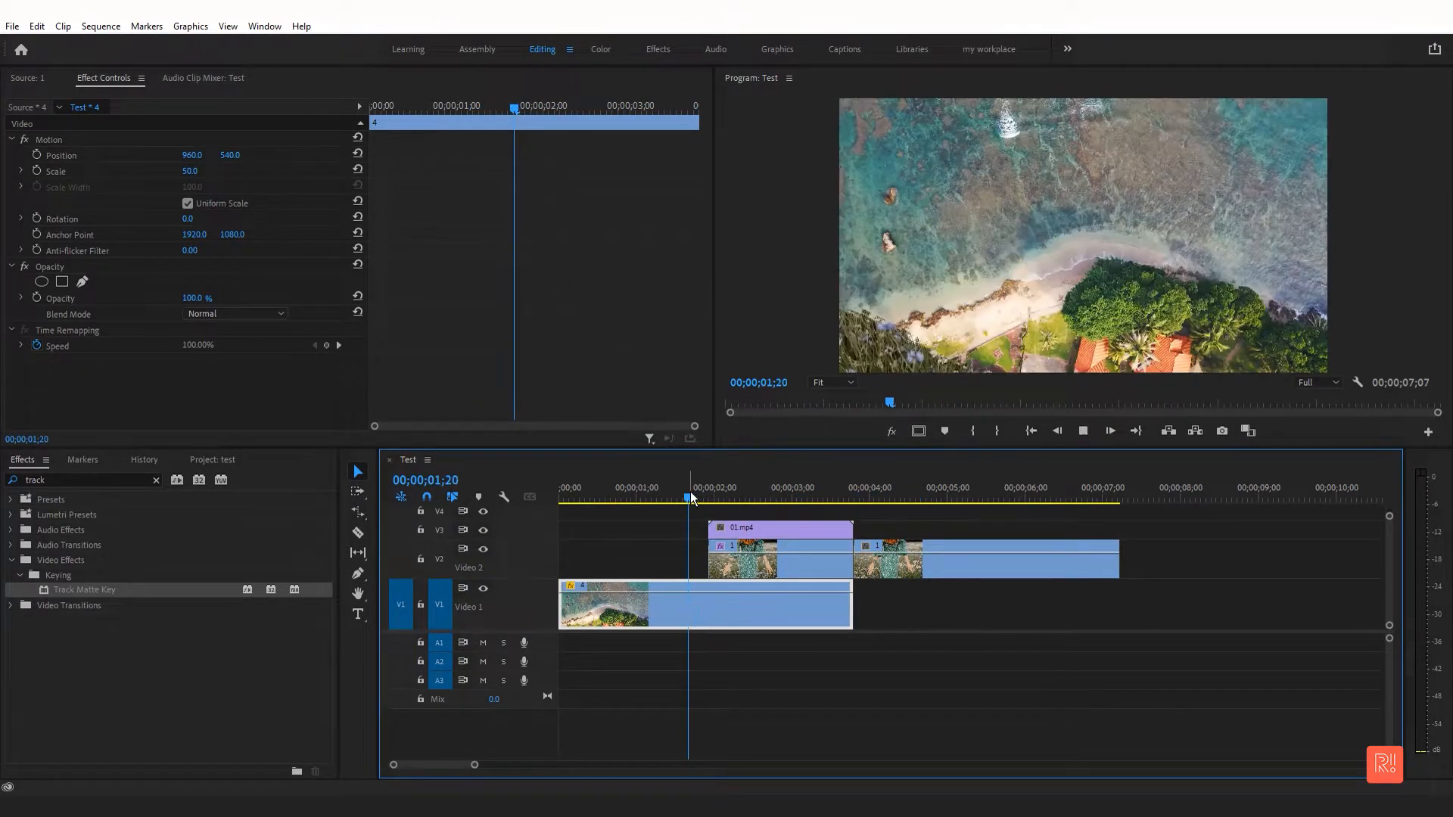
key("space")
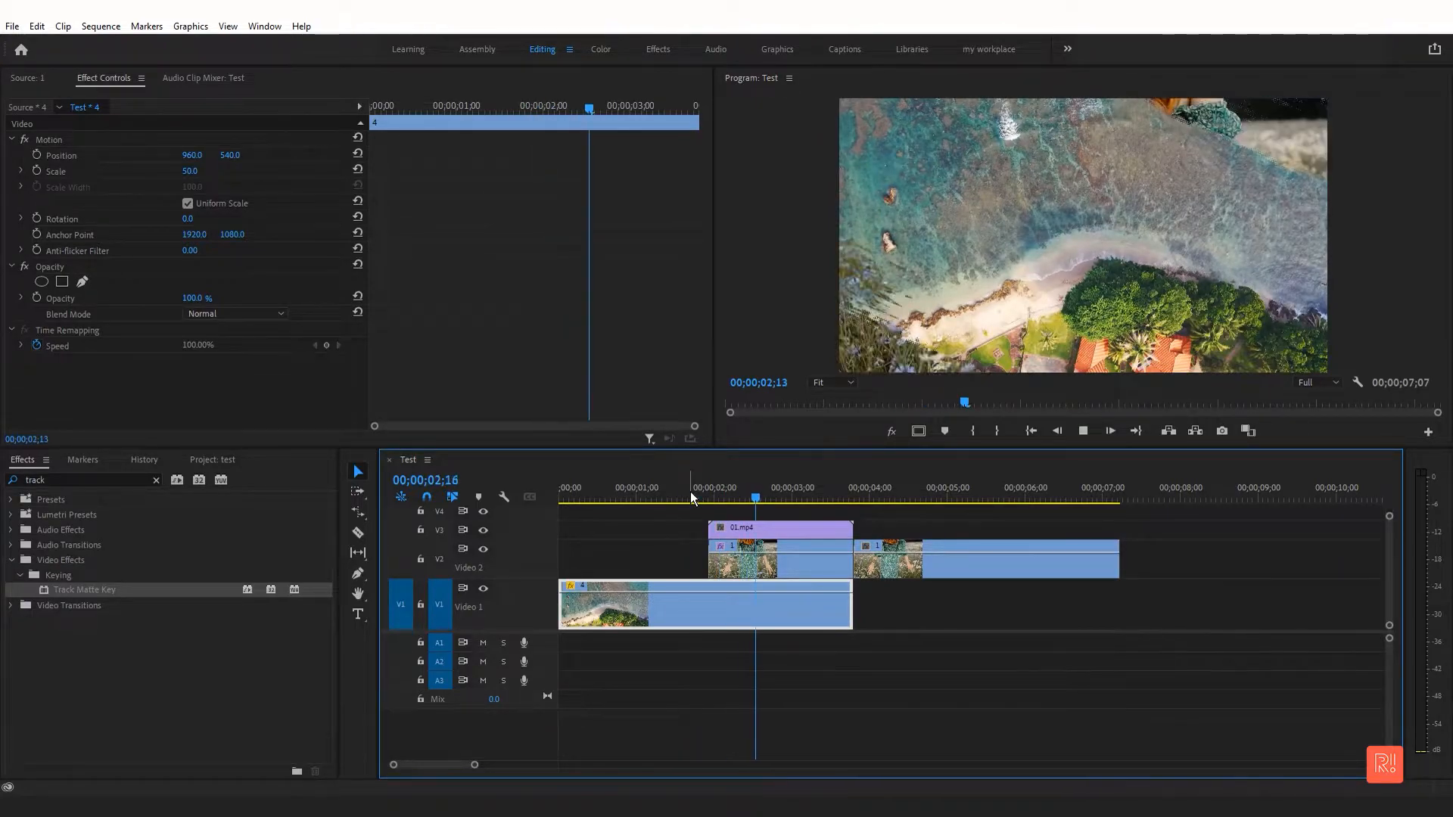
key("space")
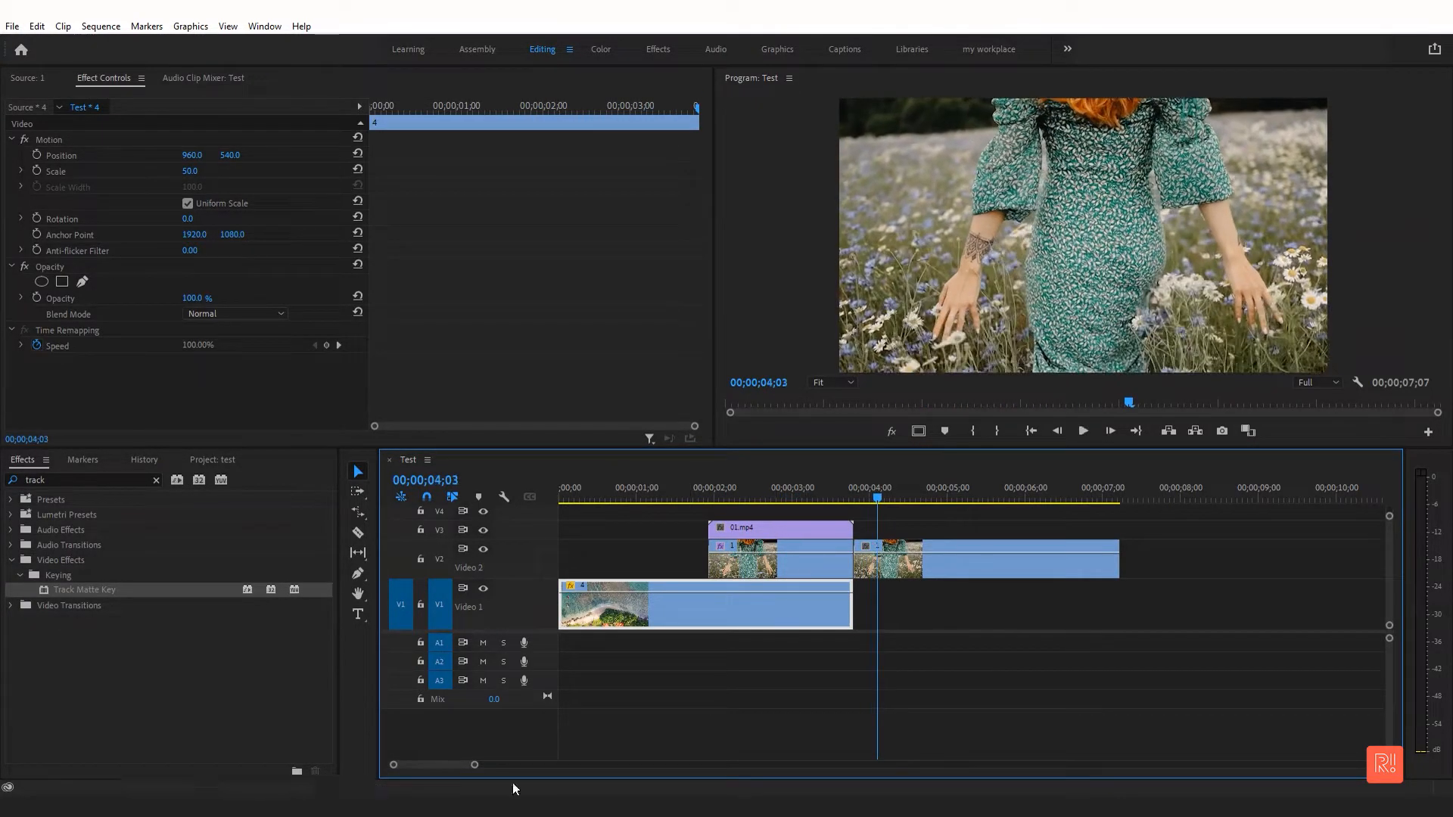
Place an Adjustment Layer on V4 from the sequence start and extend it to the end of clip 1.
left_click_drag(474, 768, 613, 740)
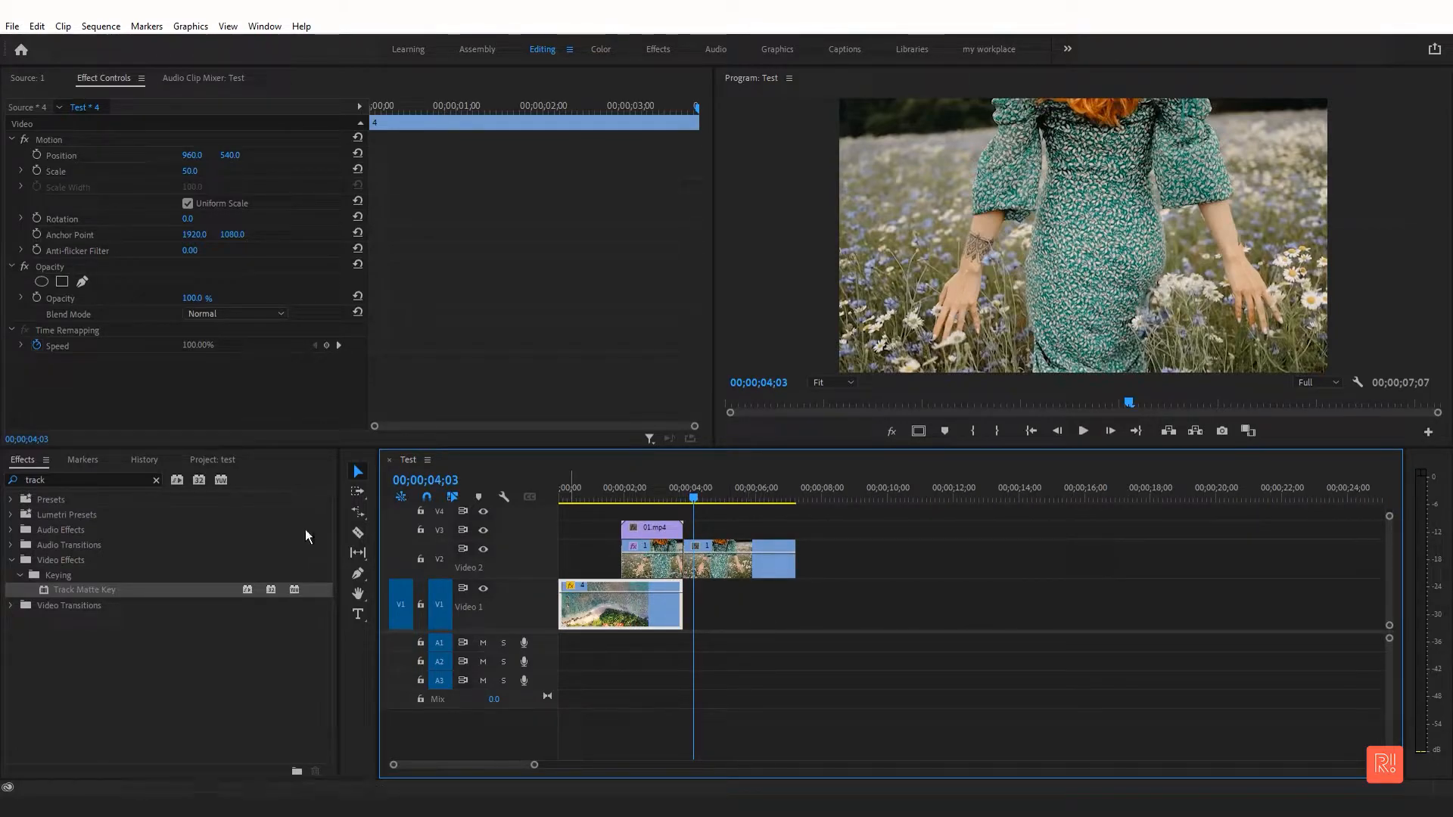
left_click(220, 459)
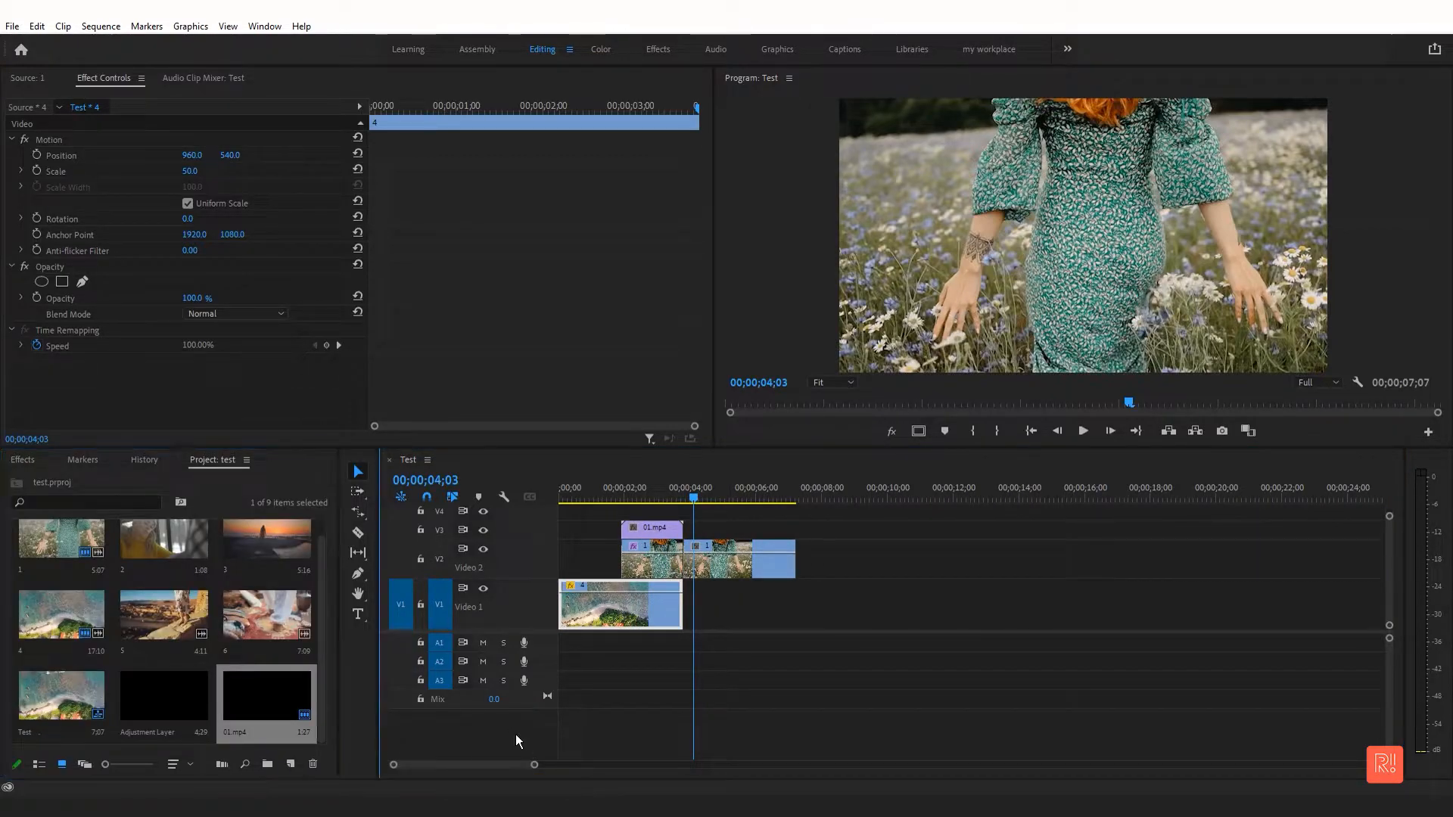
left_click_drag(183, 699, 564, 509)
left_click_drag(718, 509, 794, 511)
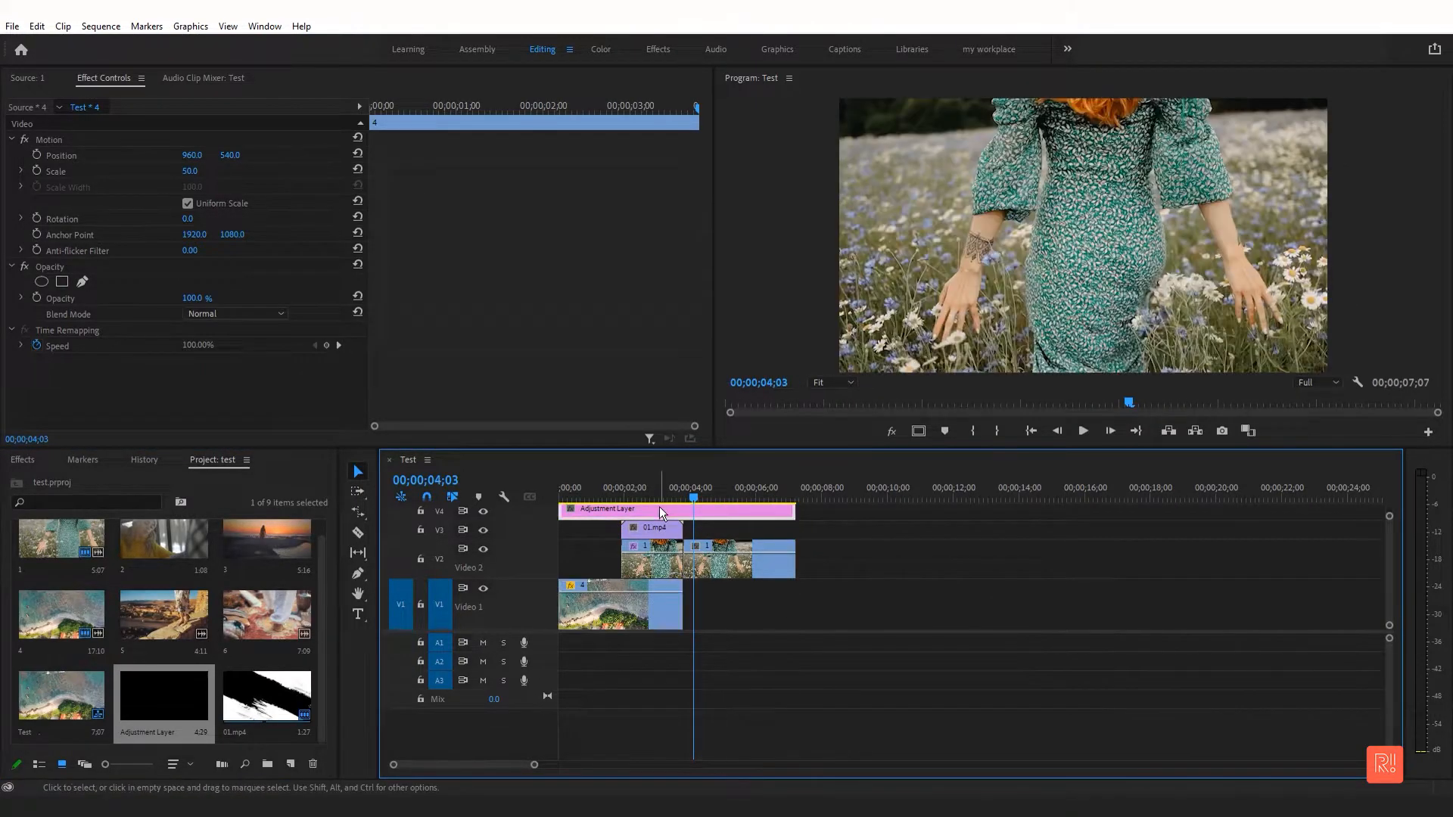
Find the Crop effect and apply it to the adjustment layer on V4.
left_click(23, 459)
left_click(43, 481)
key("BackSpace")
key("BackSpace")
key("BackSpace")
key("BackSpace")
key("BackSpace")
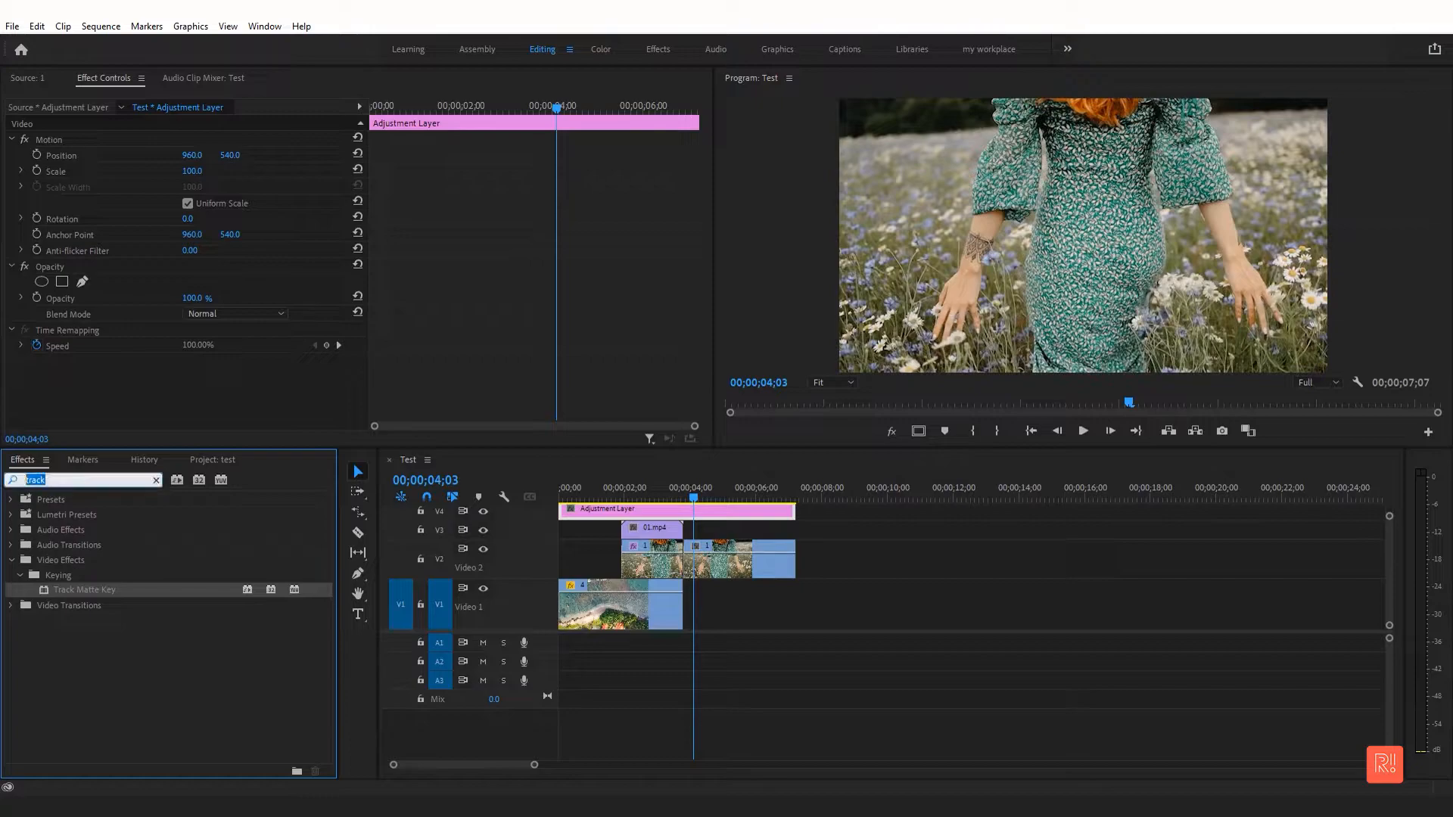
type("crop")
left_click_drag(74, 590, 612, 516)
Set the V4 adjustment layer's Crop Top and Bottom to 15% and play back the letterboxed transition.
left_click(189, 335)
type("10")
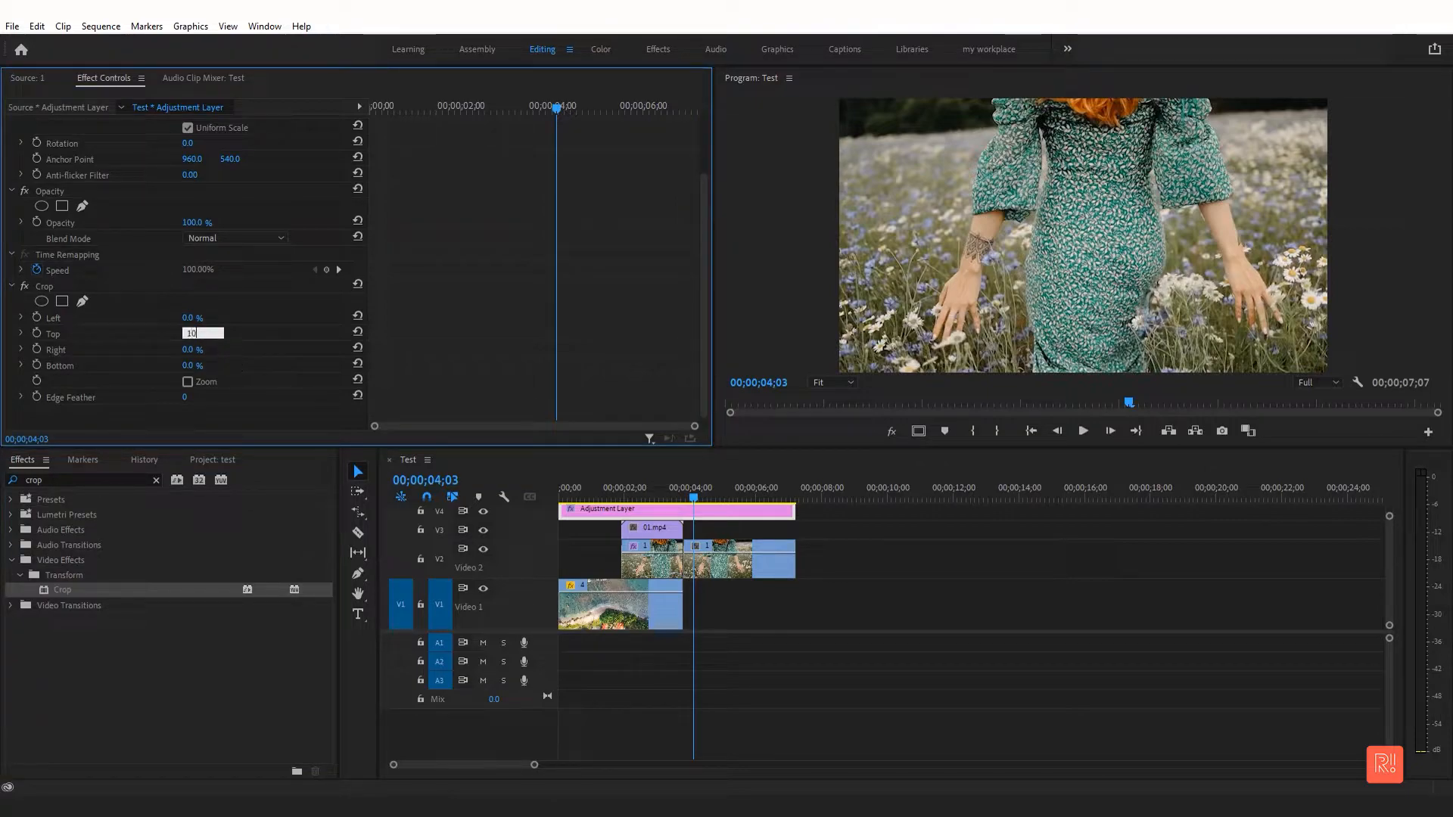
key("Return")
left_click(195, 334)
type("15")
key("Return")
left_click(189, 366)
type("15")
key("Return")
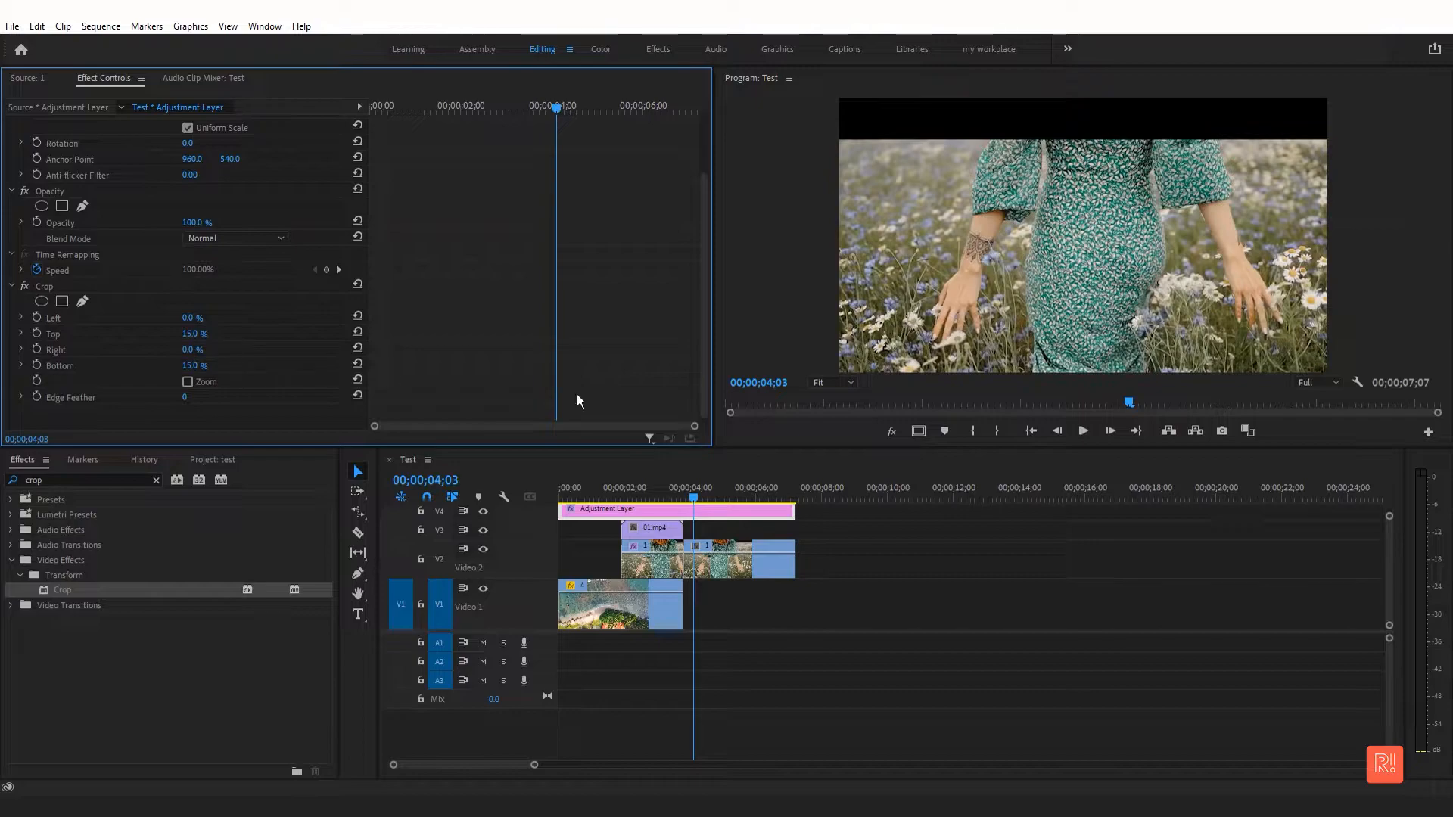
left_click(596, 496)
key("space")
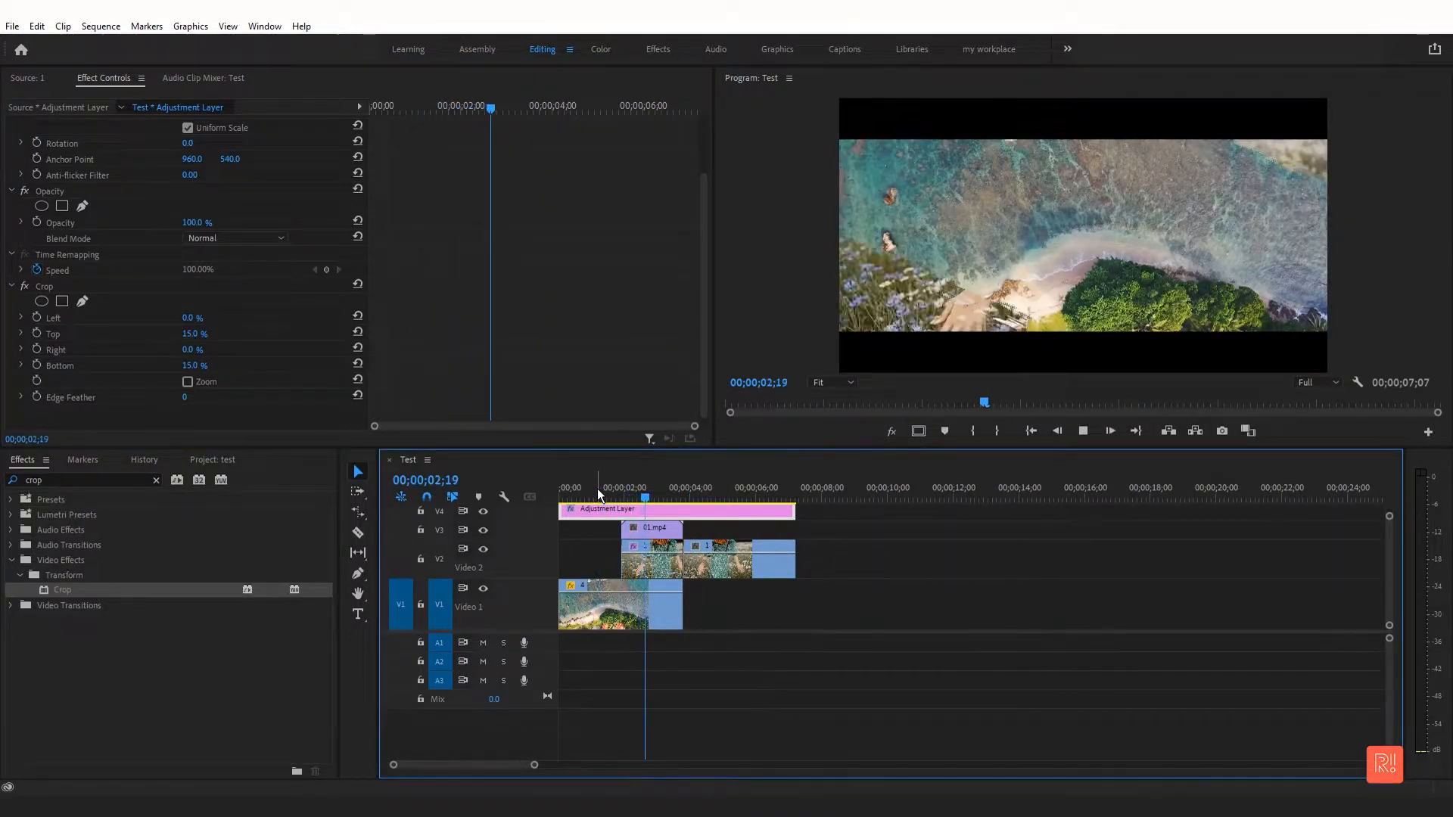
Stop the playback and scrub back through the letterboxed brush-stroke transition.
key("space")
mouse_move(624, 485)
left_mouse_down()
mouse_move(674, 488)
mouse_move(634, 488)
left_mouse_up()
left_click_drag(631, 484, 570, 488)
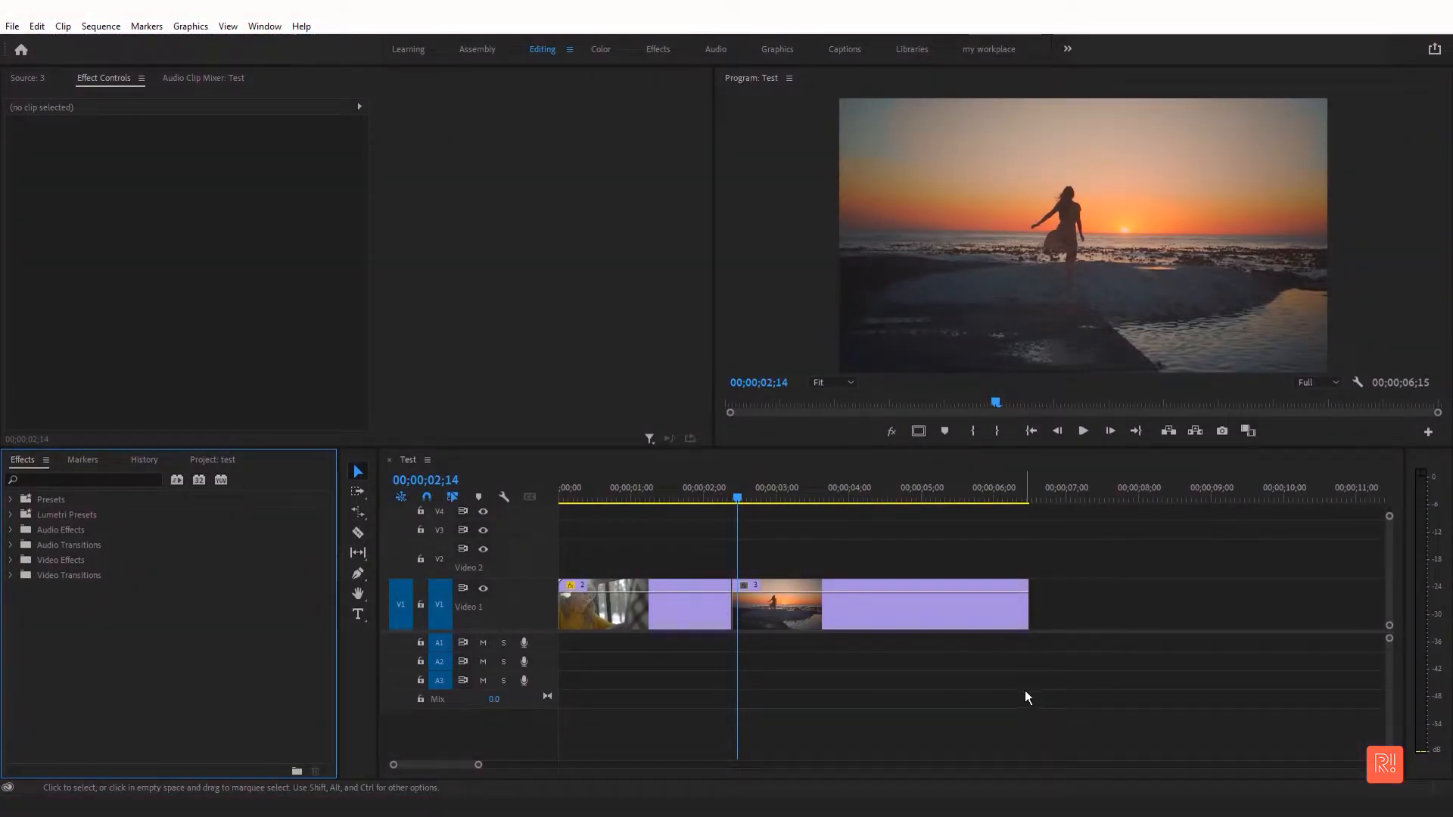
Move clip 2 up to V2 and shift clip 3 earlier on V1 so it starts beneath the end of clip 2.
left_click(1026, 690)
left_click(696, 603)
left_click_drag(573, 502, 714, 511)
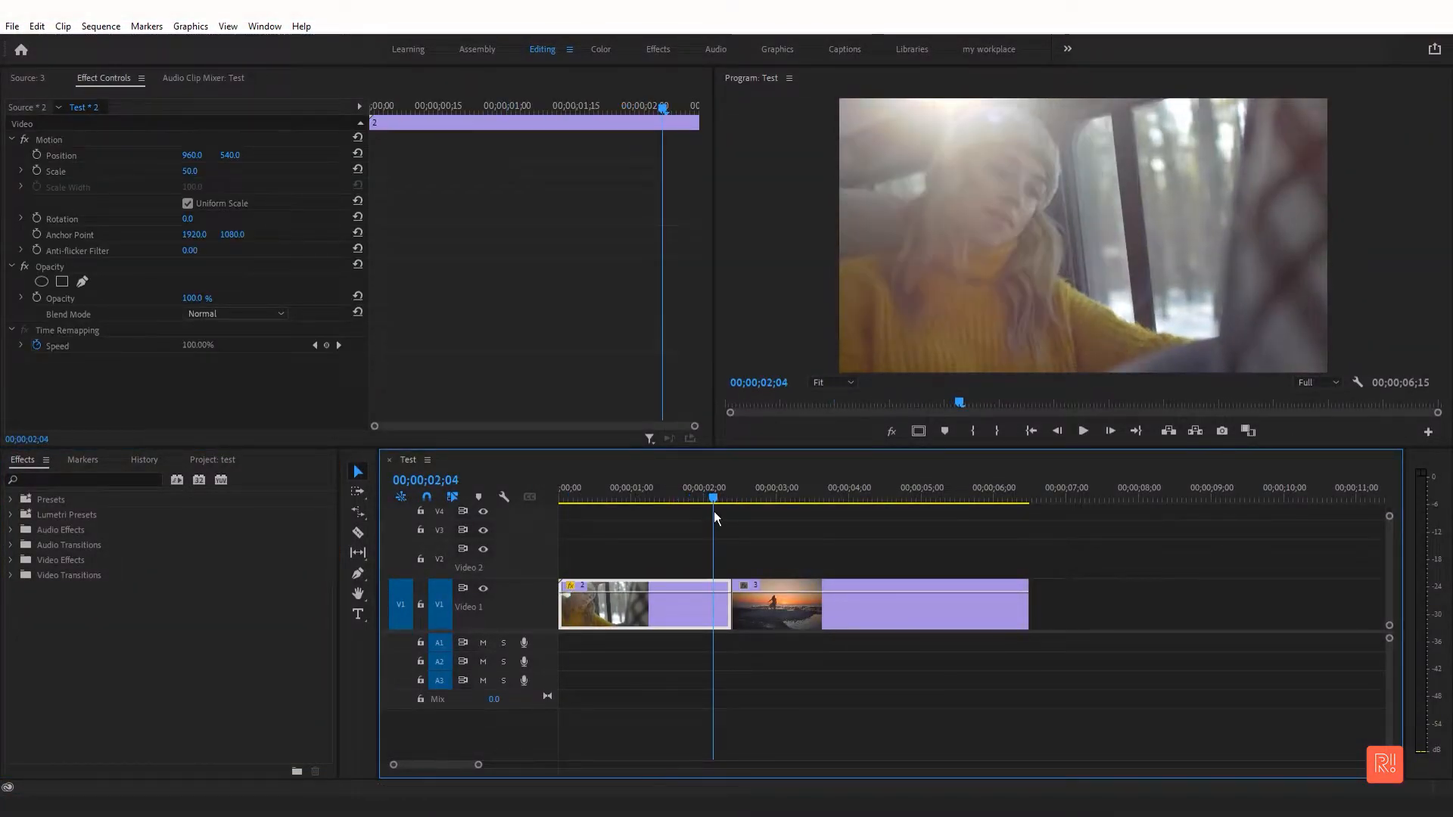
left_click(820, 526)
left_click_drag(675, 615, 681, 560)
left_click_drag(790, 616, 725, 594)
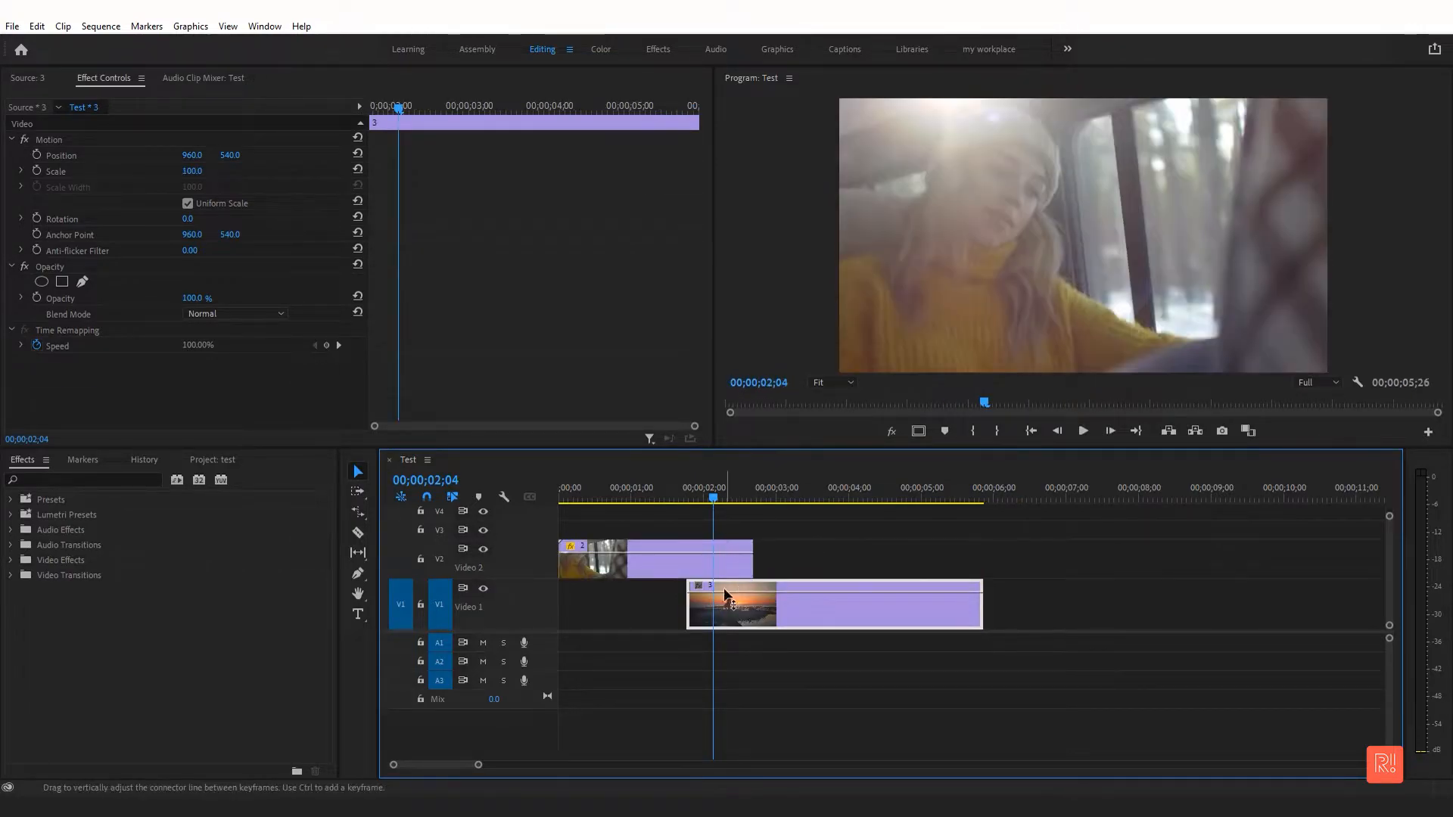
Find the Crop effect and apply it to clip 2 on V2.
left_click(685, 494)
left_click(712, 562)
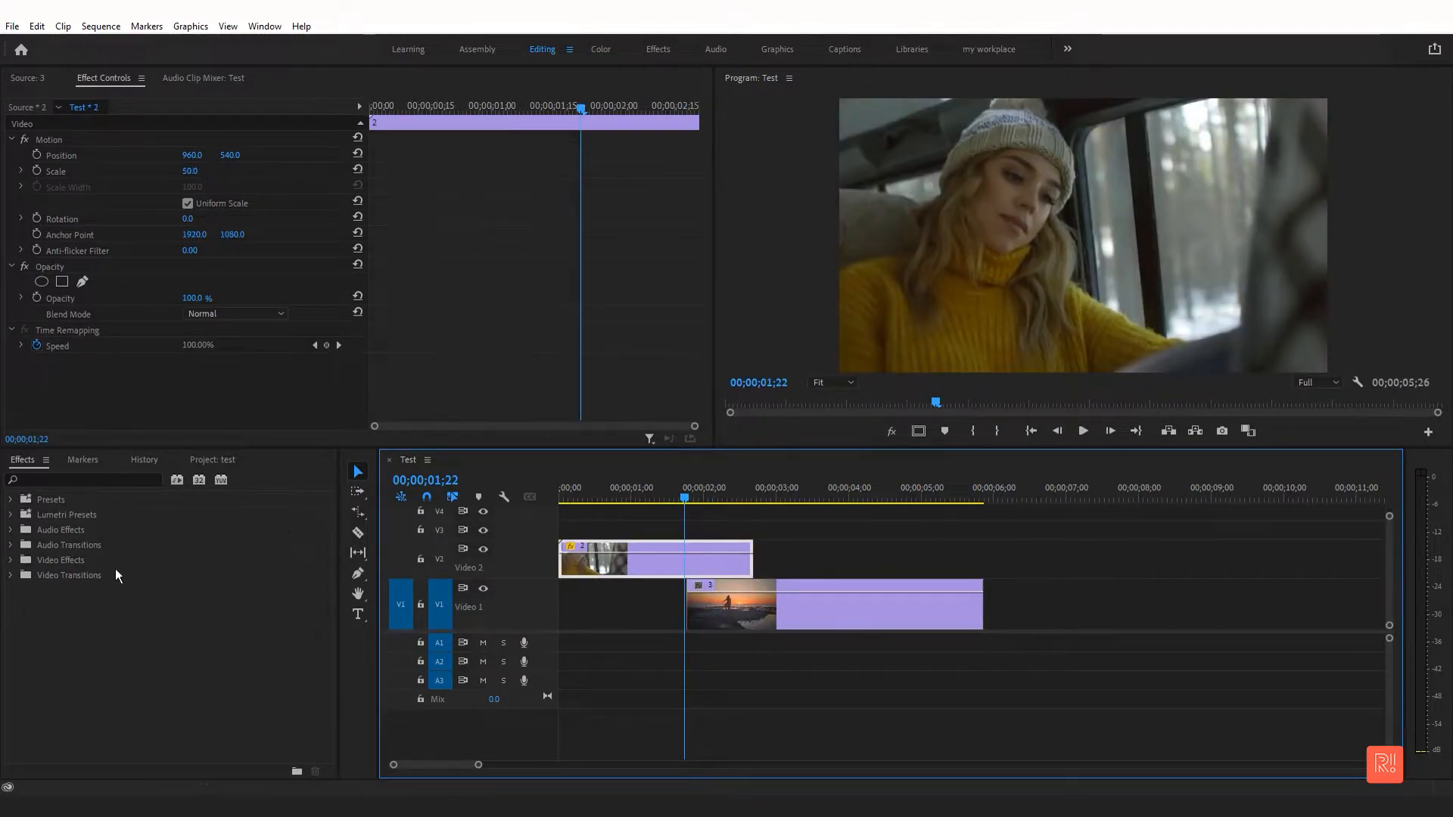
left_click(60, 480)
type("cri")
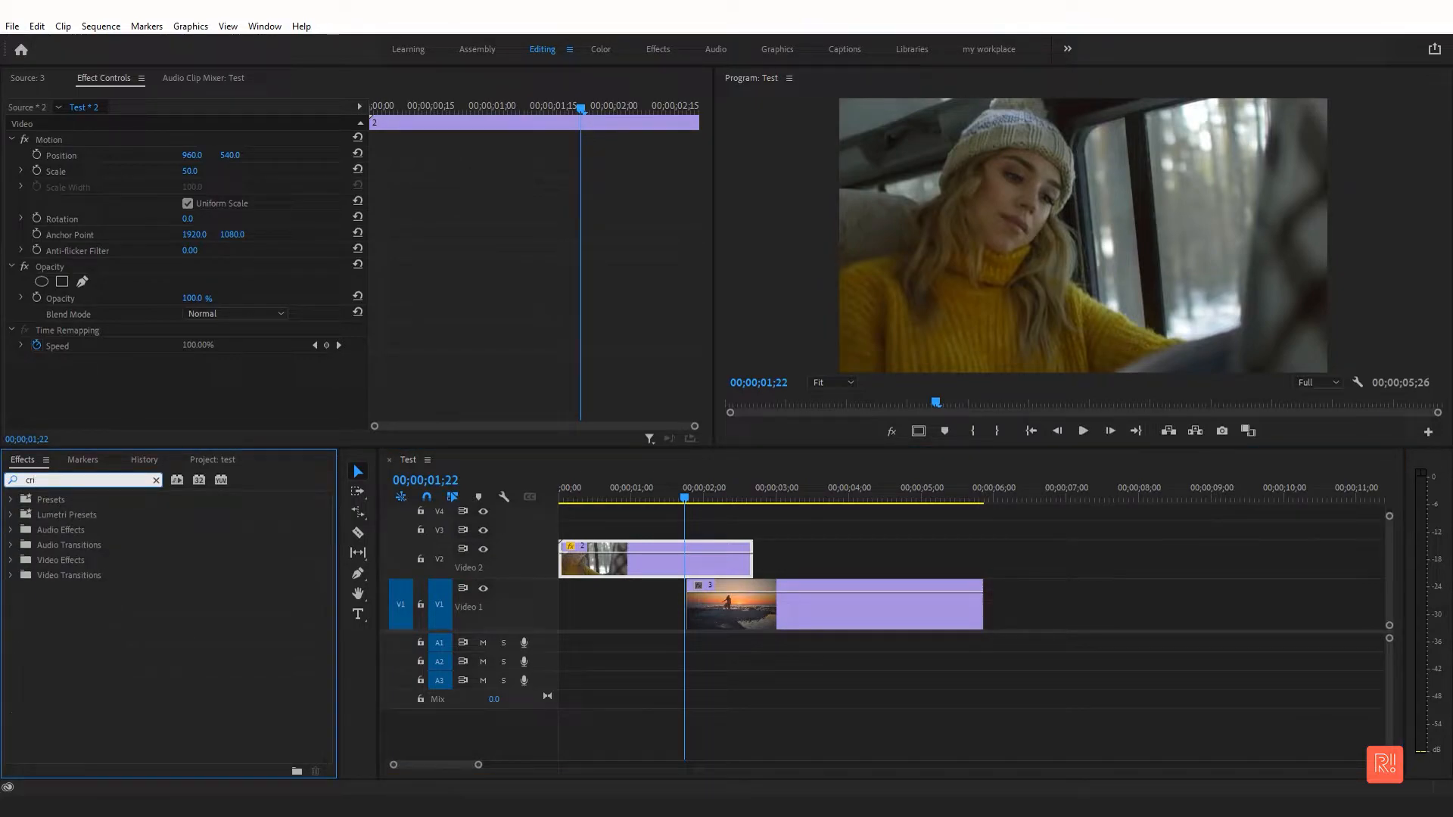
key("BackSpace")
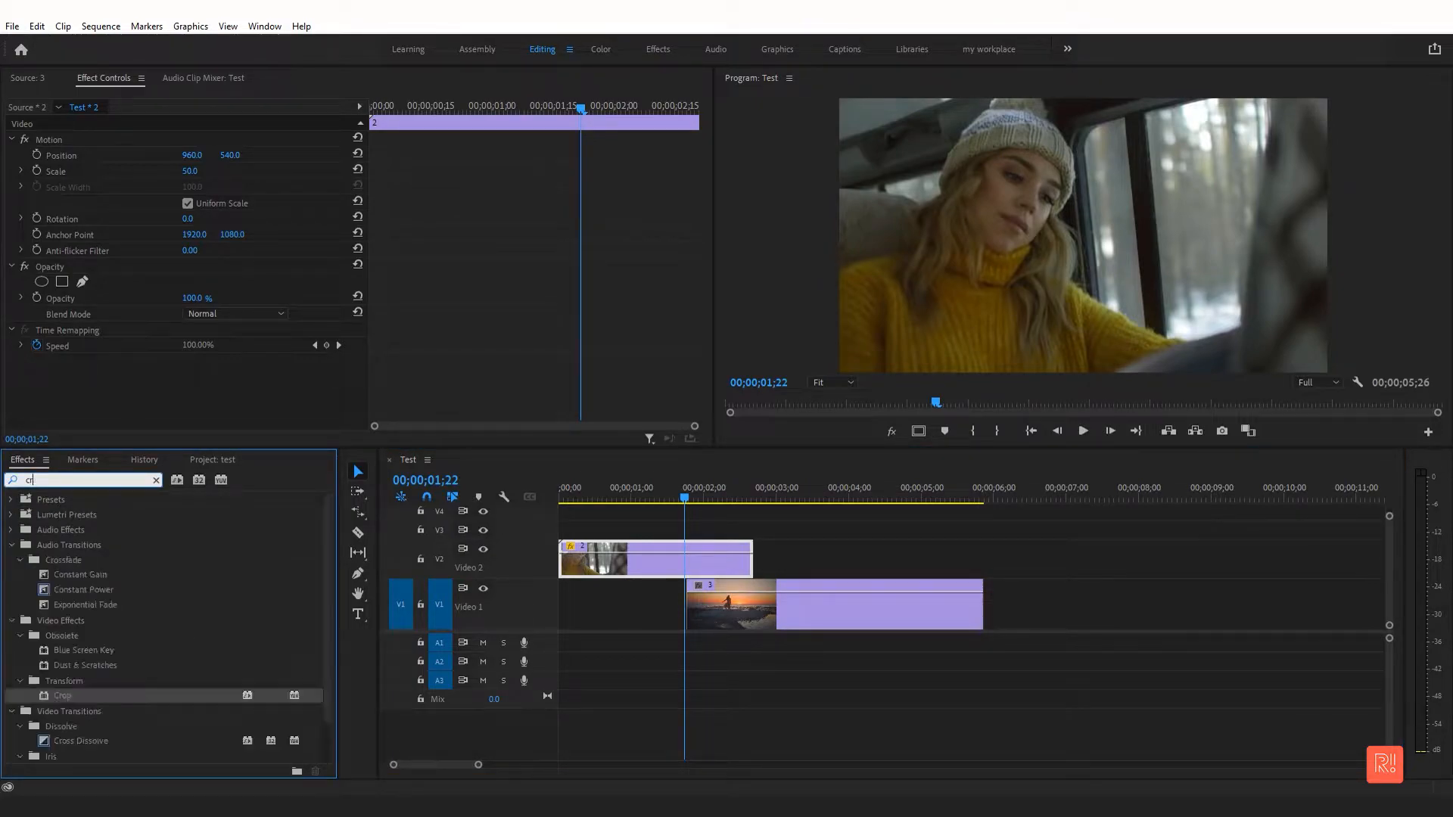
type("op")
left_click_drag(59, 588, 657, 558)
scroll(553, 326, "down", 3)
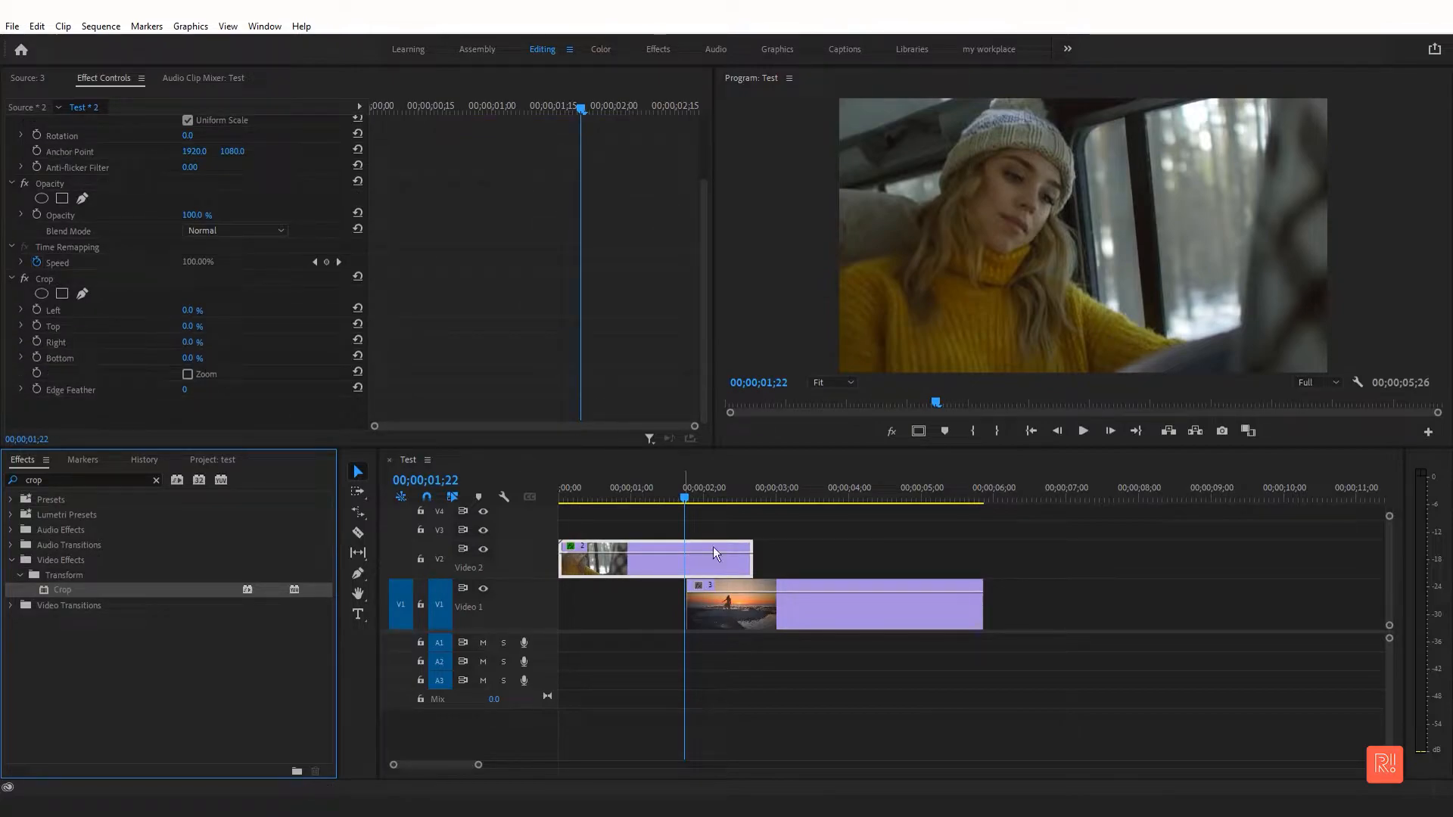
Keyframe clip 2's Crop Top from 0% near the start of clip 3 to 100% at 00;00;02;13 and play the wipe.
left_click(684, 493)
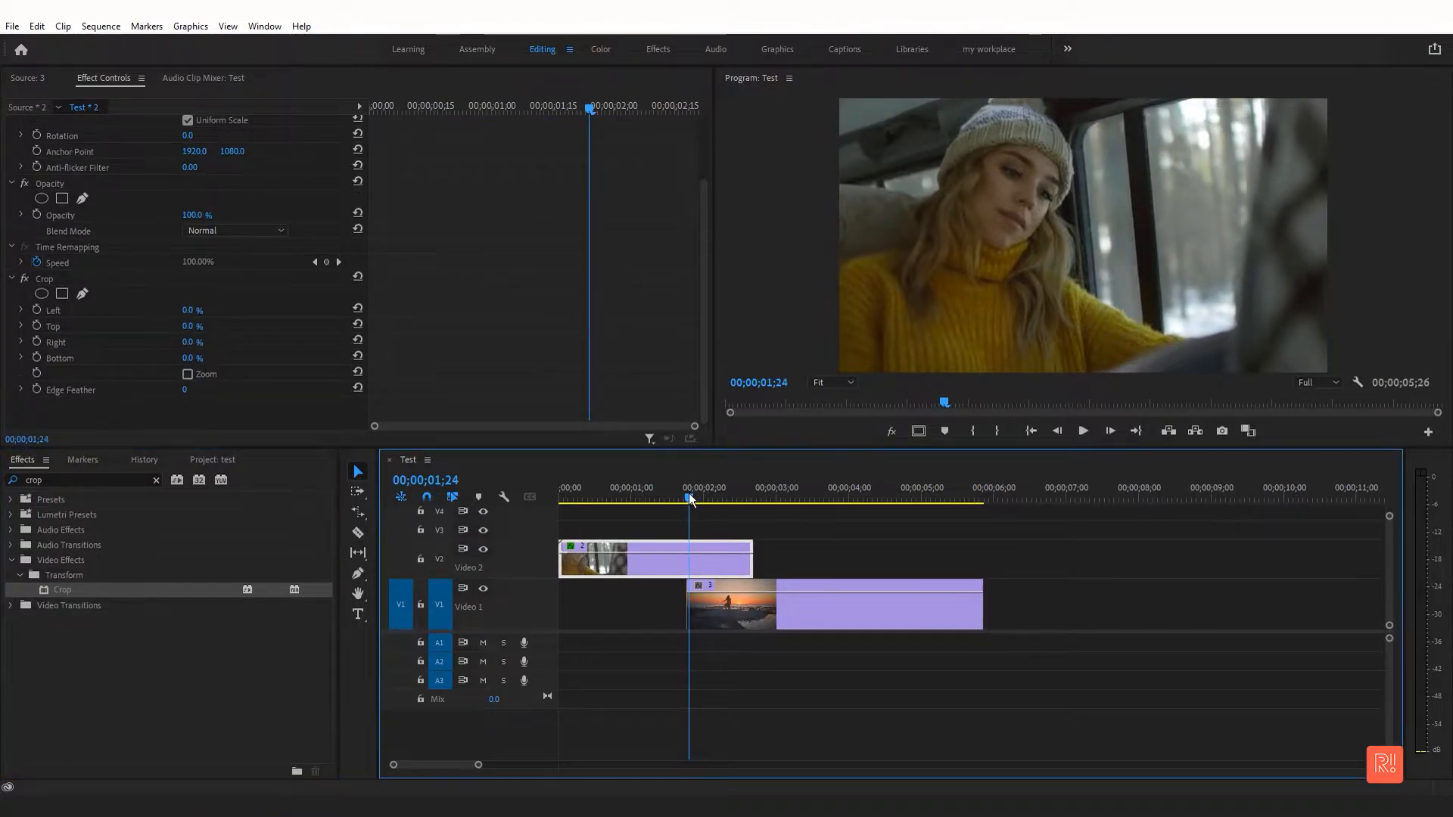
left_click_drag(685, 495, 736, 498)
left_click(36, 326)
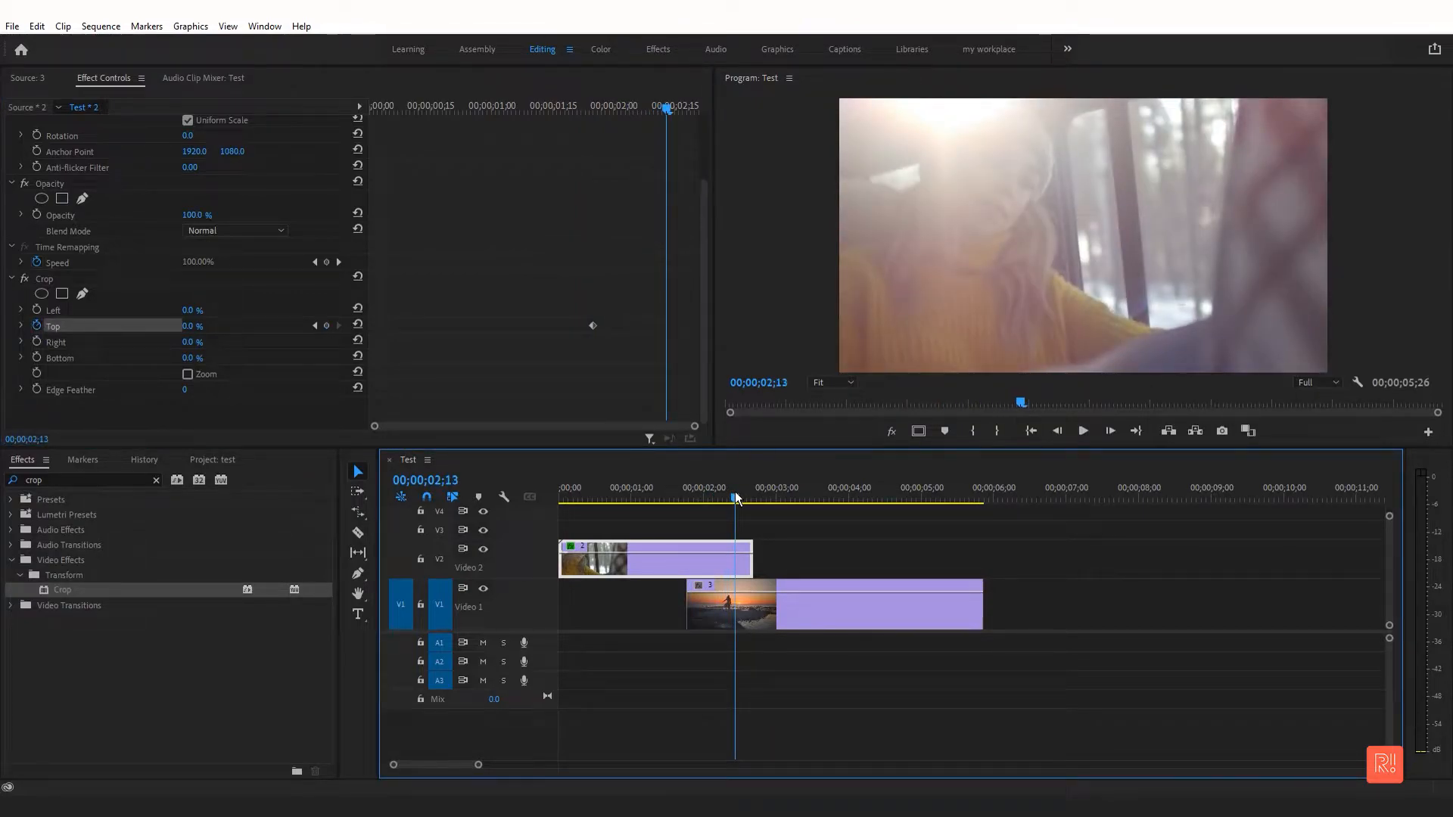
left_click_drag(189, 326, 258, 327)
left_click(687, 490)
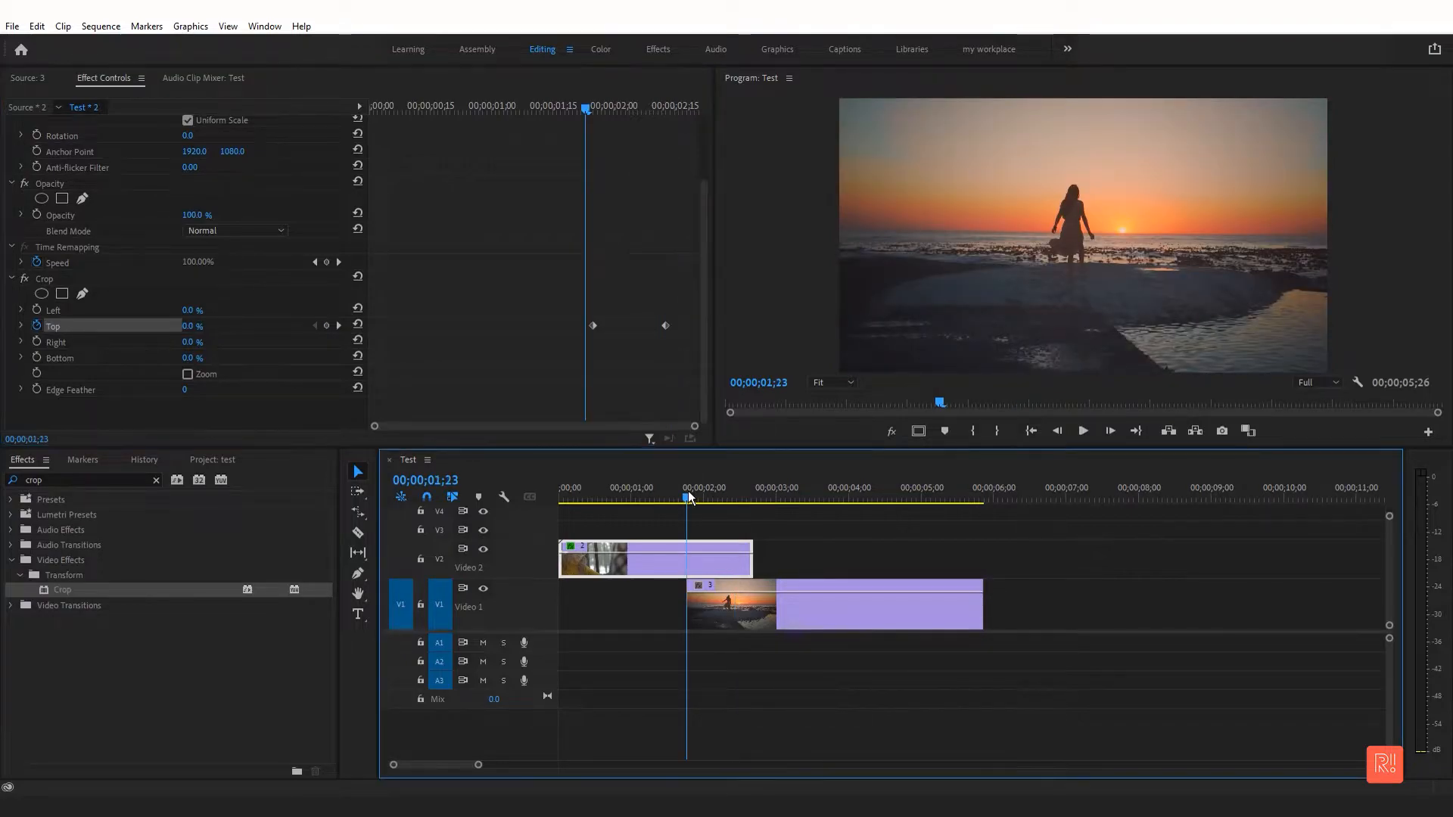
key("space")
key("space")
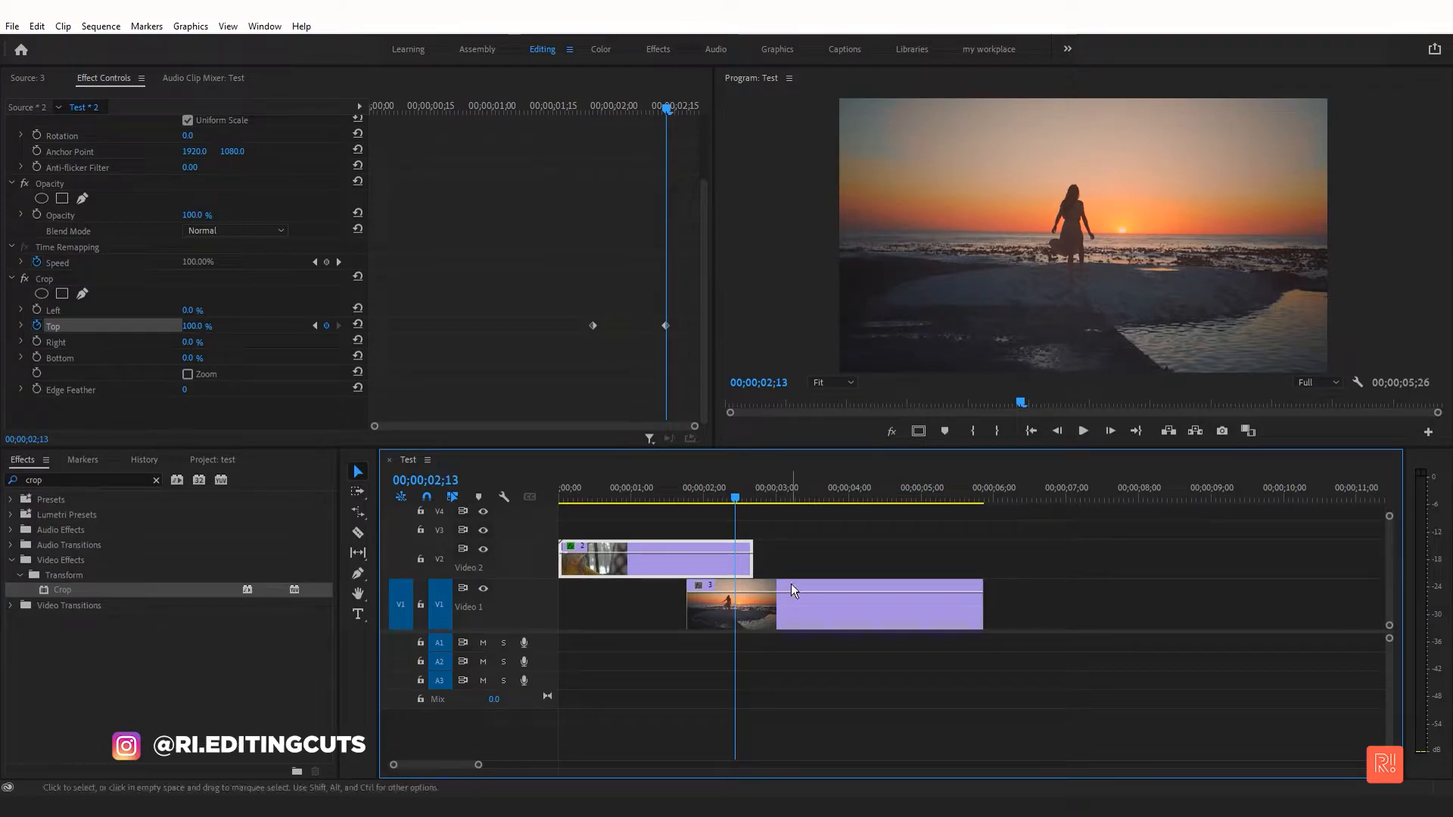
Extend the end of clip 2 on V2, move the 100% Crop Top keyframe later and play the slower wipe.
left_click_drag(761, 560, 817, 560)
left_click_drag(592, 326, 637, 326)
left_click(655, 497)
key("space")
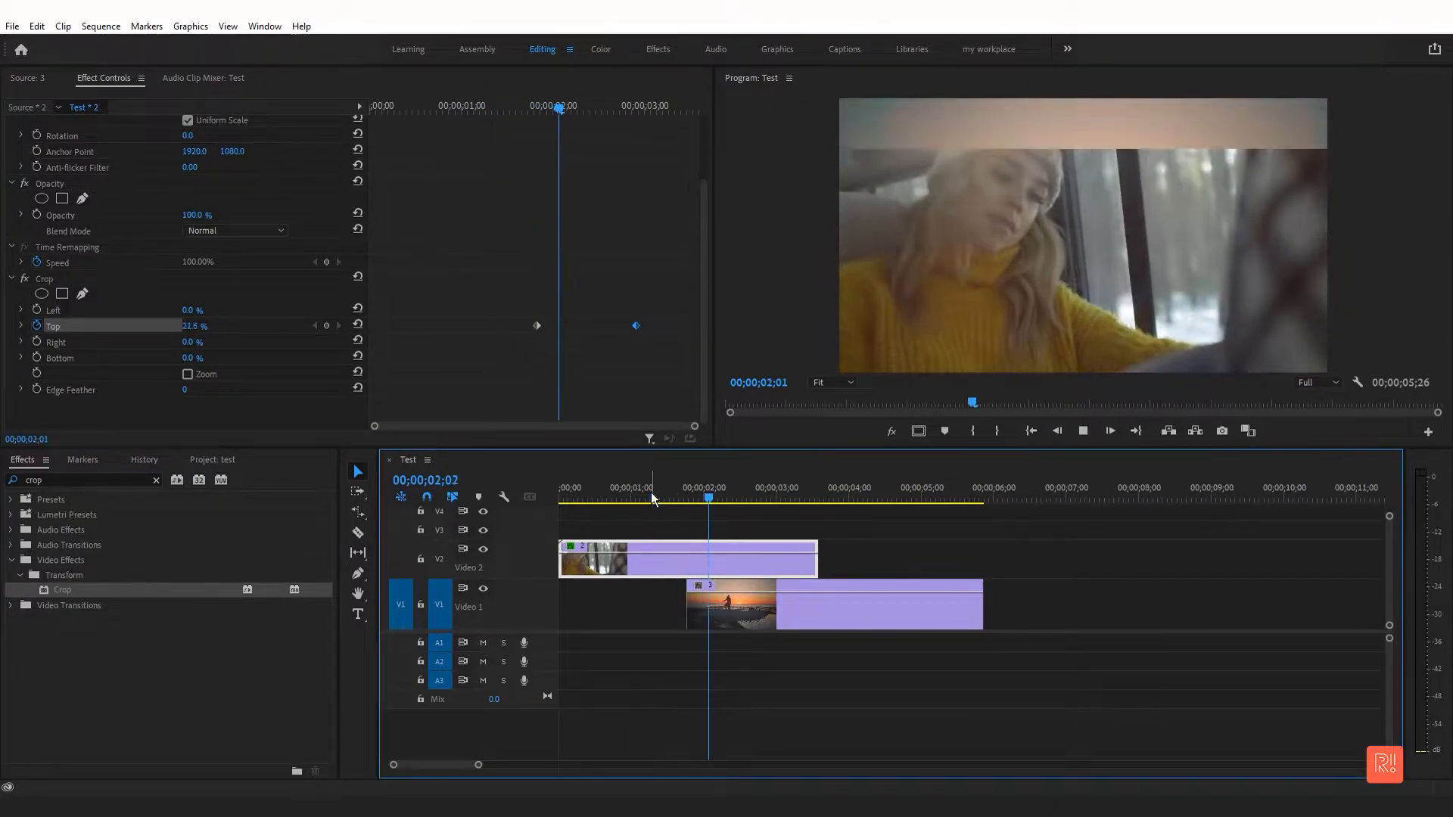
key("space")
Move the first Crop Top keyframe earlier, extend clip 3's start back to about 00;00;01;05 and play the transition.
left_click_drag(538, 326, 508, 326)
left_click_drag(626, 496, 677, 493)
left_click_drag(691, 616, 650, 614)
left_click_drag(631, 493, 443, 495)
key("space")
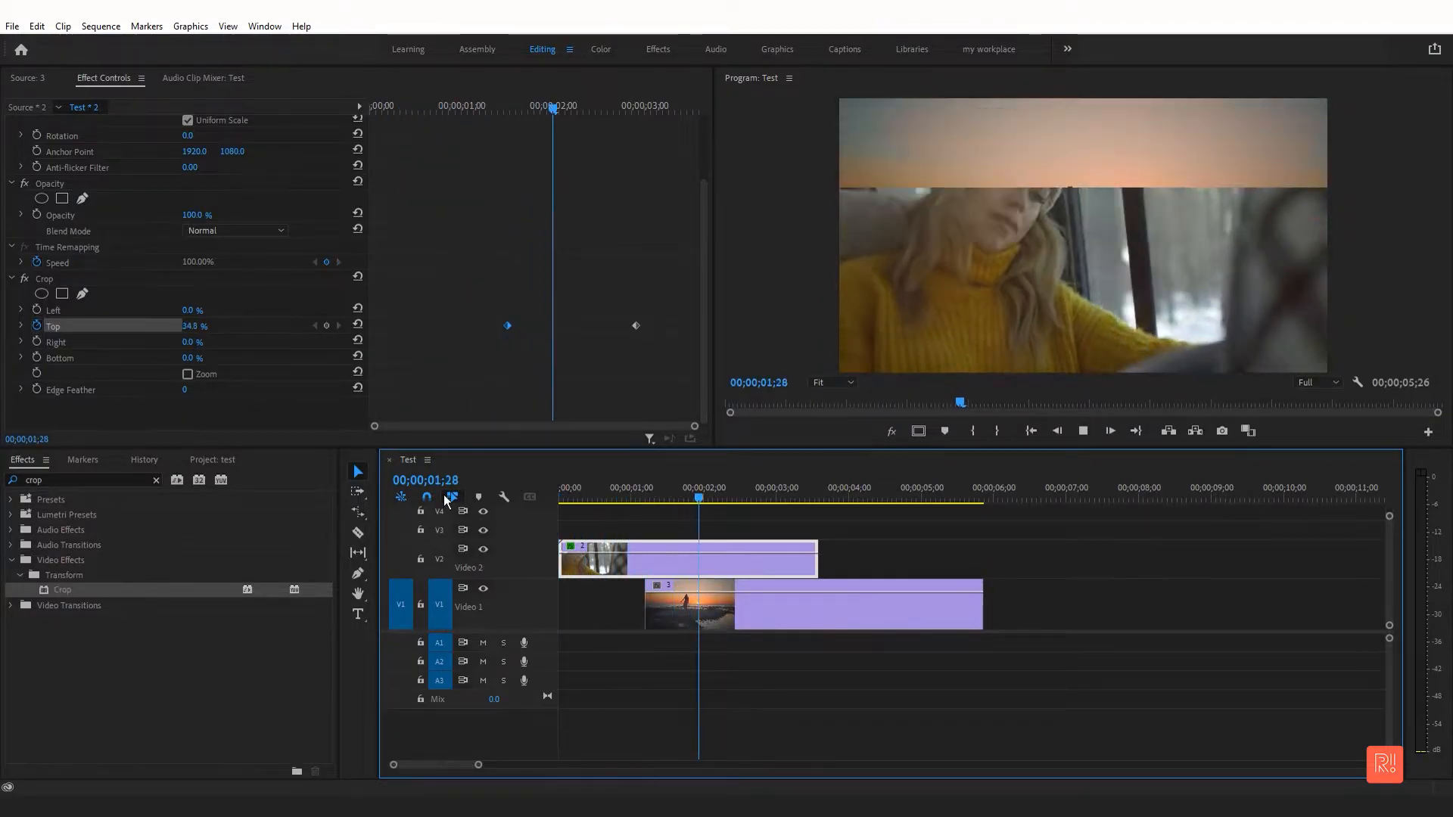
Set clip 2's Crop Edge Feather to 513, judging the wipe at 00;00;01;25.
left_click(869, 603)
left_click(644, 498)
left_click_drag(644, 498, 691, 497)
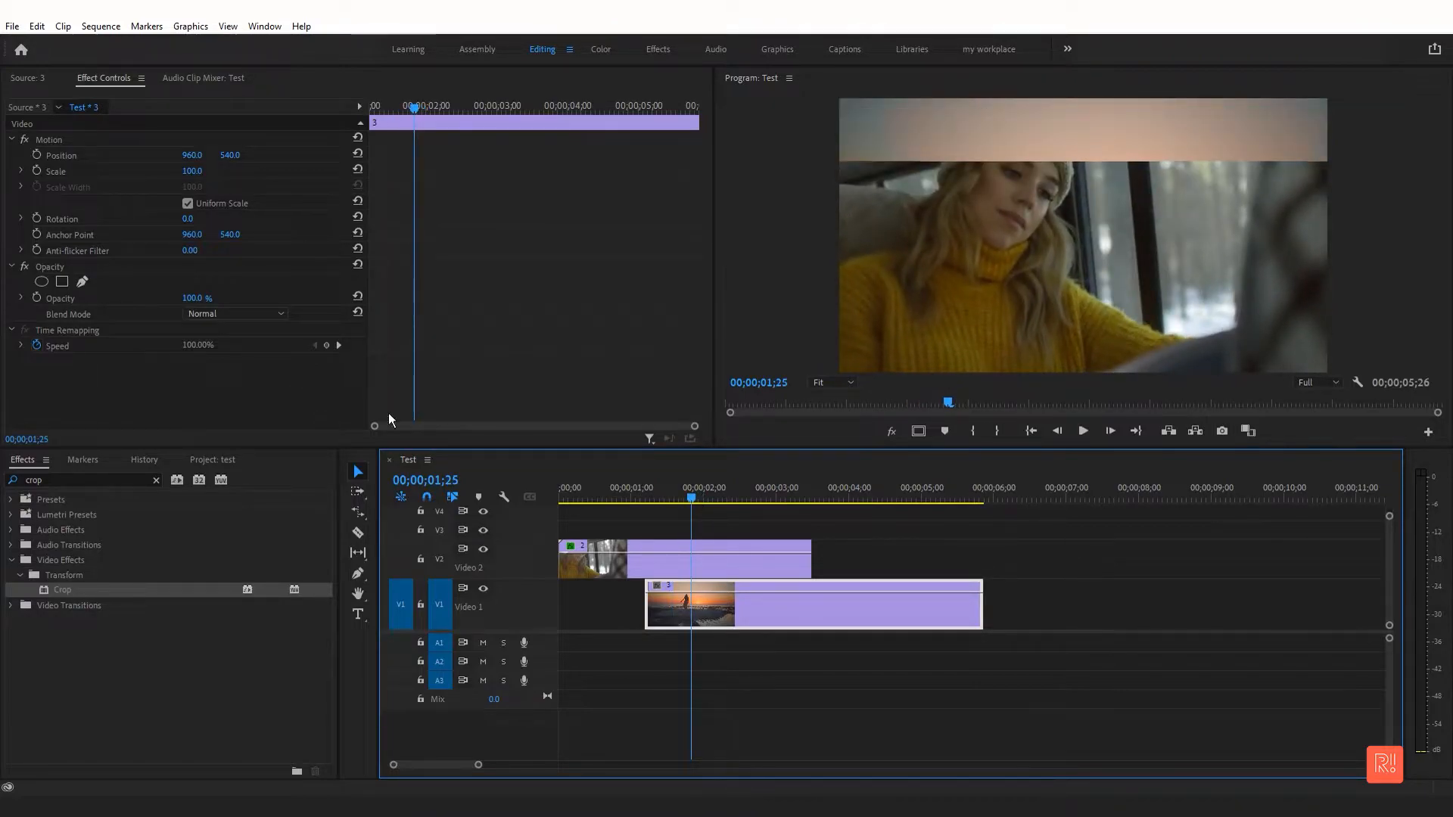
left_click(634, 550)
scroll(461, 311, "down", 2)
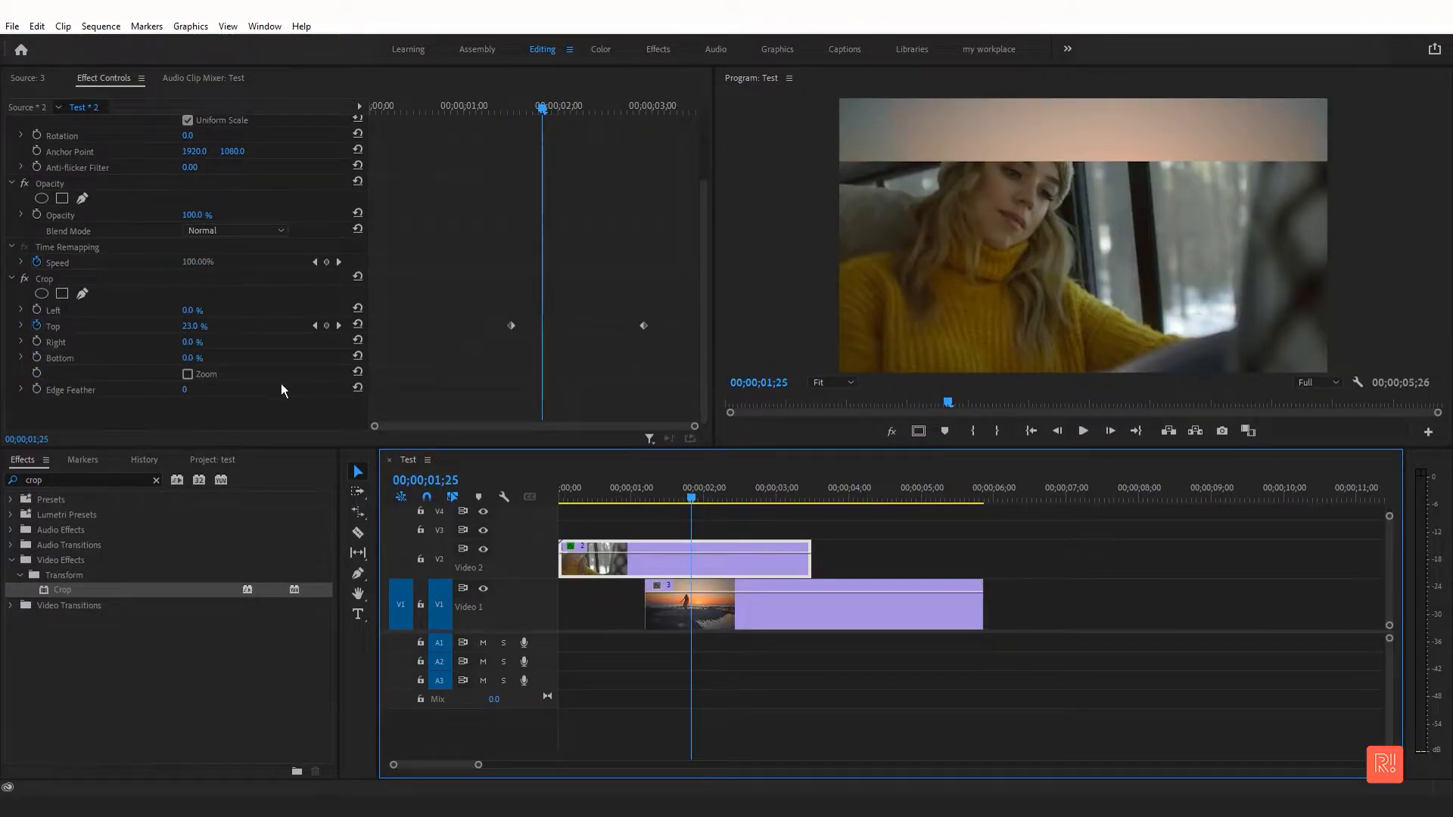
left_click(192, 392)
left_click_drag(192, 392, 578, 392)
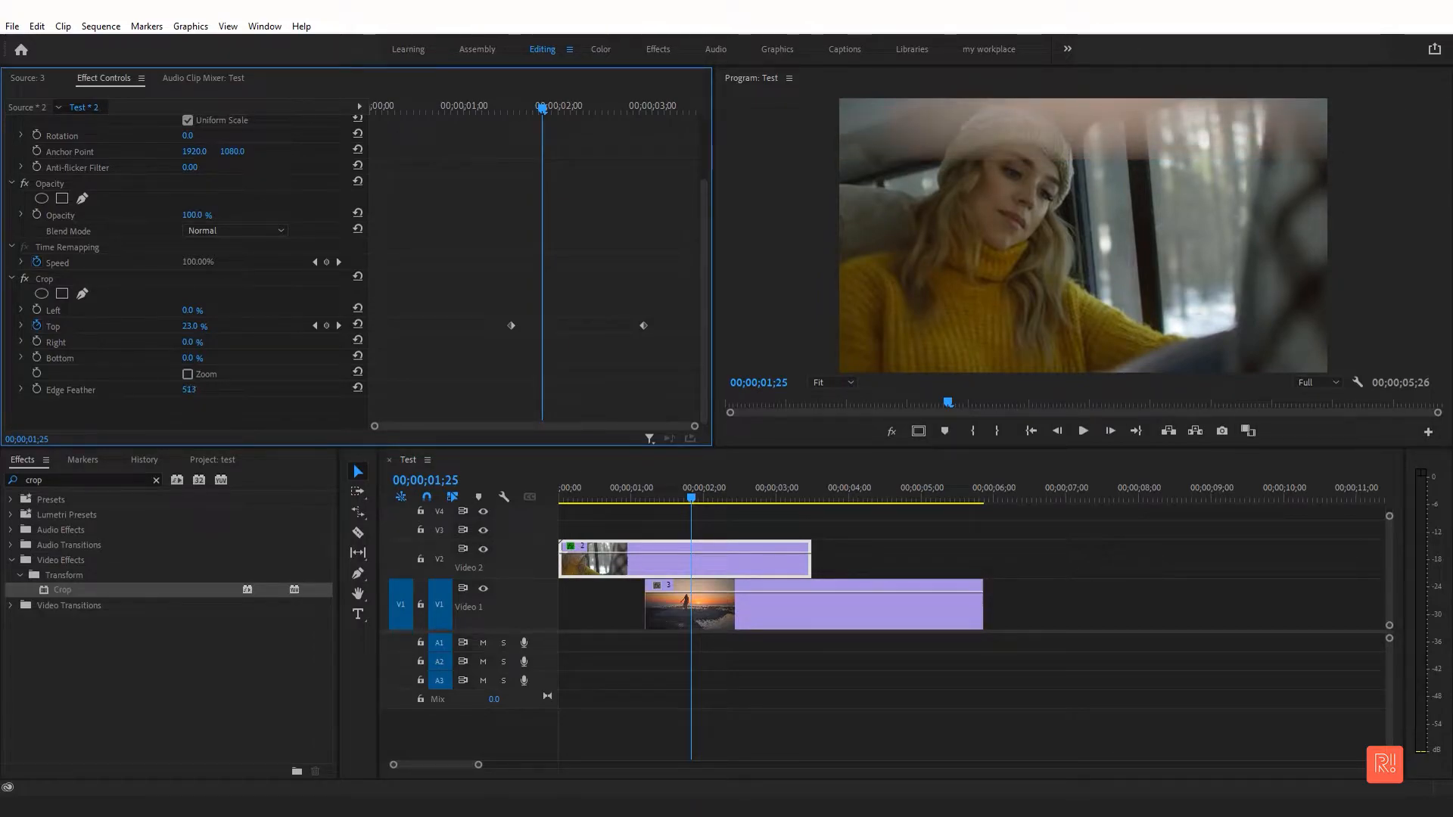
Play the feathered wipe, park at 00;00;02;15 and raise clip 2's Crop Edge Feather to 609.
left_click(561, 501)
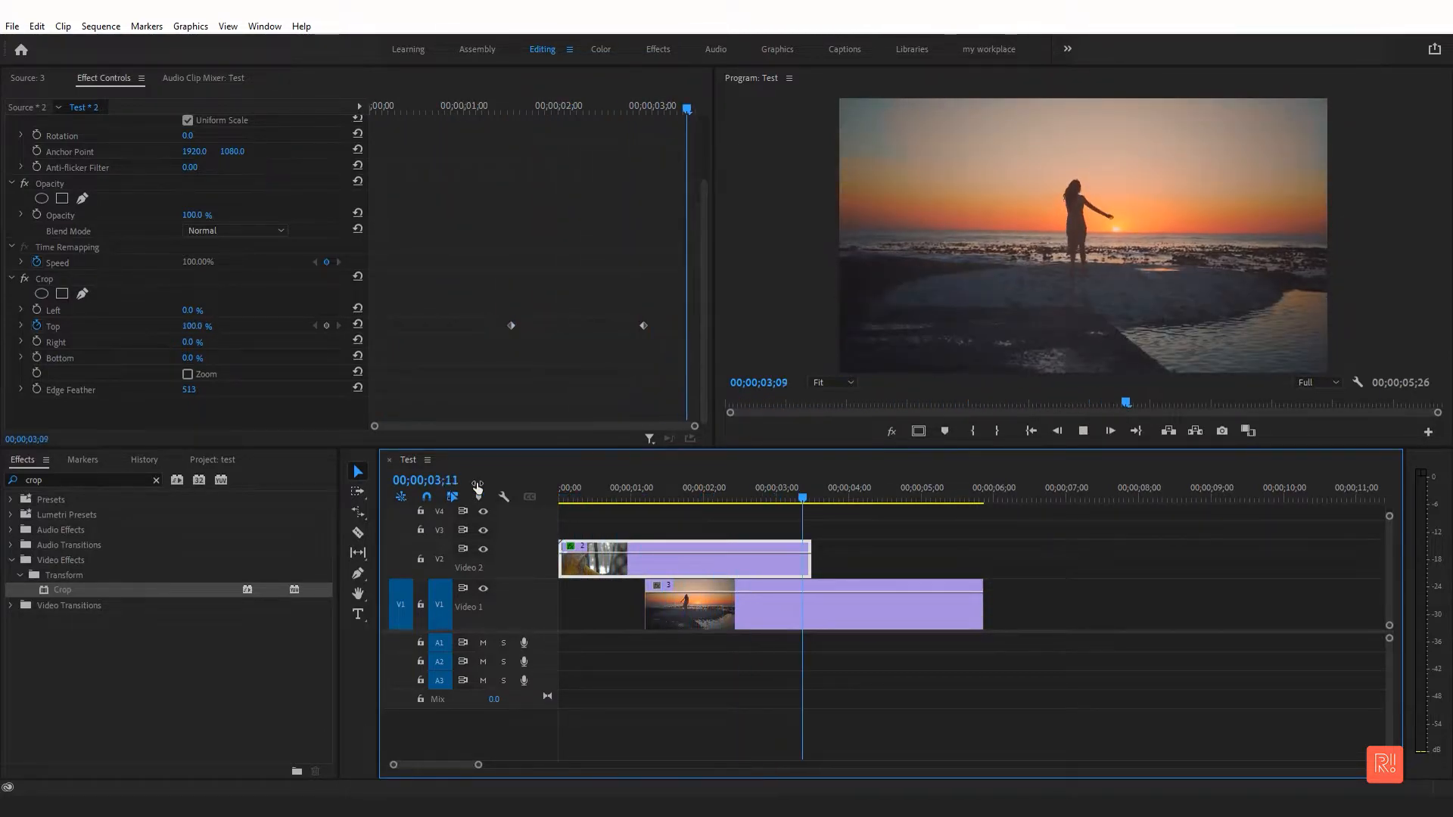
key("space")
left_click_drag(697, 503, 742, 504)
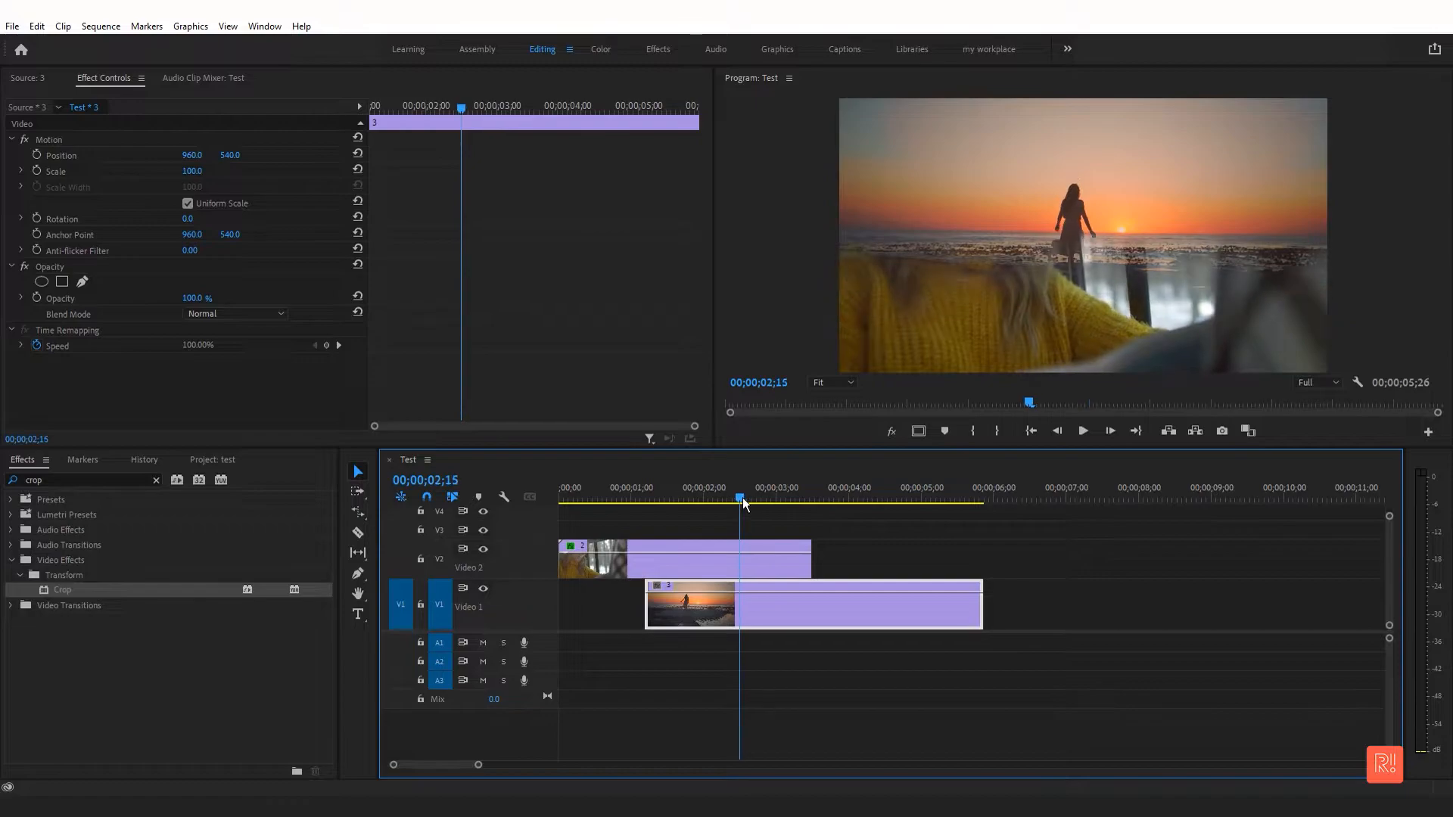
left_click(746, 573)
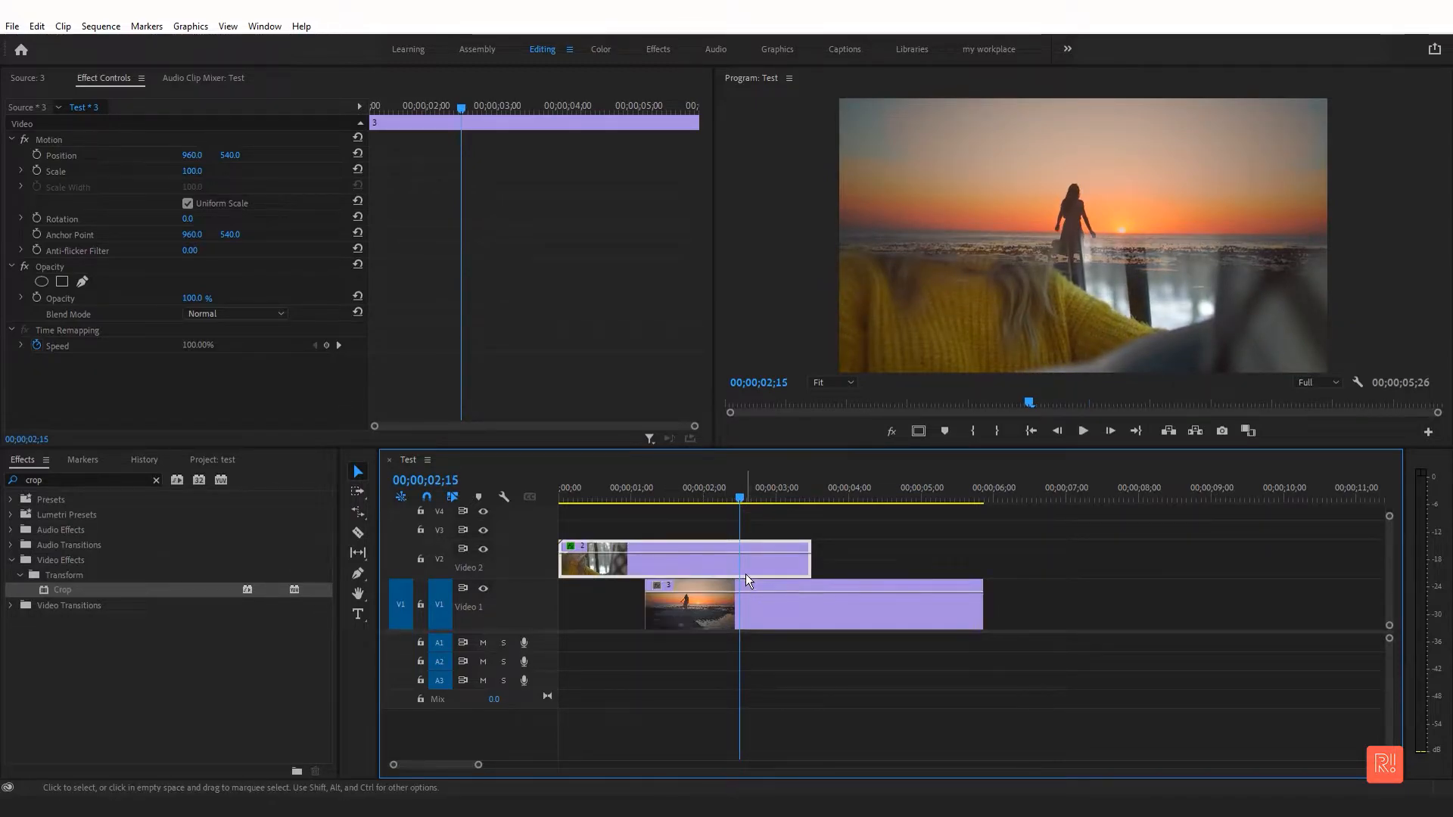
scroll(271, 411, "down", 2)
left_click(197, 397)
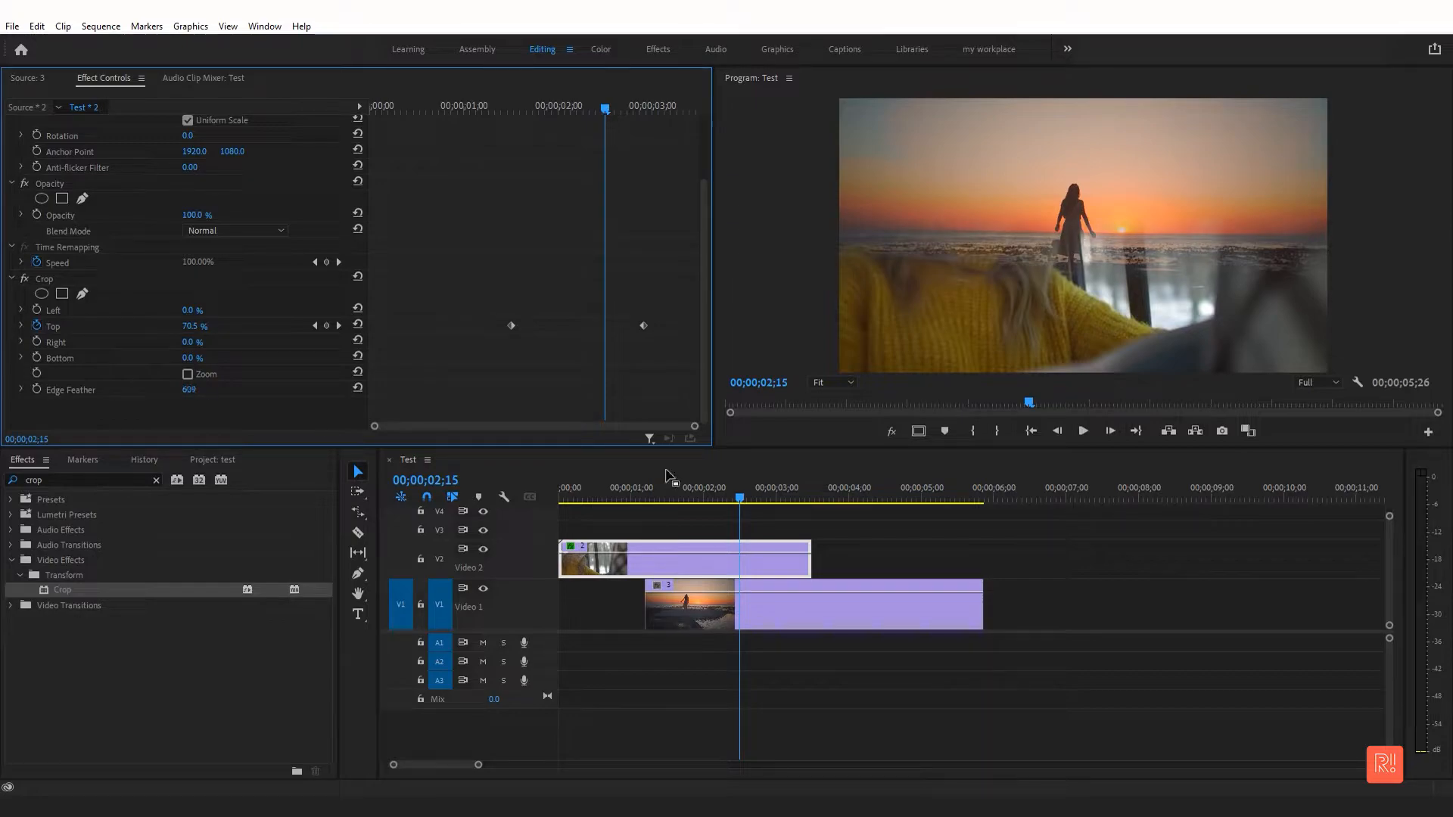
Move clip 2's final Crop Top keyframe to just past 00;00;03;00 and play back the feathered wipe.
left_click_drag(657, 328, 657, 335)
left_click(623, 488)
key("space")
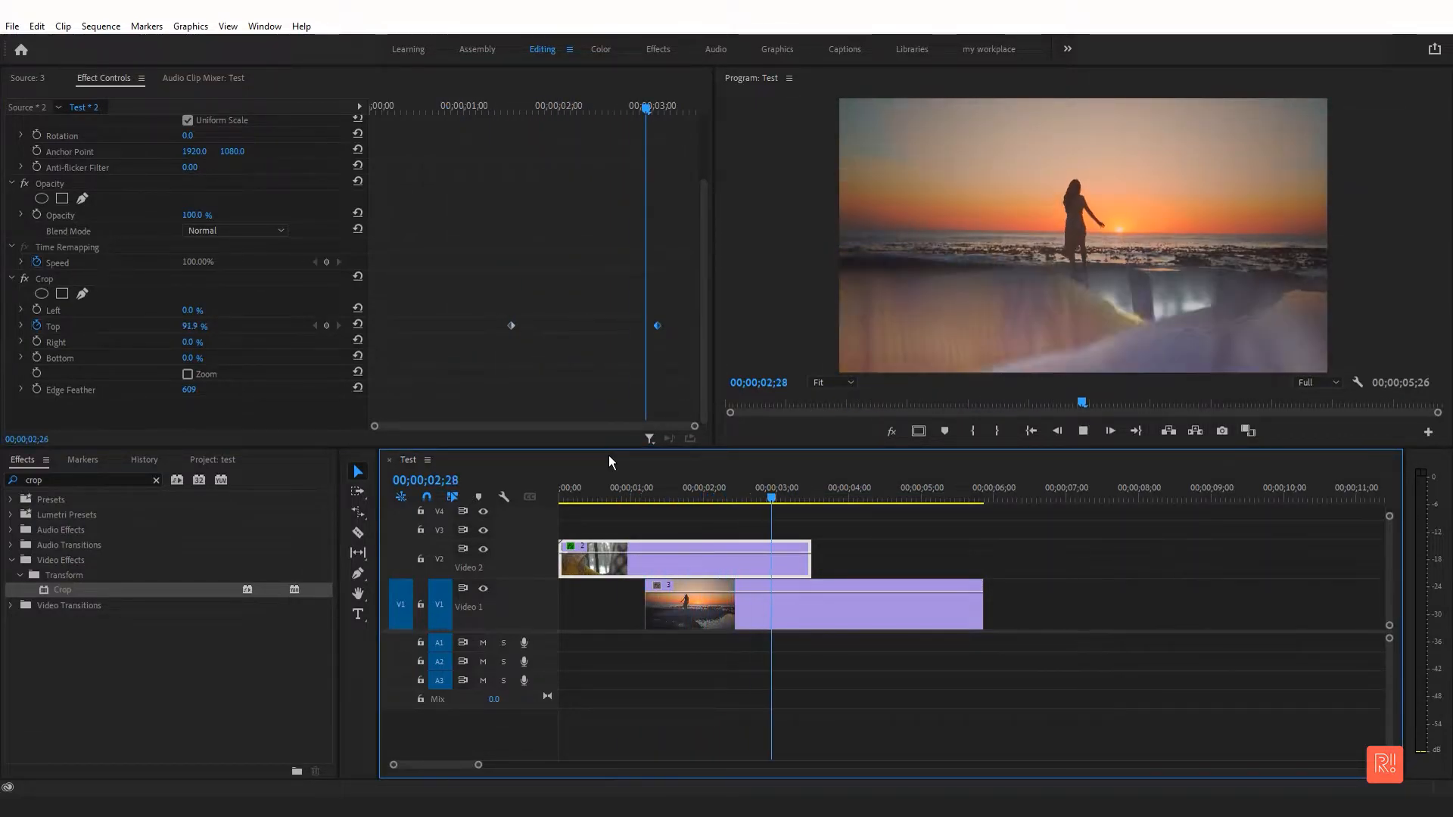
key("space")
key("Home")
key("space")
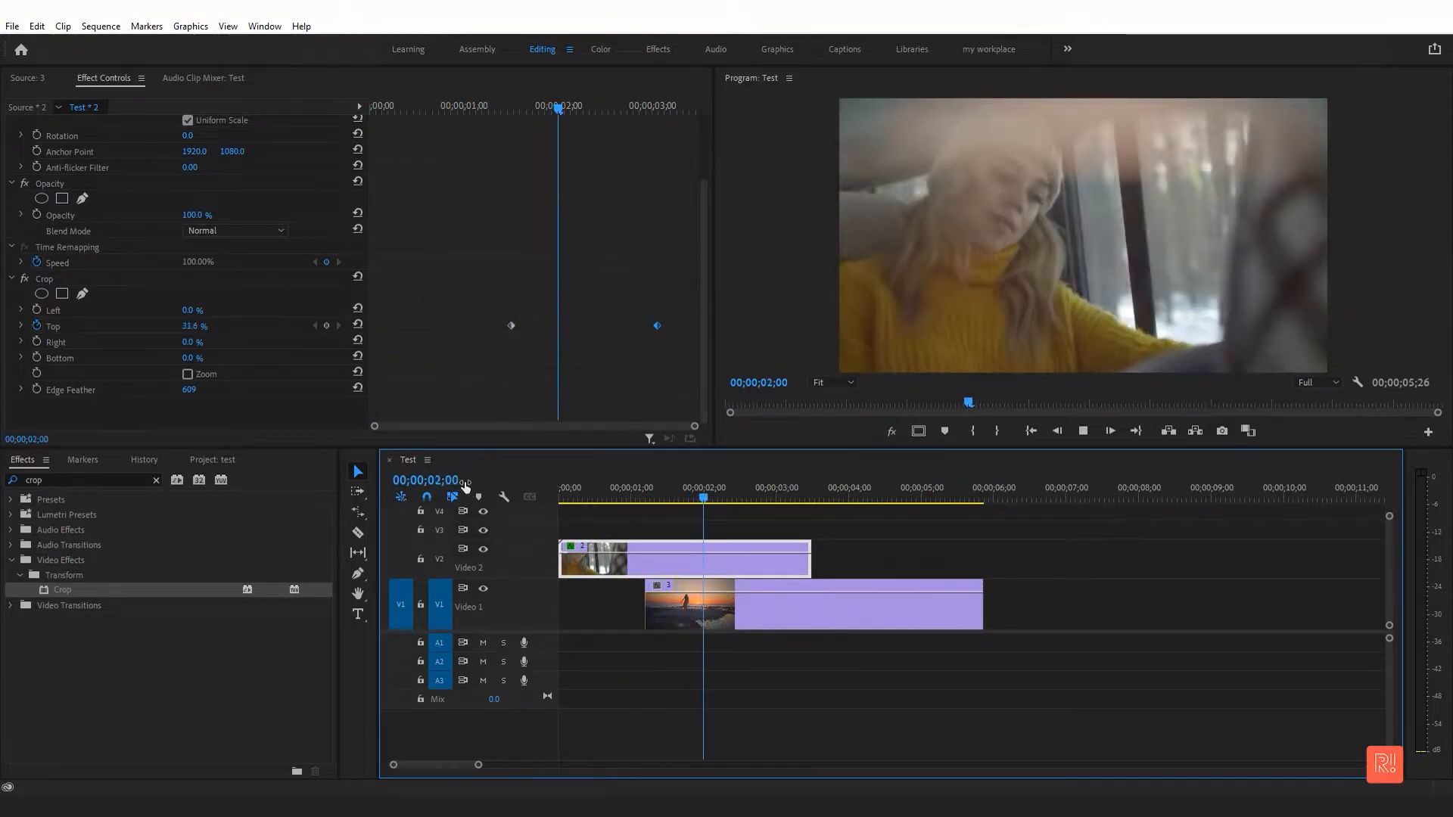
key("space")
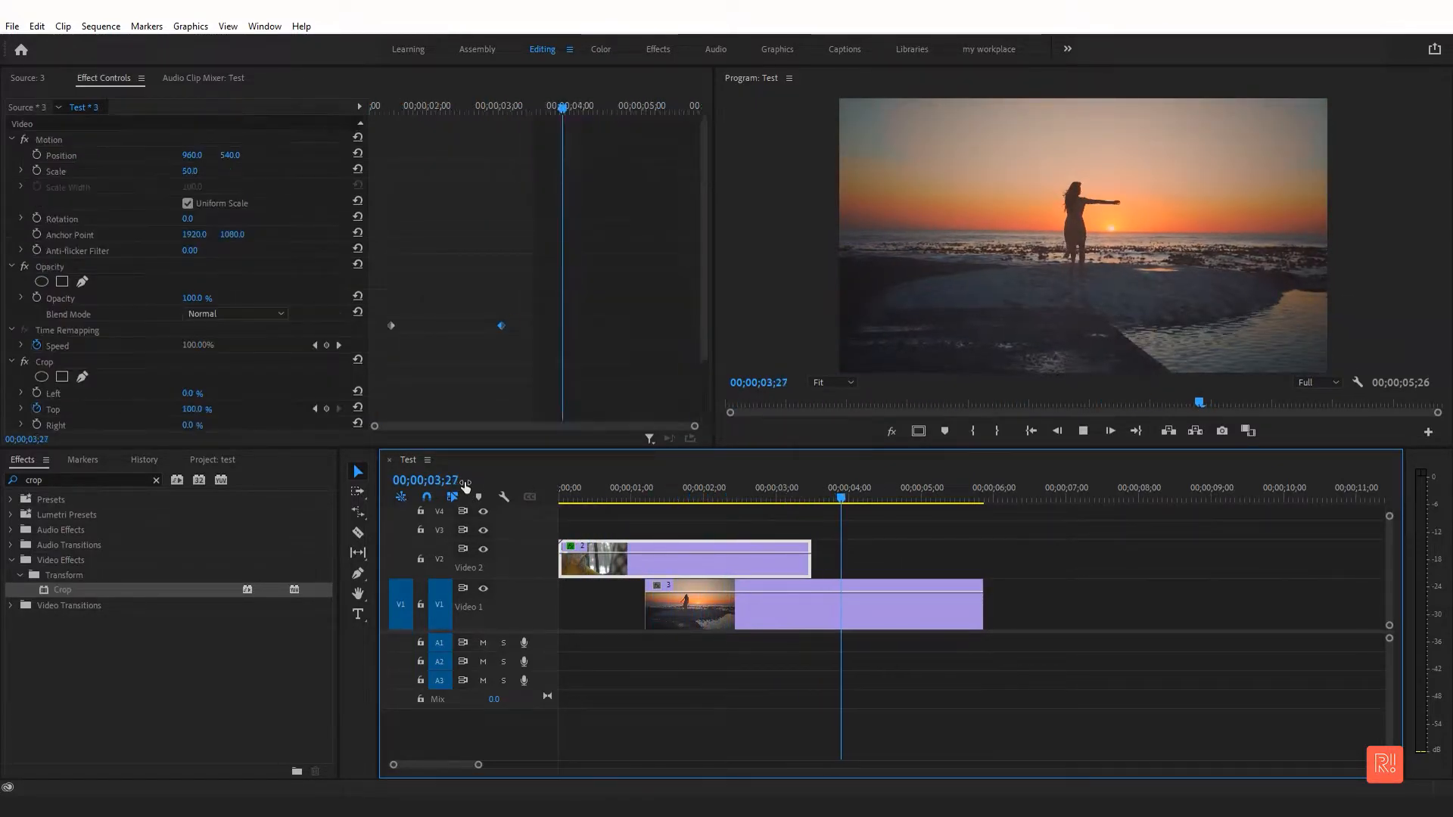
Scrub through the feathered crop wipe and play it again from the sequence start.
left_click(683, 498)
left_click(735, 498)
left_click_drag(769, 498, 650, 506)
left_click_drag(551, 507, 495, 475)
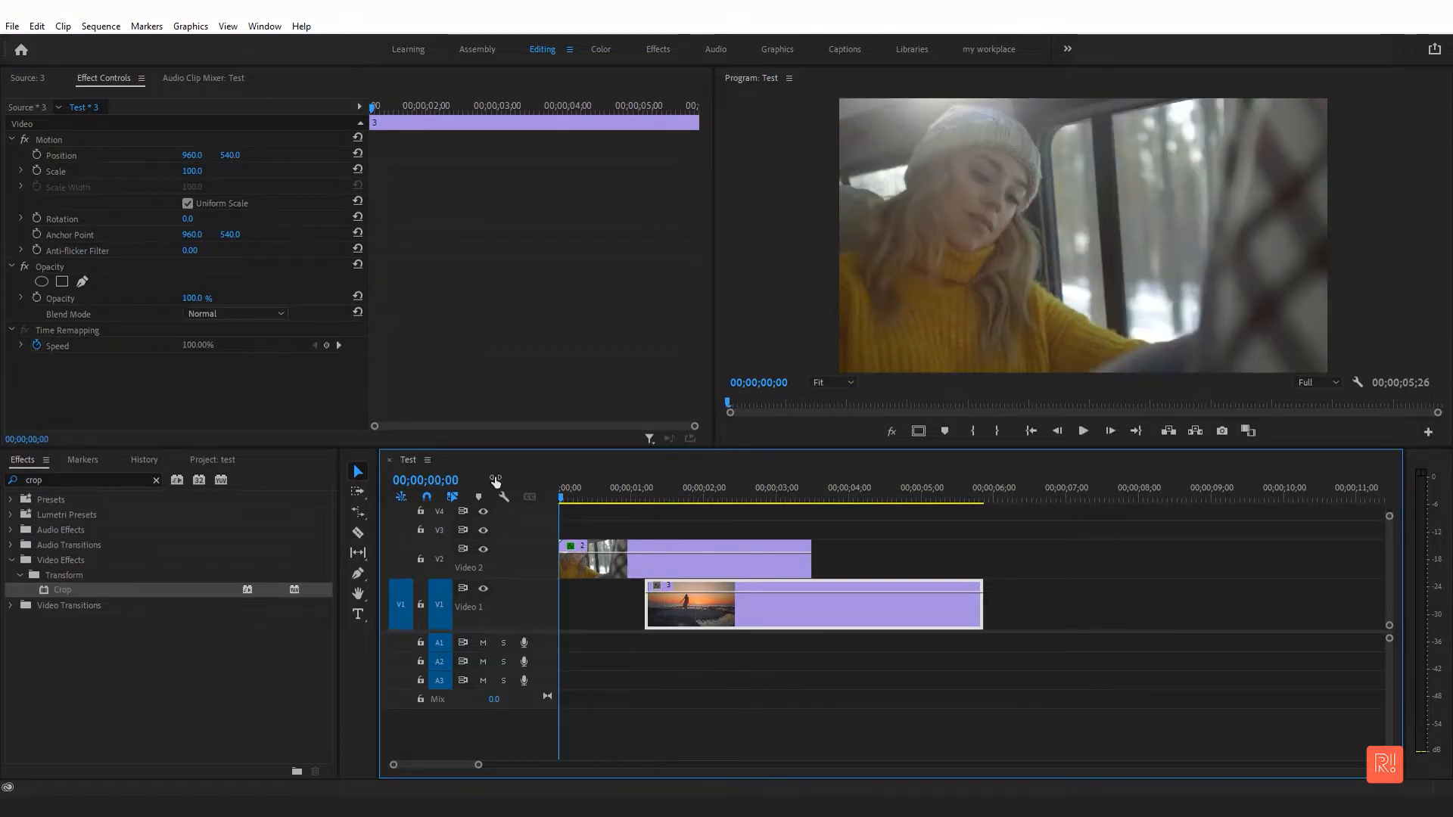
key("space")
key("space")
left_click_drag(681, 496, 732, 499)
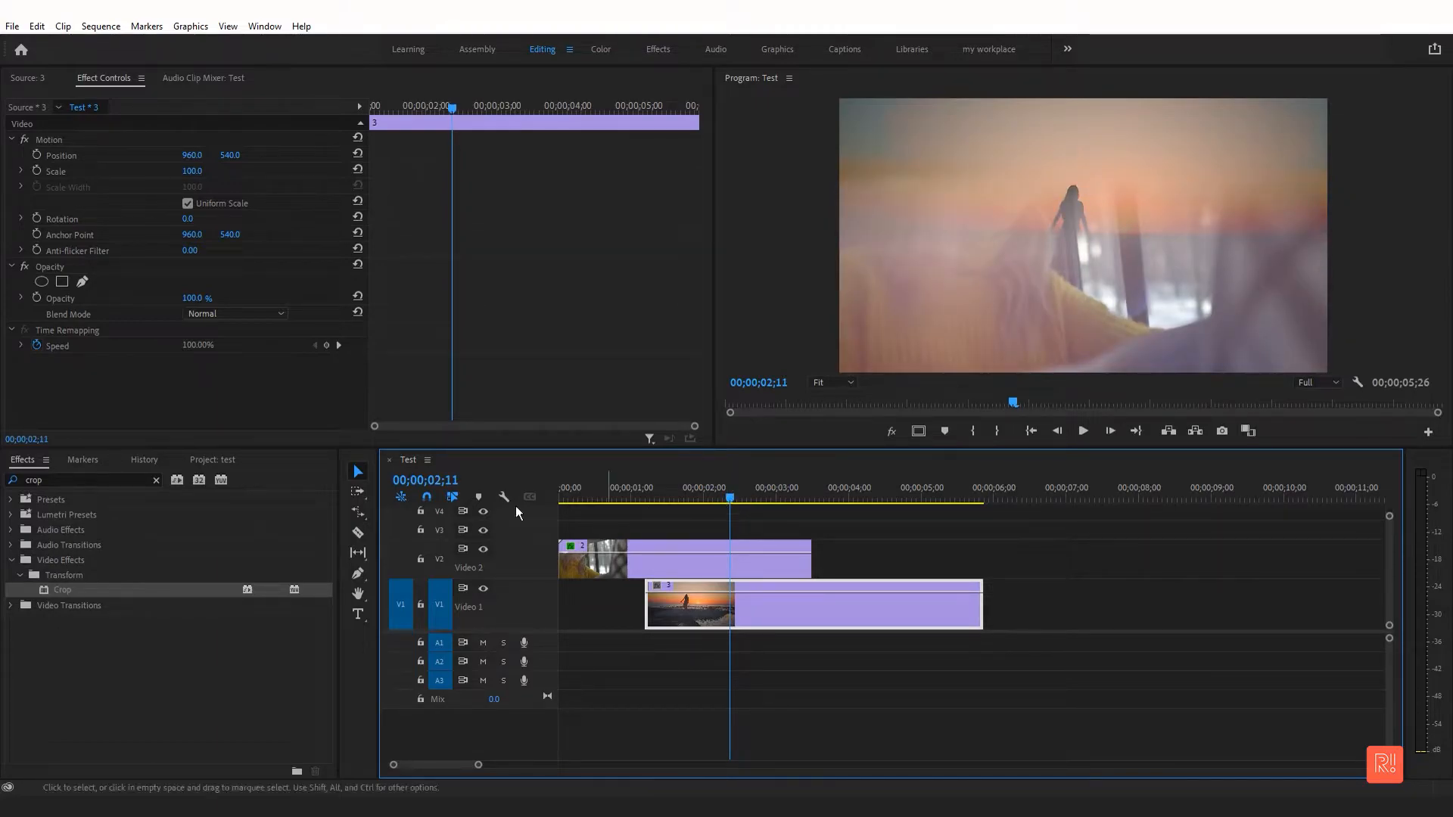
Place an Adjustment Layer on V3 from the sequence start to the end of clip 3 and apply the Crop effect to it.
left_click(211, 460)
left_click_drag(163, 695, 901, 538)
left_click_drag(915, 531, 984, 529)
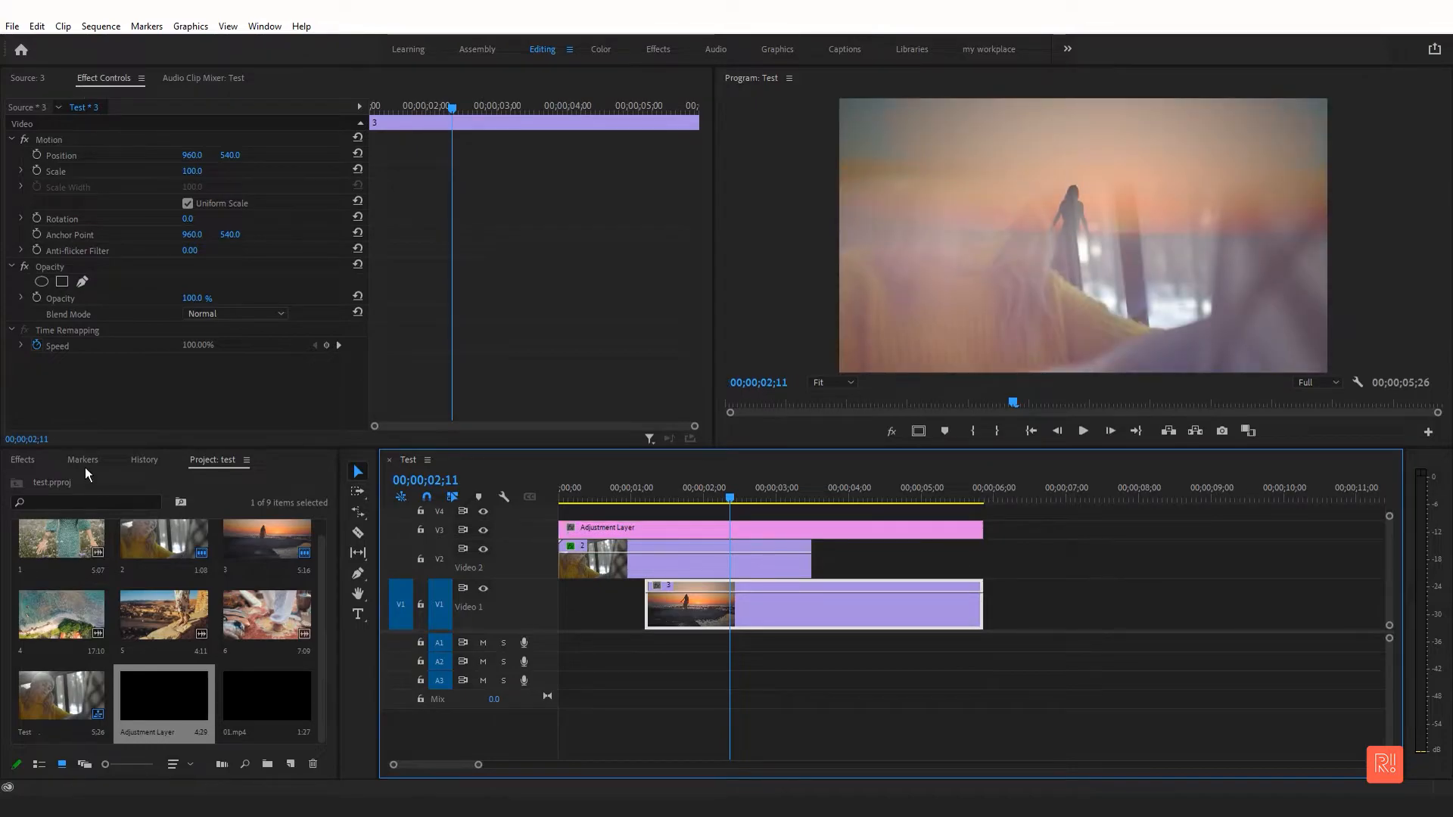
key("shift+7")
left_click_drag(62, 590, 616, 523)
Set the V3 adjustment layer's Crop Top and Bottom to 15%.
scroll(184, 384, "down", 1)
left_click(191, 363)
key("Return")
left_click(208, 391)
type("15")
key("Return")
Play back and scrub through the letterboxed crop-wipe transition.
left_click(614, 501)
key("space")
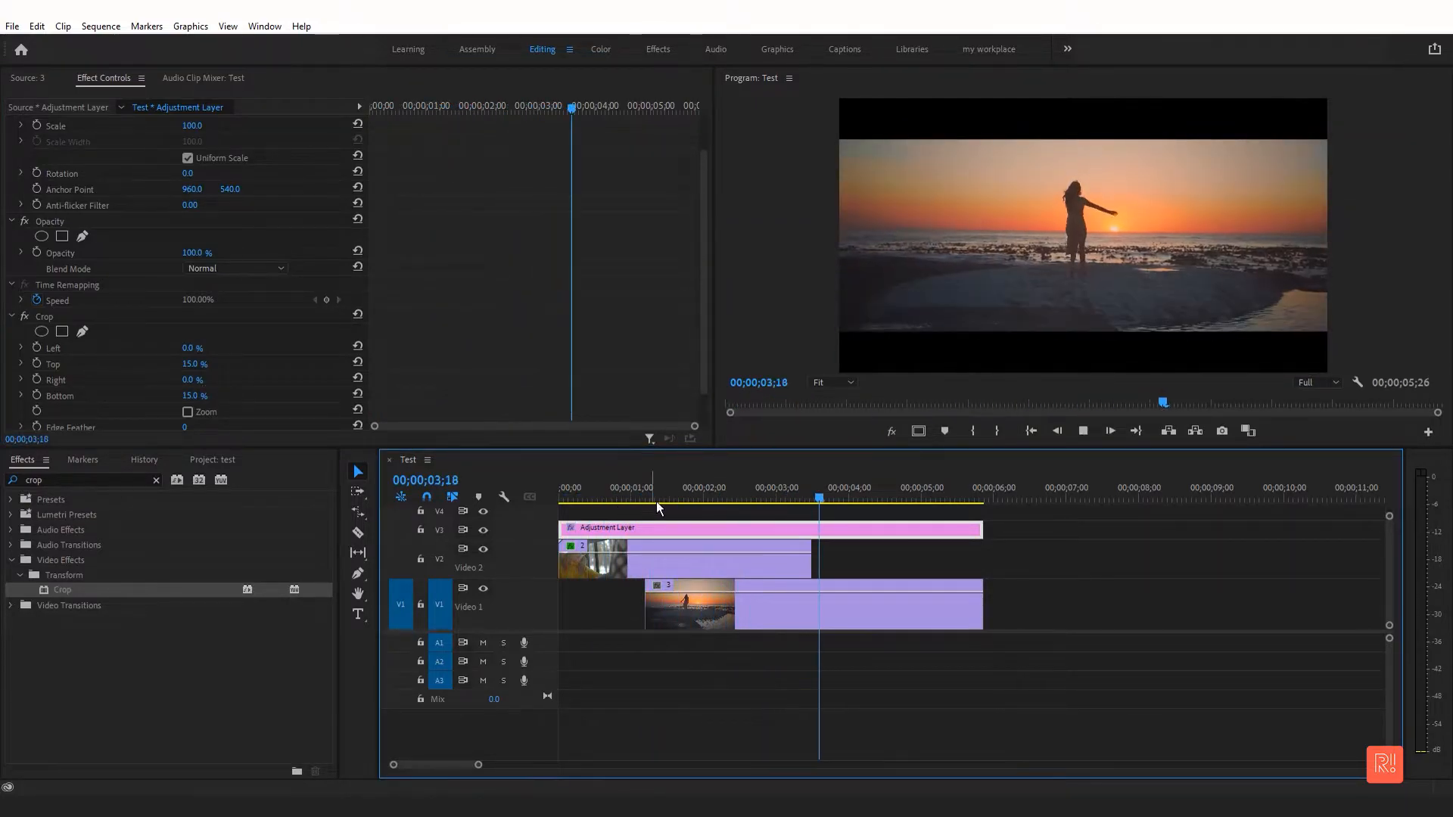
key("space")
left_click(637, 493)
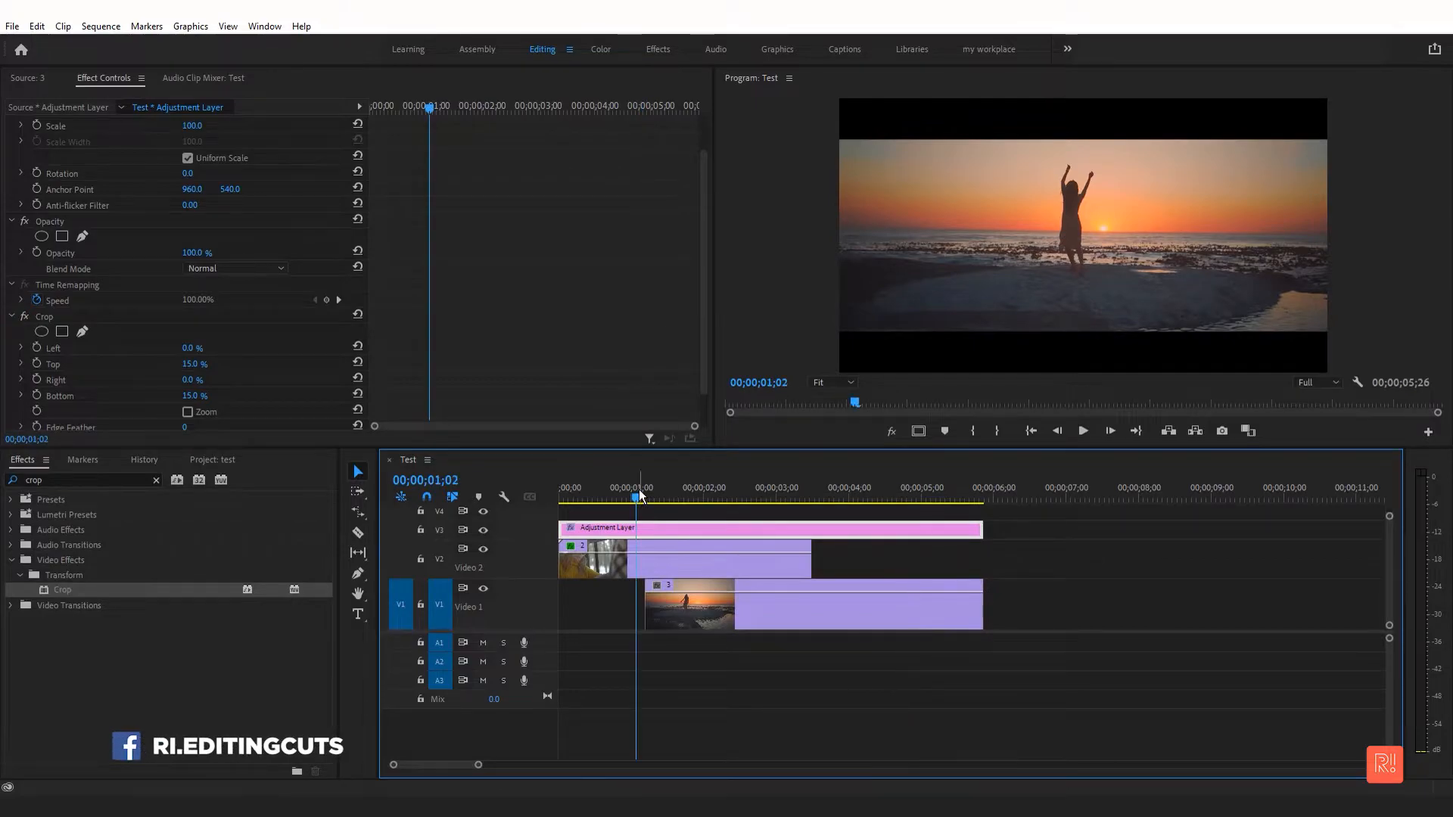
left_click_drag(640, 488, 800, 503)
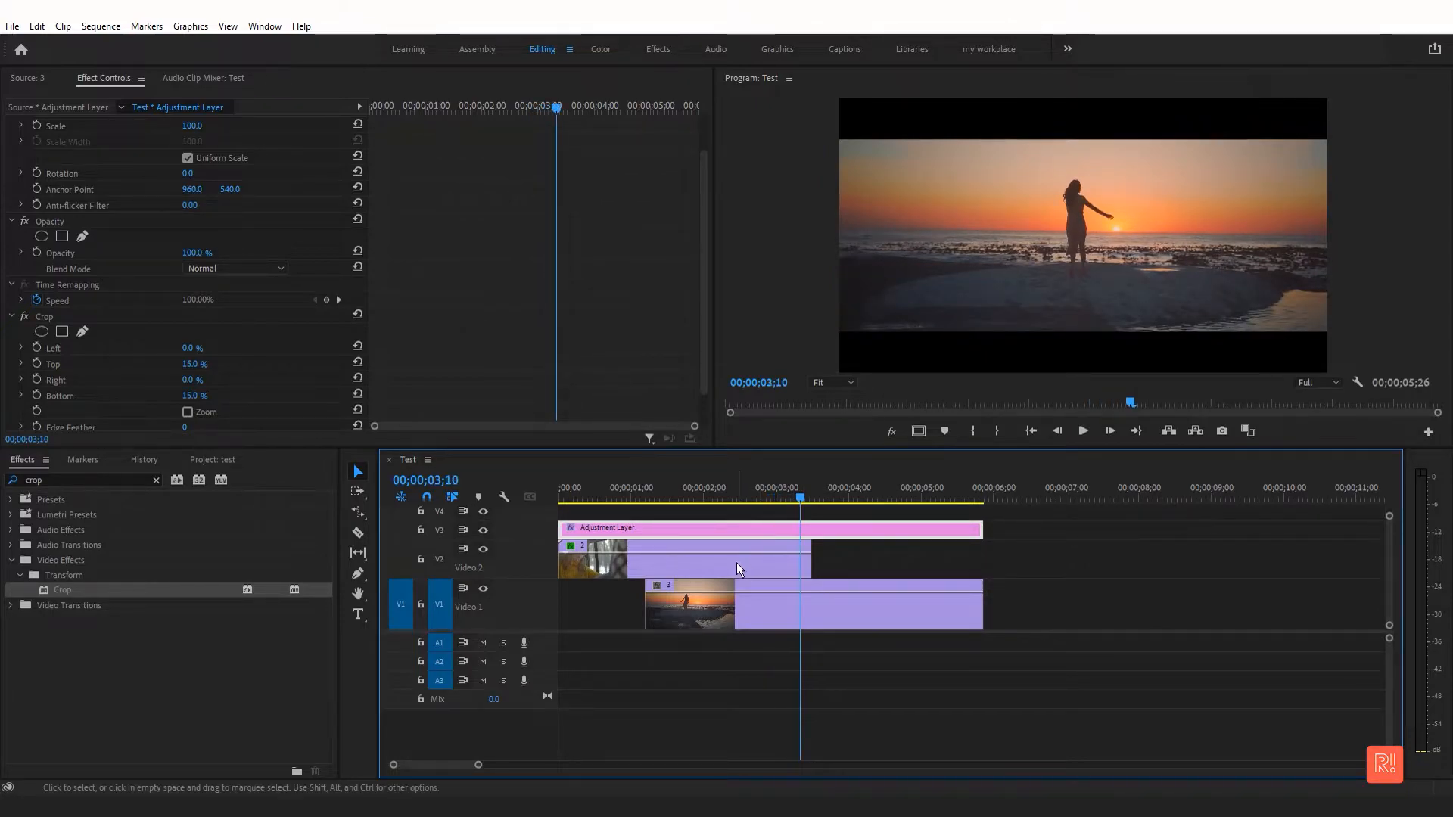
left_click(721, 497)
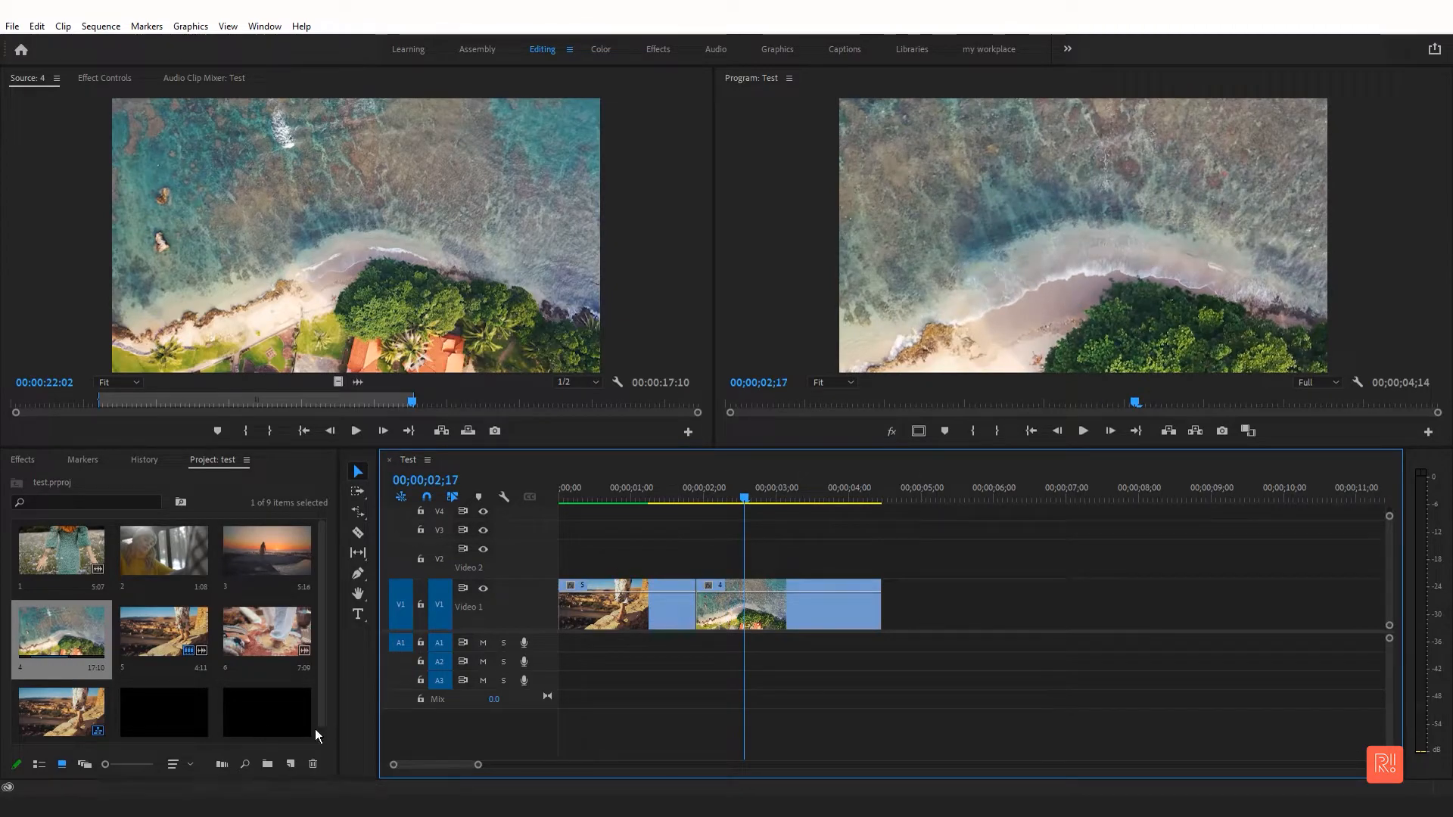
Place an Adjustment Layer on V2 above clips 5 and 4, starting at the sequence start.
scroll(445, 697, "down", 2)
scroll(271, 693, "down", 1)
left_click_drag(184, 691, 451, 583)
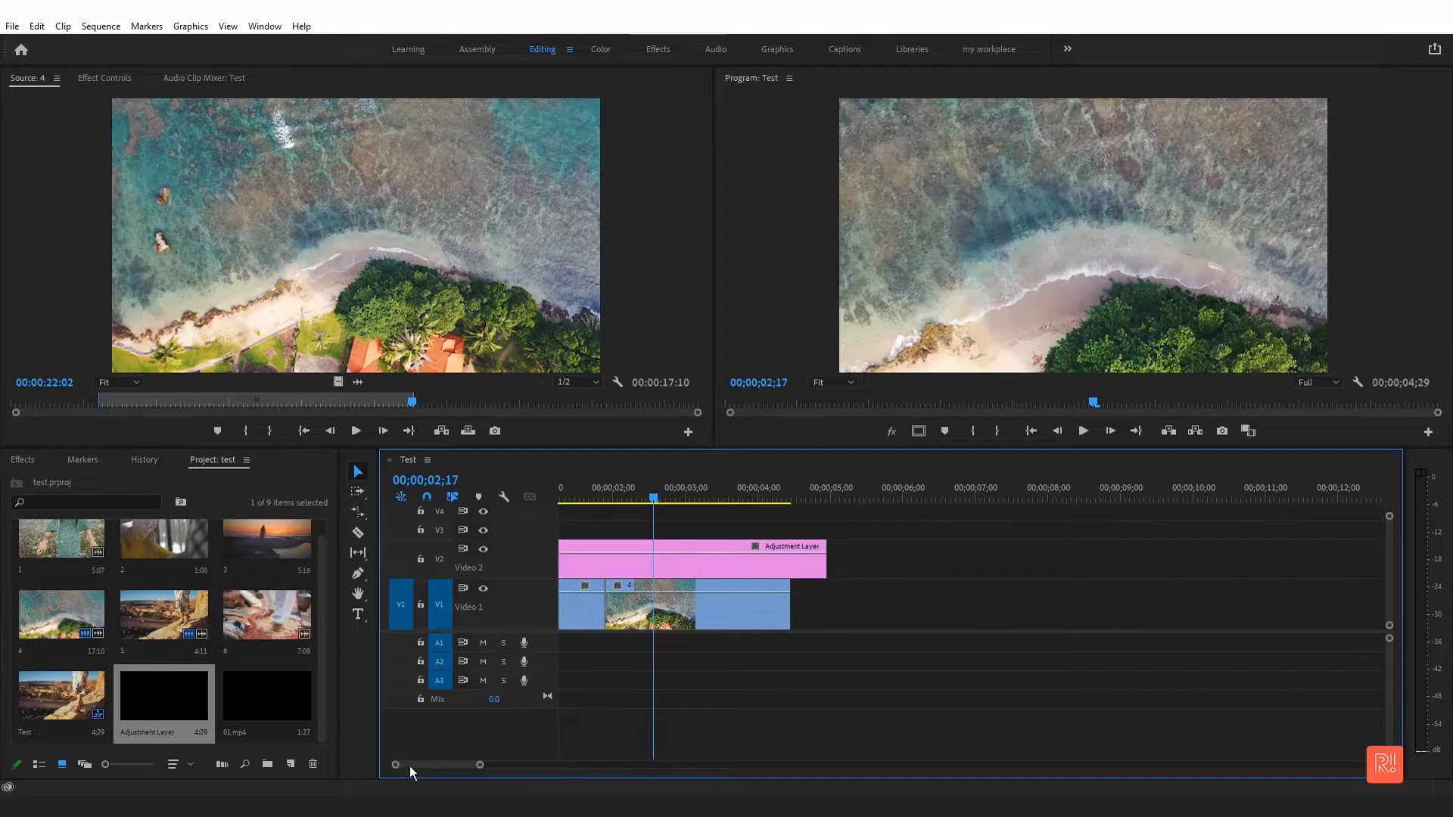
scroll(413, 772, "up", 2)
left_click(904, 564)
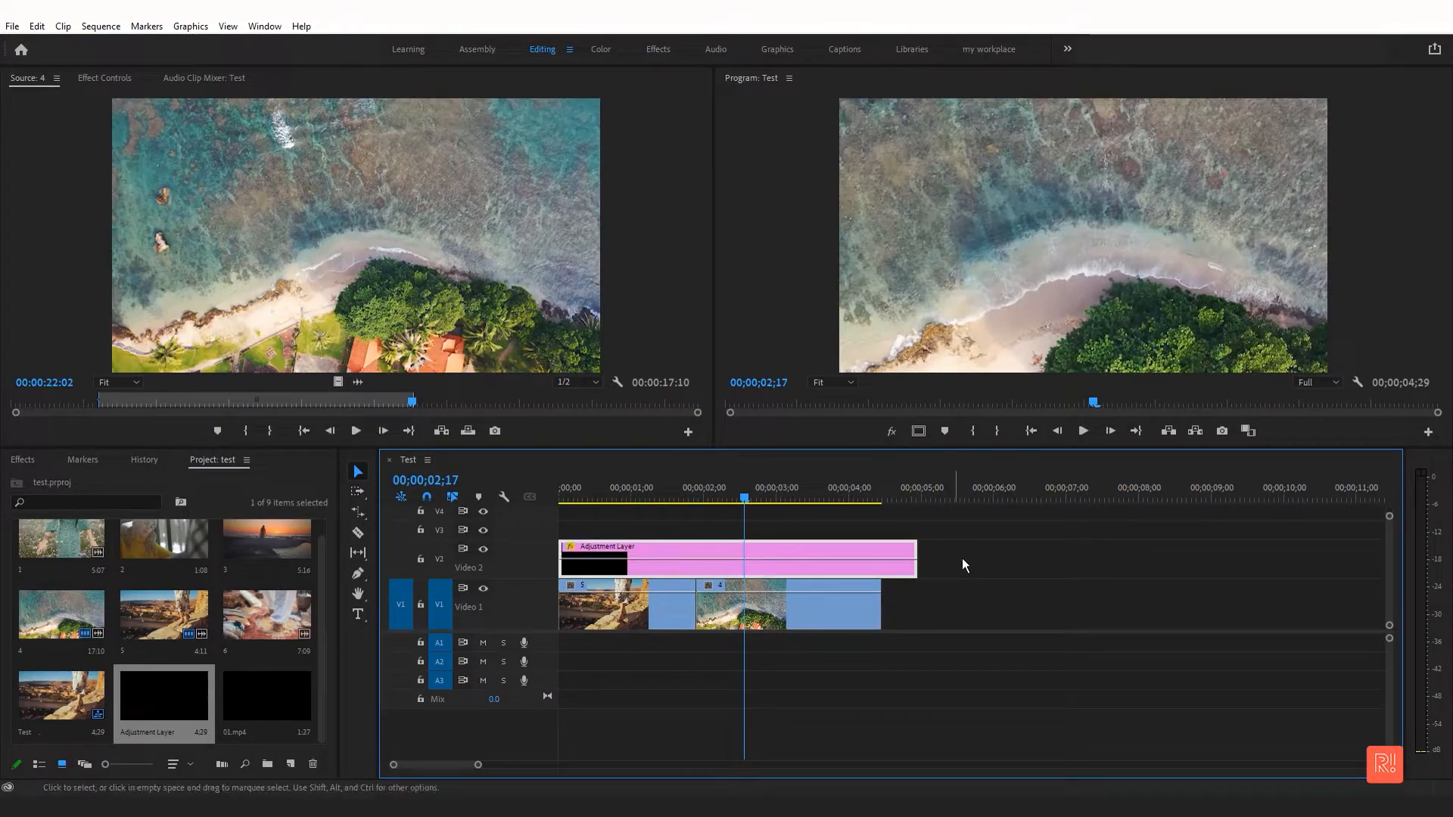
Trim and position the V2 adjustment layer over the cut between clips 5 and 4, from about 00;00;01;13 to 00;00;02;16.
left_click_drag(916, 563, 746, 565)
left_click_drag(564, 566, 690, 567)
key("=")
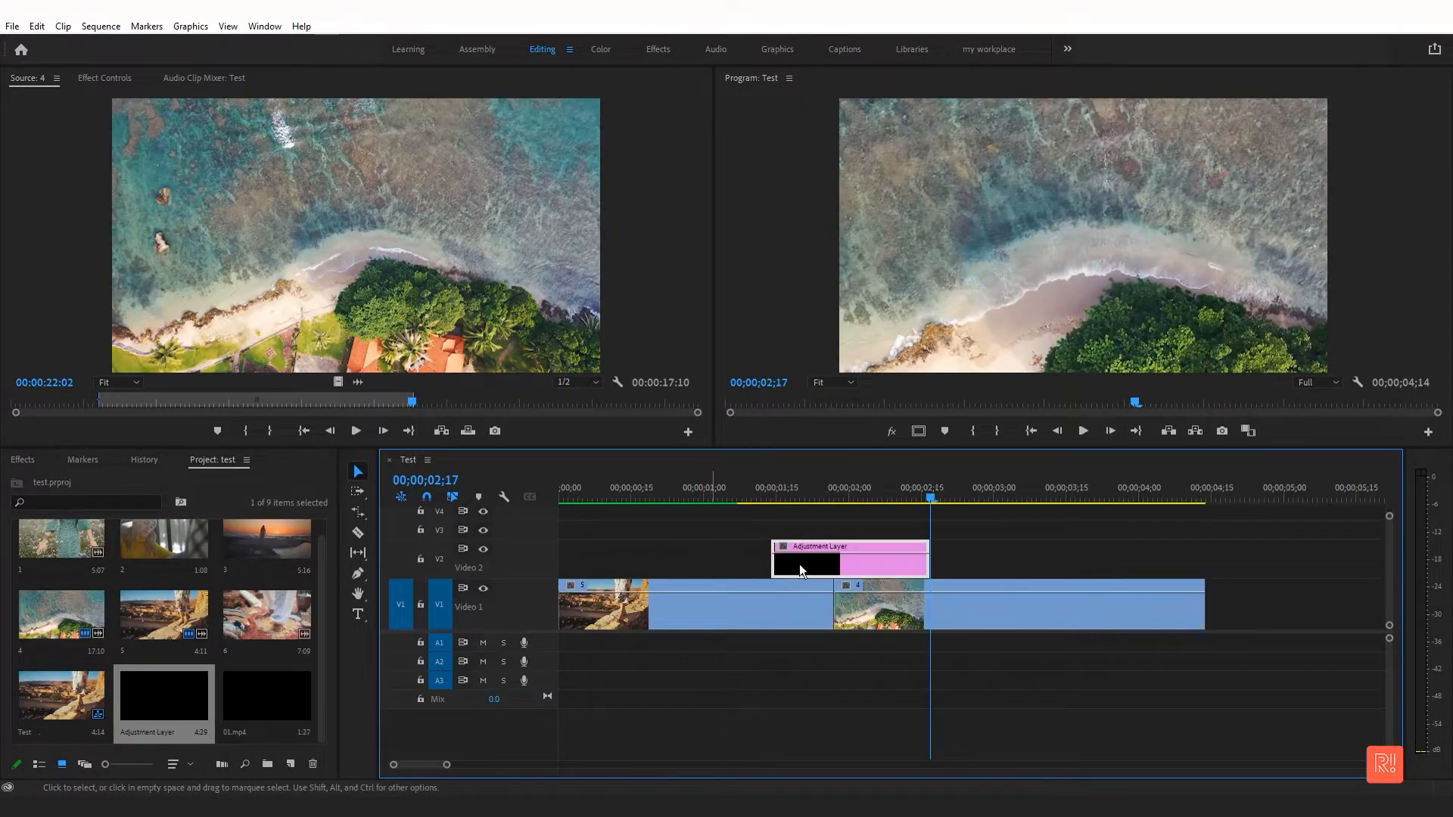
key("=")
left_click_drag(820, 567, 810, 570)
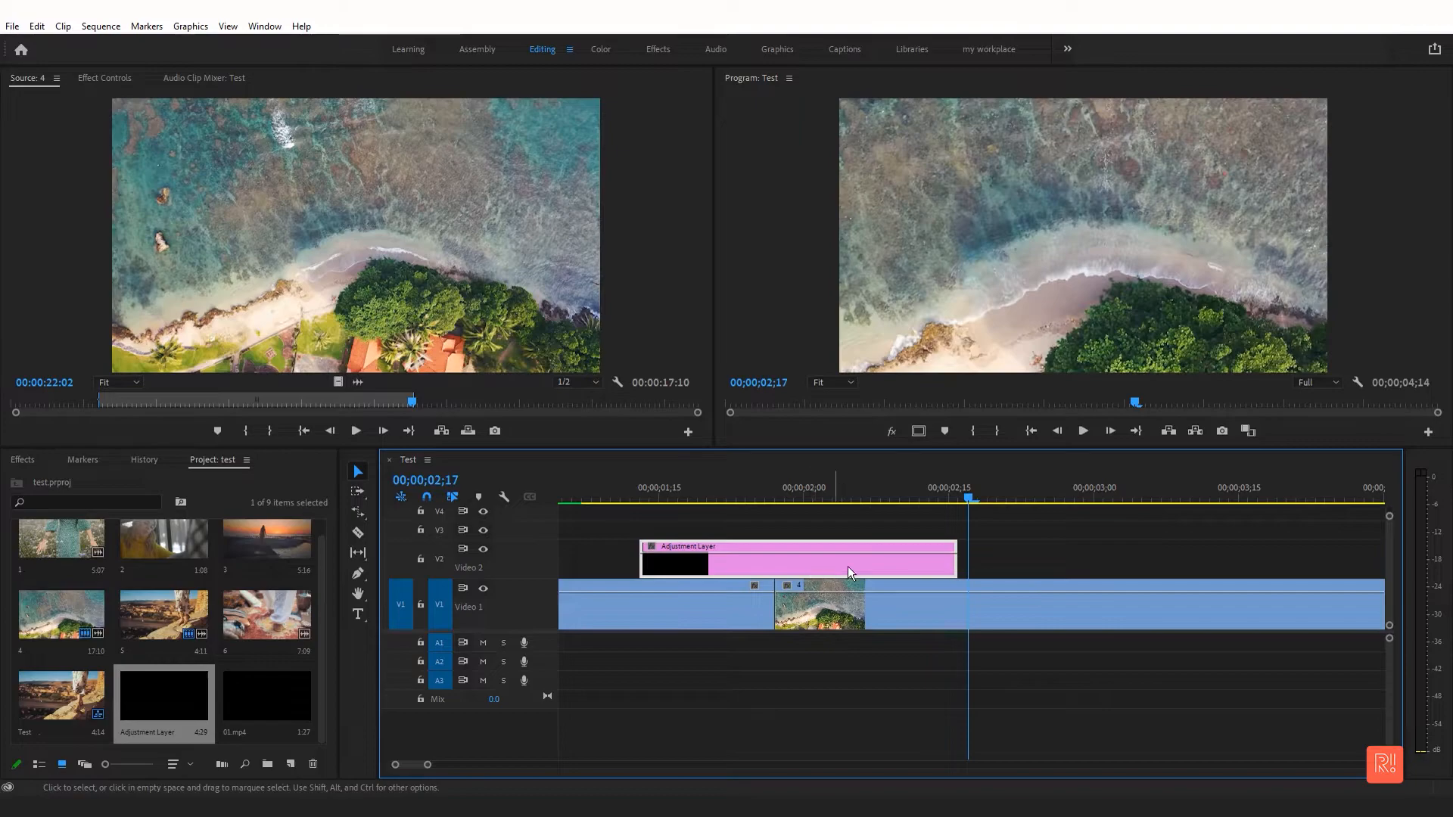
Split the V2 adjustment layer exactly at the cut between clips 5 and 4, undoing the misplaced split.
left_click(783, 564)
key("ctrl+z")
left_click(775, 568)
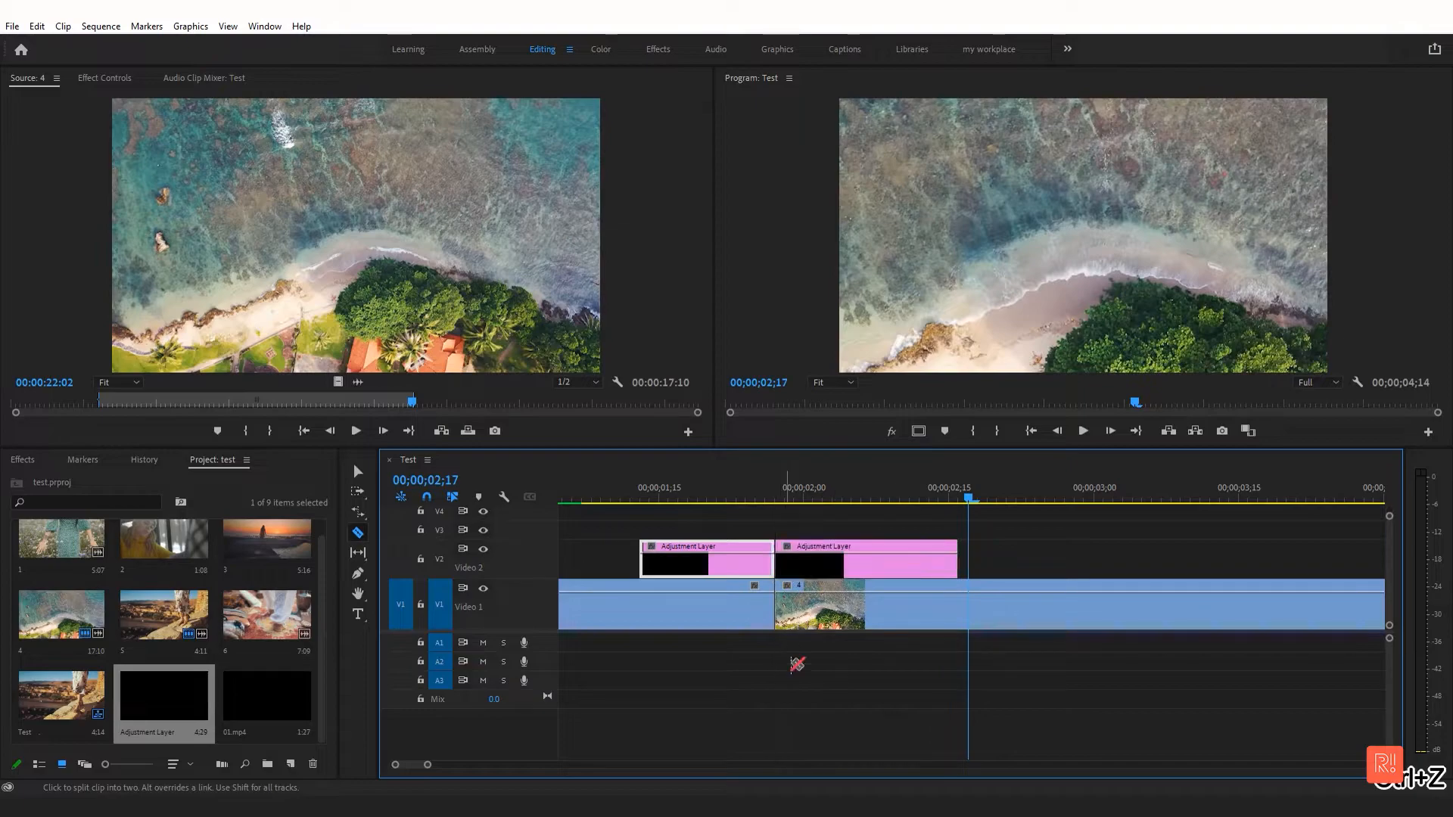
Apply the Push slide transition at the split between the two V2 adjustment layers.
key("v")
left_click(802, 571)
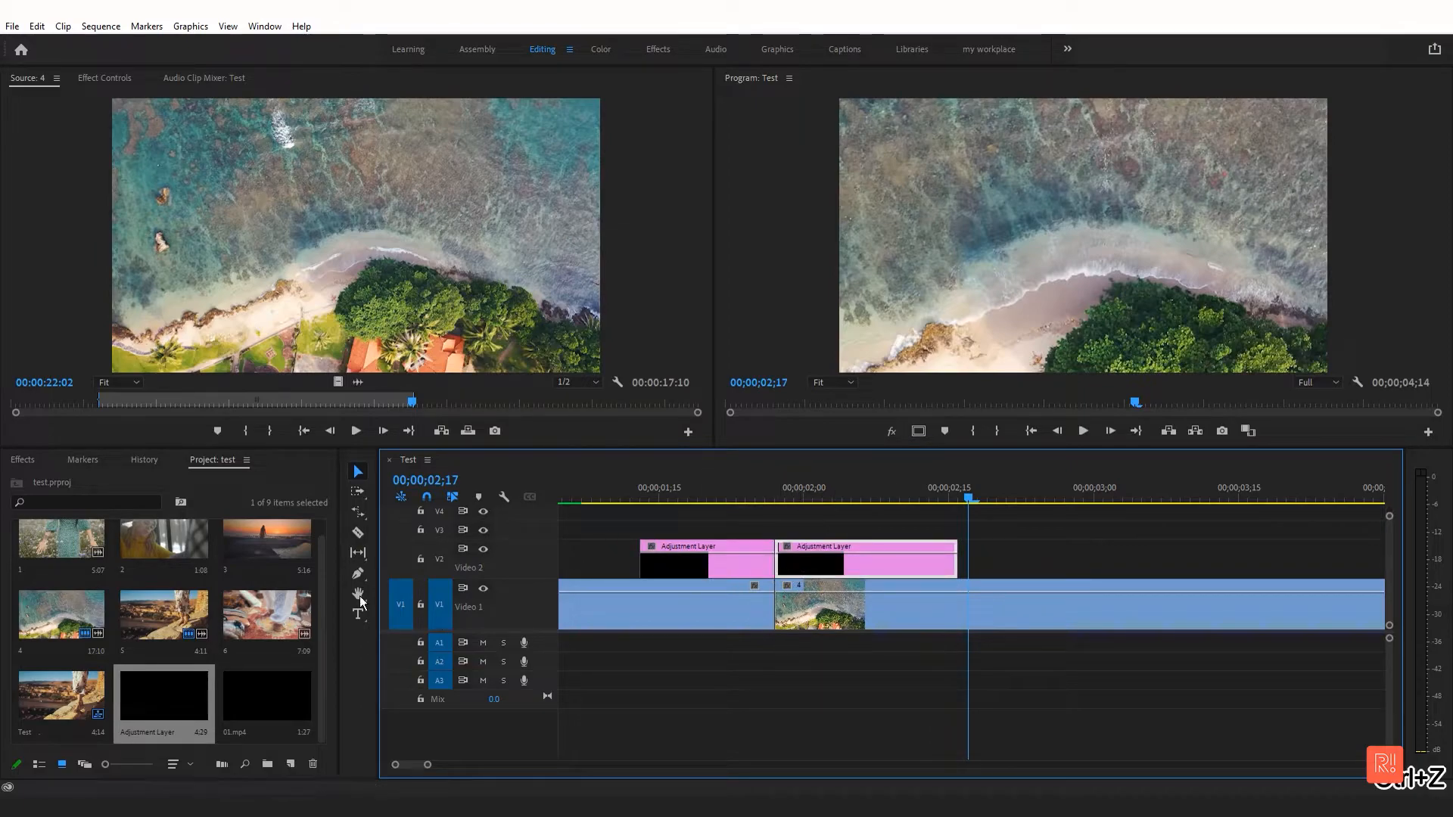
left_click(23, 460)
left_click(10, 575)
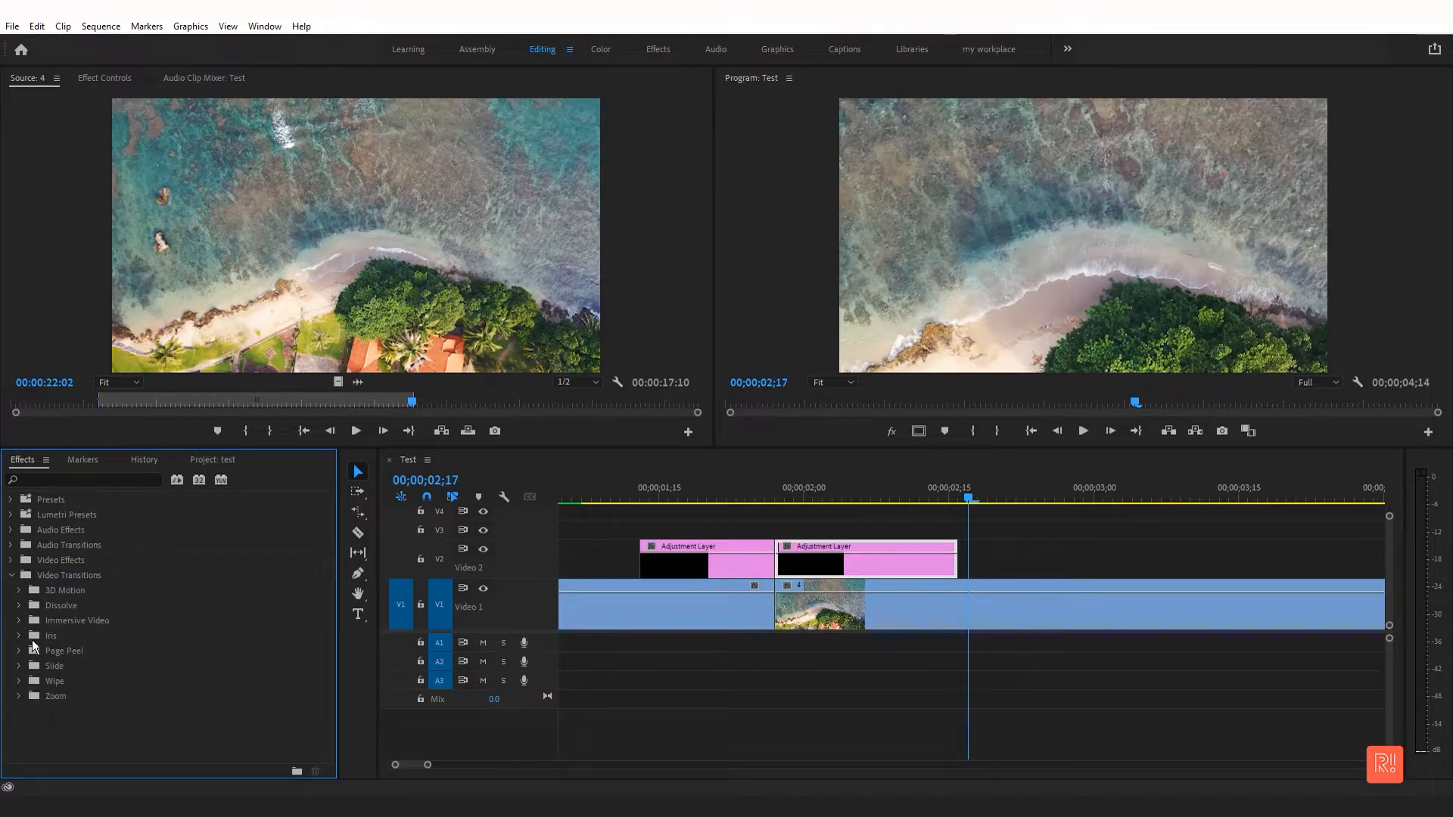
left_click(19, 666)
scroll(156, 635, "down", 1)
left_click_drag(48, 681, 773, 571)
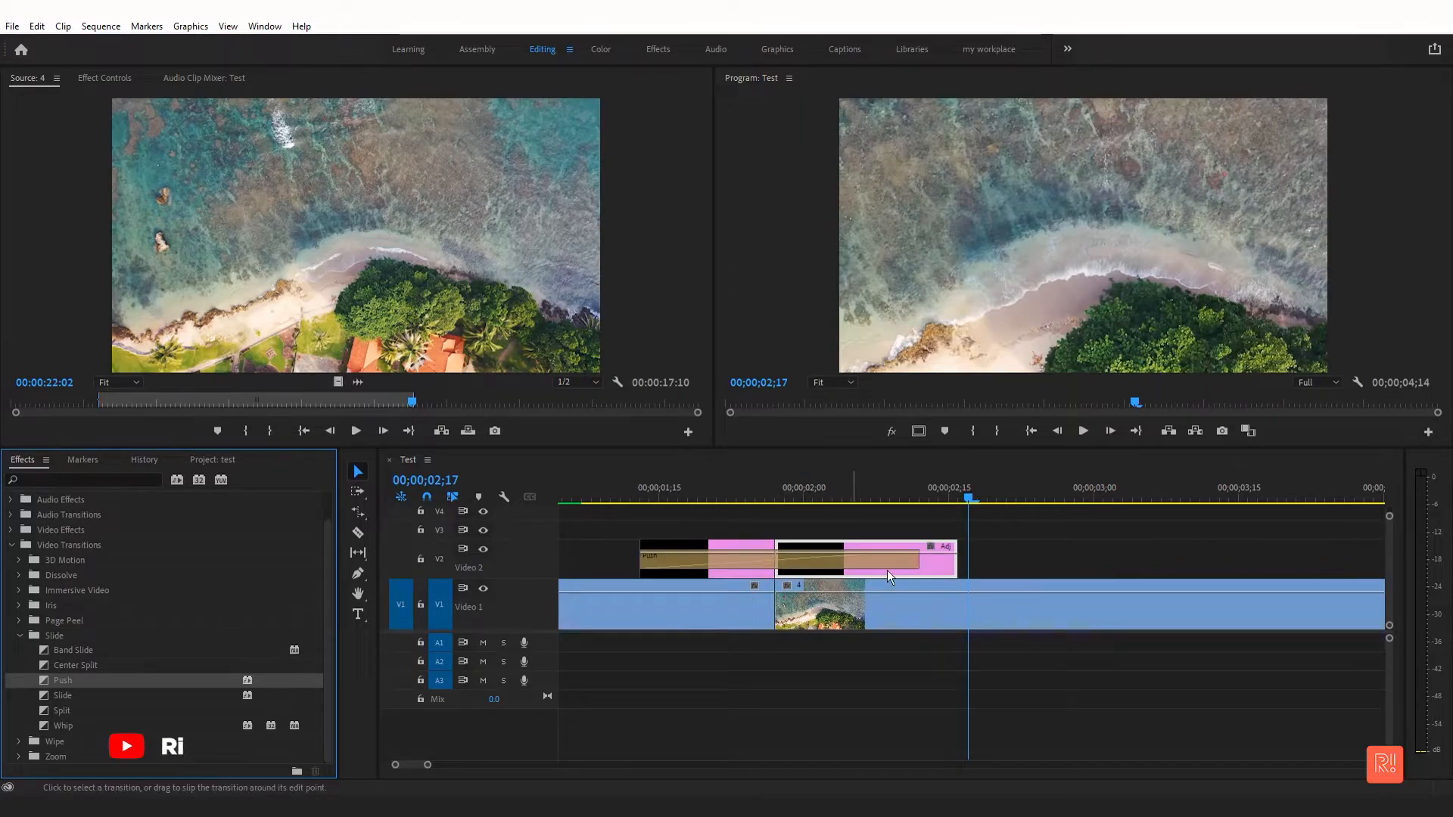
Extend the outer ends of the two V2 adjustment layers to about 00;00;01;00 and 00;00;02;22, and scrub over the Push transition.
left_click_drag(637, 561, 555, 568)
scroll(788, 537, "down", 2)
scroll(764, 534, "up", 2)
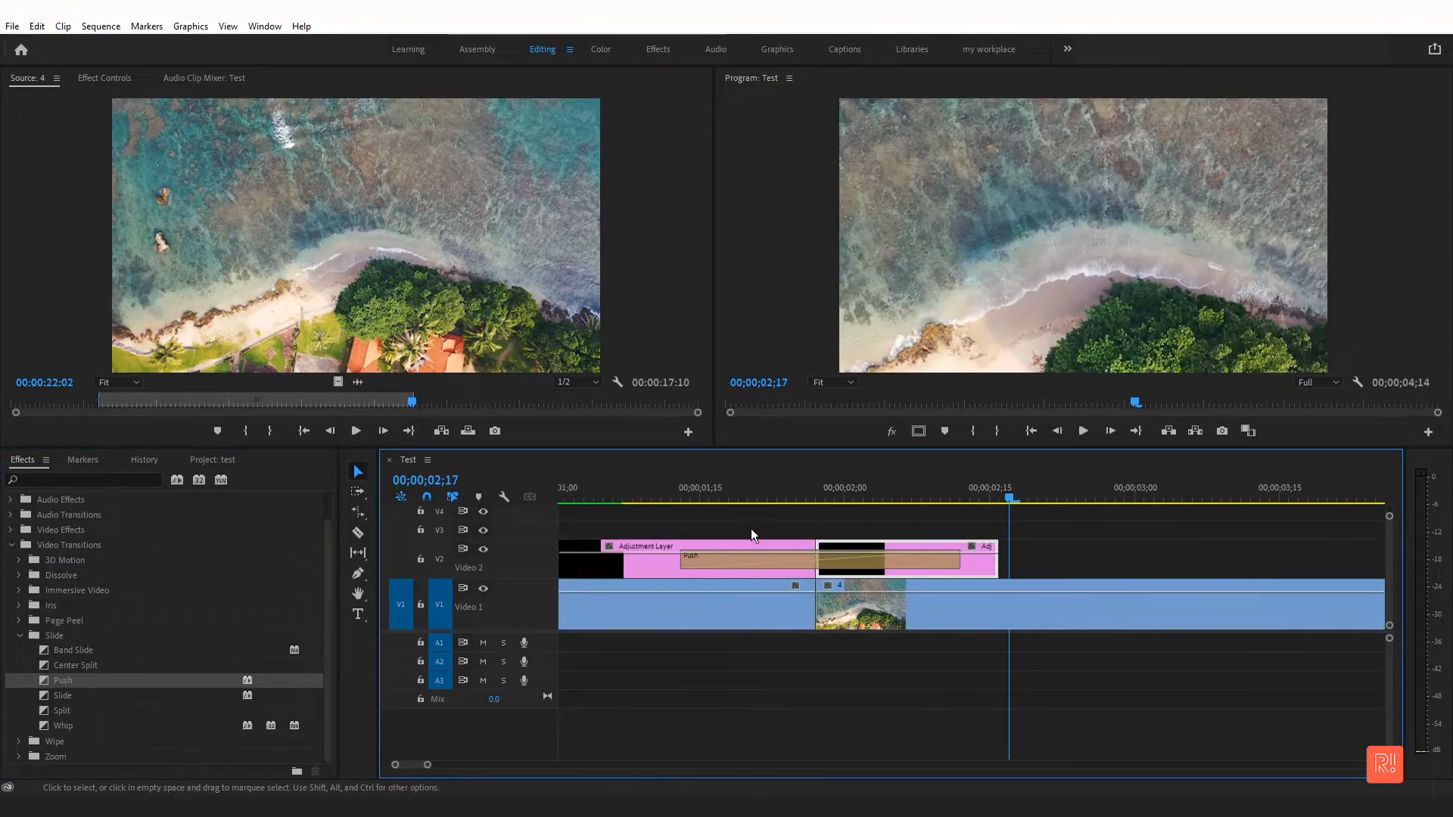
scroll(788, 534, "up", 2)
left_click(1192, 568)
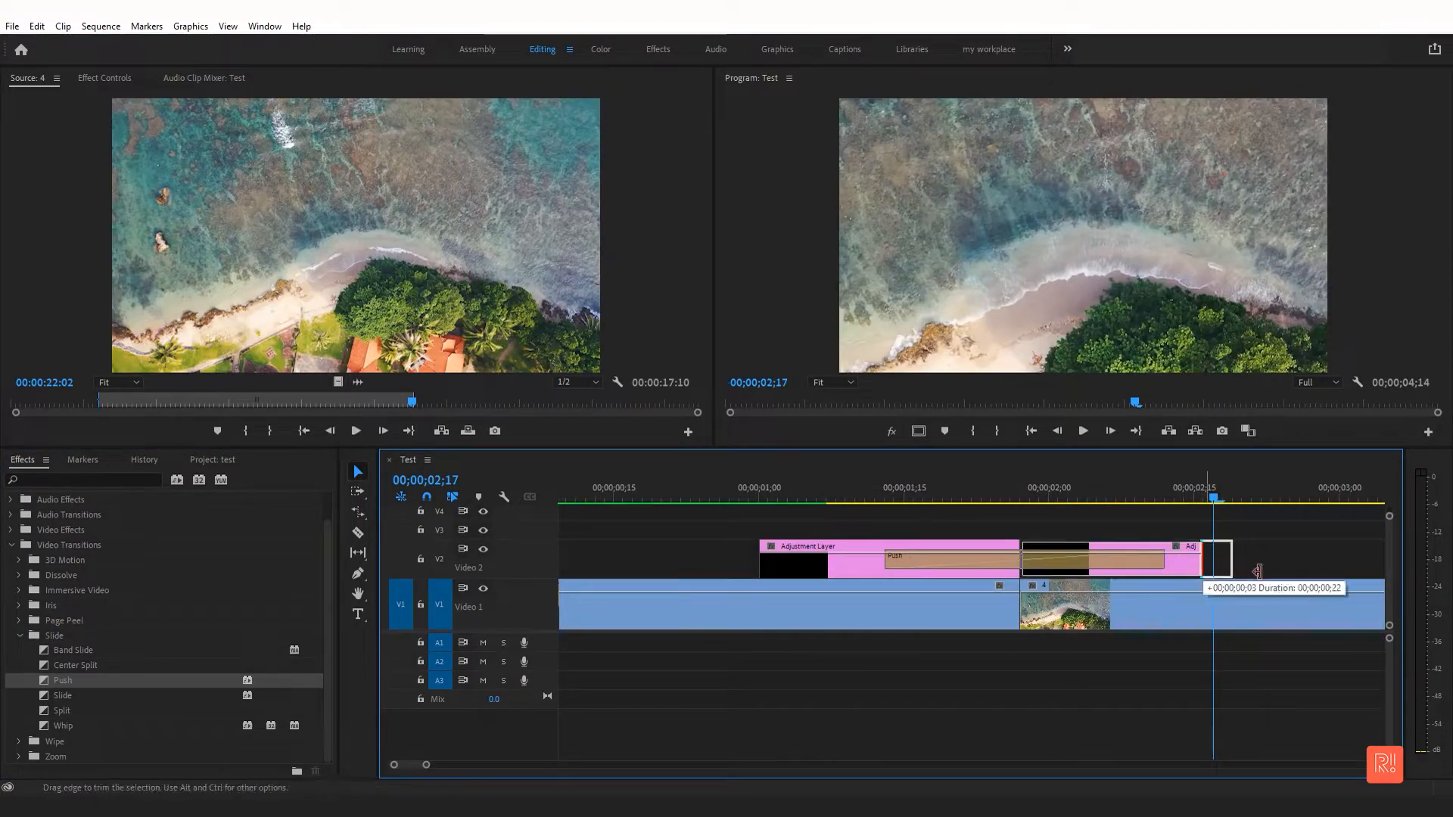
left_click_drag(426, 765, 478, 766)
left_click_drag(774, 504, 839, 504)
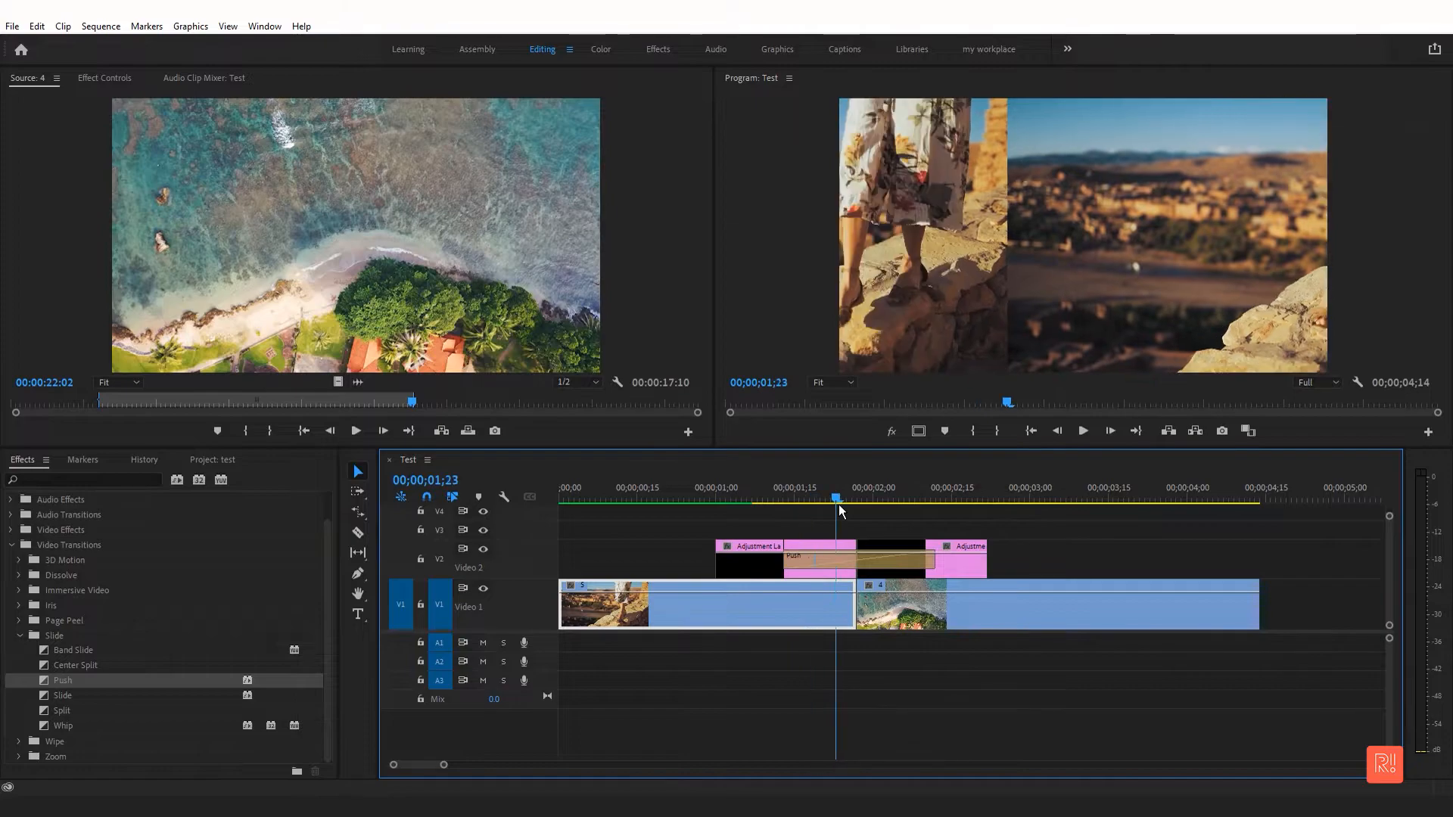
Place another Adjustment Layer on V3 above the V2 pair, cut it at the pair's end, and delete the excess.
left_click(734, 562)
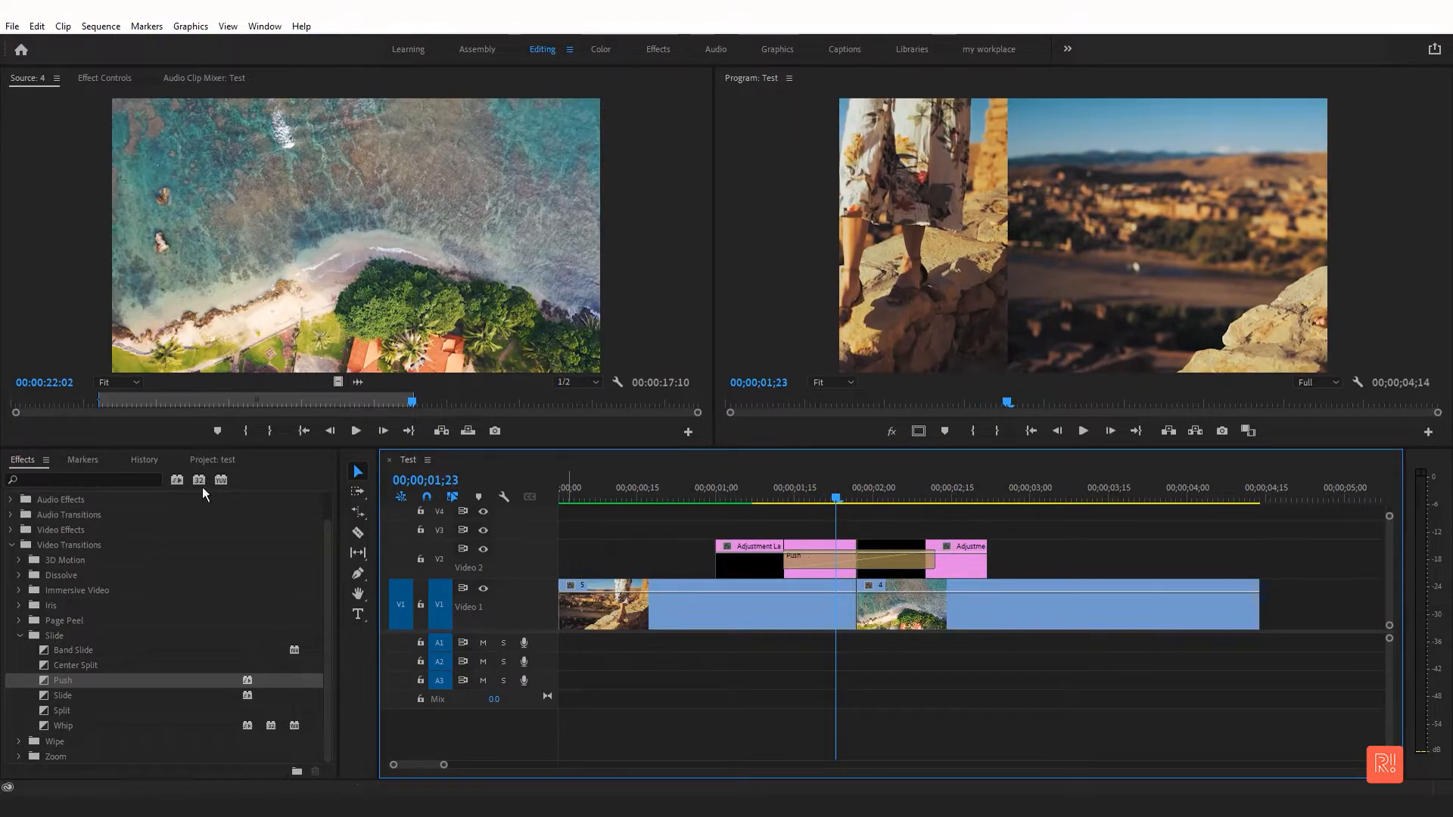
left_click(151, 460)
left_click(212, 460)
left_click(289, 693)
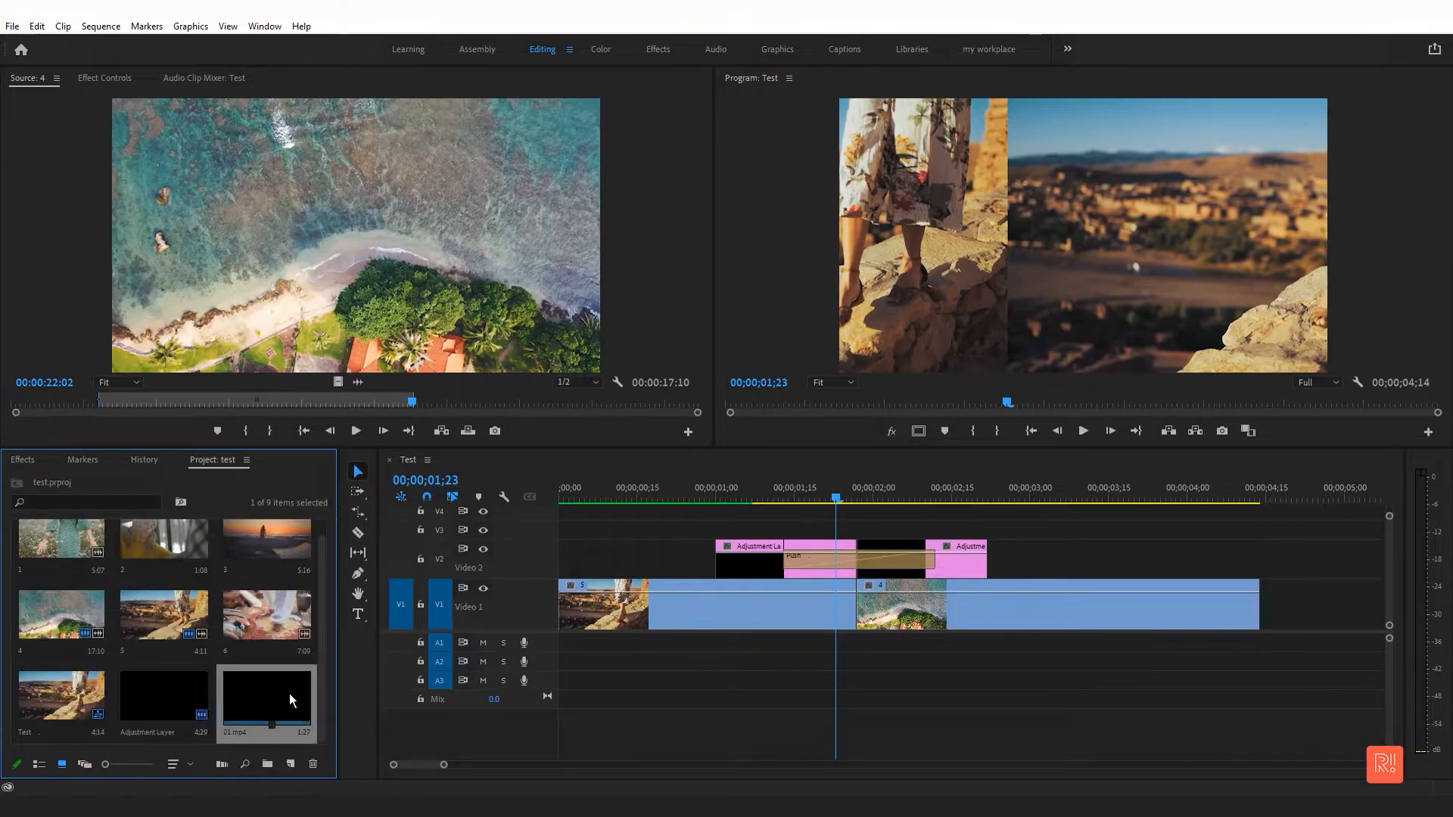
left_click_drag(145, 708, 715, 528)
key("c")
left_click(987, 529)
key("v")
left_click(1042, 531)
key("Delete")
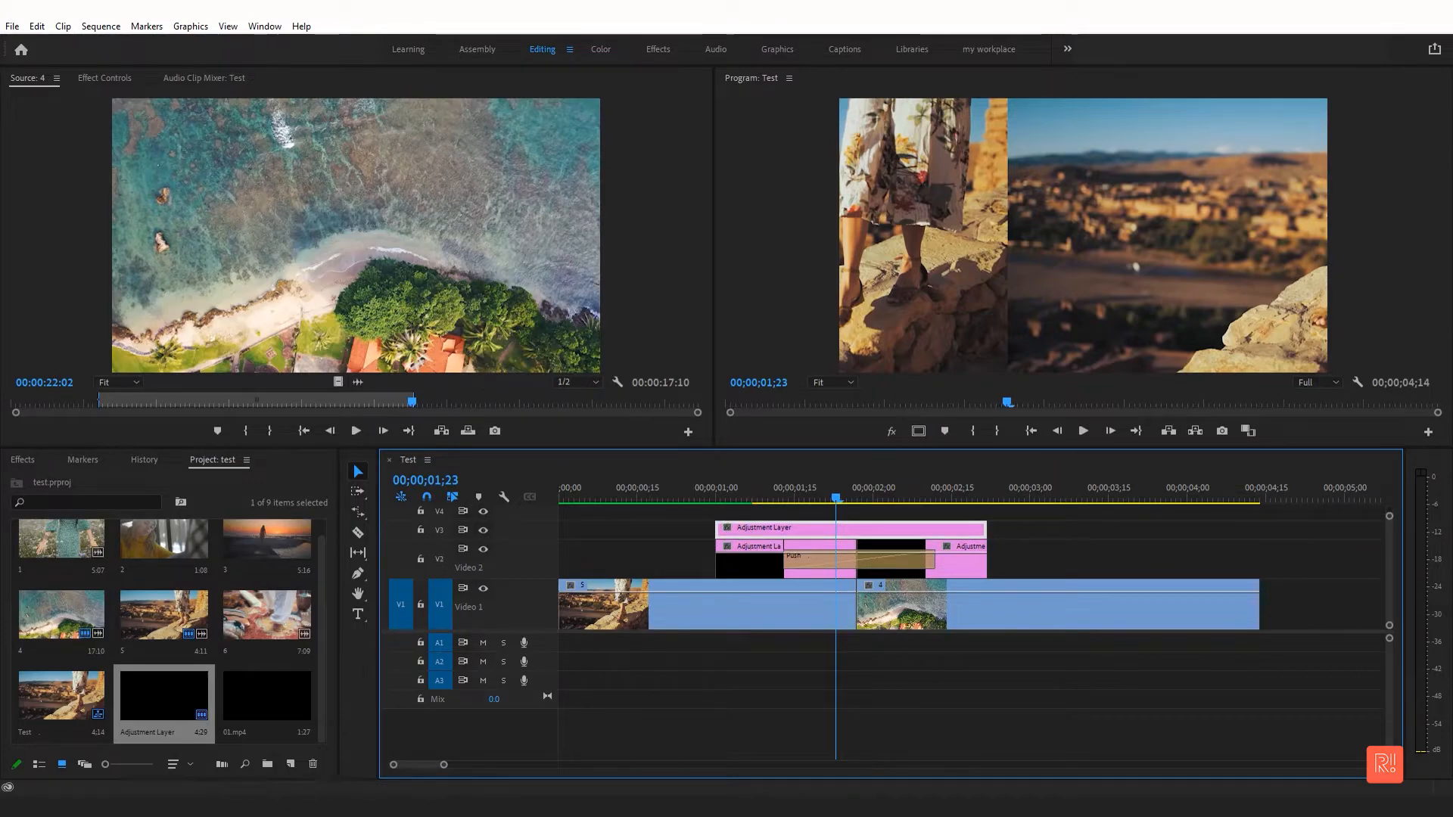
Apply the Directional Blur video effect from Blur & Sharpen to the V3 adjustment layer.
left_click(17, 458)
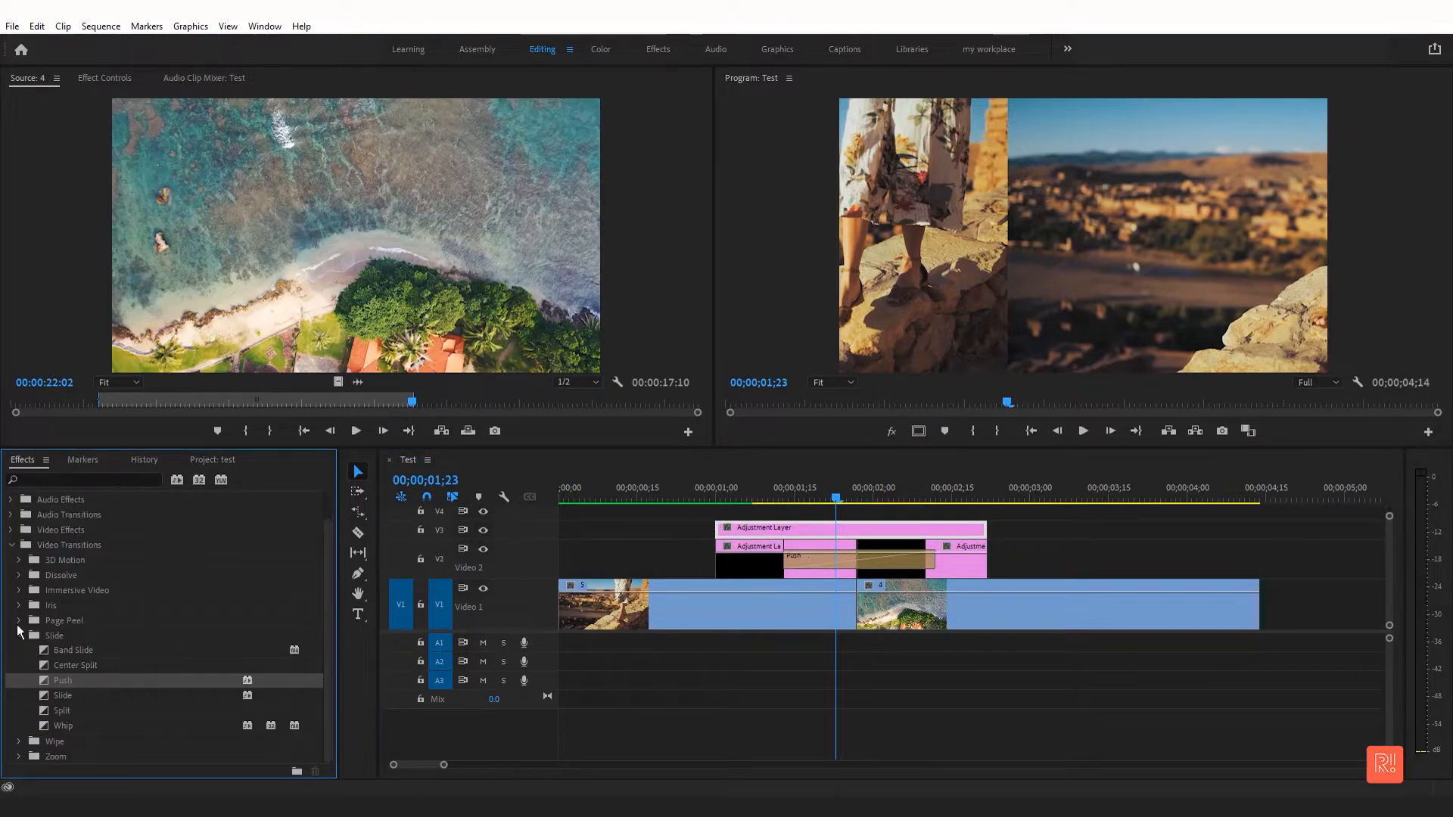
scroll(30, 523, "up", 1)
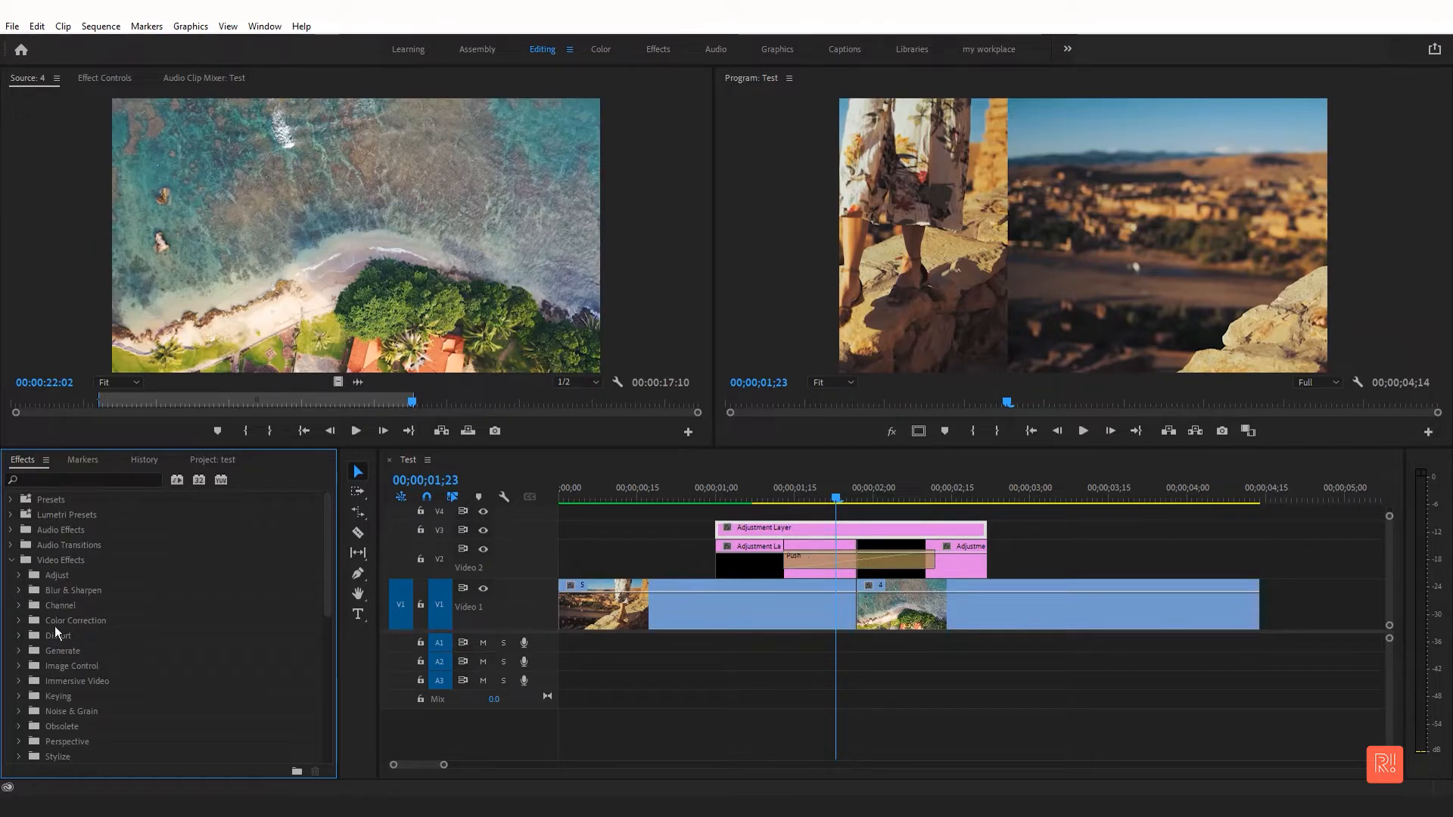
left_click(21, 590)
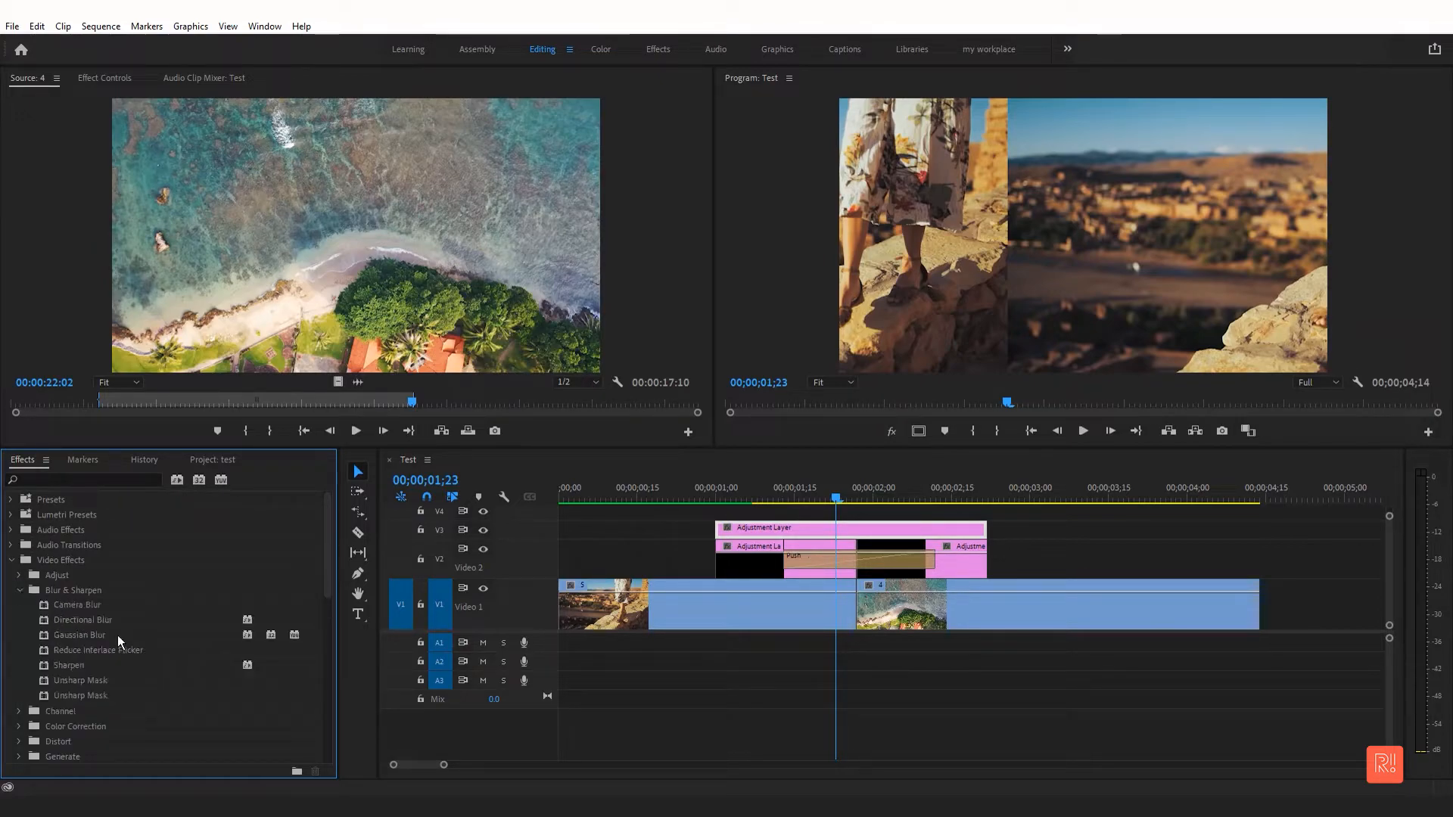
left_click_drag(96, 619, 773, 529)
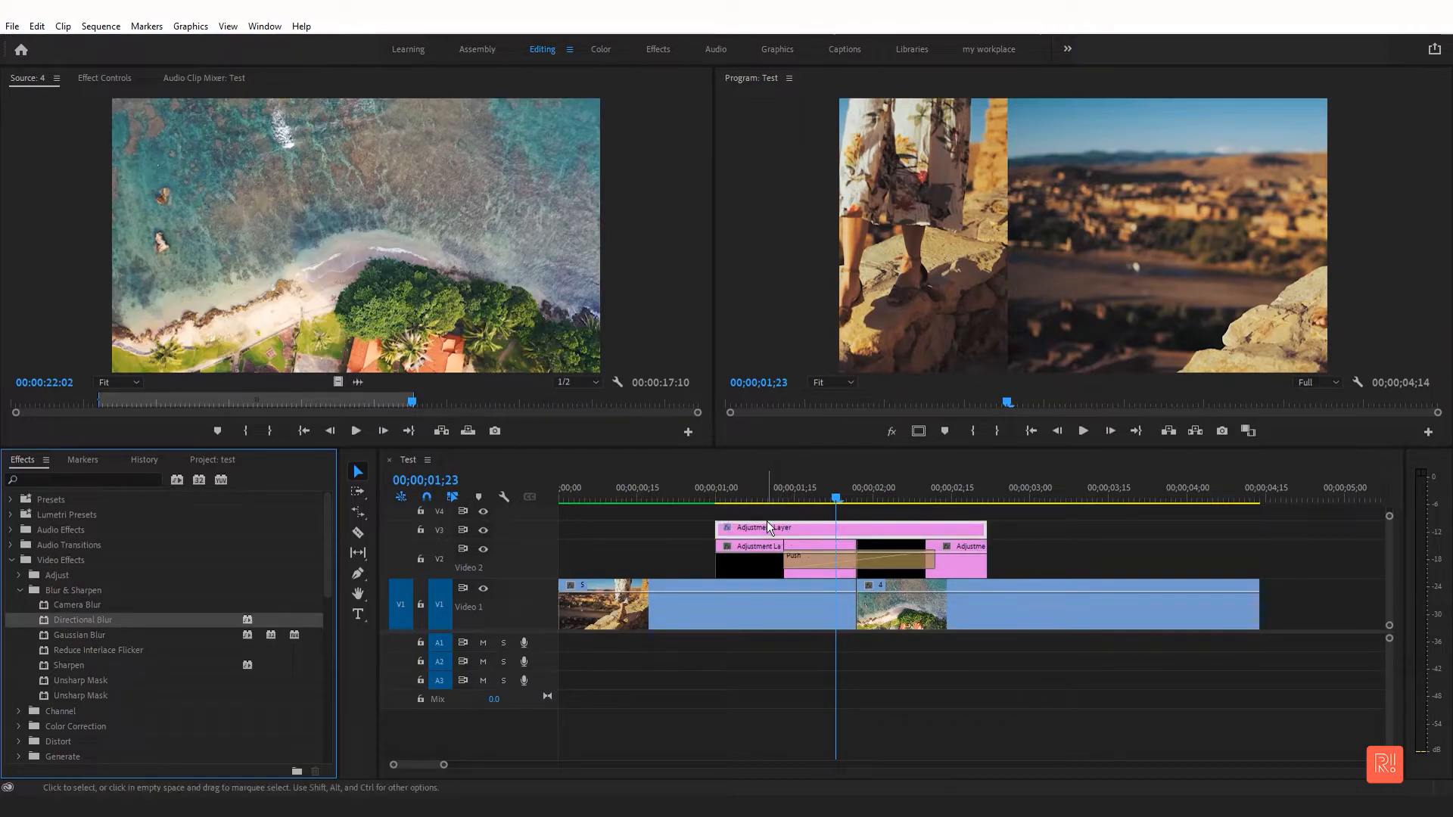
Set Directional Blur to Direction 90 and Blur Length 253 on the V3 adjustment layer, and play the result.
left_click(189, 374)
type("90.0")
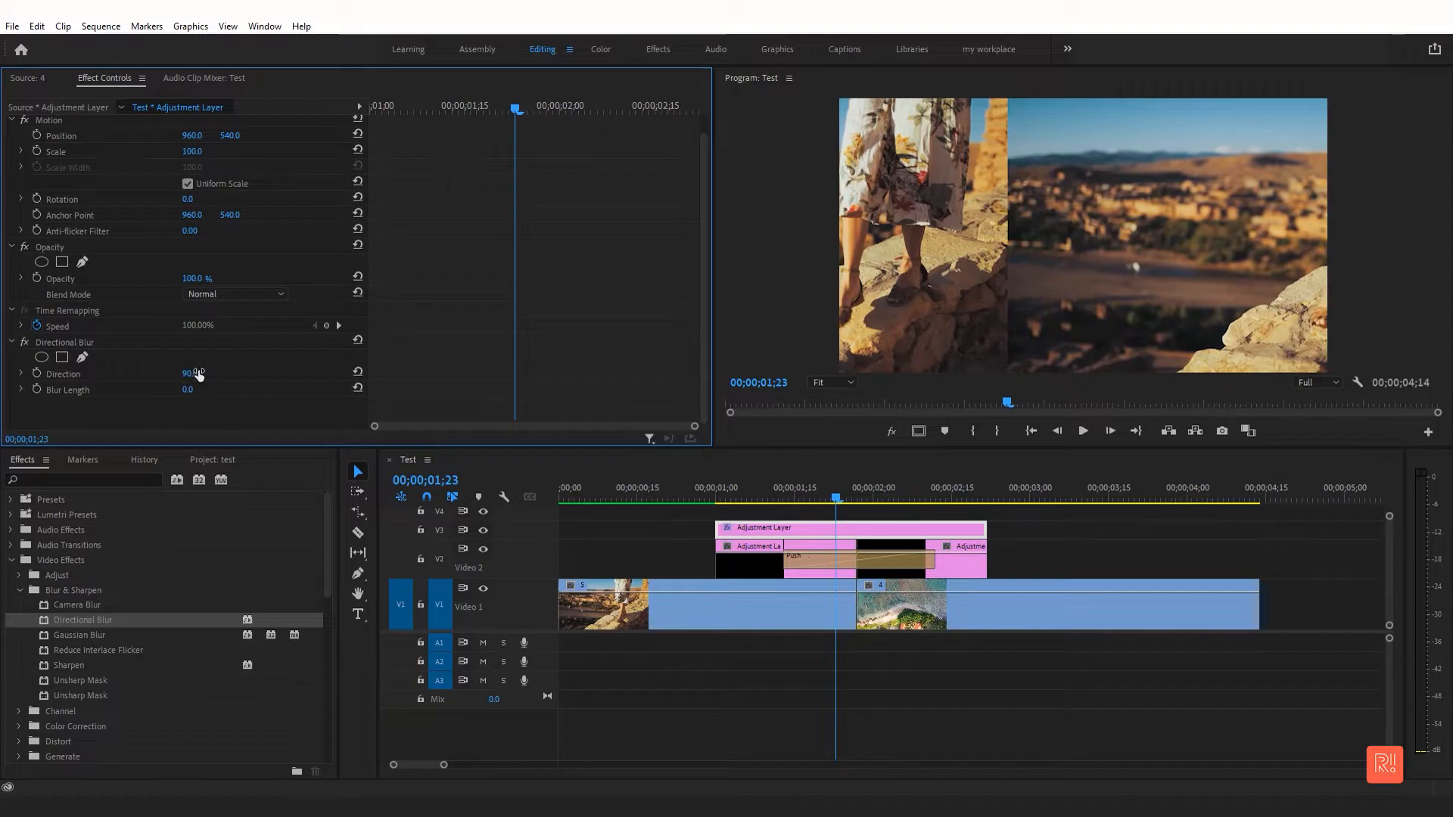
left_click_drag(838, 501, 860, 490)
left_click_drag(204, 396, 389, 396)
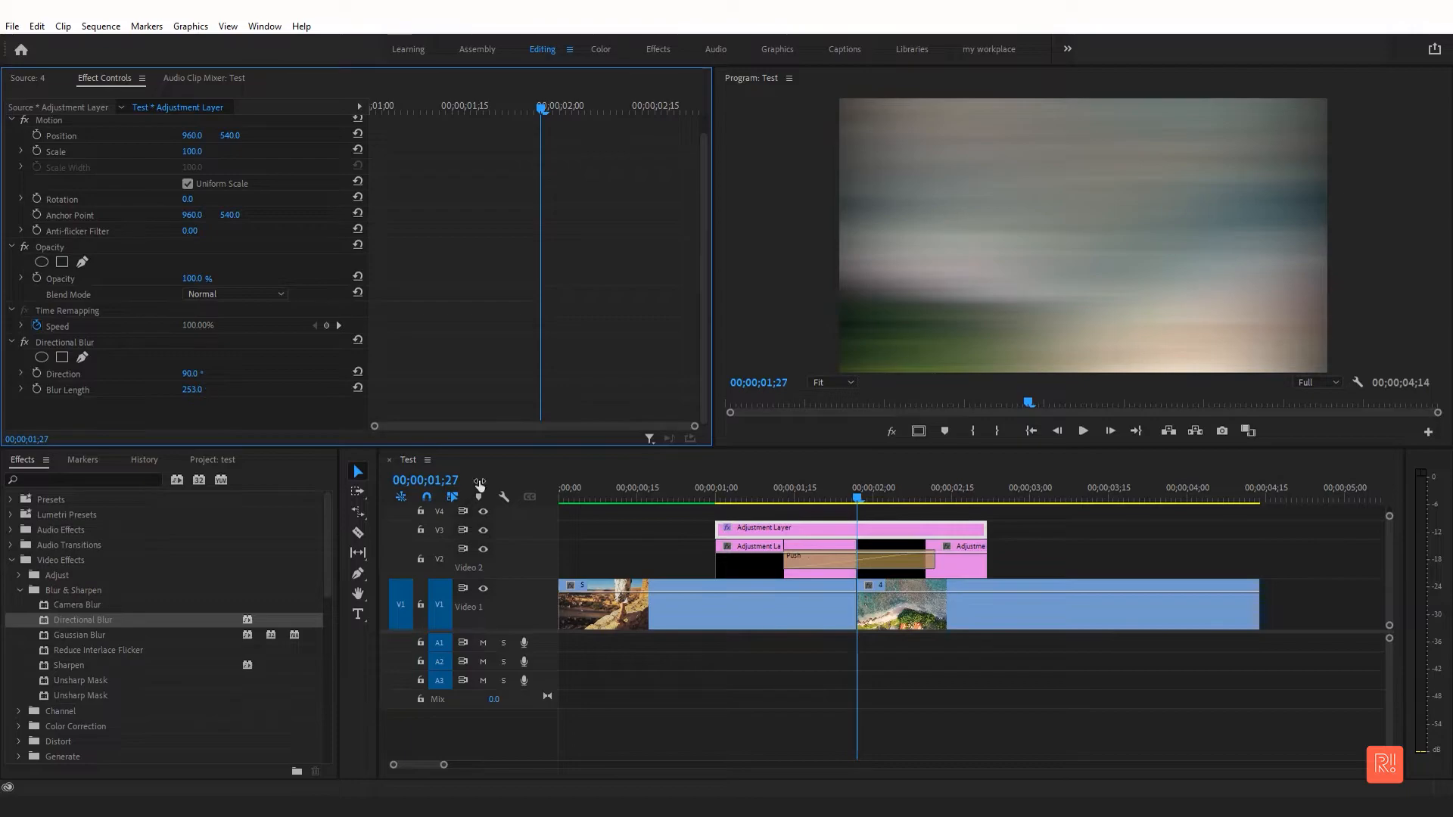
left_click_drag(847, 496, 680, 501)
key("space")
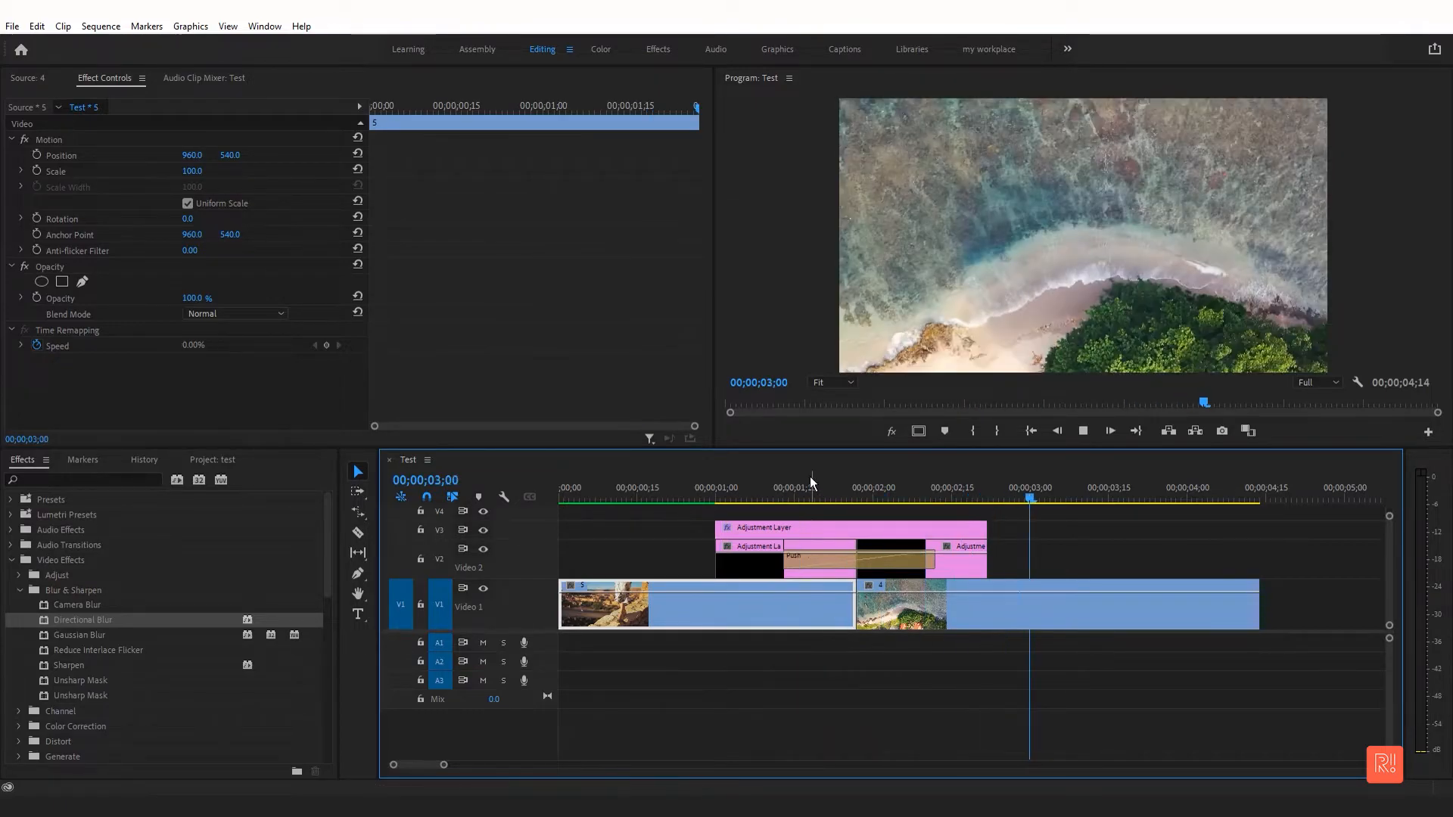
Trim both ends of the V3 adjustment layer to match the Push transition, about 00;00;01;13 to 00;00;02;12, and play it back.
left_click(788, 497)
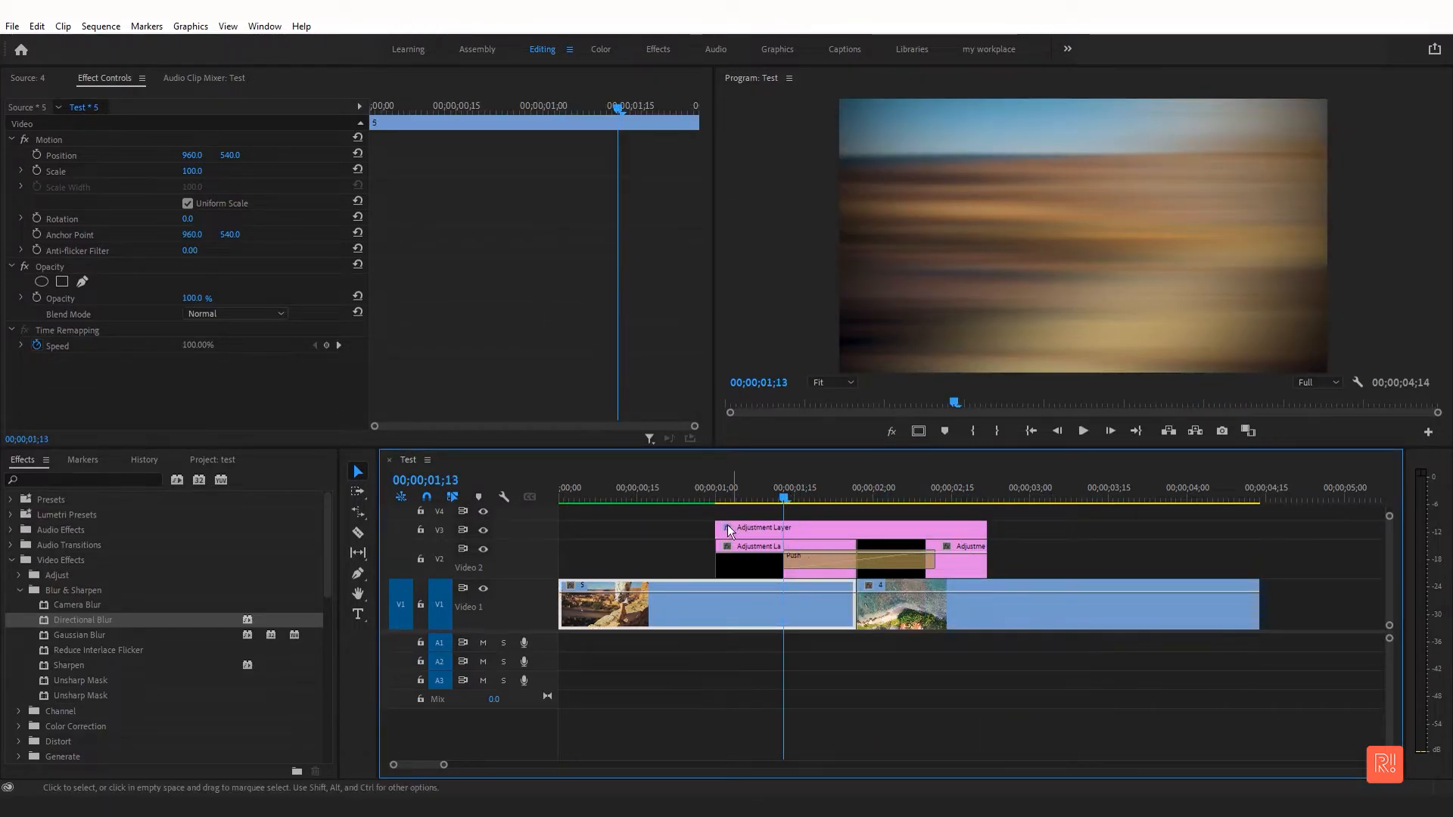
left_click_drag(714, 529, 783, 528)
left_click_drag(986, 528, 935, 528)
left_click_drag(787, 500, 501, 511)
key("space")
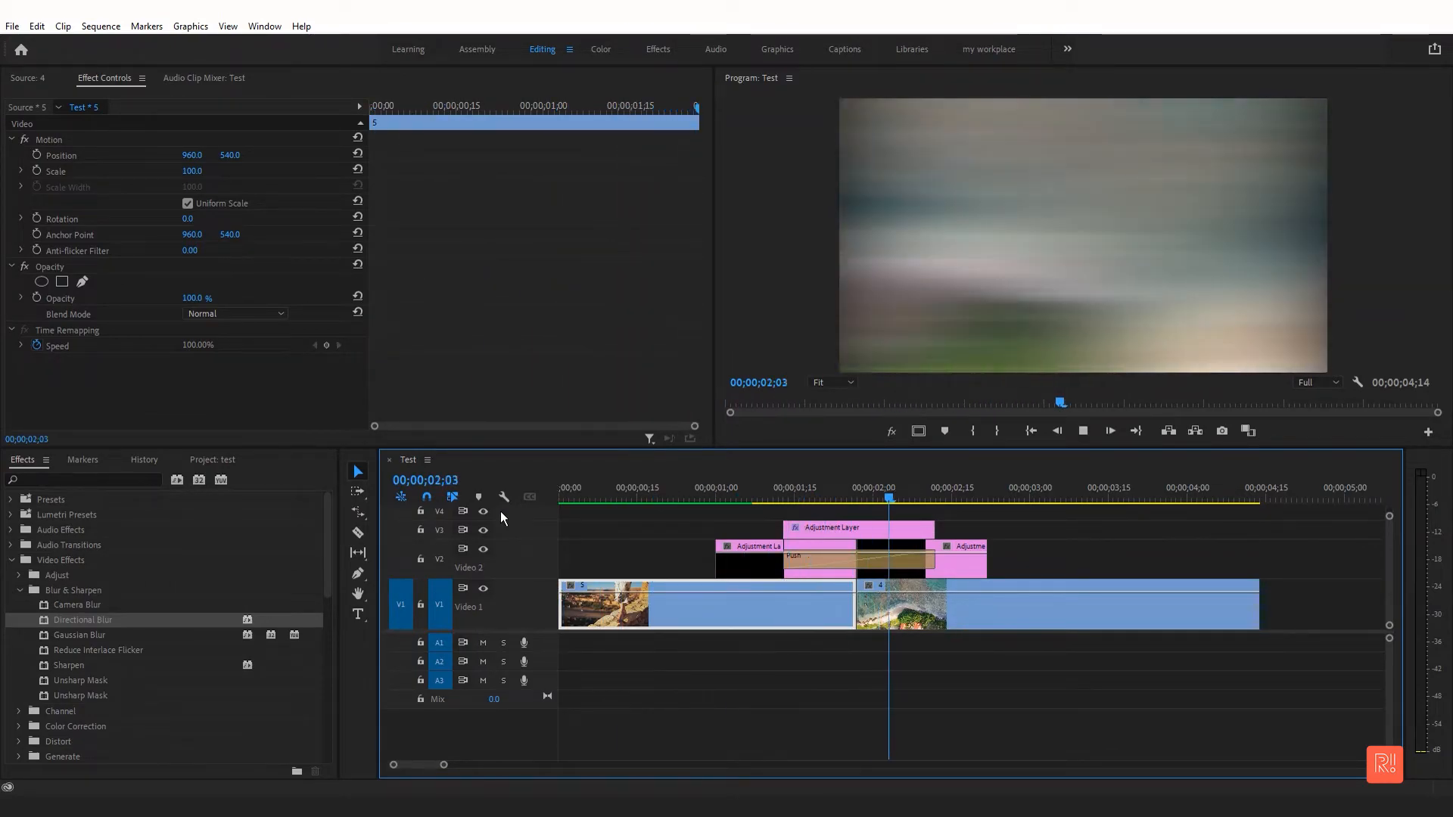
left_click_drag(791, 492, 756, 492)
key("space")
Shorten the Push transition to 11 frames, trim the V3 adjustment layer to match, and play the result.
left_click(826, 560)
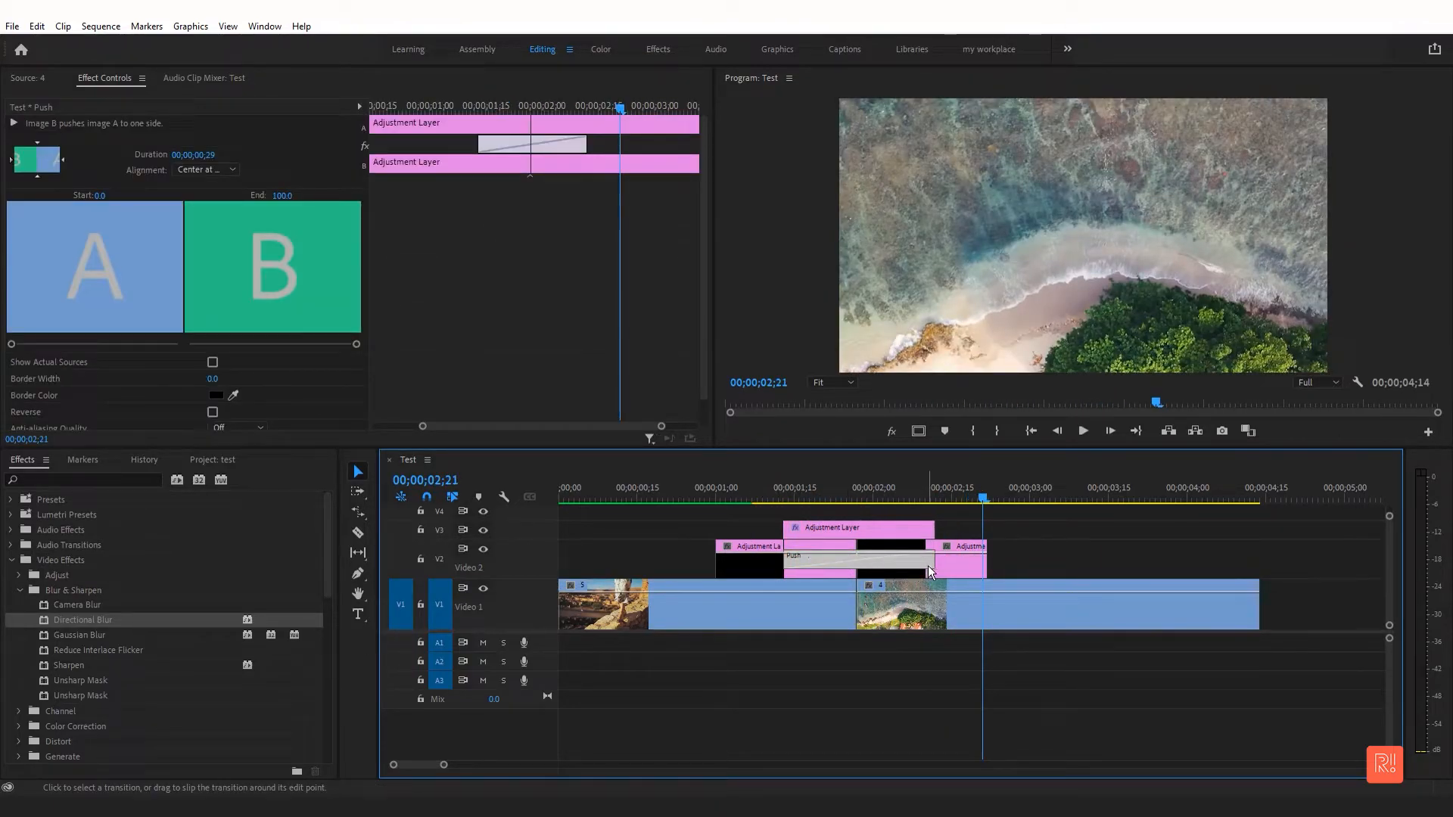
left_click_drag(927, 565, 887, 537)
left_click_drag(790, 526, 830, 526)
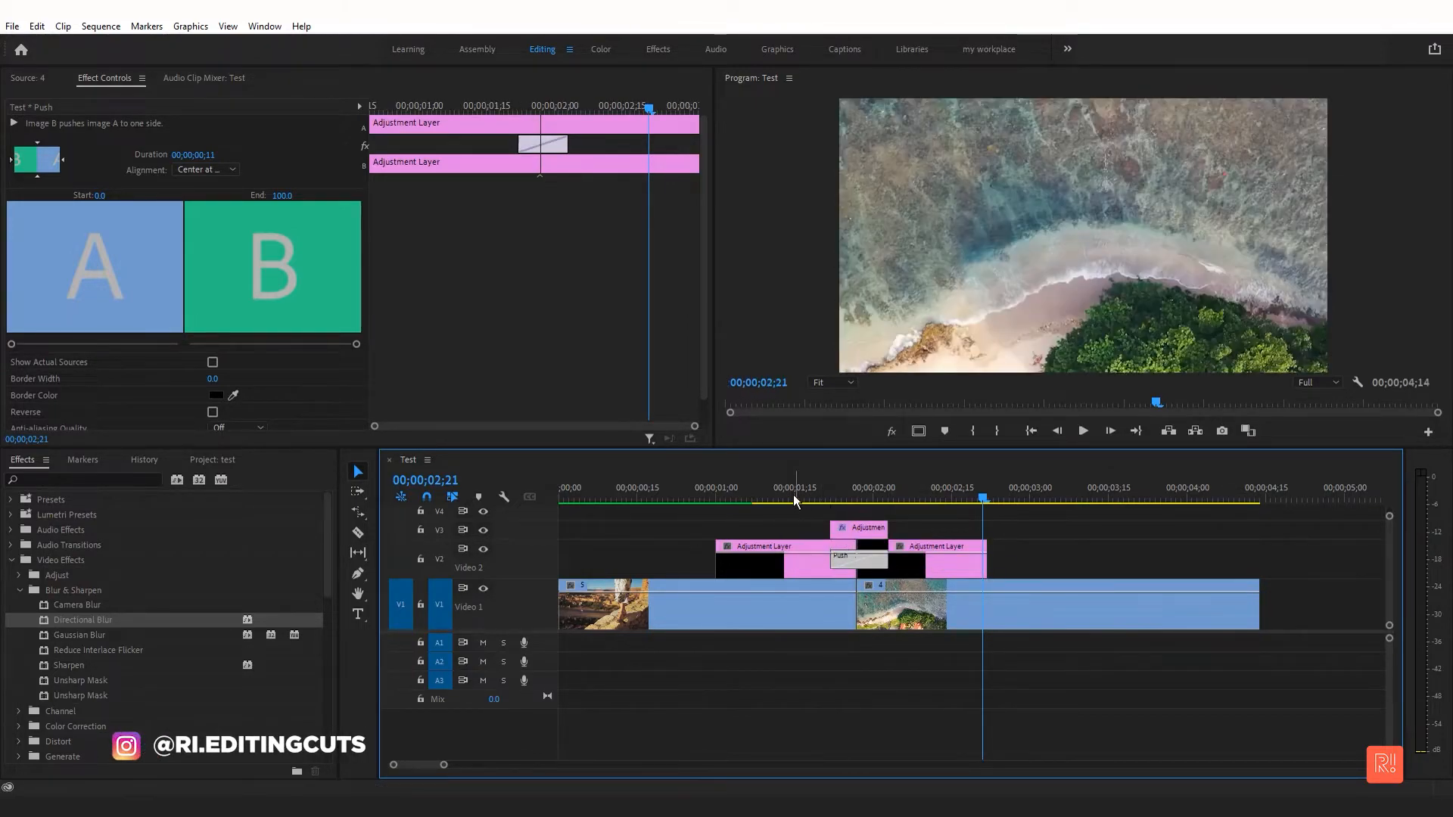
left_click(653, 498)
key("space")
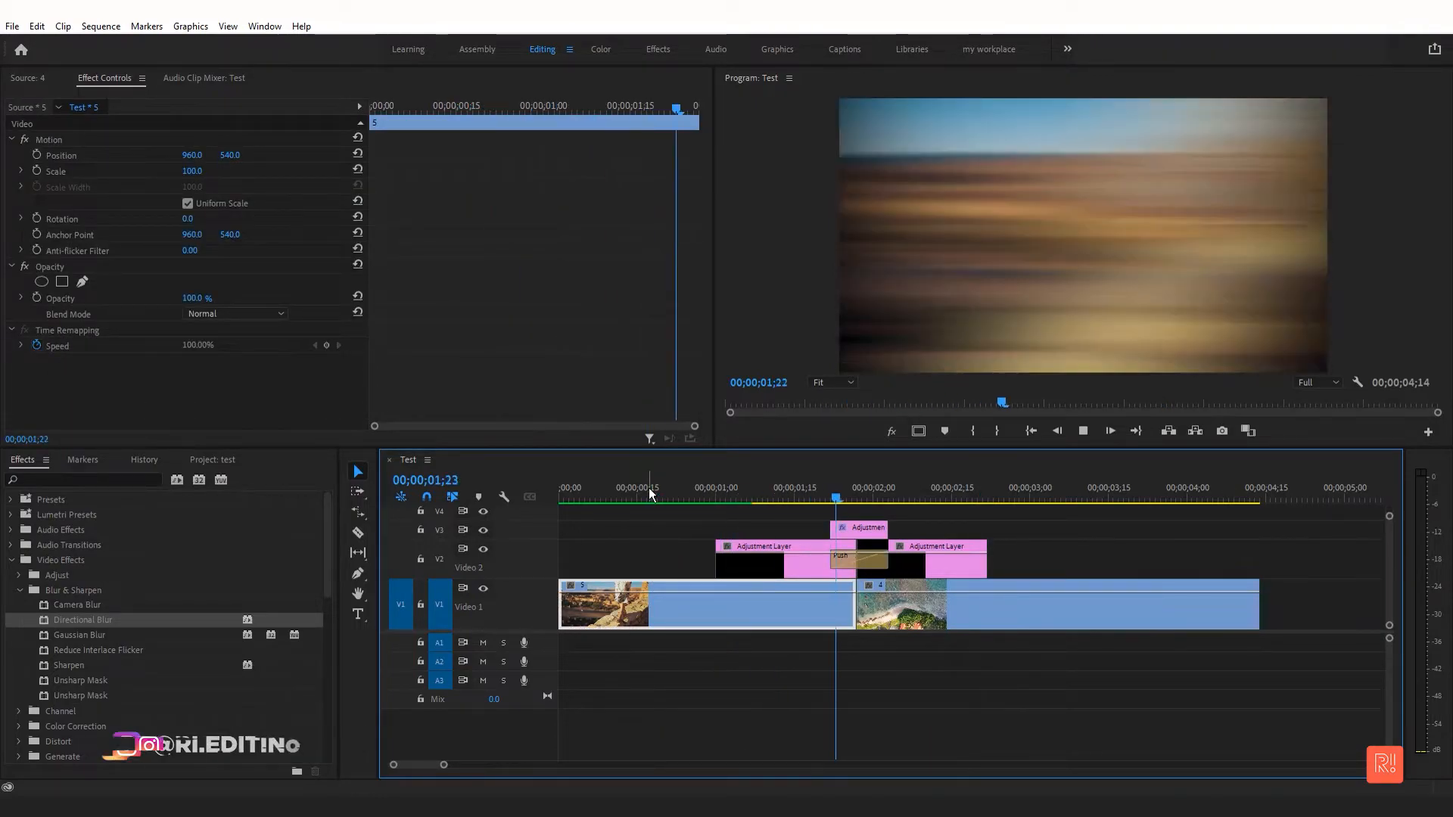
key("space")
Lengthen the V3 adjustment layer to about 00;00;01;17–00;00;02;10 and the Push transition to about 00;00;01;17–00;00;02;08.
left_click_drag(887, 527, 922, 524)
left_click_drag(830, 527, 798, 527)
left_click_drag(887, 563, 913, 563)
Play back and scrub through the blurred push transition between clips 5 and 4.
left_click_drag(819, 475, 651, 488)
key("space")
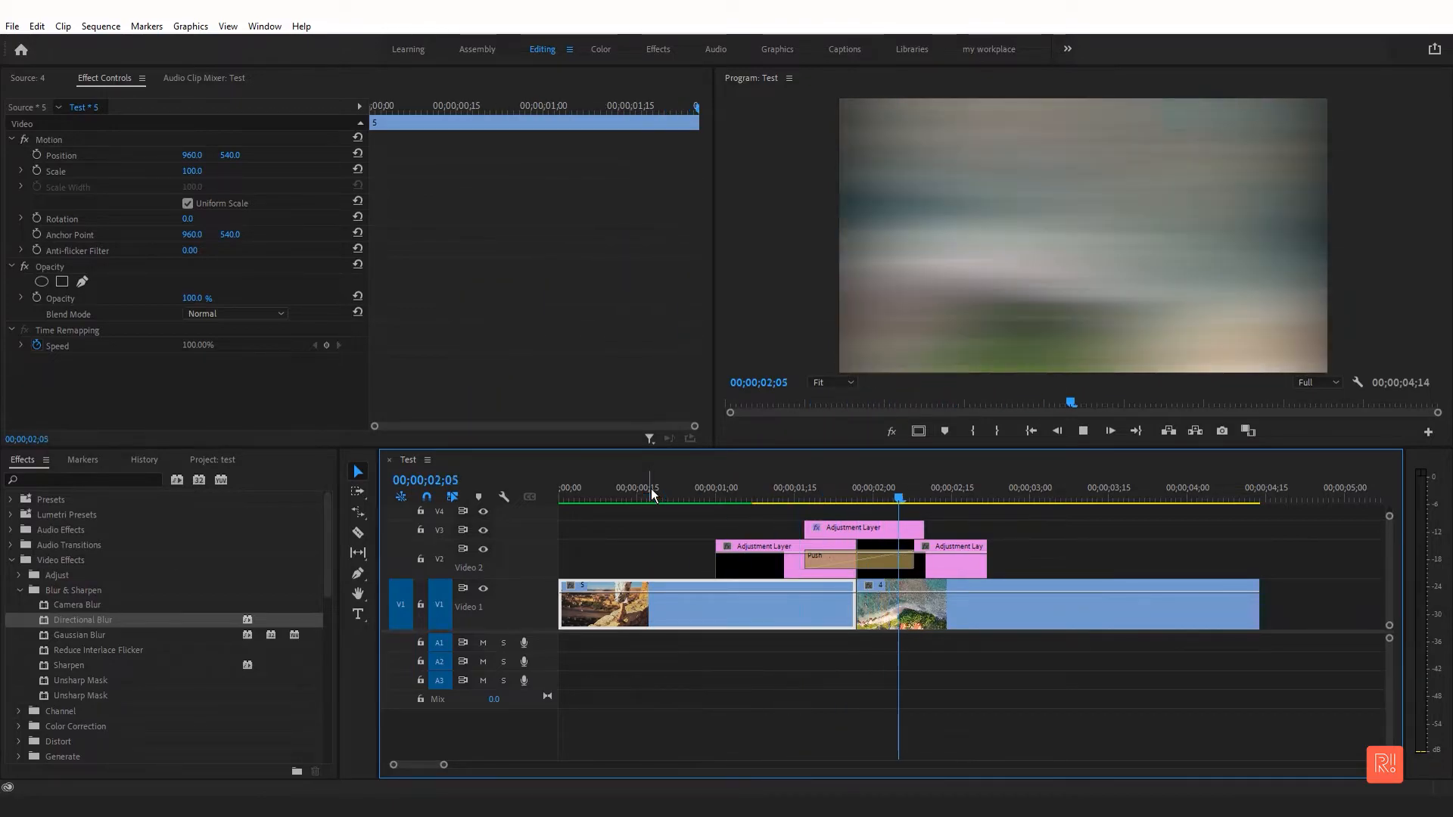
left_click(777, 492)
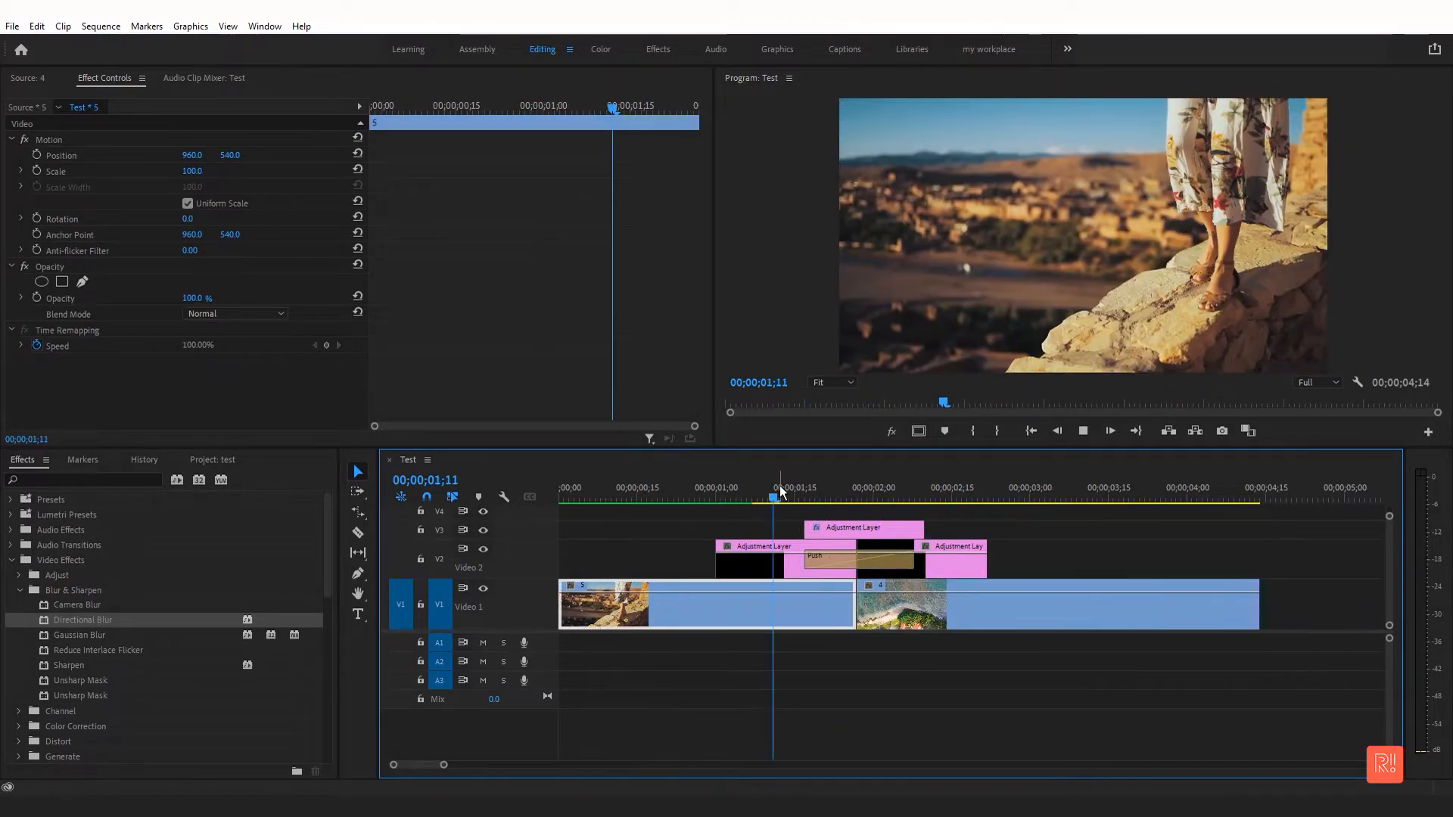
left_click_drag(443, 764, 486, 764)
left_click(558, 493)
key("space")
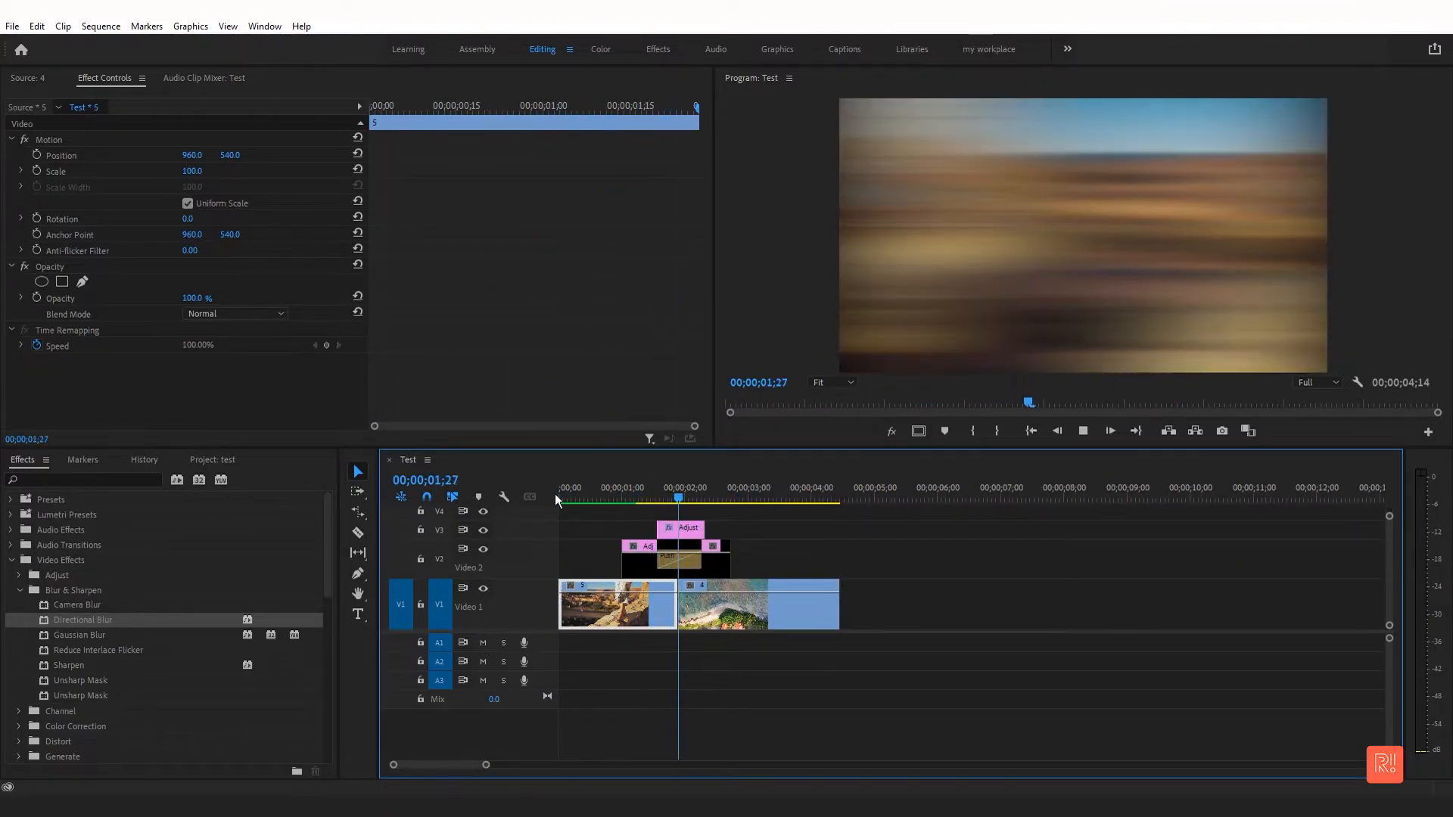
left_click(628, 491)
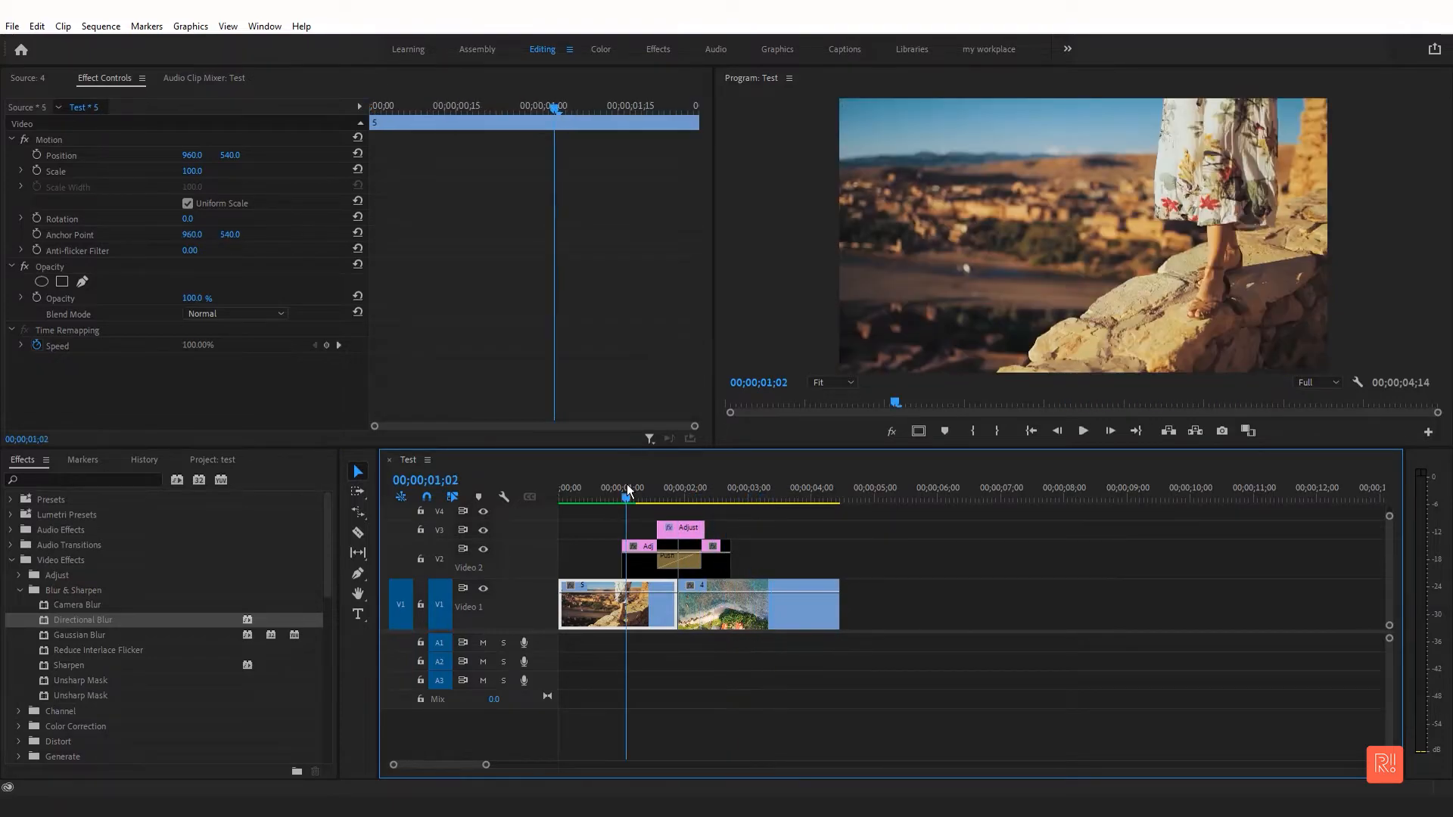
left_click_drag(628, 492, 741, 505)
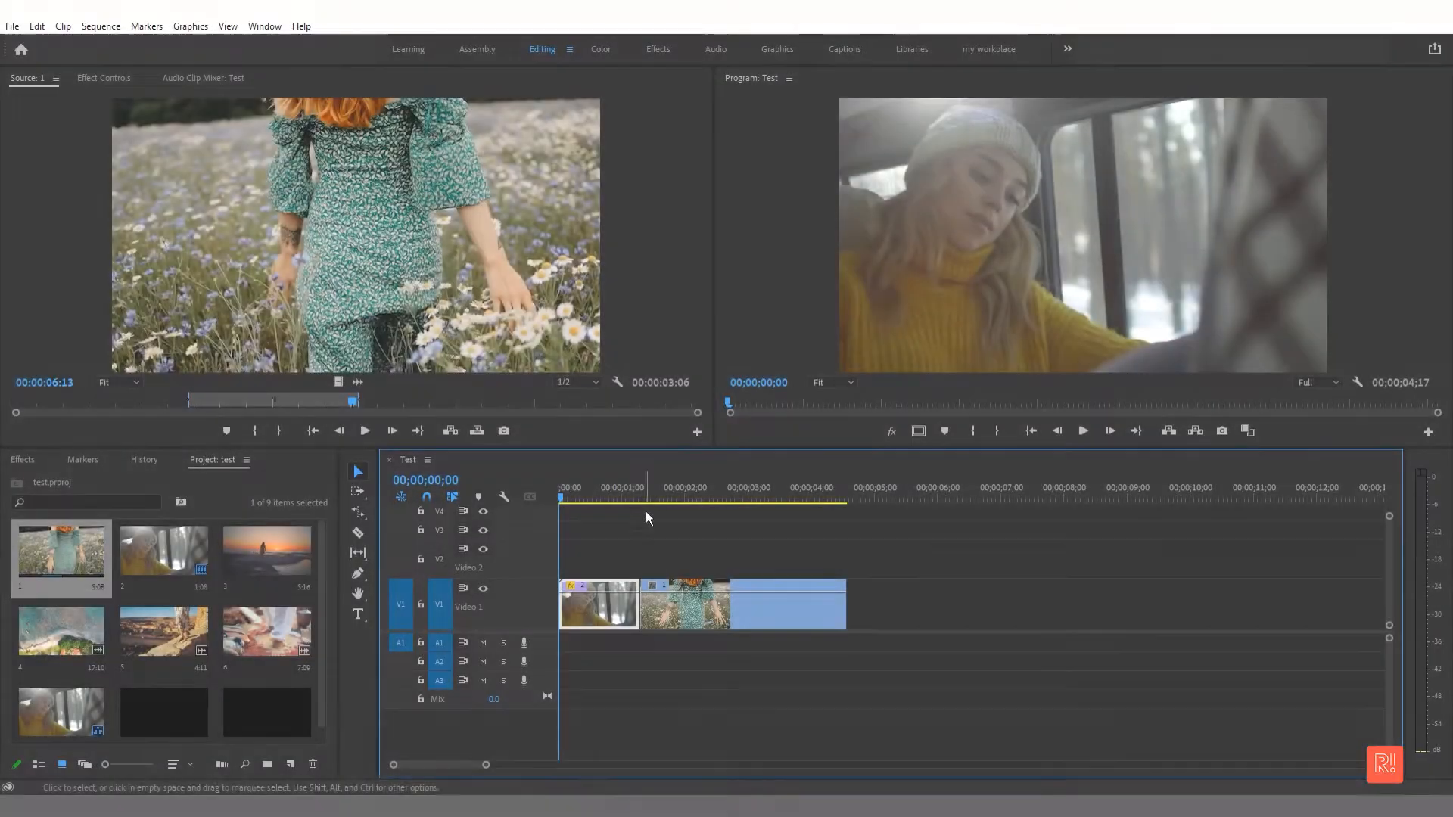
Place an Adjustment Layer on V2 over the cut between clips 2 and 1 and trim it to about 00;00;01;03–00;00;01;17.
left_click_drag(617, 492, 658, 497)
scroll(268, 704, "down", 1)
left_click_drag(156, 701, 662, 560)
left_click_drag(942, 554, 656, 556)
key("equal")
key("equal")
key("equal")
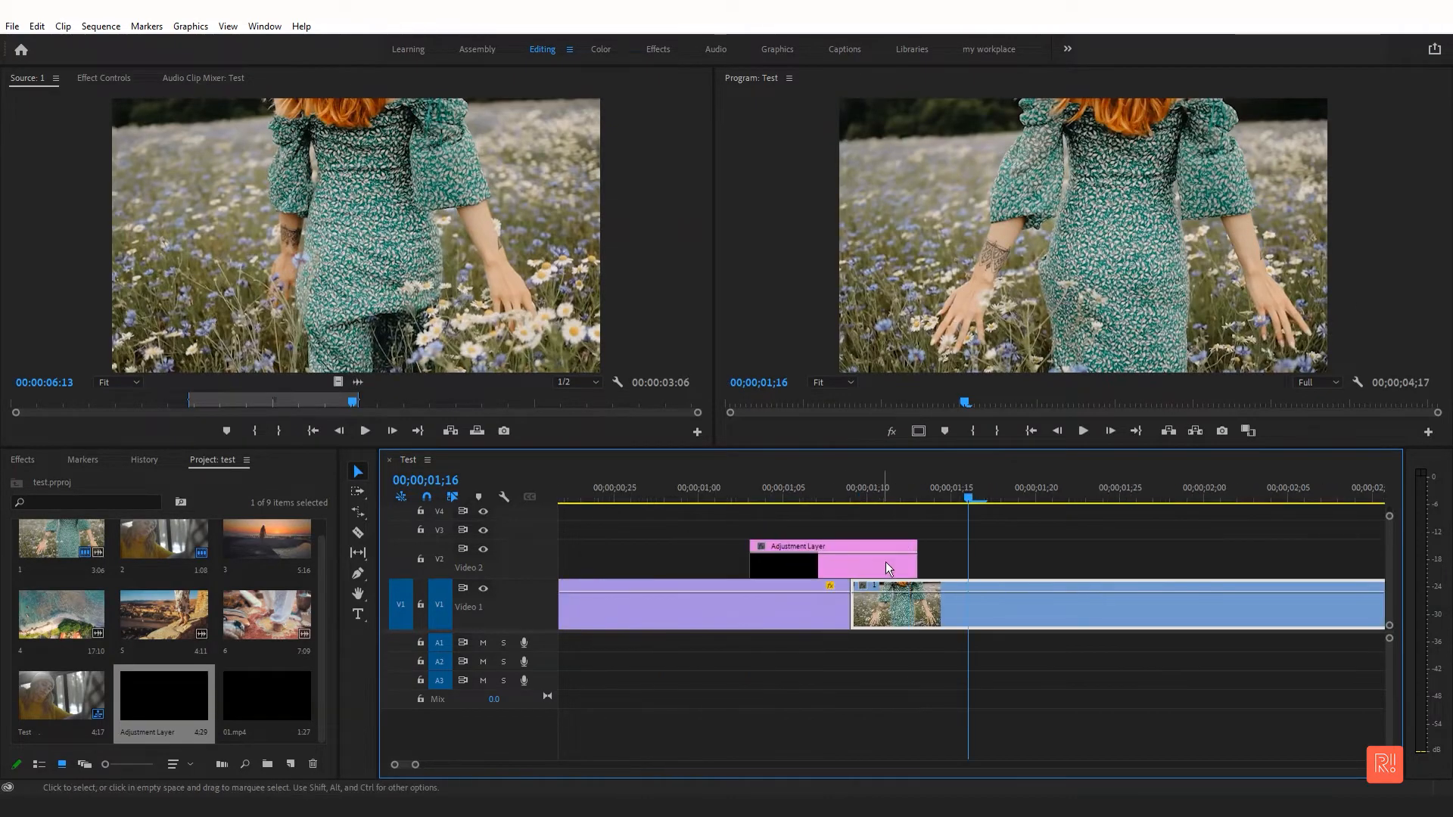
left_click_drag(892, 571, 976, 561)
left_click_drag(755, 561, 740, 561)
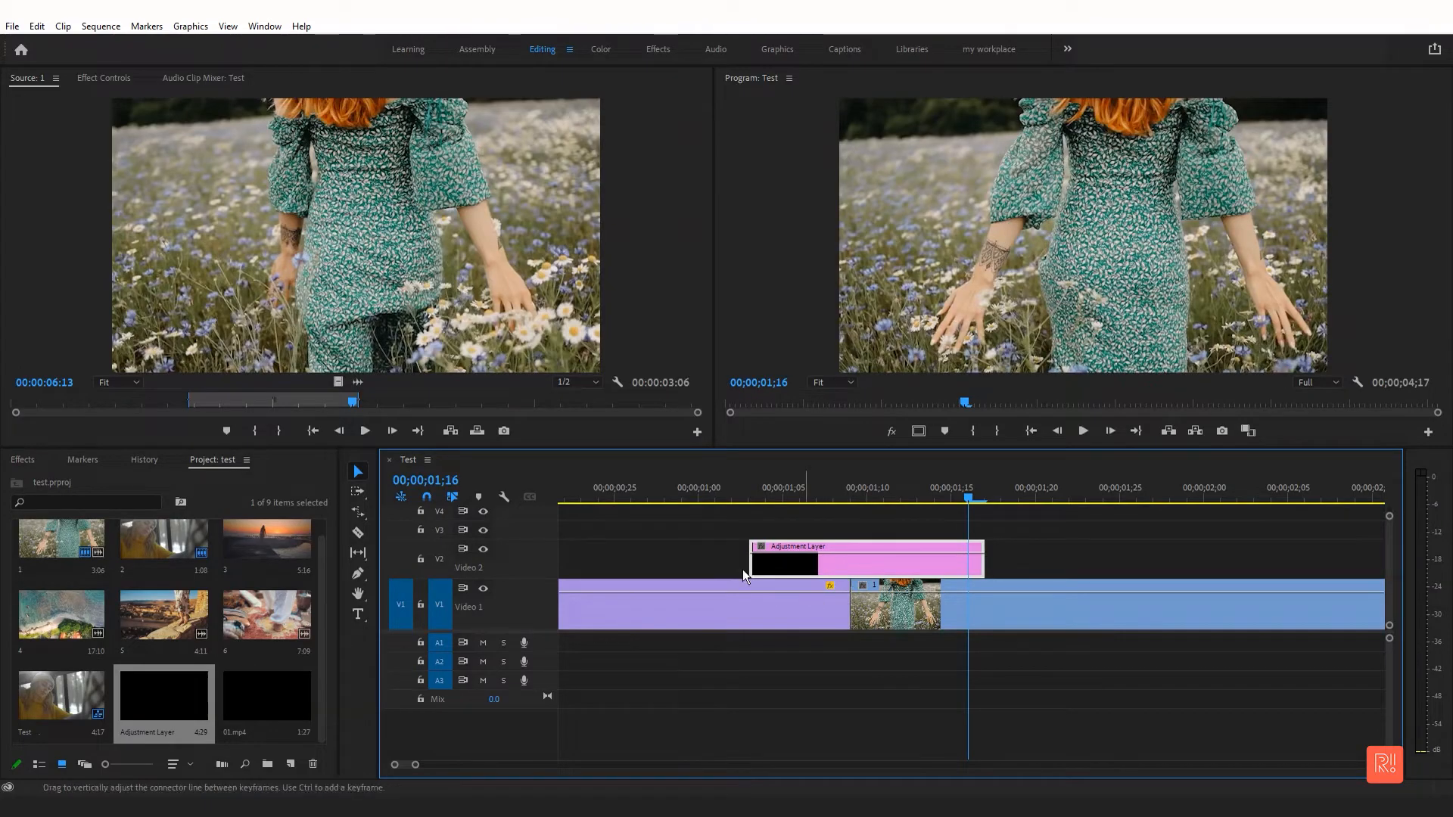
Move the playhead to the cut between clips 2 and 1 and apply the ProcAmp effect to the V2 adjustment layer.
left_click(849, 501)
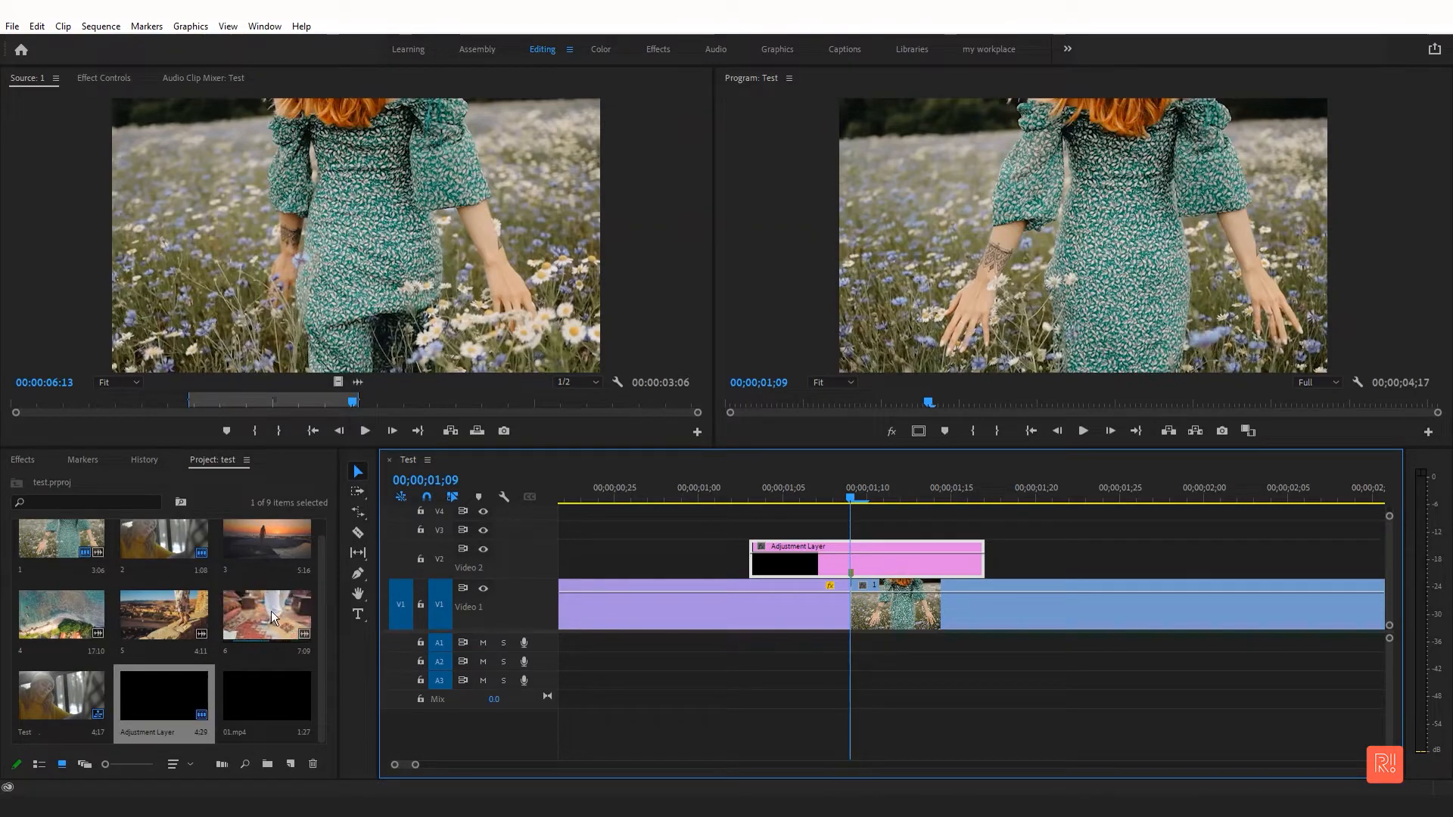
left_click(24, 460)
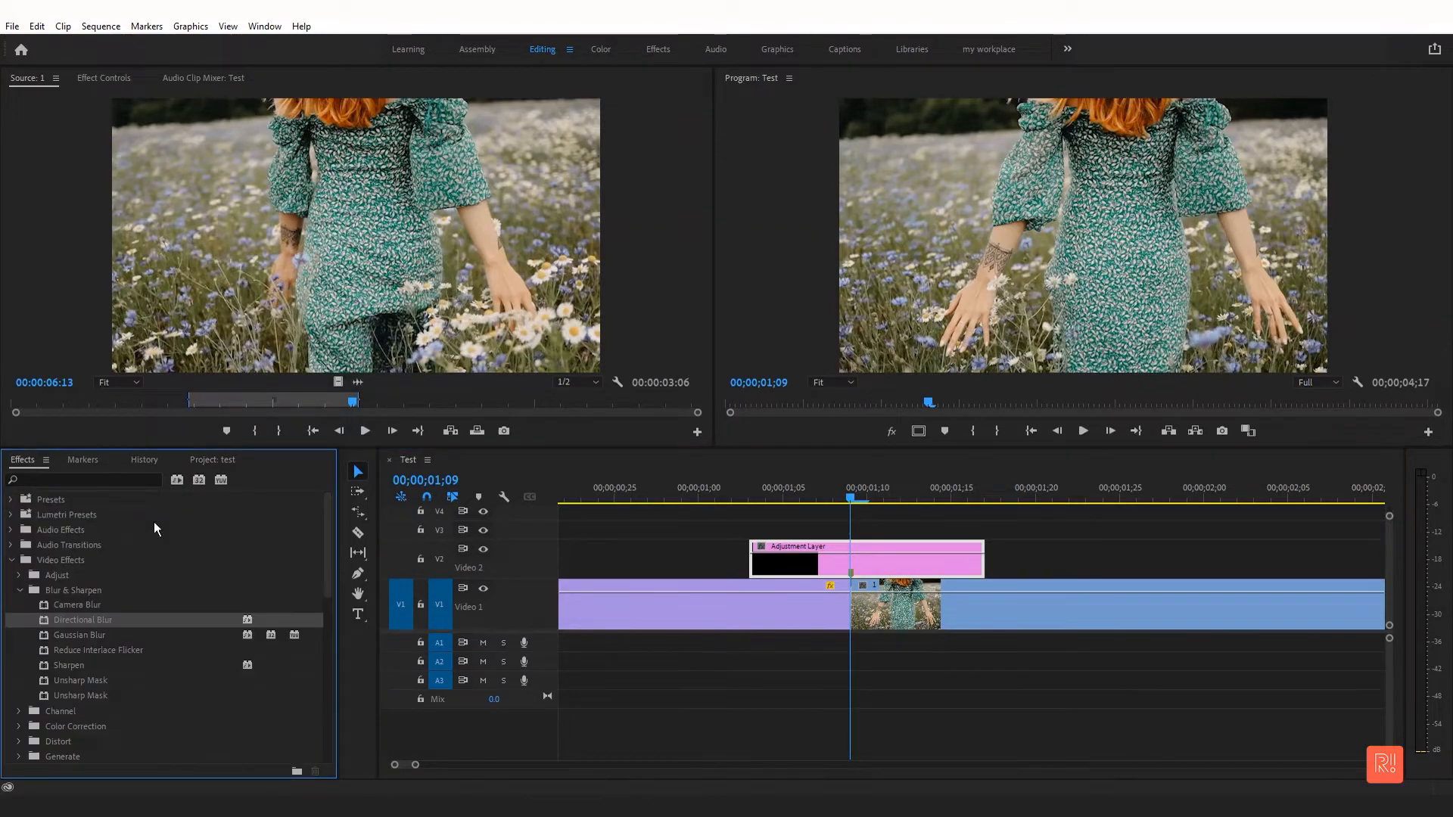
left_click(11, 561)
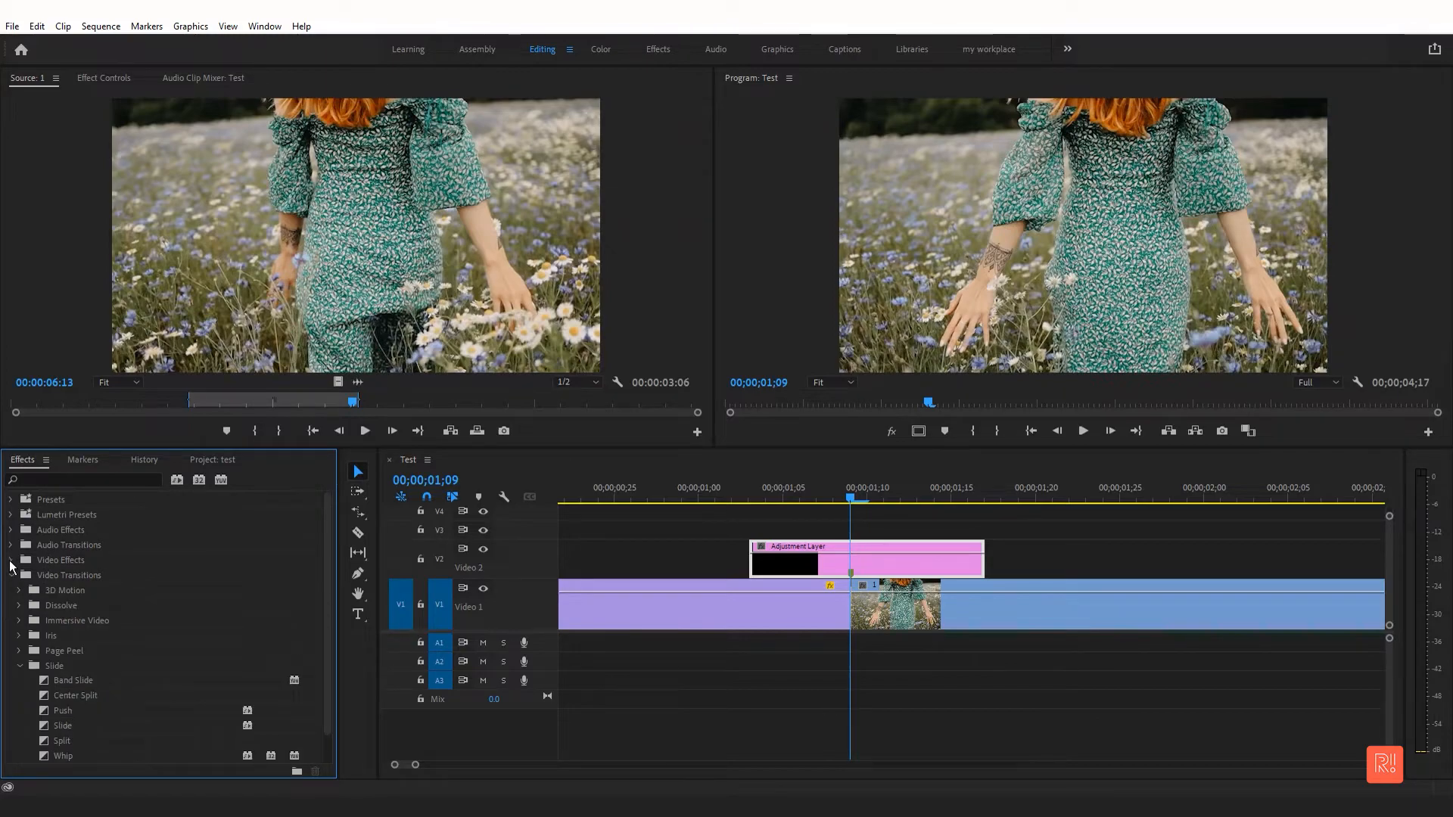
left_click(11, 573)
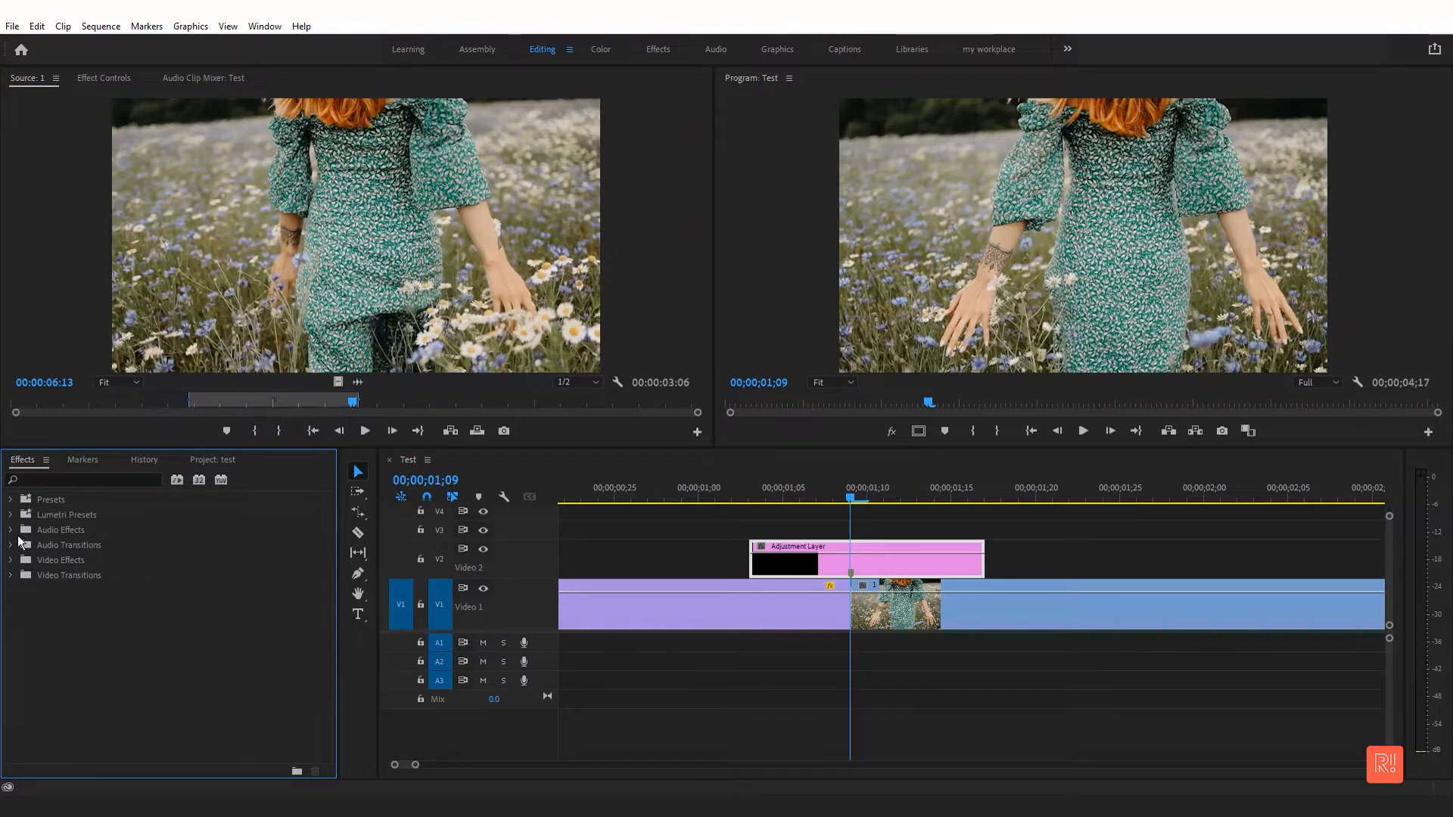
left_click(11, 563)
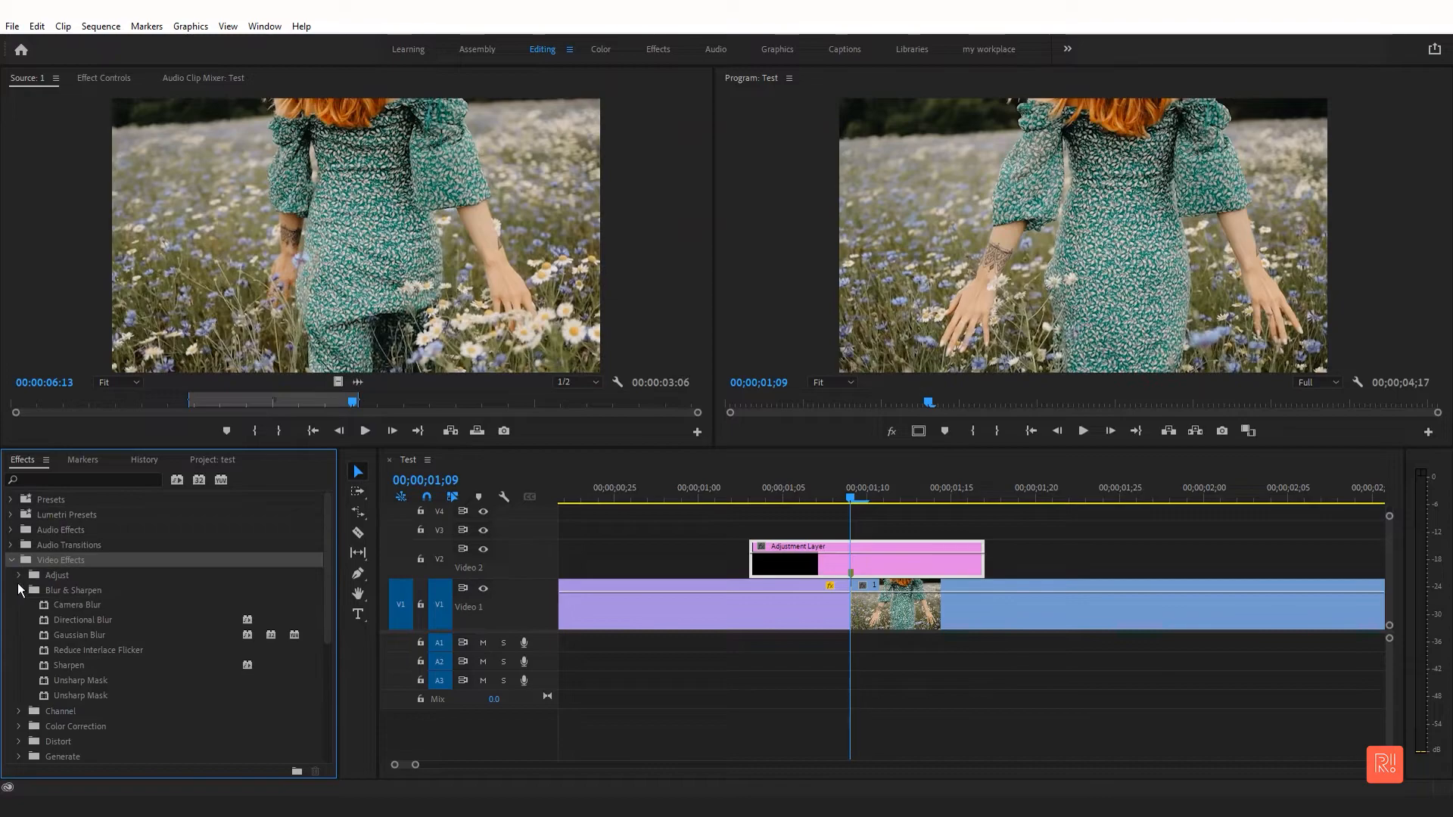
left_click(20, 576)
left_click(43, 634)
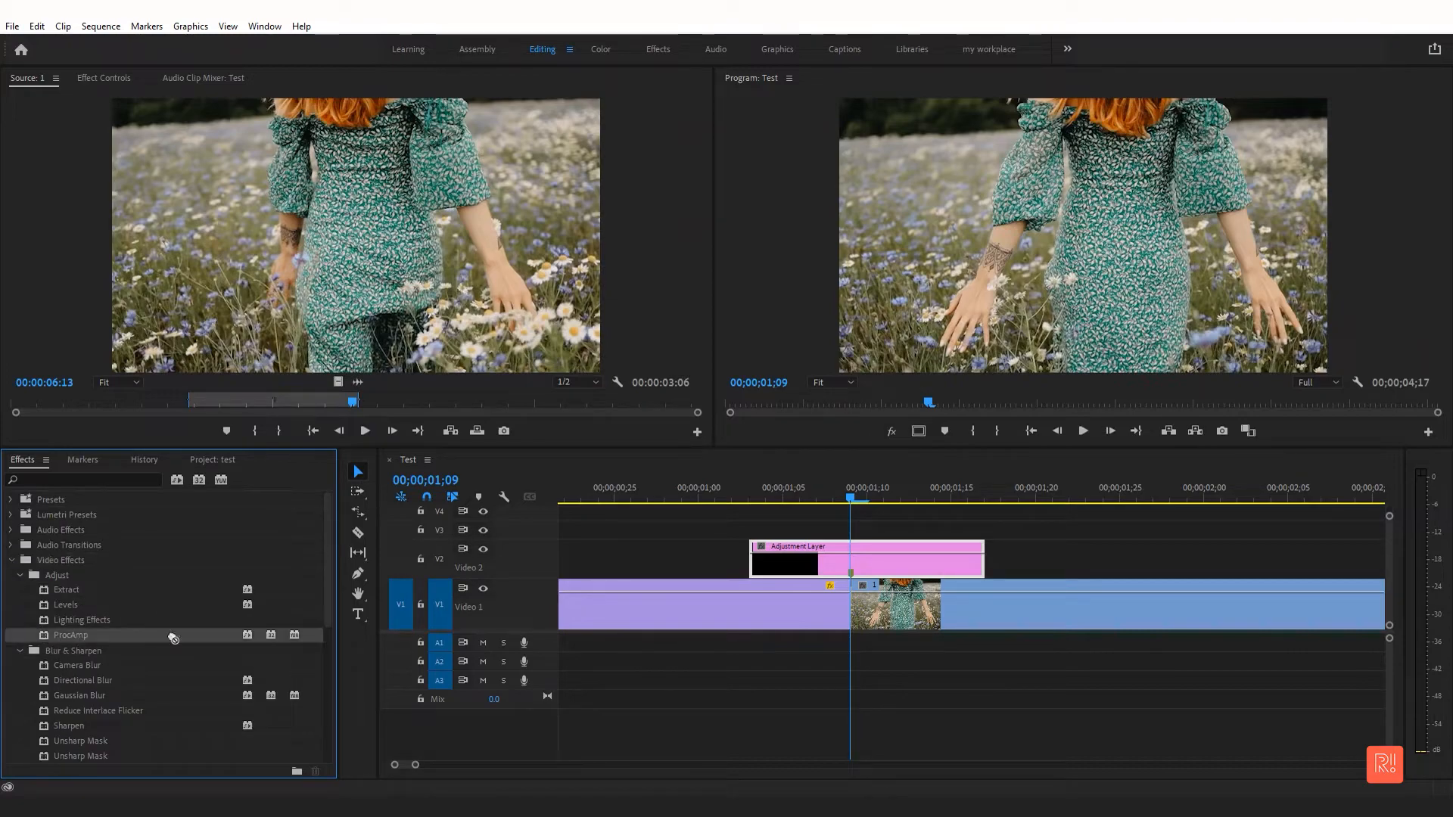
Keyframe the V2 adjustment layer's ProcAmp Brightness at 0 on 00;00;01;03, 100 on 00;00;01;09 and 0 on 00;00;01;14.
left_click(106, 79)
scroll(469, 279, "down", 3)
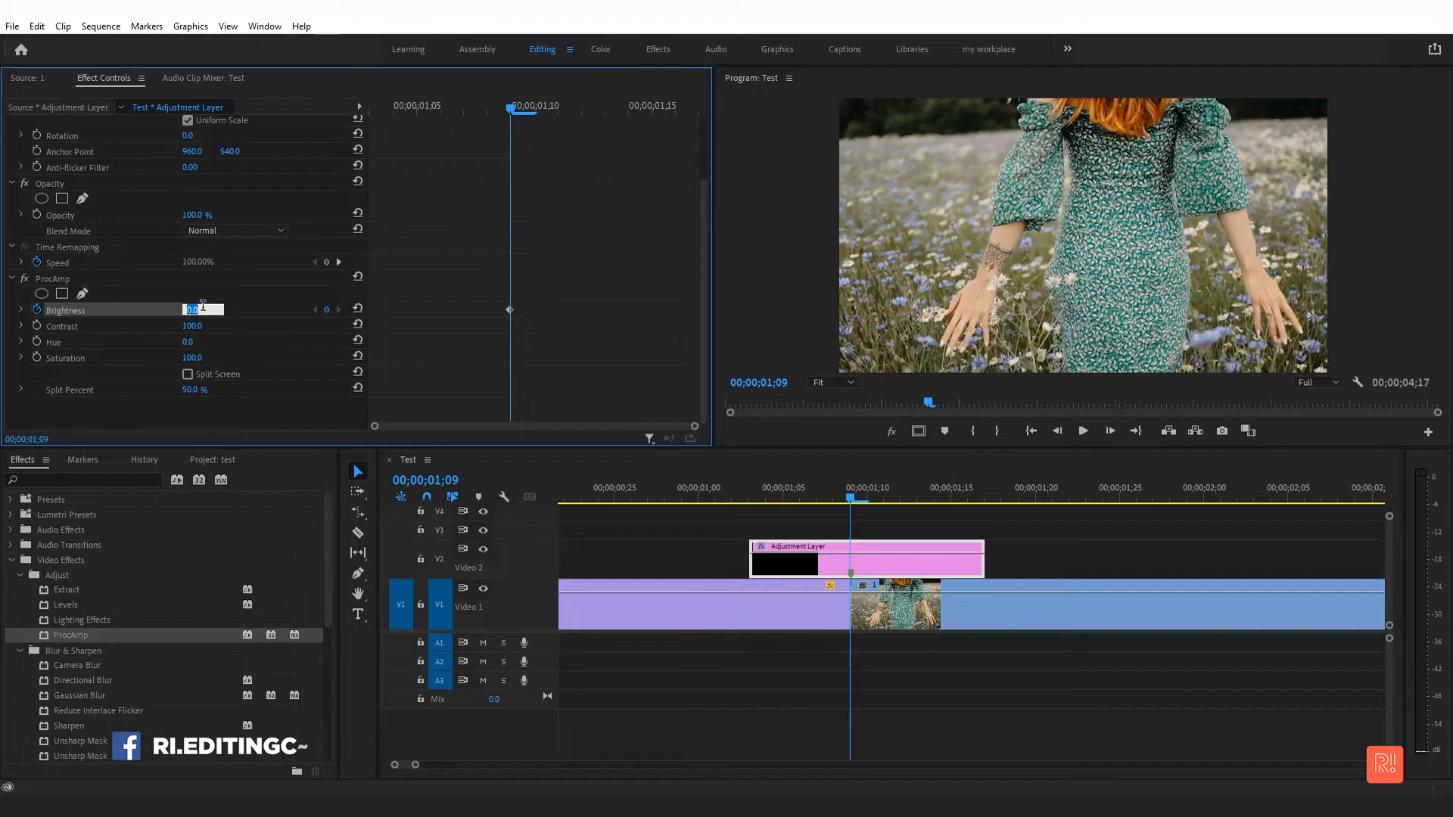
key("Return")
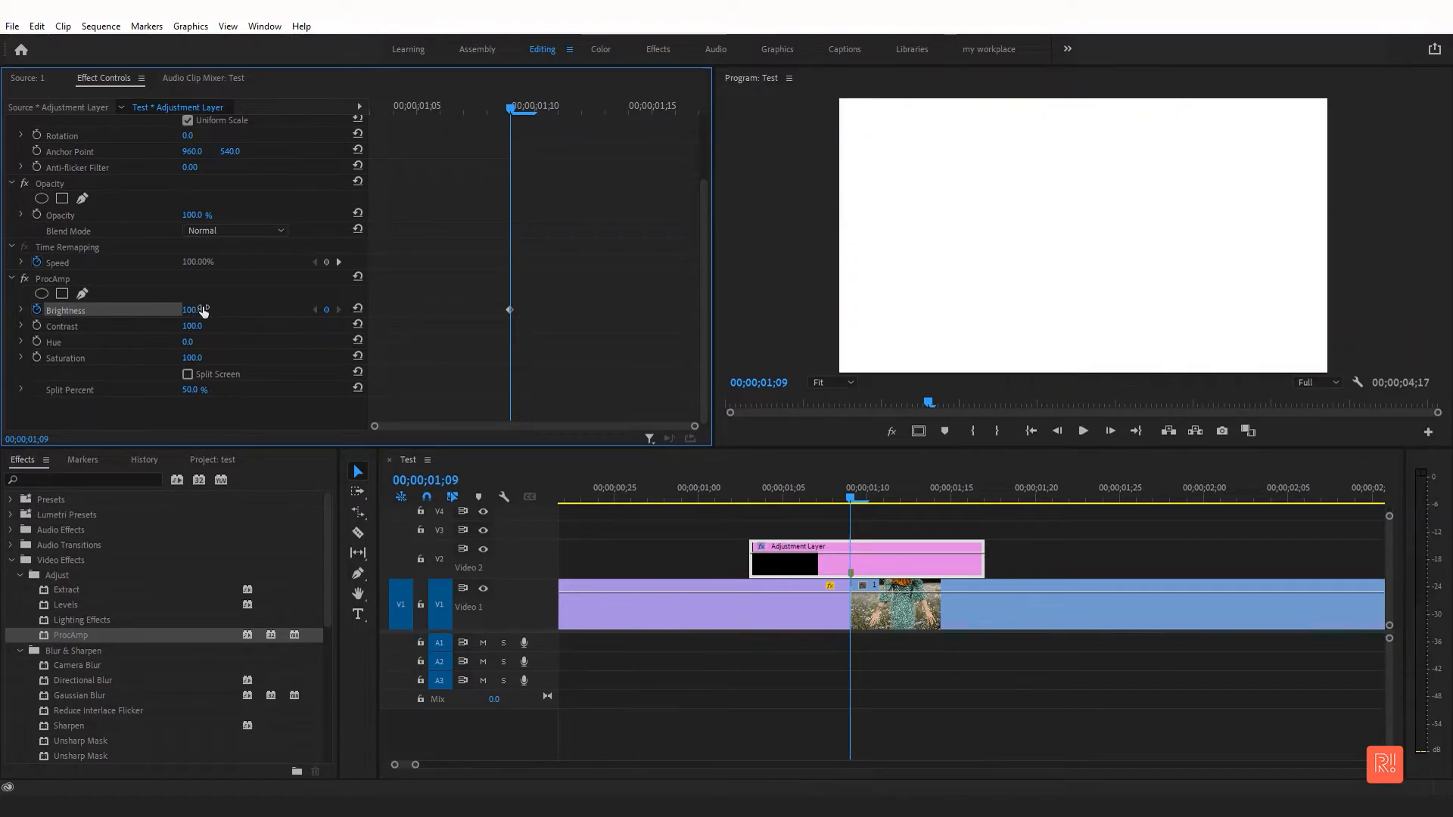
left_click_drag(817, 493, 760, 504)
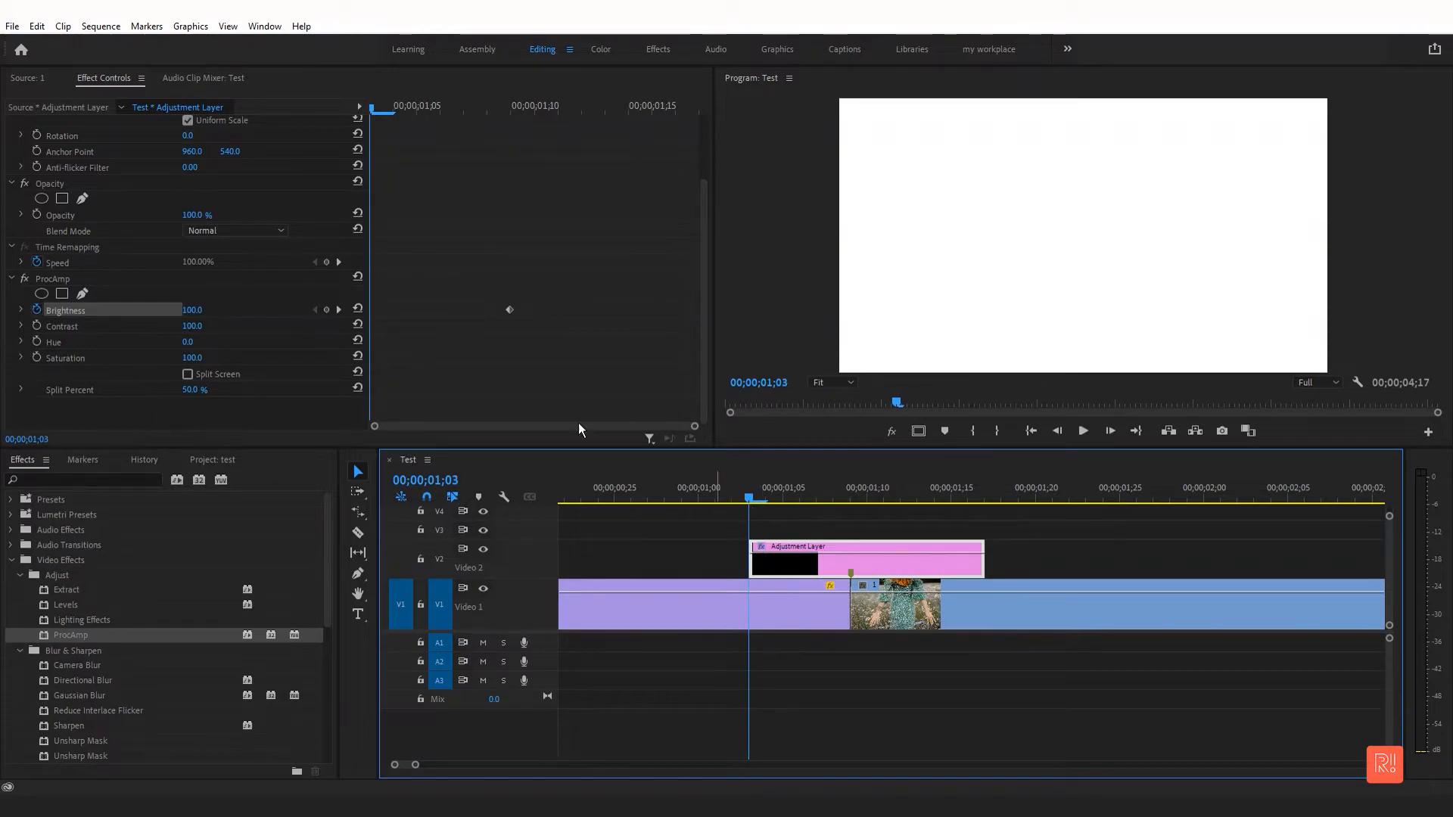
left_click(357, 308)
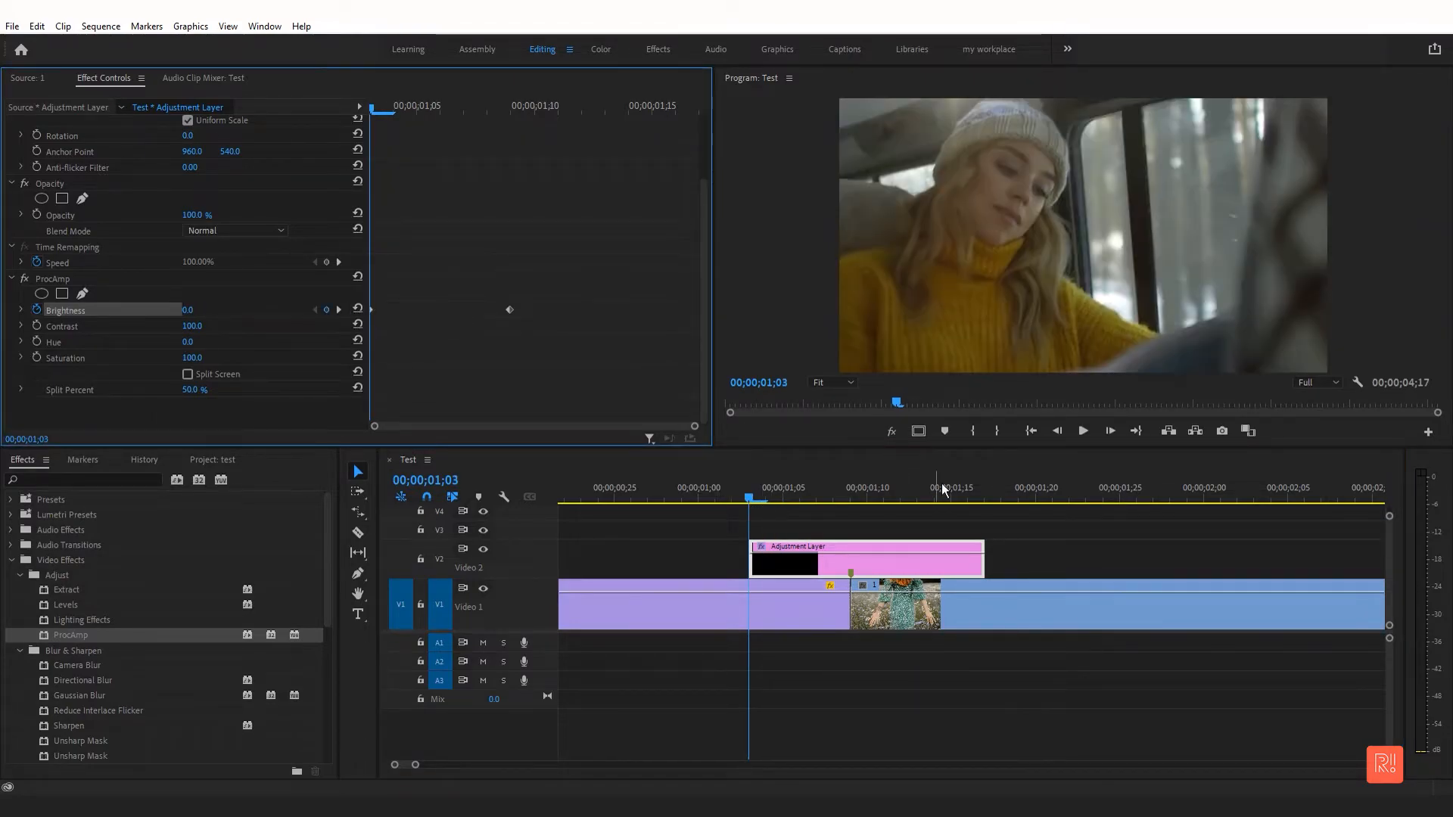
left_click(916, 496)
left_click_drag(928, 497, 934, 497)
left_click(358, 308)
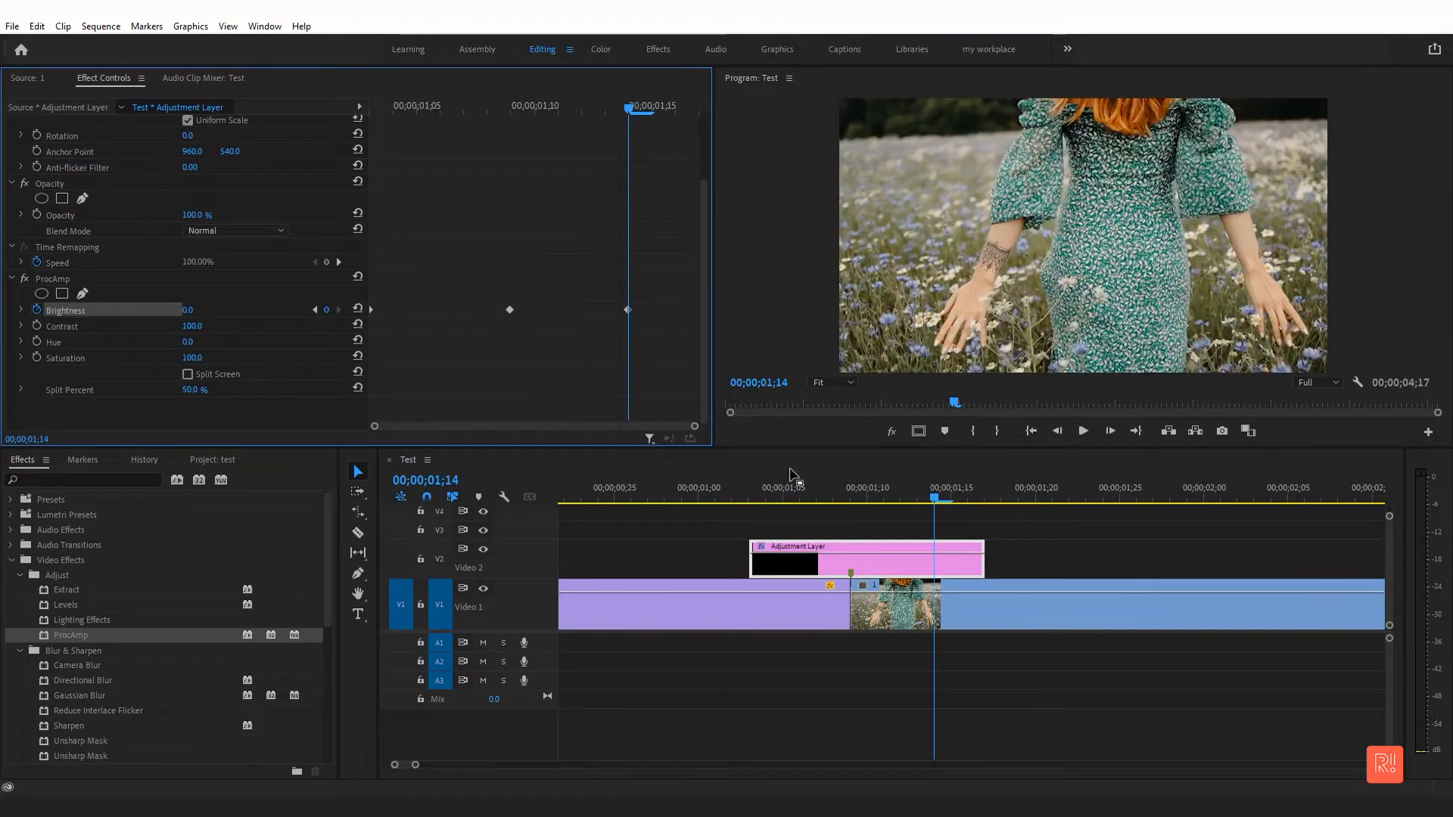
Extend both ends of the V2 adjustment layer so it spans about 00;00;00;21 to 00;00;01;28.
left_click_drag(798, 501, 445, 521)
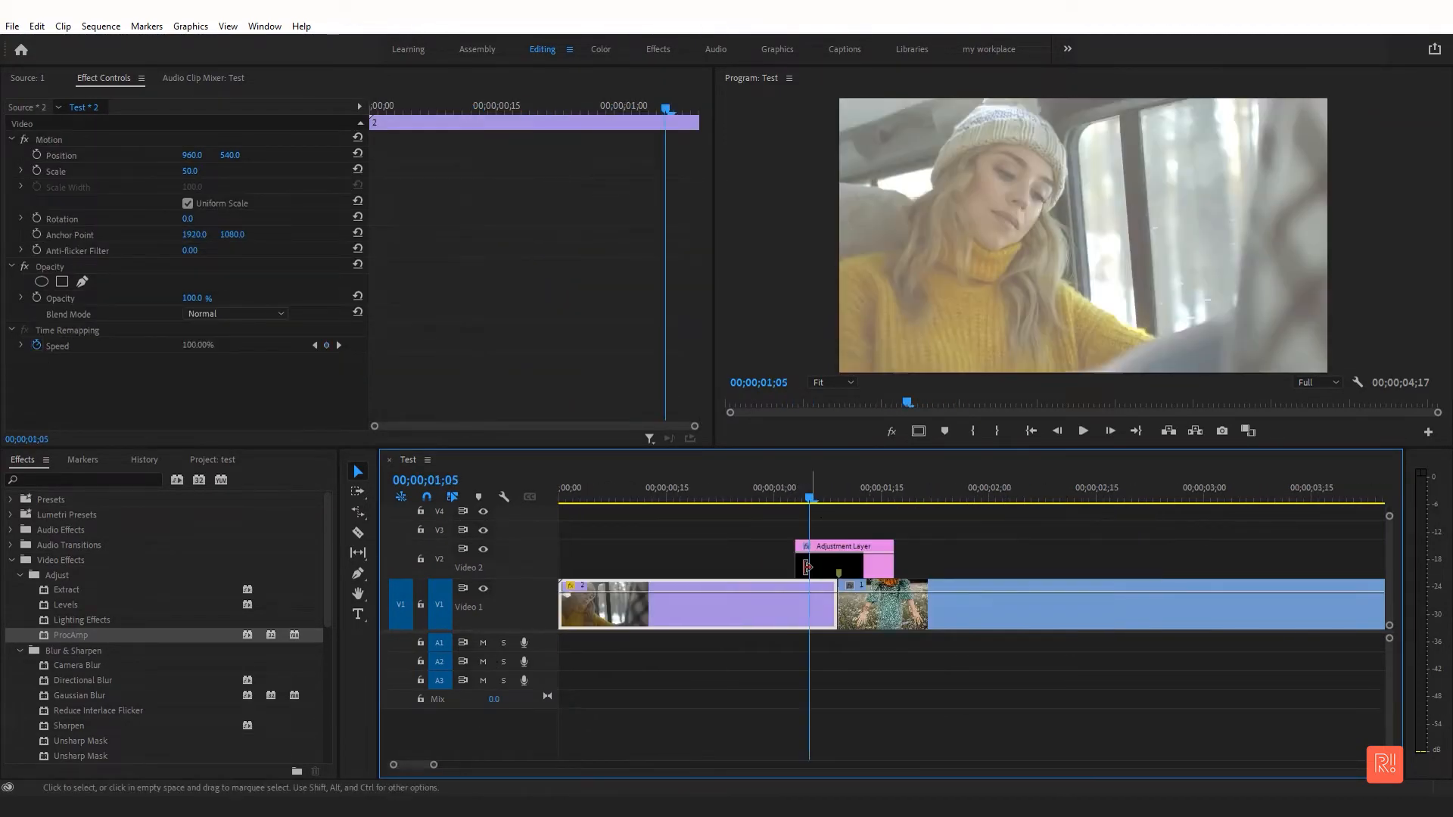
left_click_drag(798, 571, 711, 564)
left_click_drag(884, 571, 973, 571)
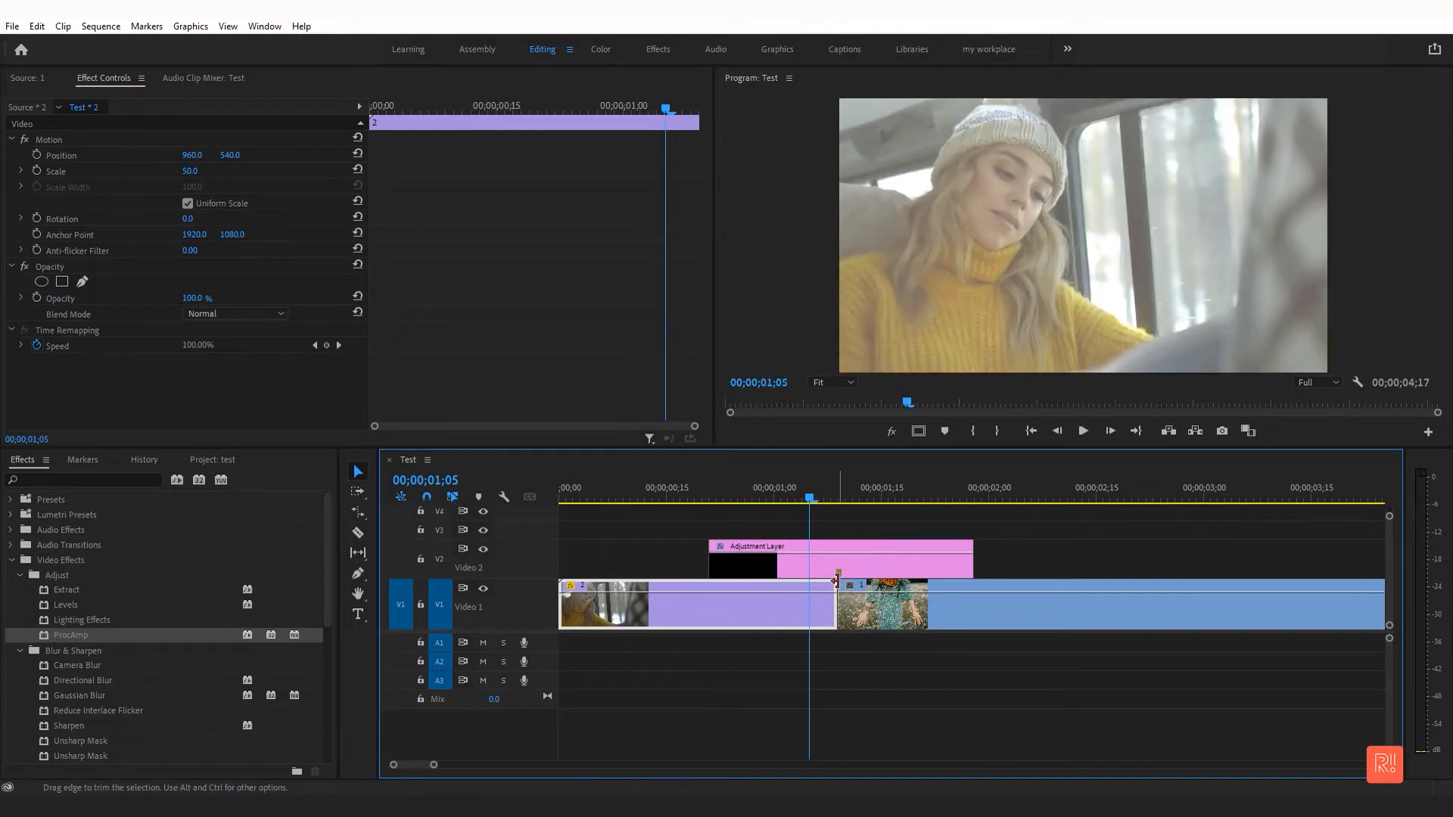
Spread the outer Brightness keyframes, moving the first to about 00;00;00;24 and the last to about 00;00;01;16.
left_click(837, 483)
left_click(813, 551)
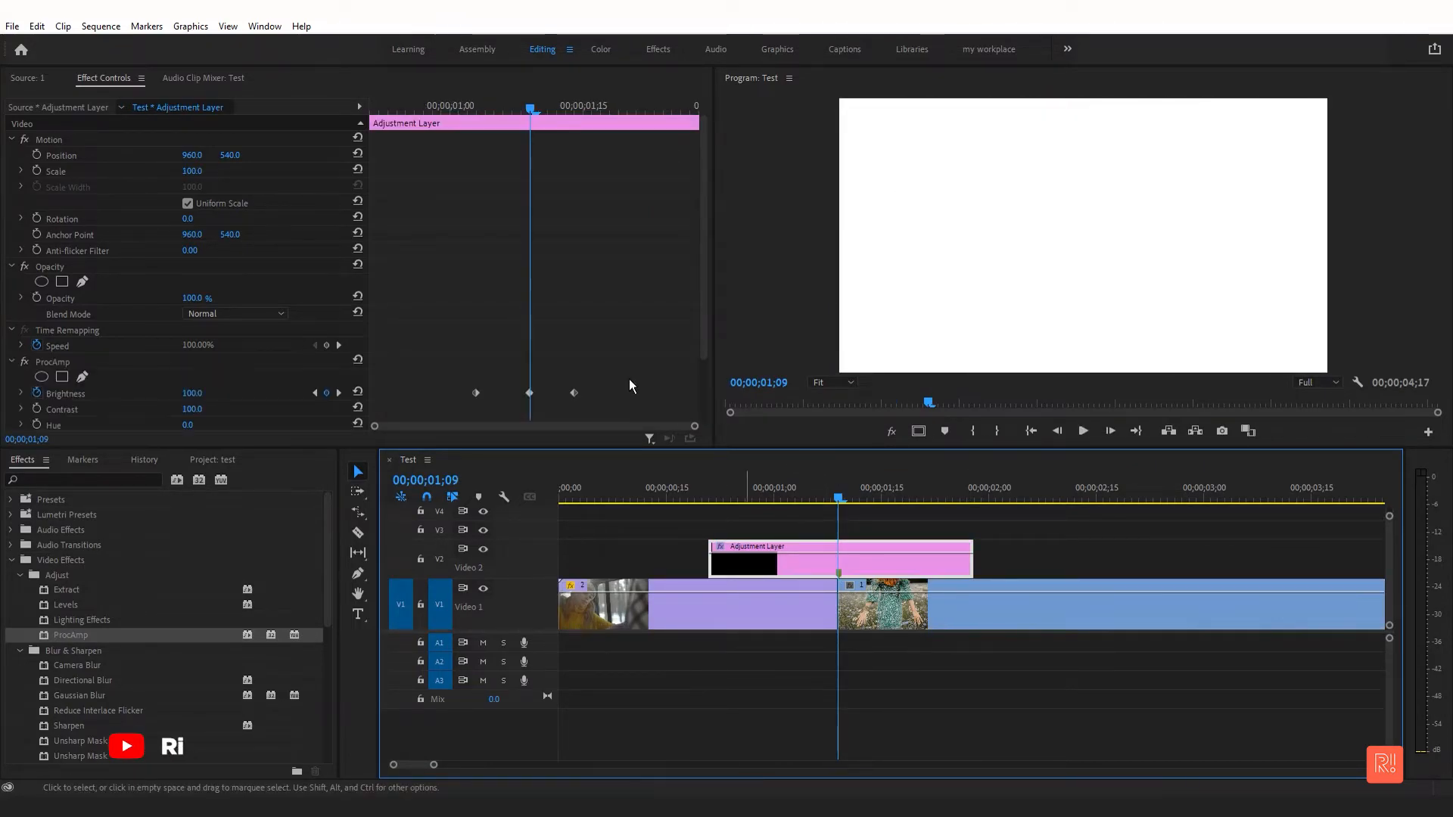
left_click_drag(468, 394, 419, 394)
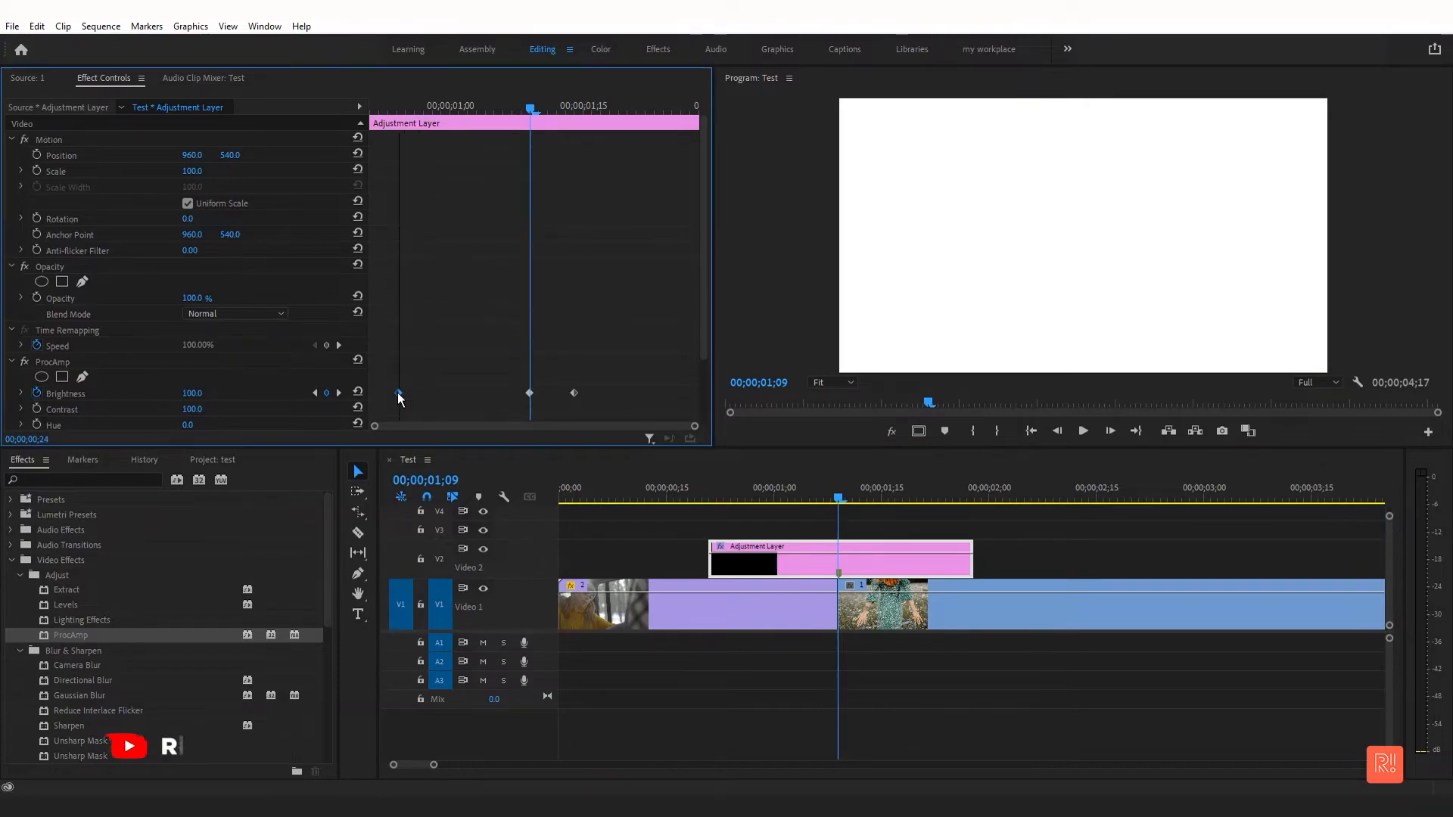
left_click_drag(573, 393, 590, 394)
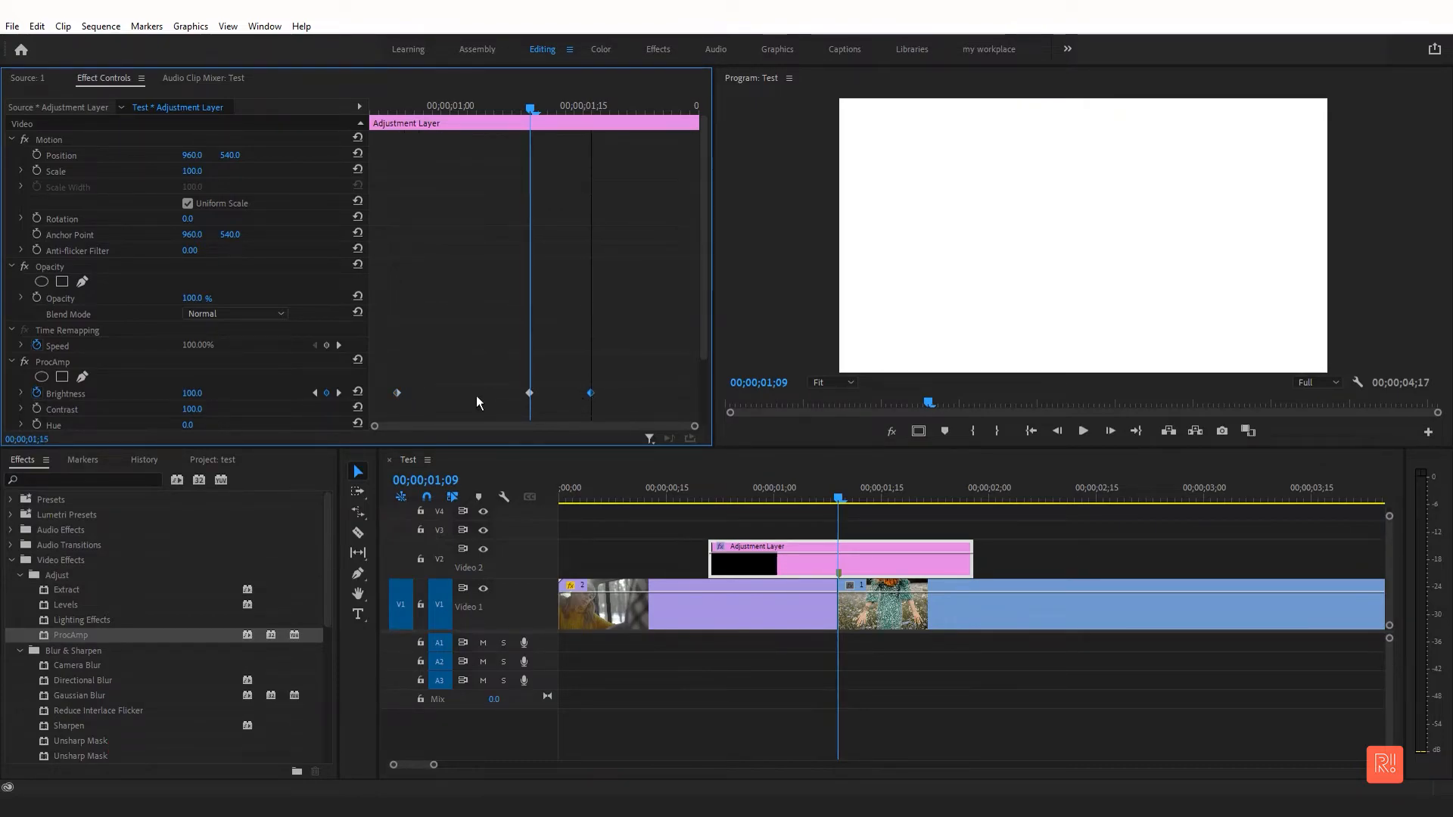
Apply Ease Out to the first and middle Brightness keyframes.
right_click(395, 395)
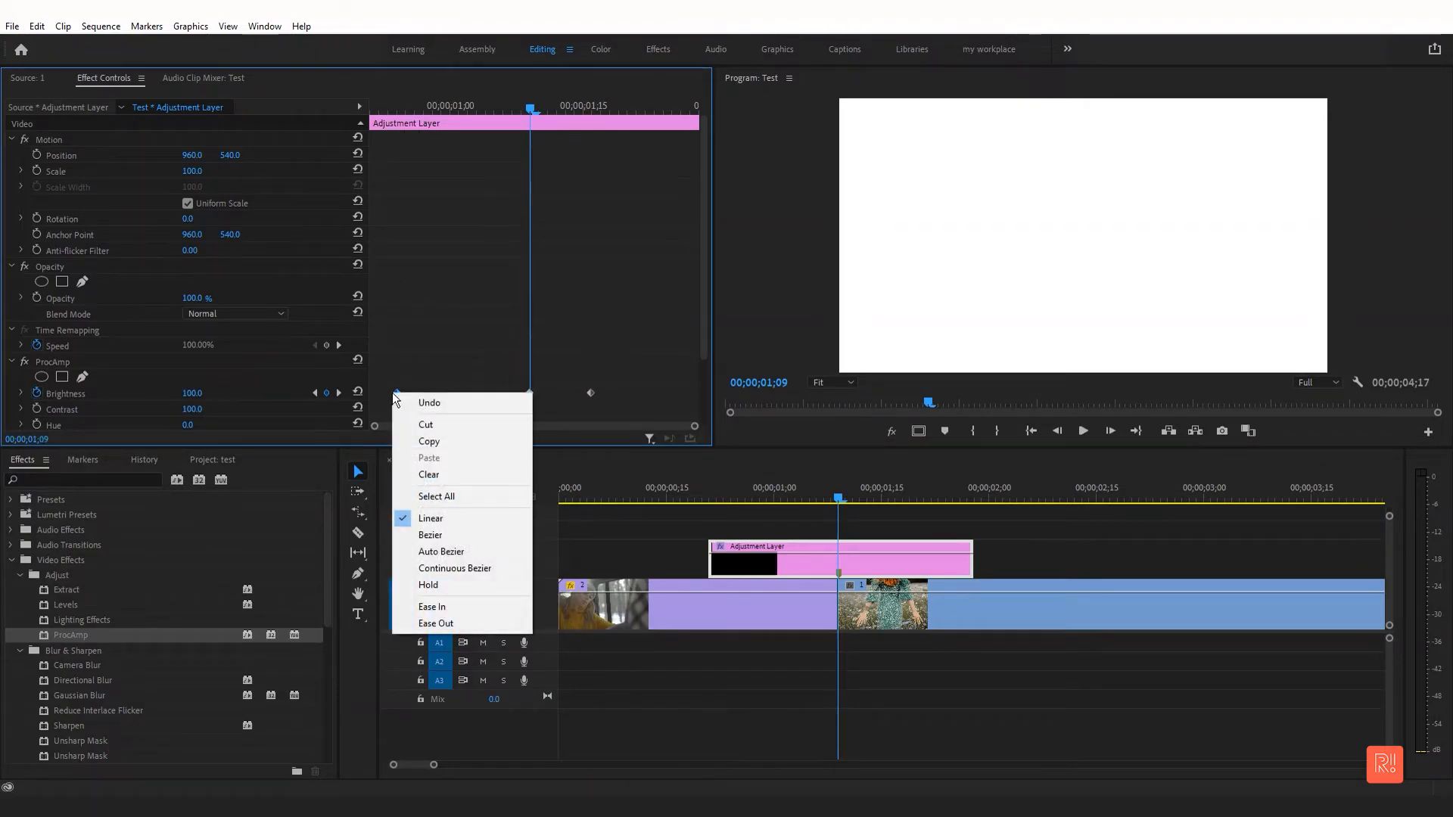
left_click(470, 618)
left_click_drag(470, 351, 528, 413)
right_click(528, 392)
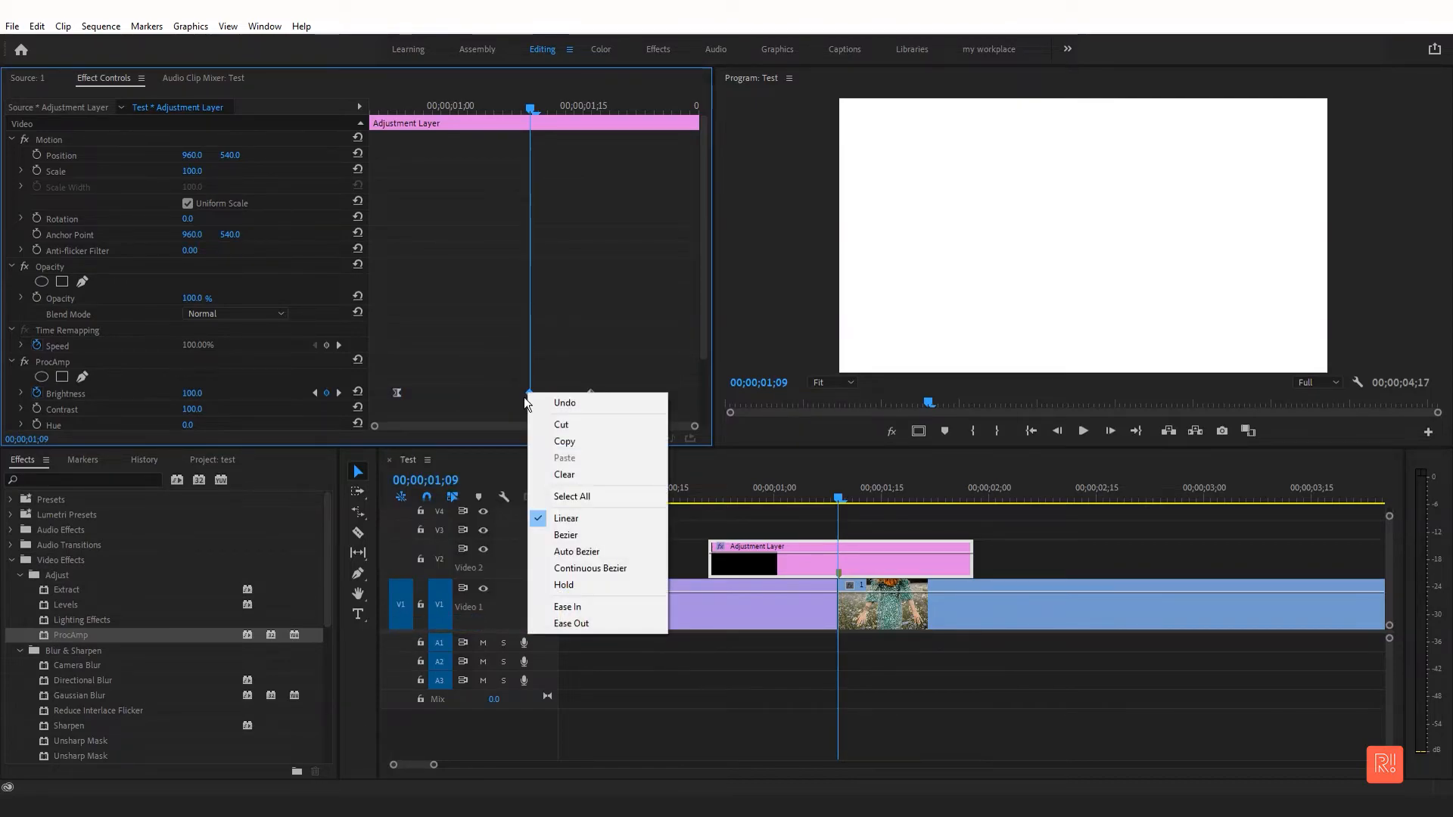
left_click(555, 622)
Play back the brightness transition between clips 2 and 1 from the start of the sequence.
left_click_drag(738, 493, 542, 502)
key("space")
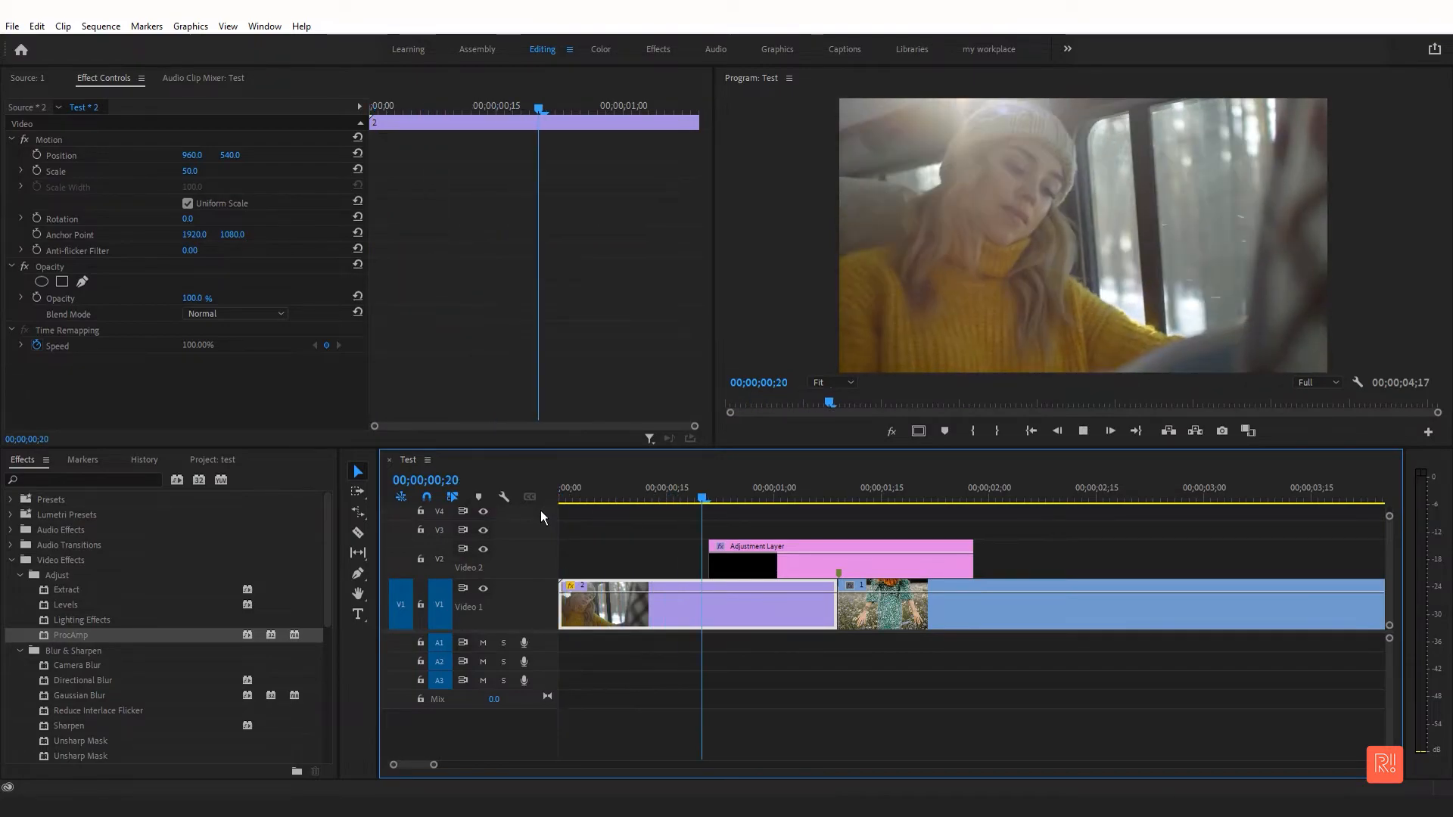
key("space")
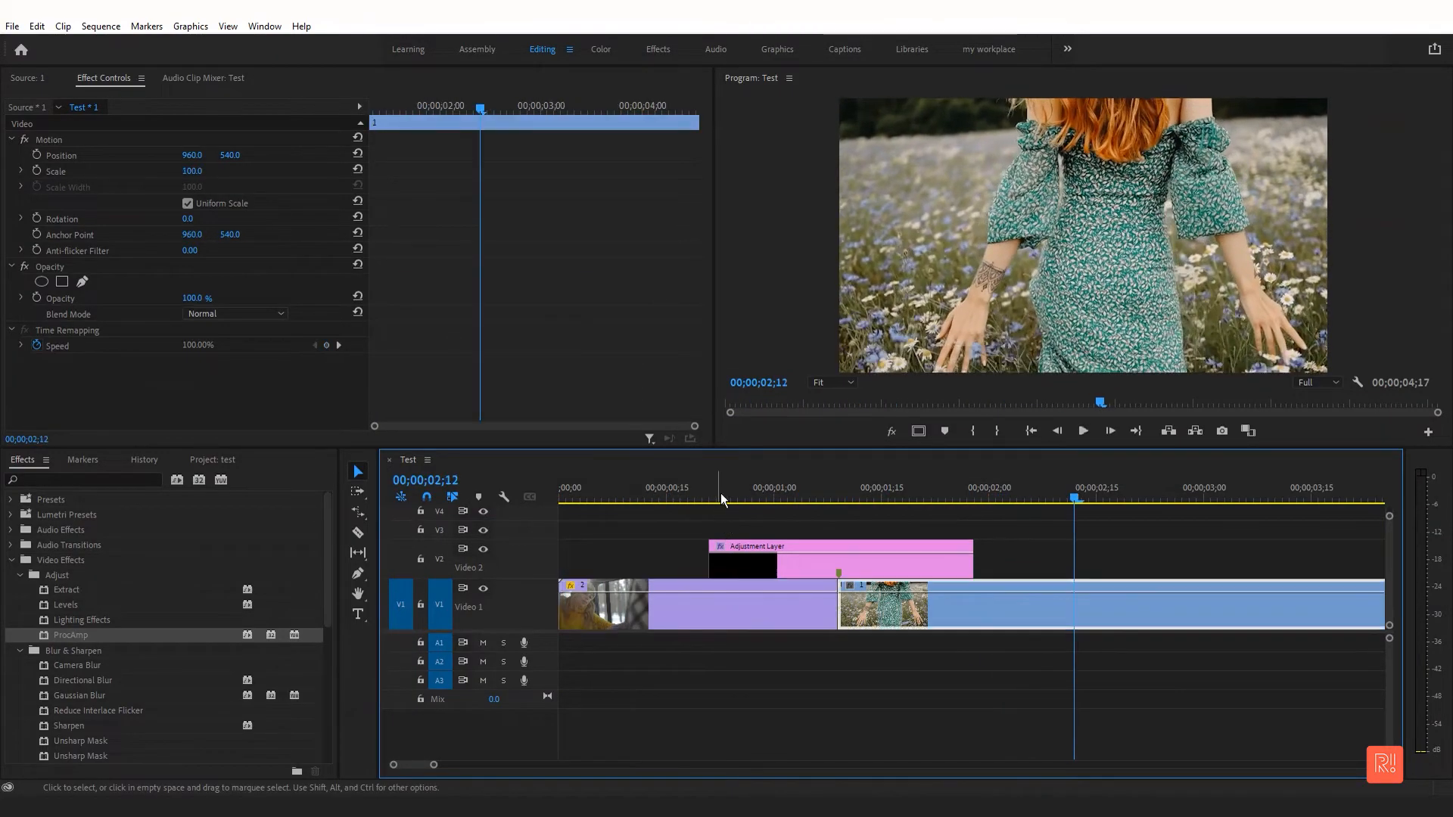
left_click(719, 491)
key("space")
left_click_drag(720, 492, 410, 520)
key("space")
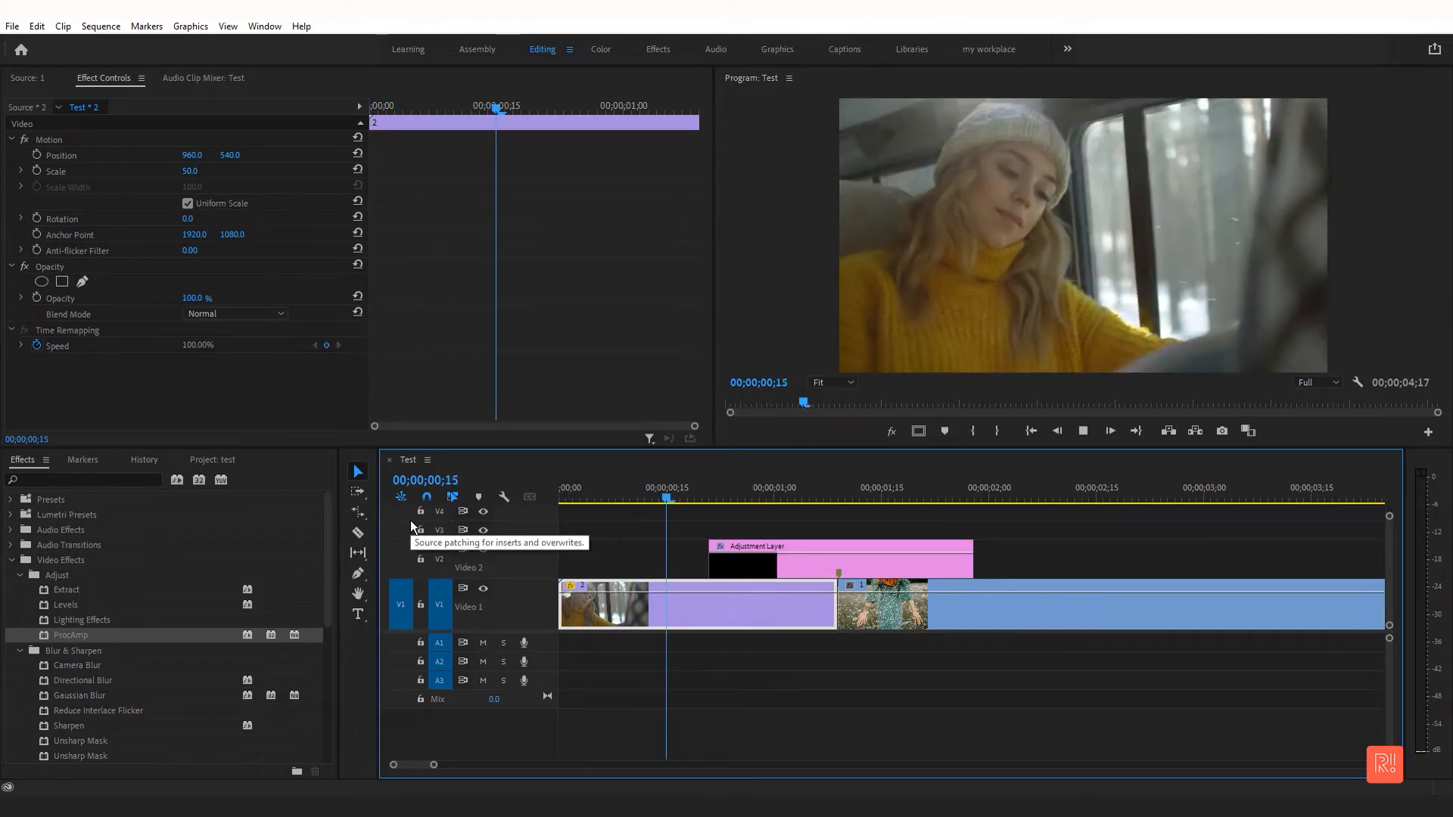
key("space")
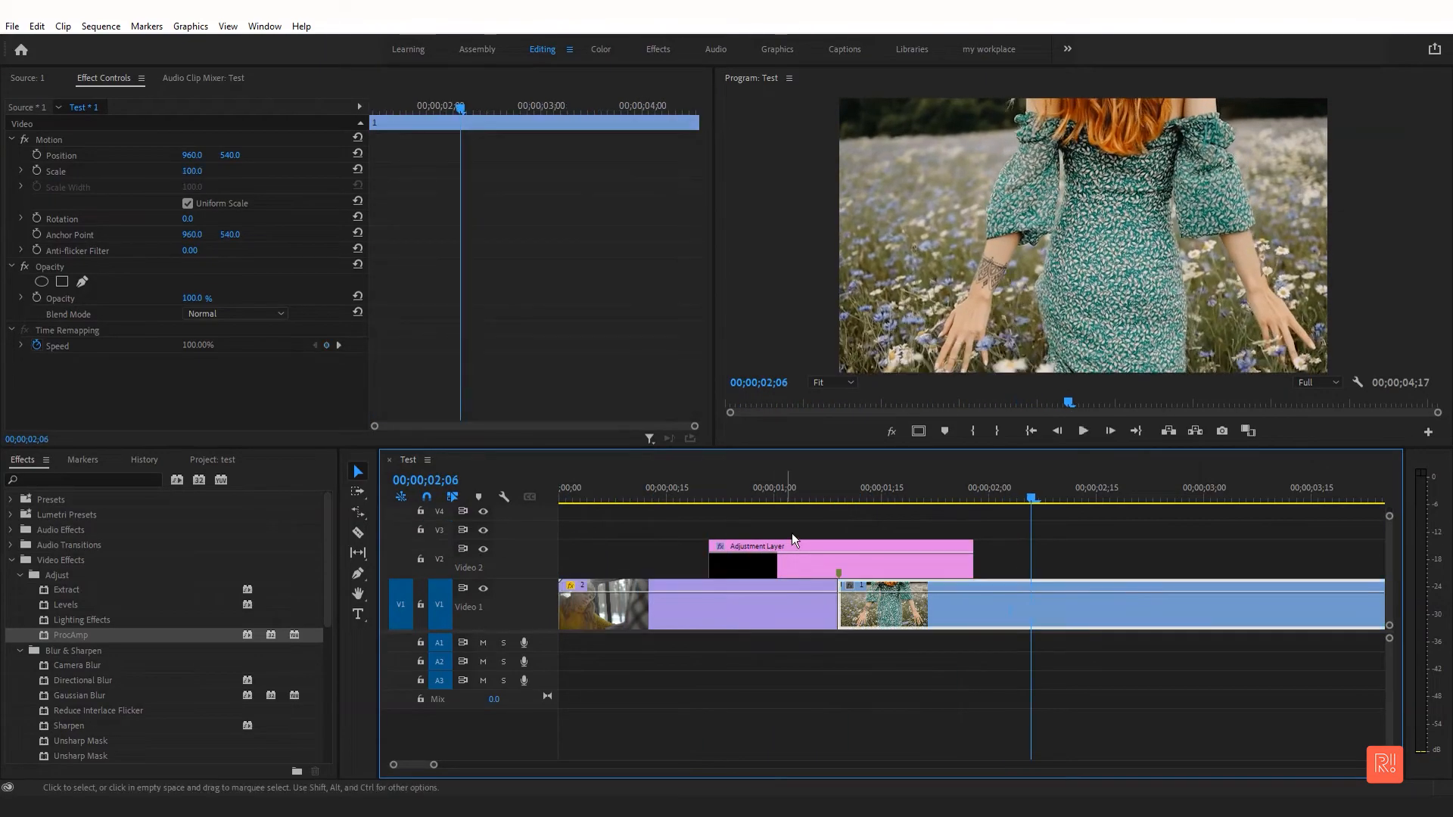
Duplicate the V2 adjustment layer onto V3 and delete ProcAmp from the copy.
left_click_drag(759, 563, 775, 529)
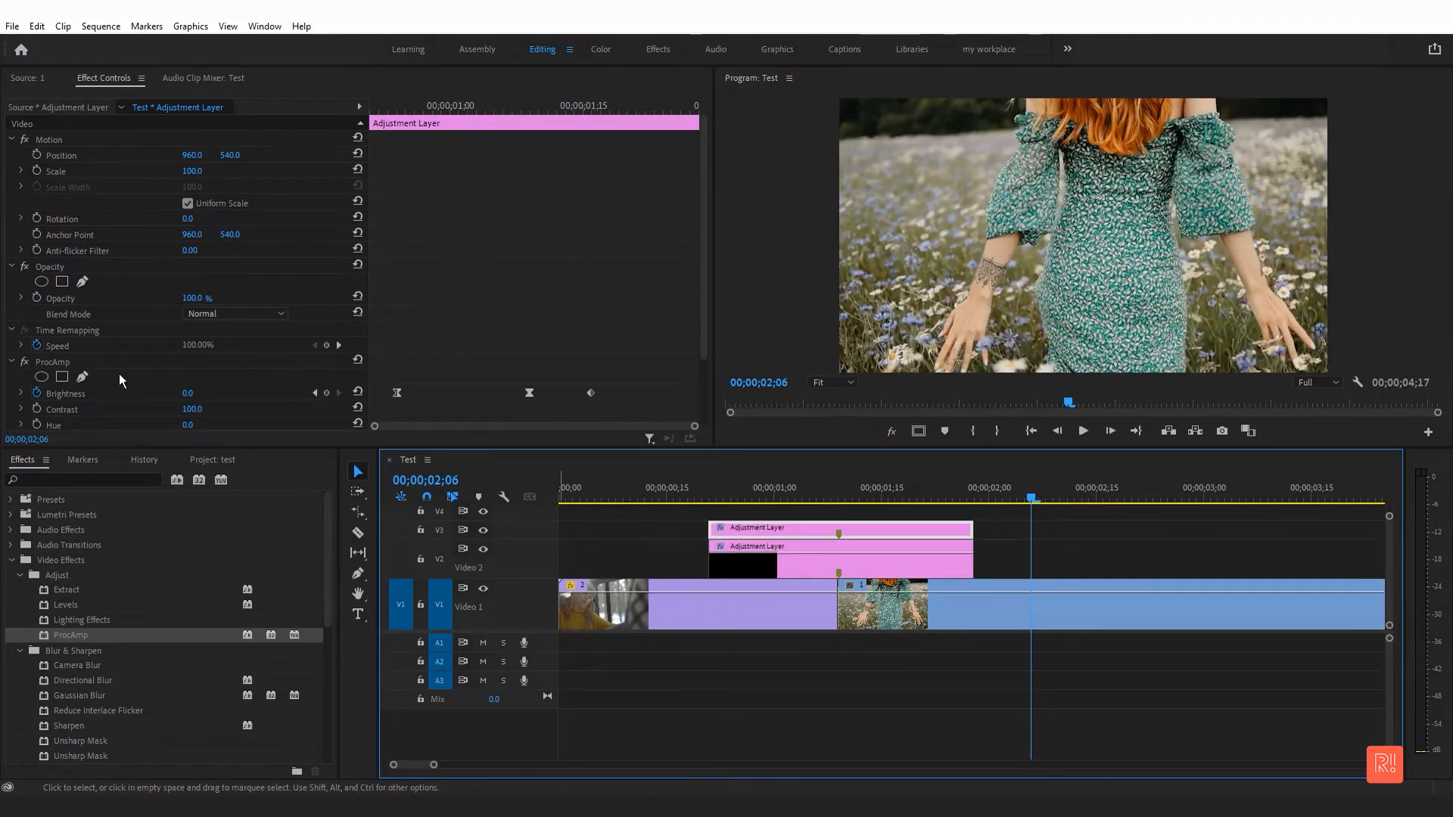
left_click(52, 361)
key("Delete")
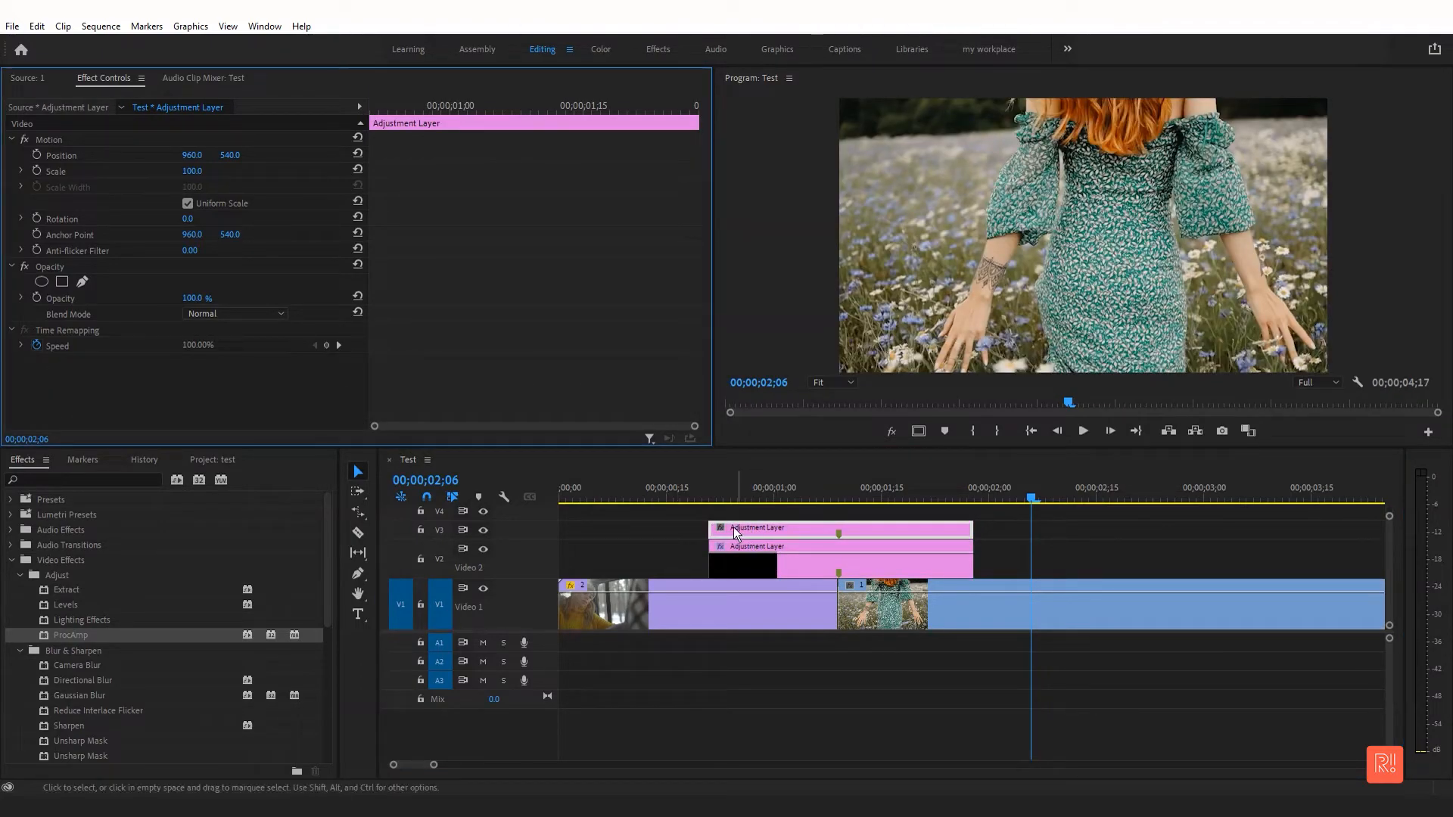
Stretch the V3 adjustment layer over the whole sequence, from its start to the end of clip 1.
left_click_drag(715, 528, 558, 528)
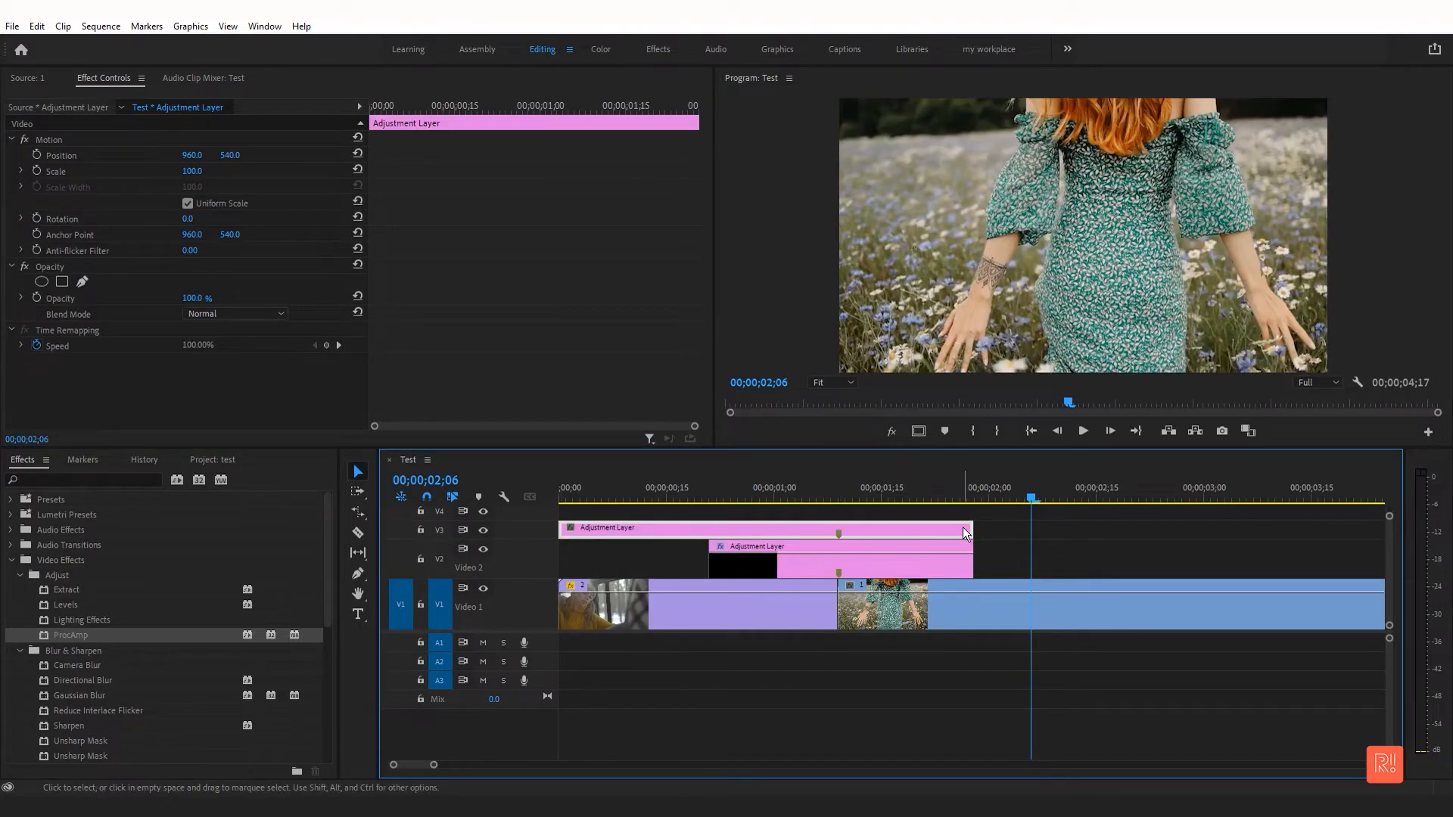
left_click_drag(436, 766, 670, 768)
left_click_drag(579, 530, 622, 530)
Search the effects for "crop" and apply the Crop effect to the V3 adjustment layer.
left_click(90, 479)
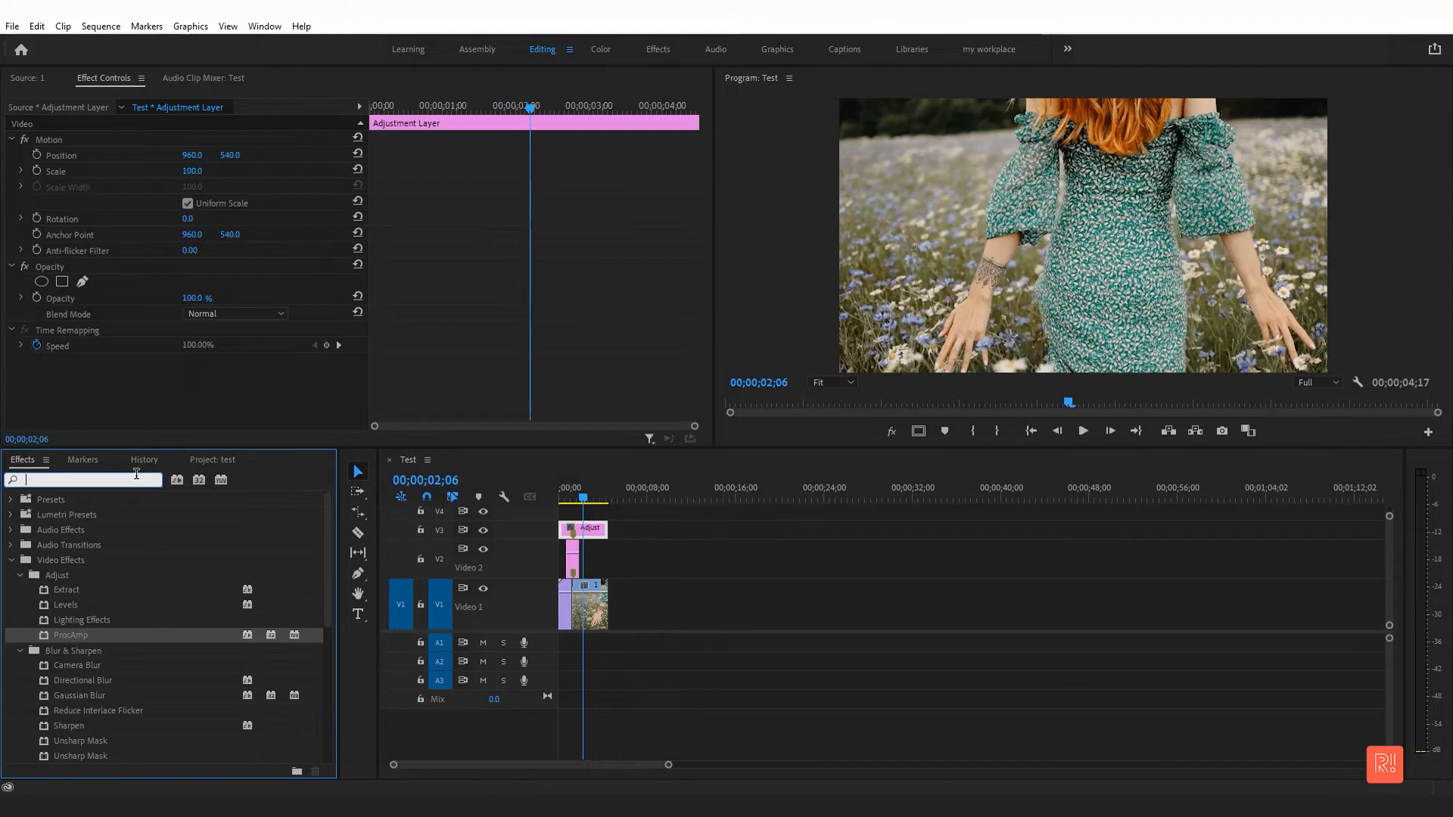
type("crop")
left_click_drag(65, 589, 345, 586)
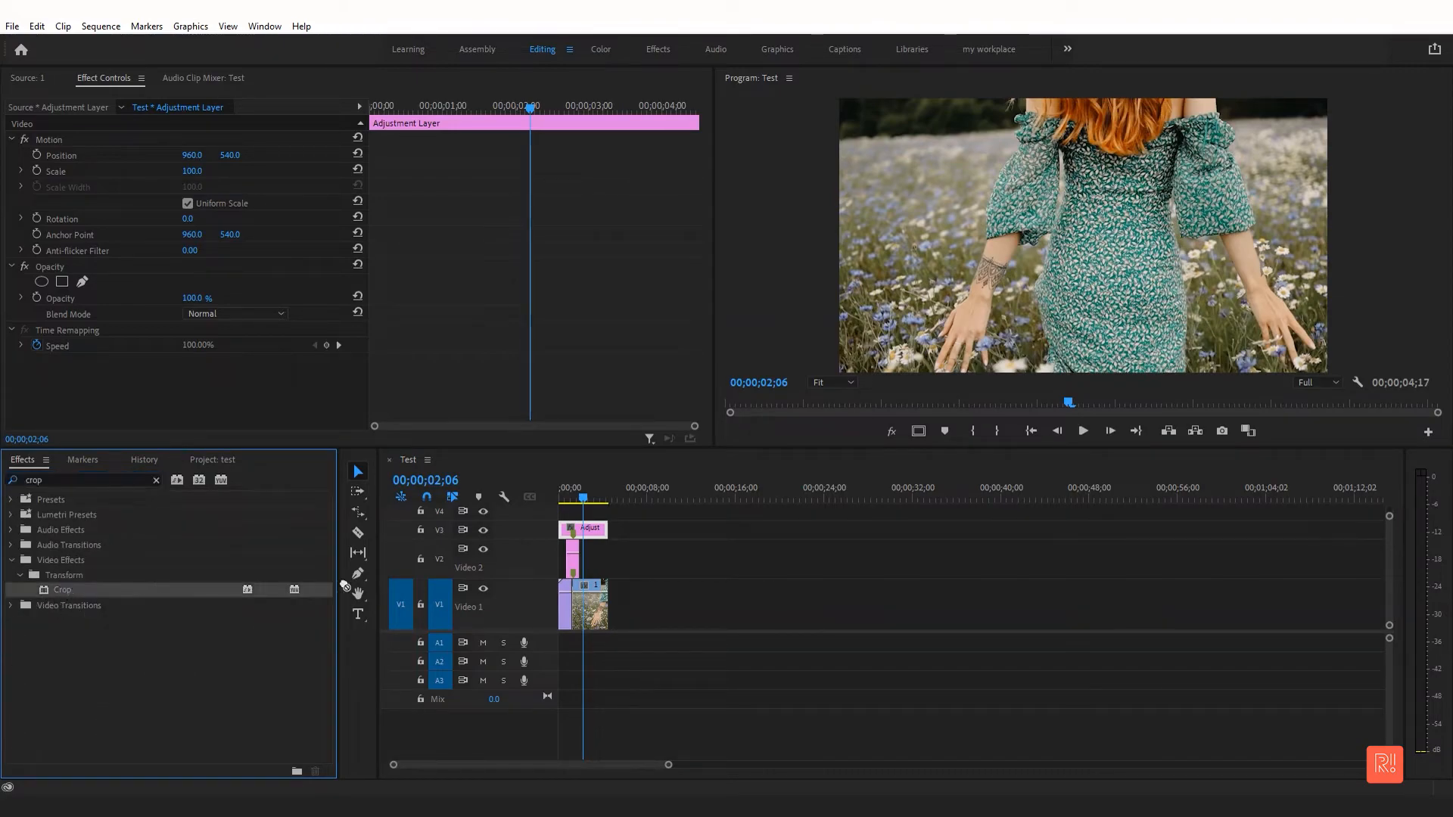
left_click_drag(580, 538, 581, 537)
scroll(245, 410, "down", 2)
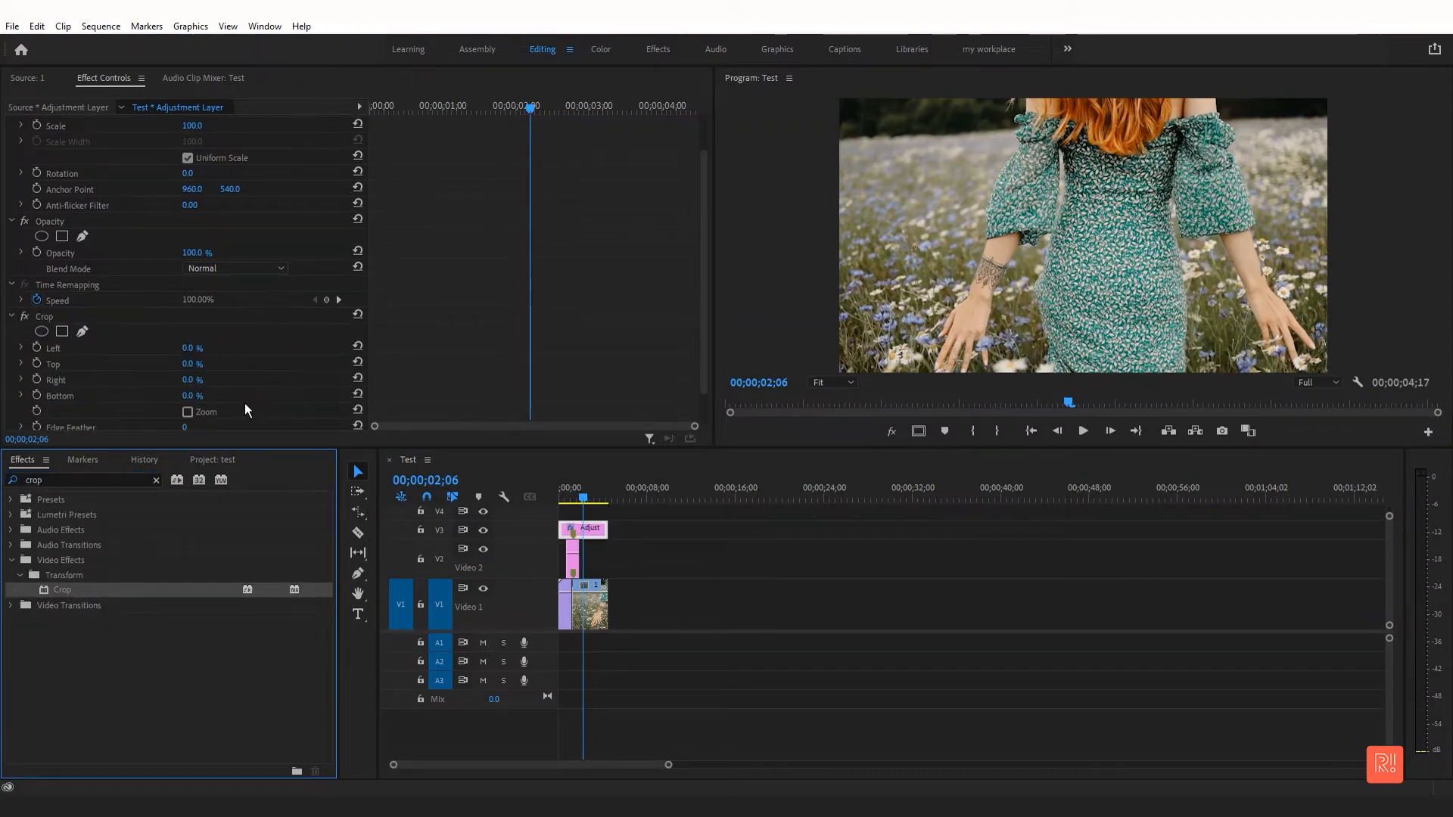
Set the Crop effect's Top and Bottom to 15% for cinematic black bars.
left_click(190, 363)
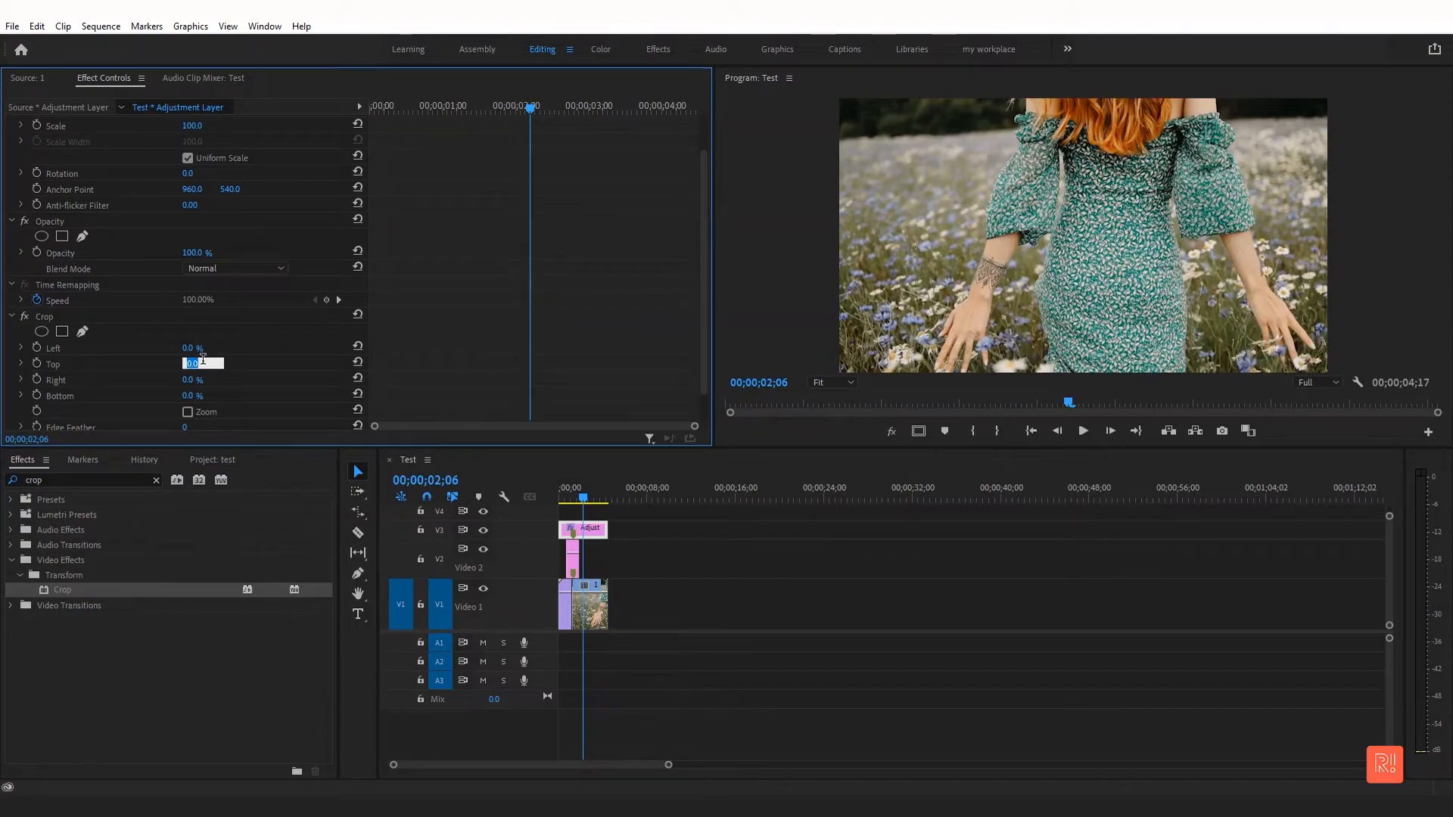
type("15")
key("Return")
scroll(227, 379, "down", 1)
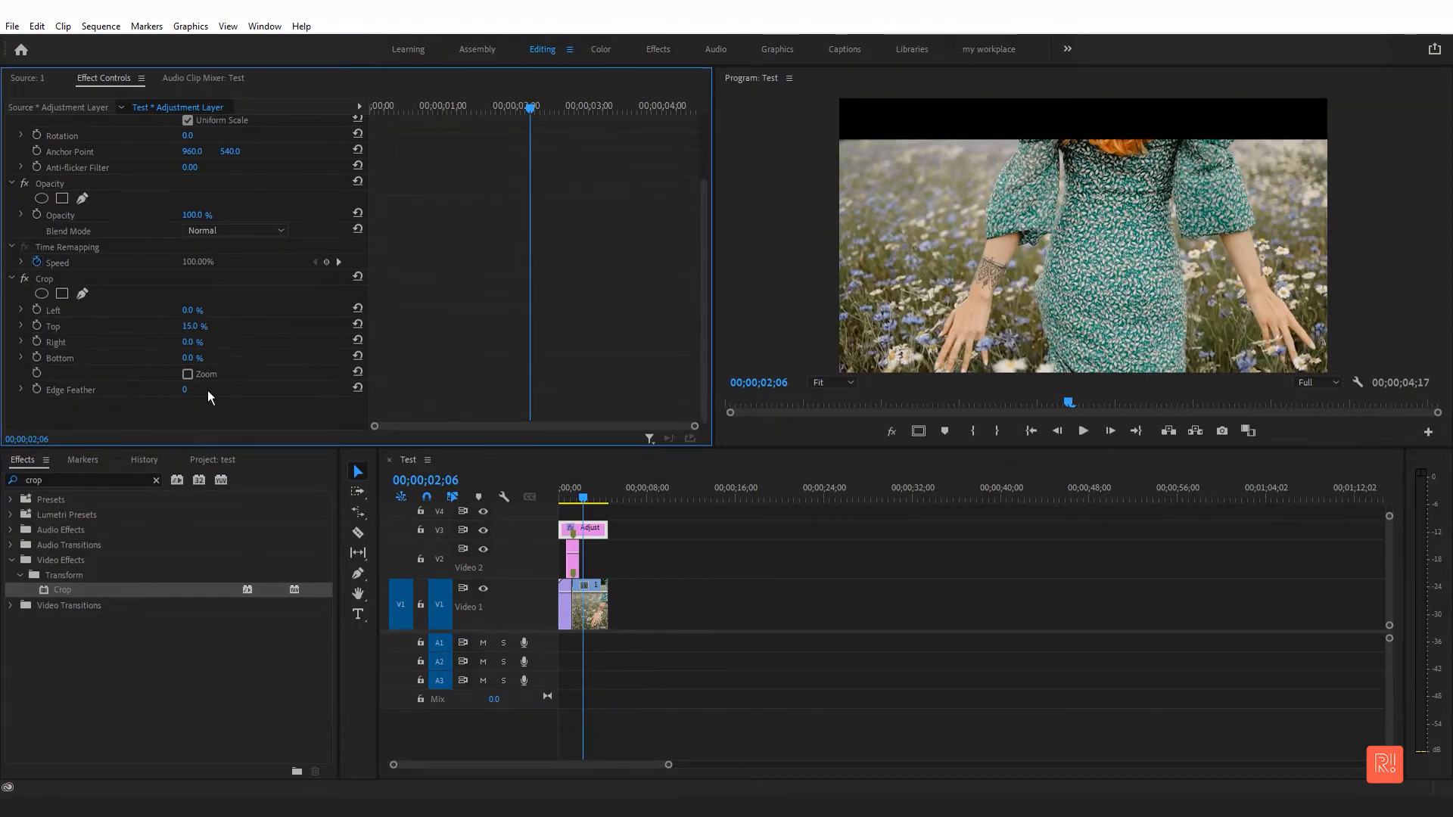
left_click(199, 358)
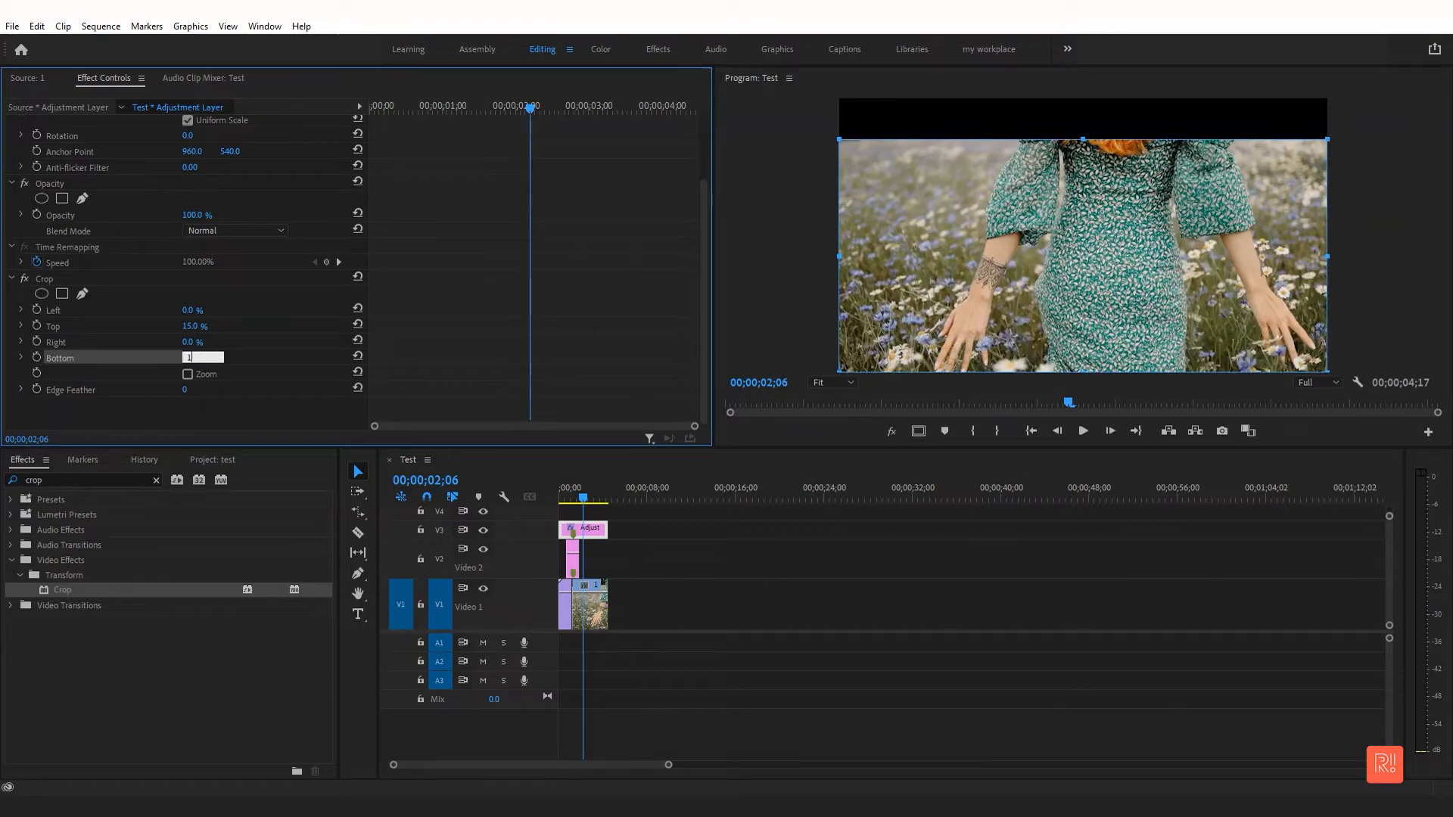
type("15")
key("Return")
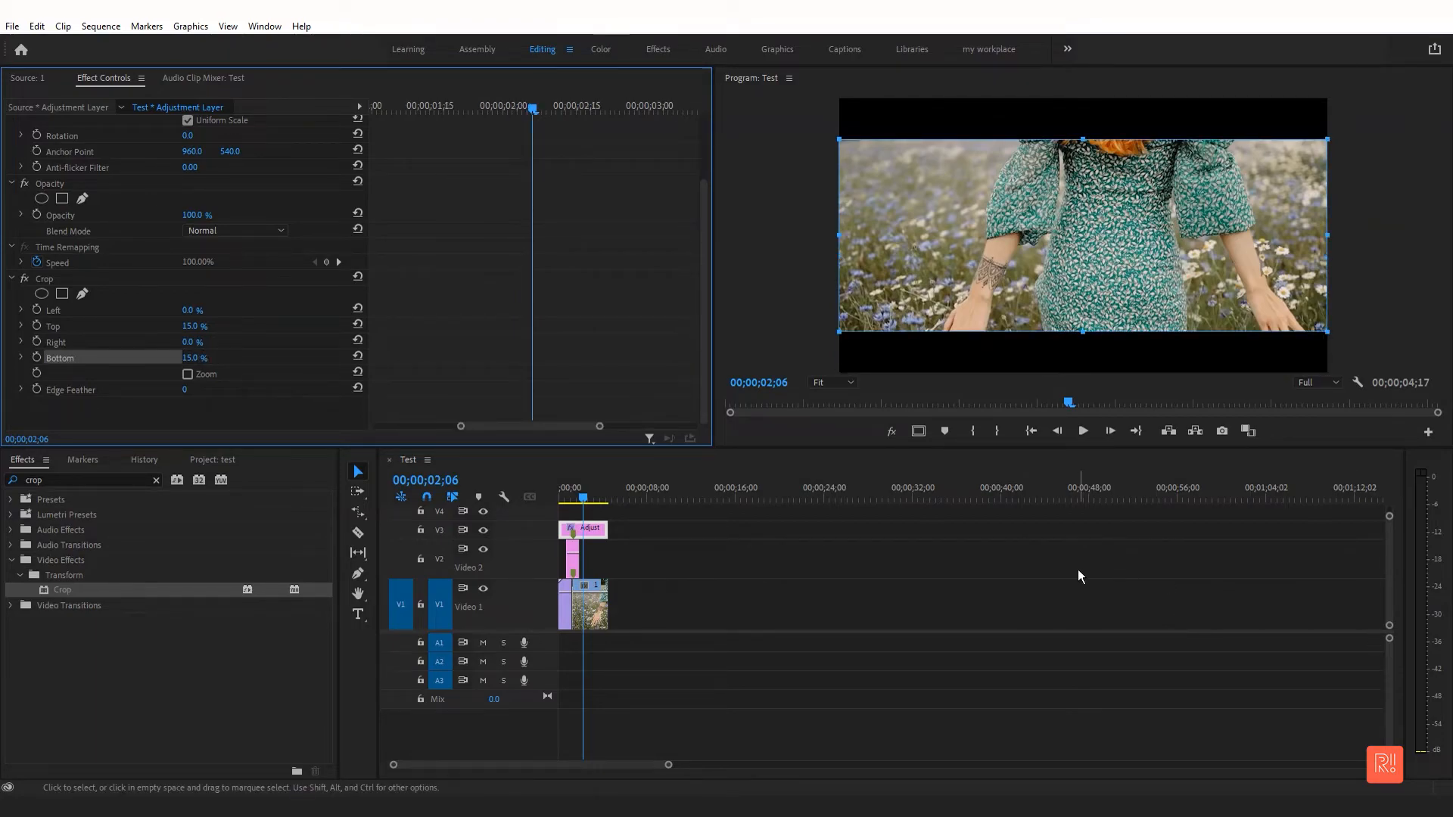
Play back the cropped brightness transition from the start of the sequence.
left_click_drag(573, 497, 497, 489)
key("equal")
key("equal")
key("equal")
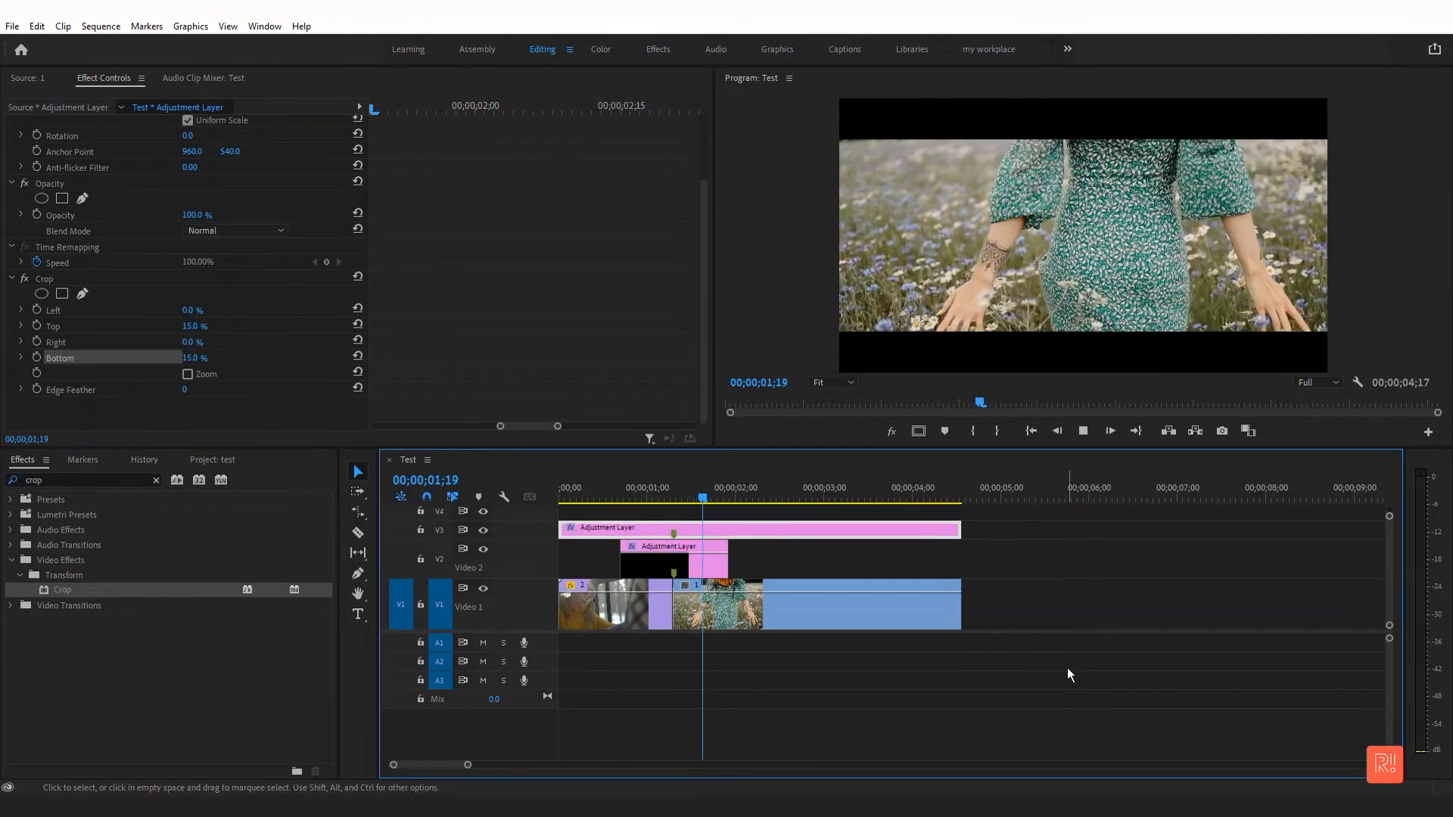
left_click_drag(615, 488, 456, 497)
key("space")
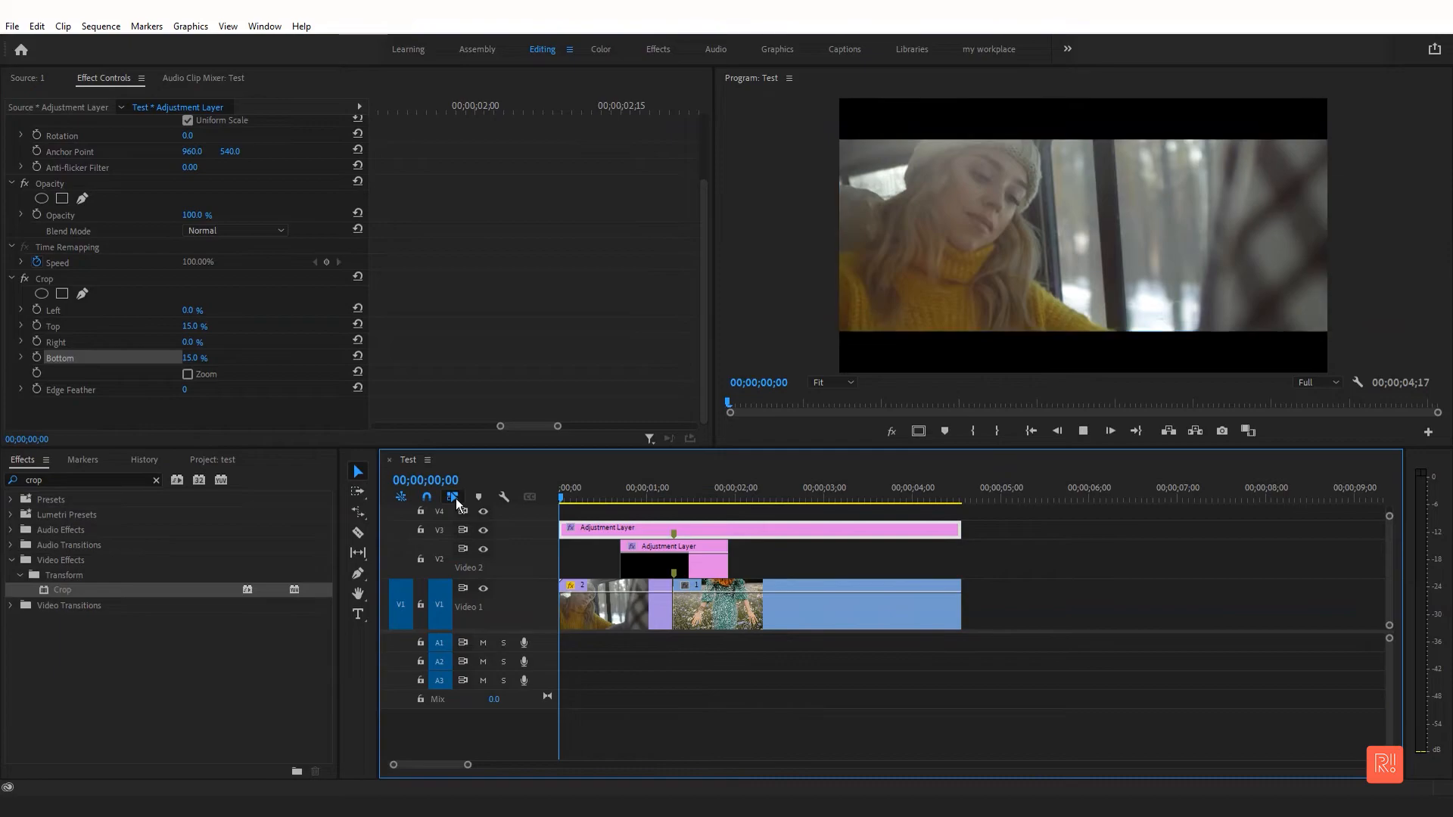
key("space")
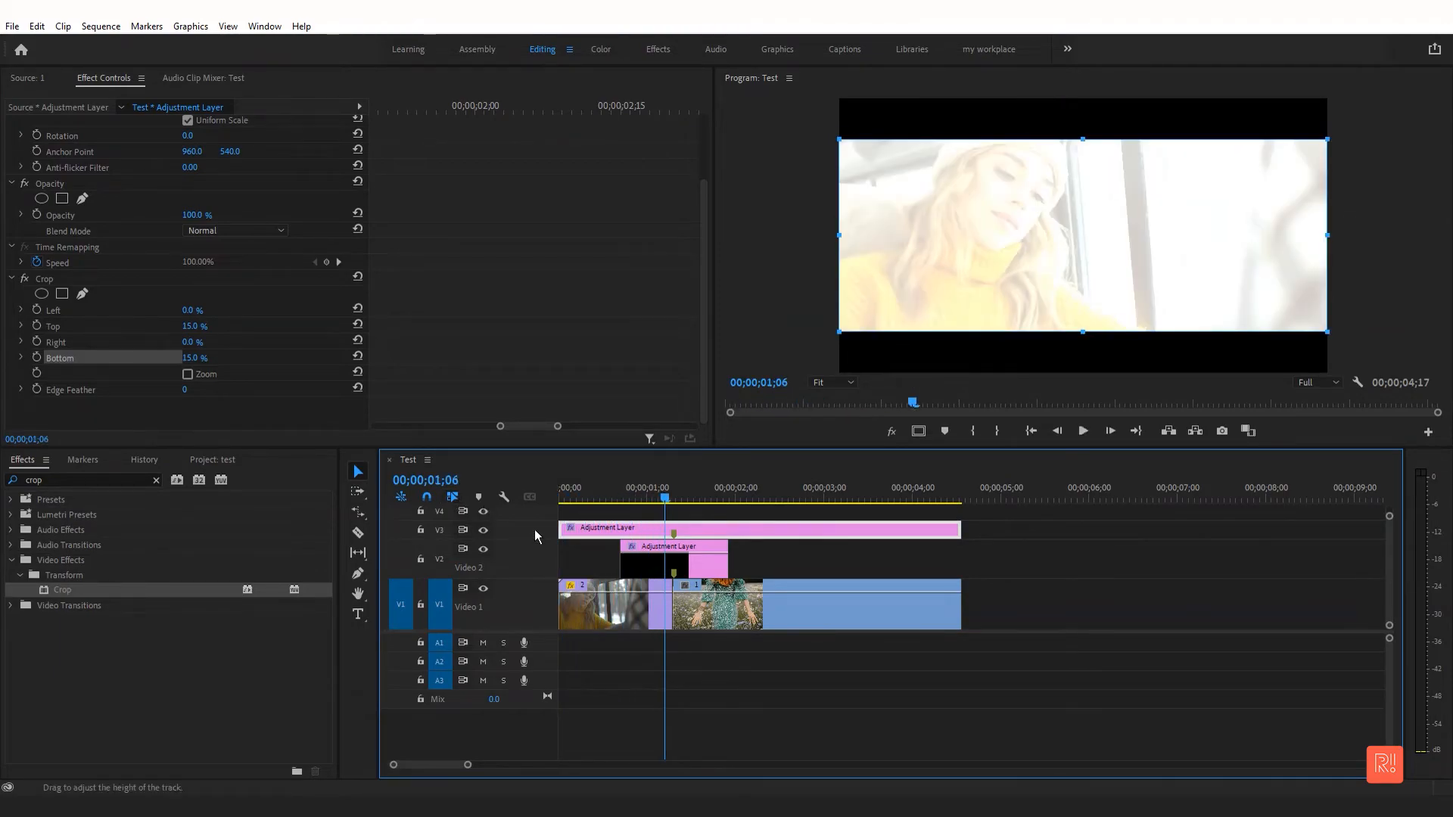
Enable Split Screen in the V2 adjustment layer's ProcAmp effect.
left_click(651, 563)
scroll(250, 393, "down", 3)
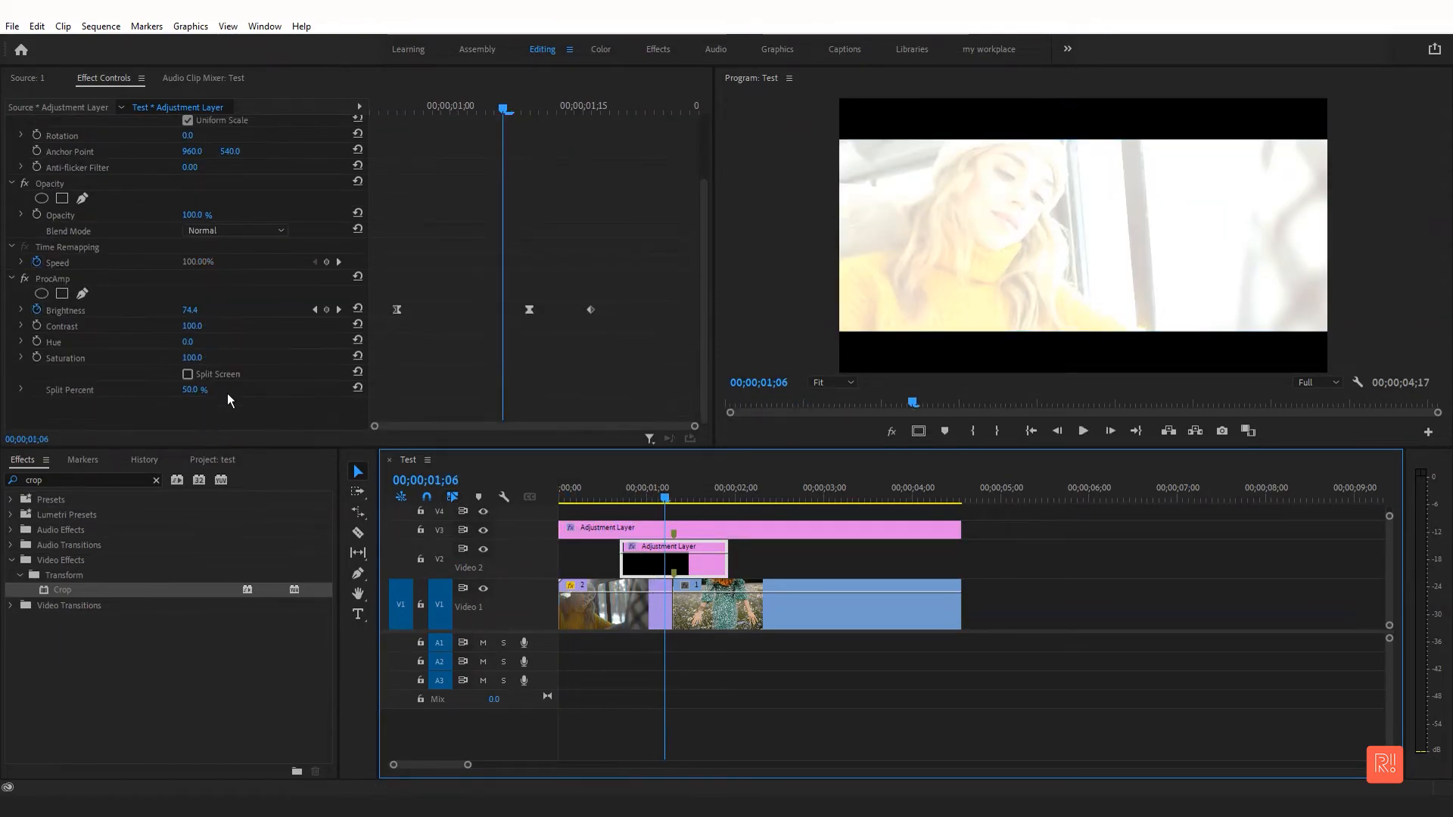
left_click(230, 377)
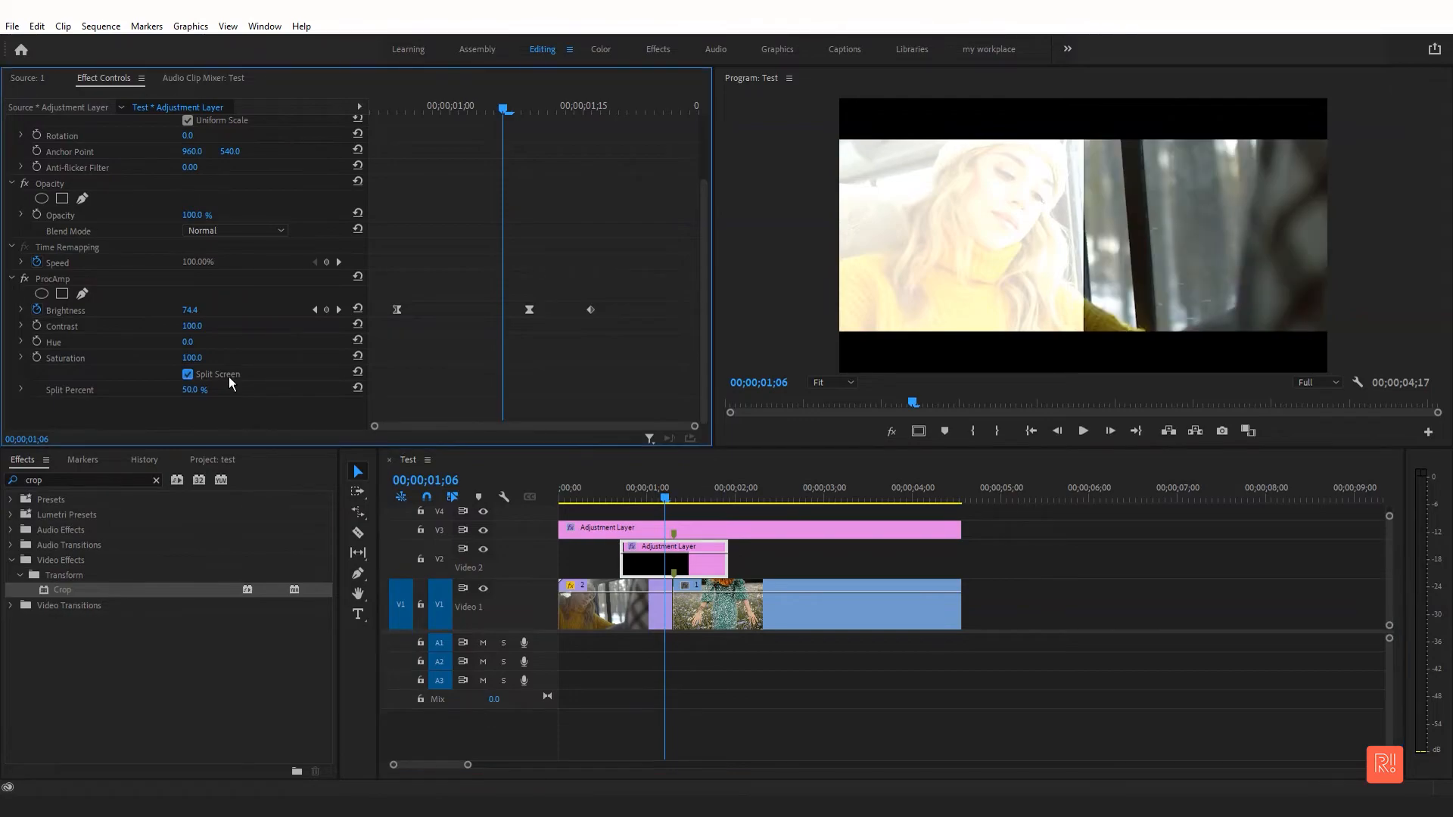
Scrub and play through the split-screen brightness transition between clips 2 and 1.
left_click_drag(673, 492, 718, 492)
left_click_drag(629, 493, 534, 493)
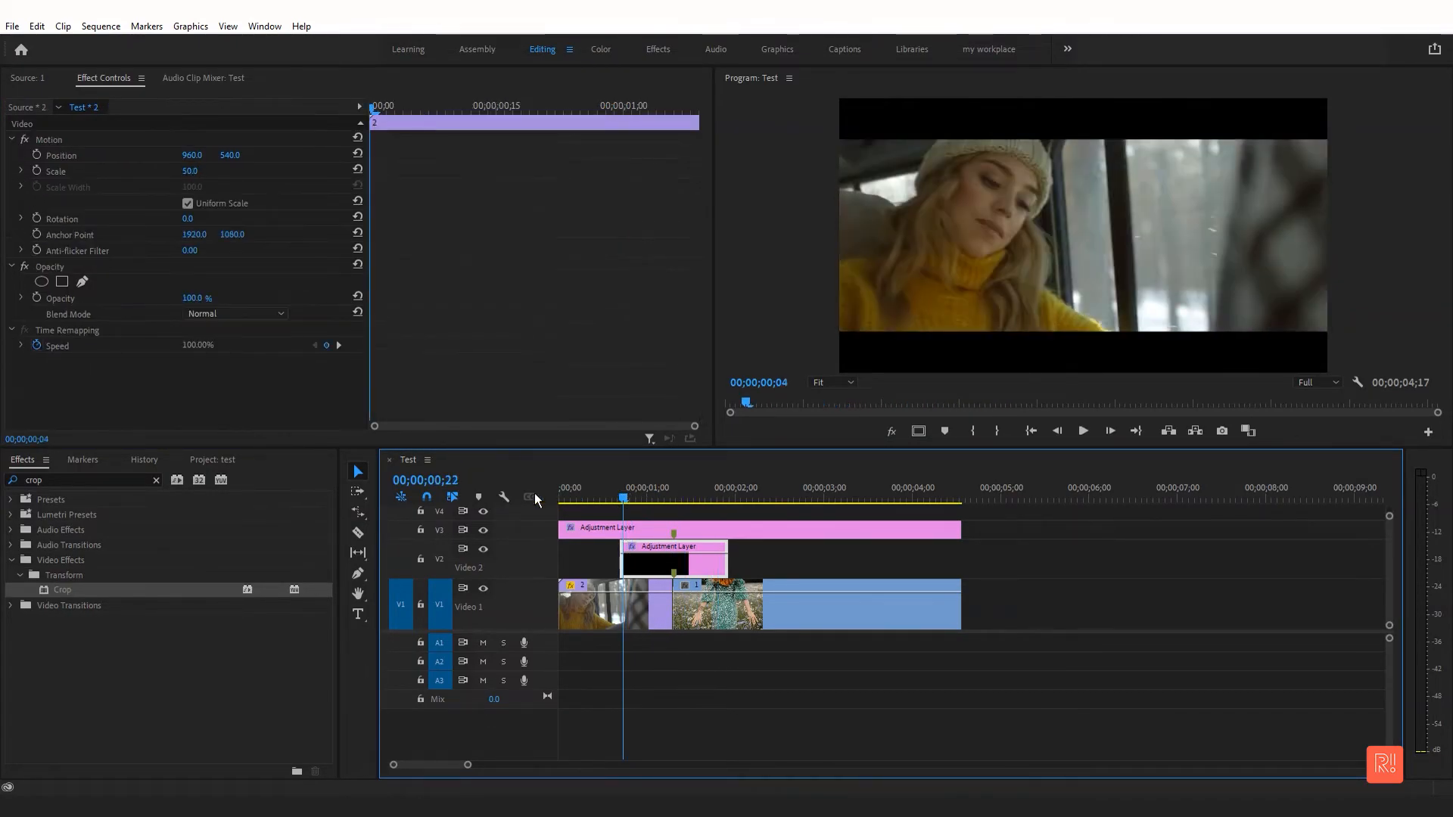
key("space")
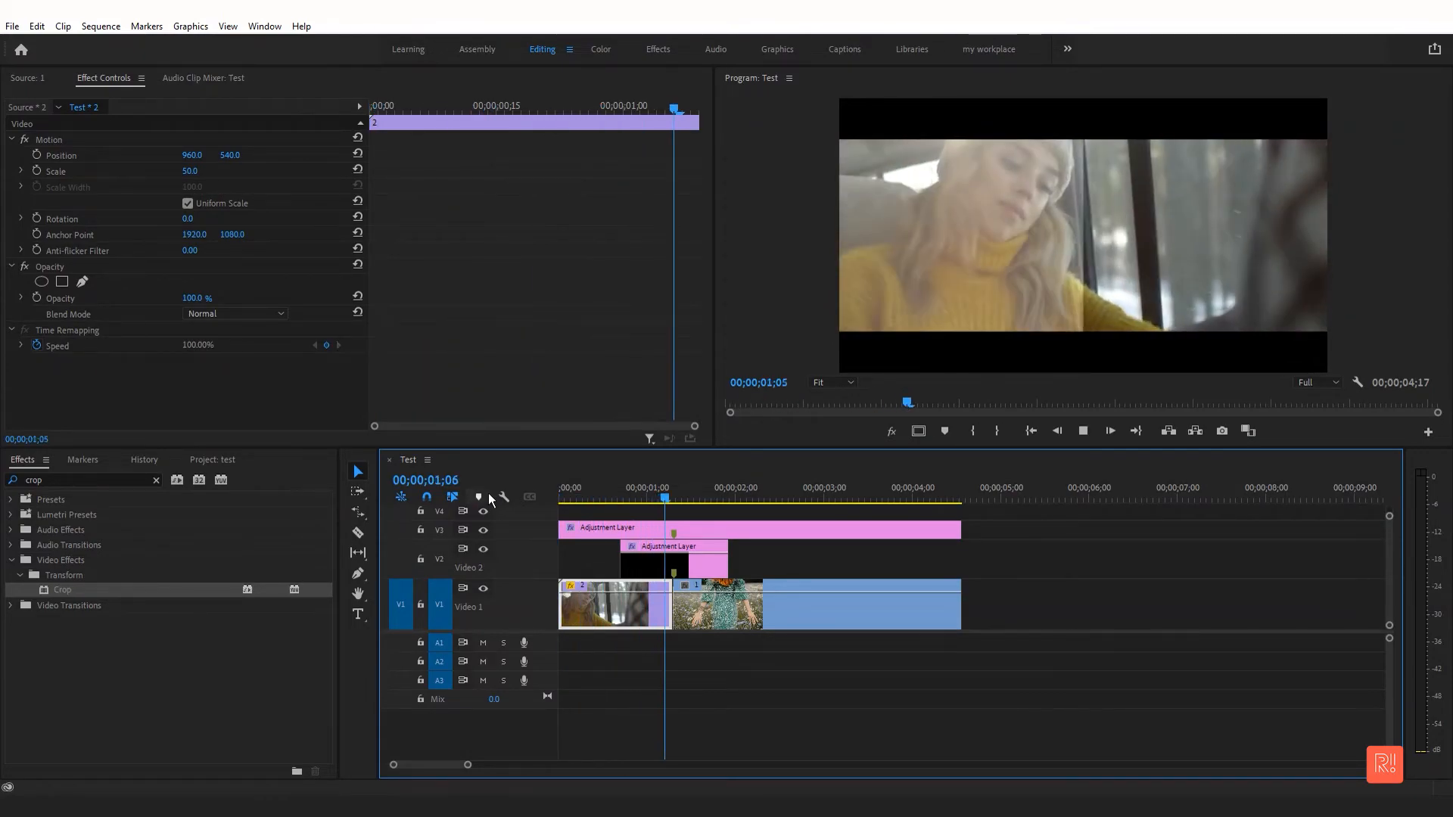
Compare the V2 ProcAmp with Split Screen off and on at 00;00;01;11, just after the cut.
left_click_drag(652, 484, 683, 492)
left_click(685, 561)
scroll(266, 393, "down", 2)
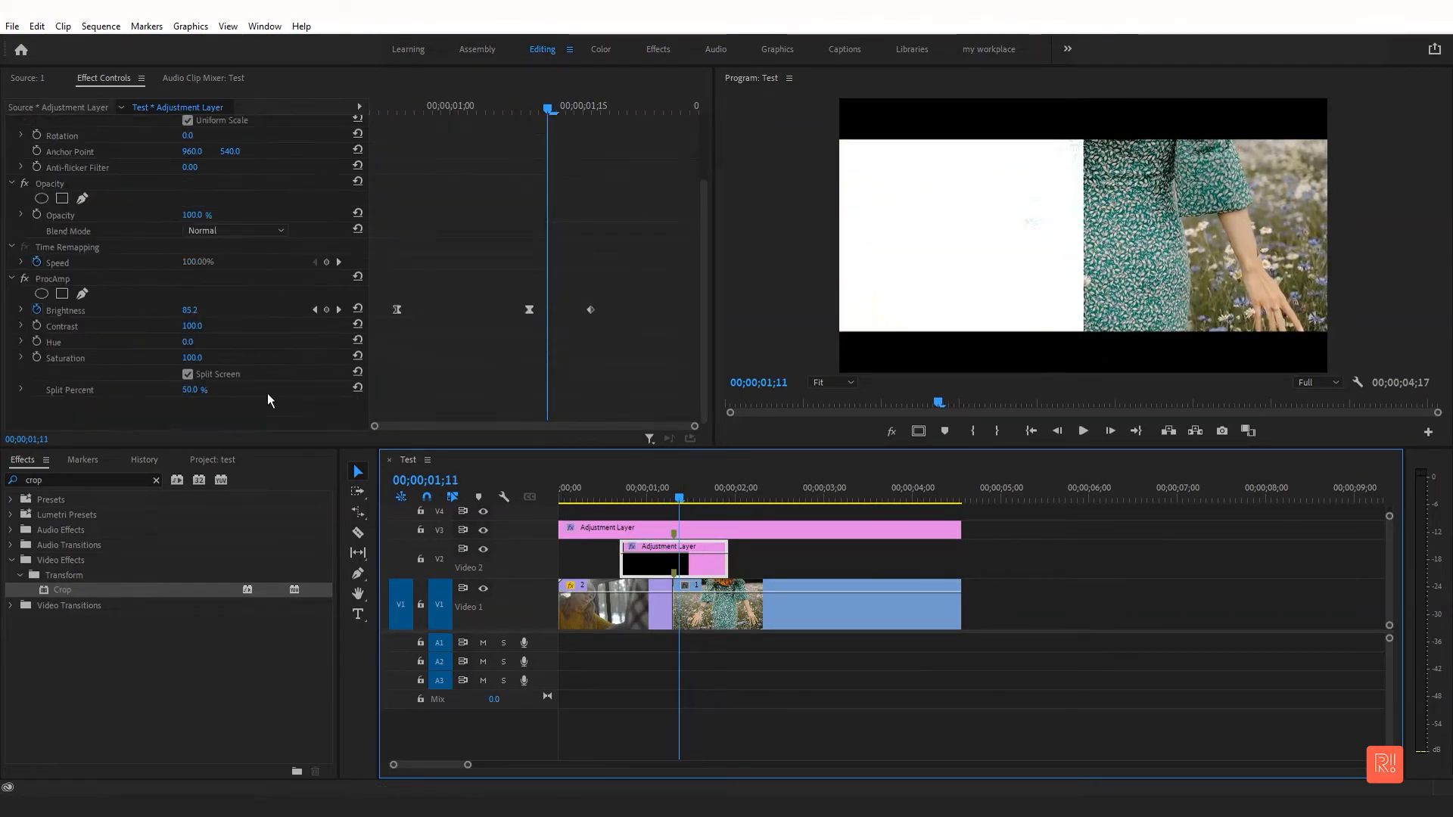
left_click(238, 375)
left_click(238, 375)
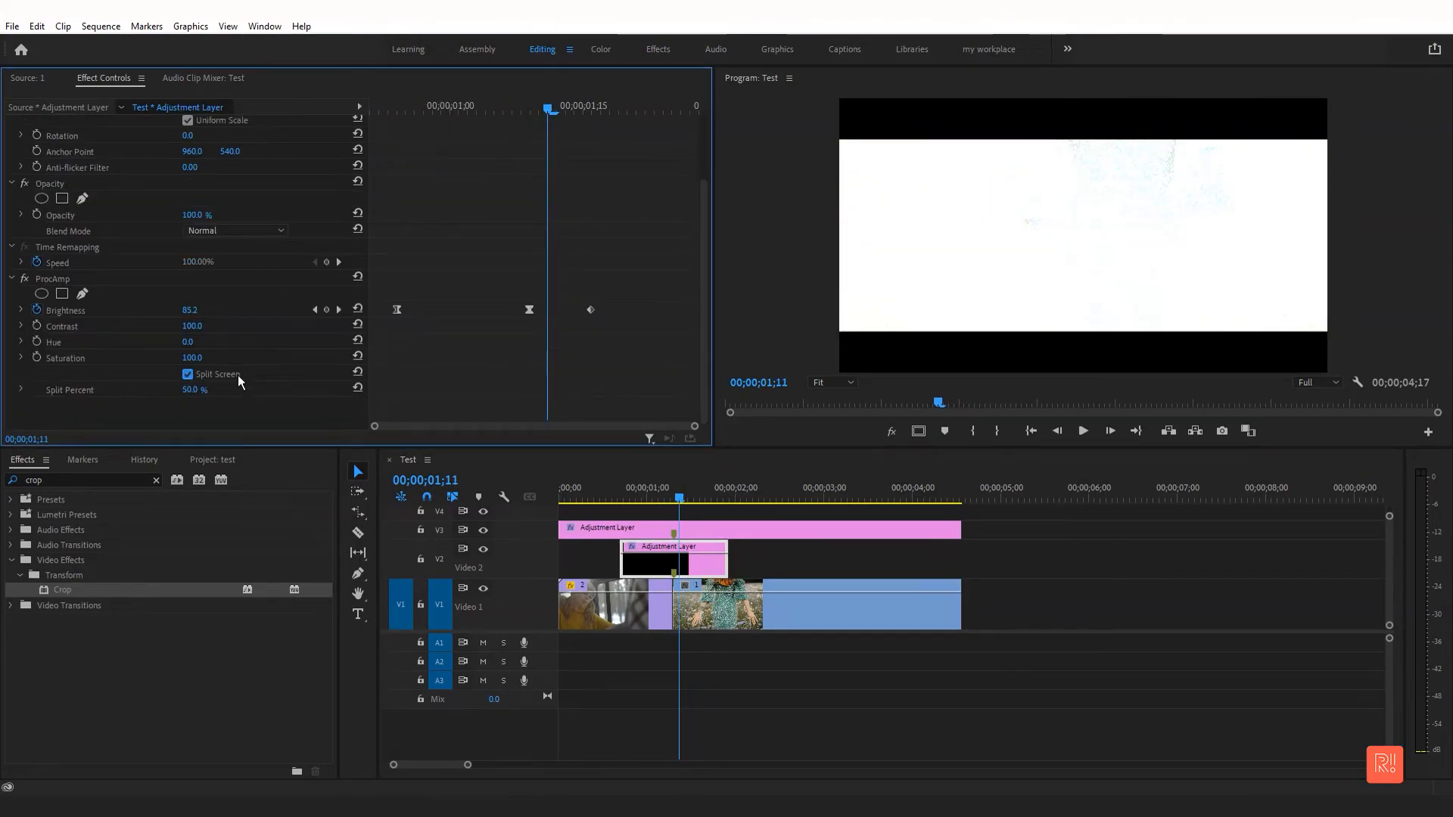
Try a Split Percent of 100% in the V2 adjustment layer's ProcAmp, and turn Split Screen off at 00;00;01;09.
left_click_drag(190, 390, 225, 390)
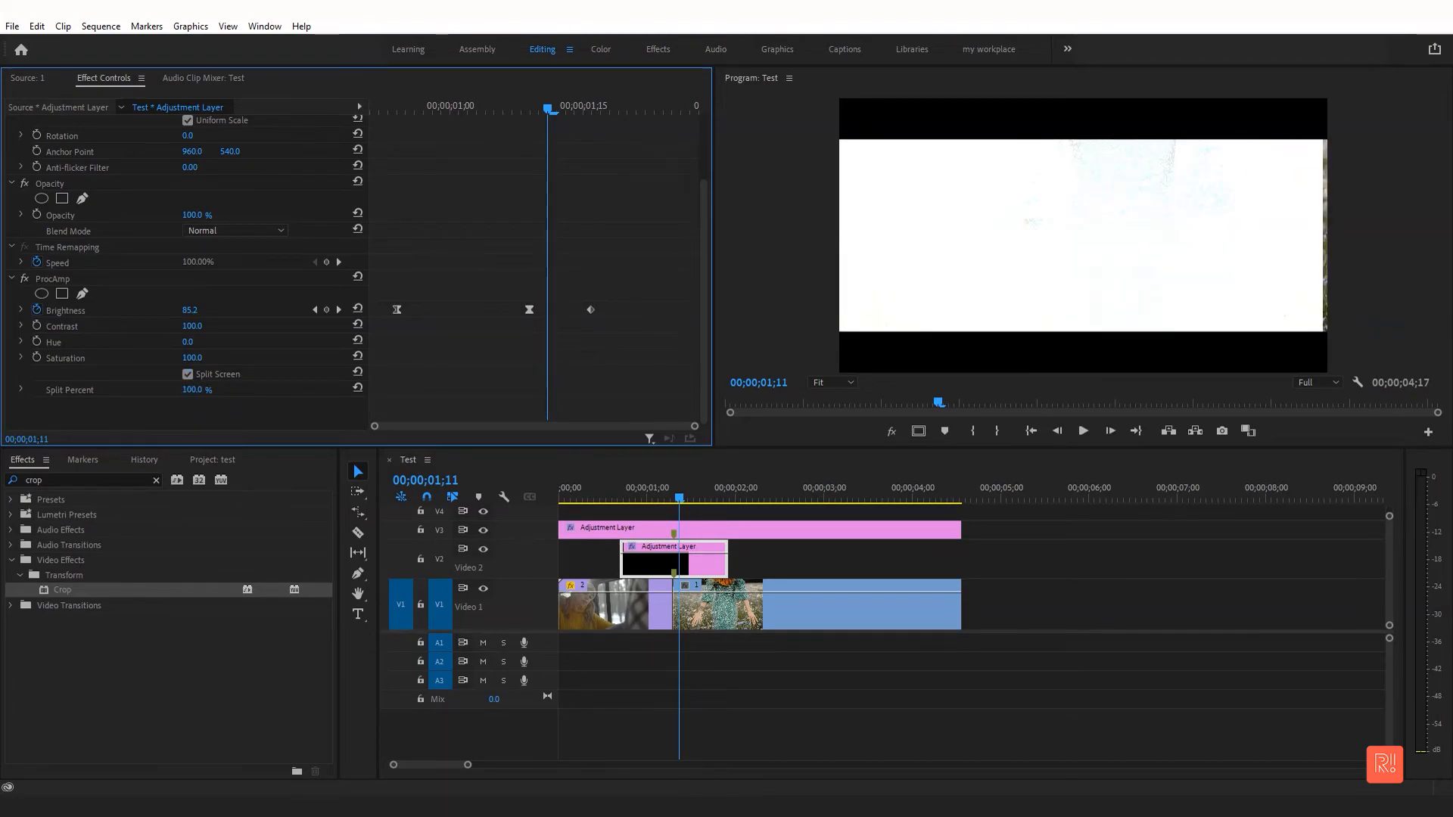
mouse_move(676, 500)
left_mouse_down()
mouse_move(611, 497)
mouse_move(670, 499)
left_mouse_up()
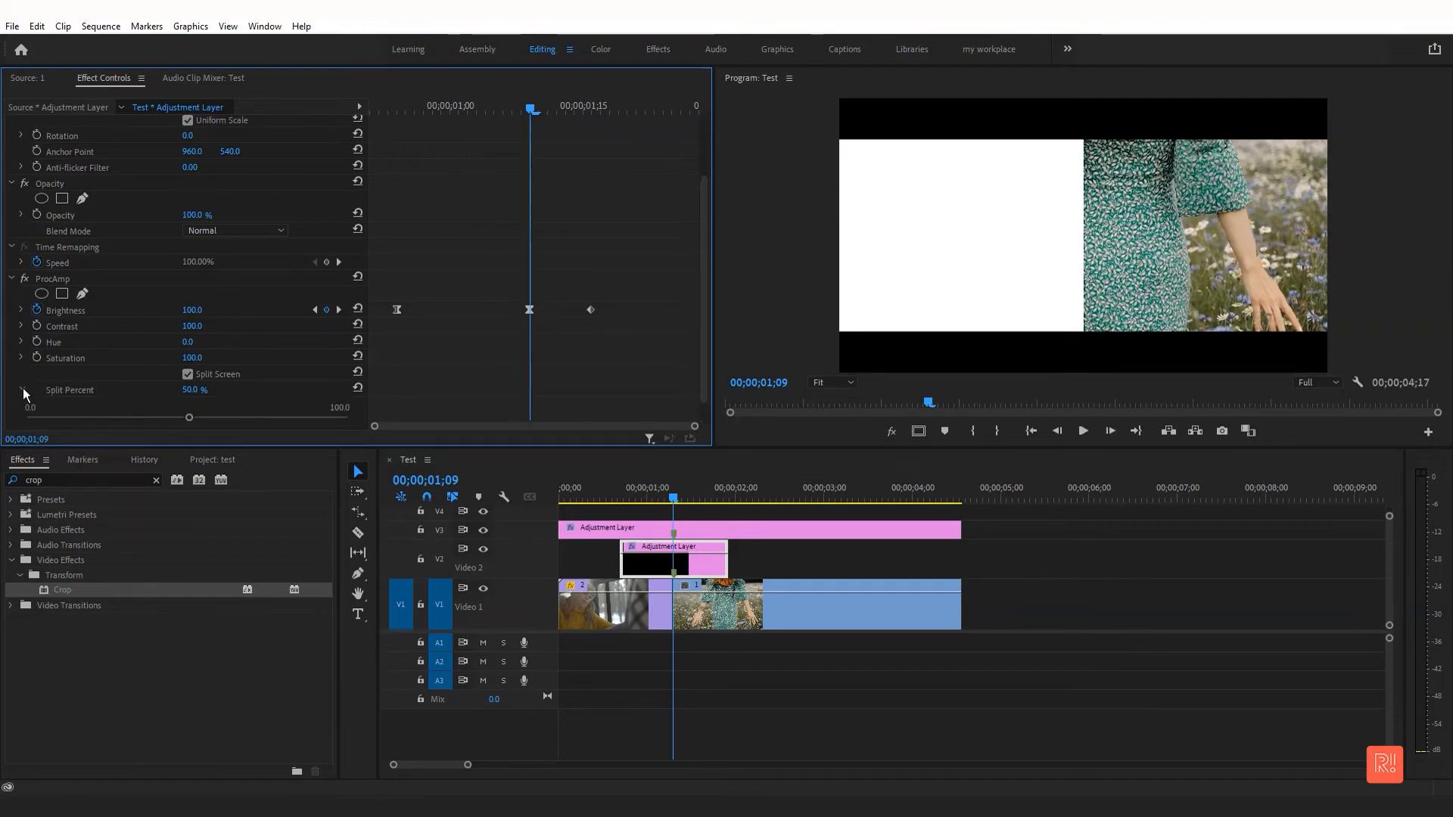
left_click(188, 373)
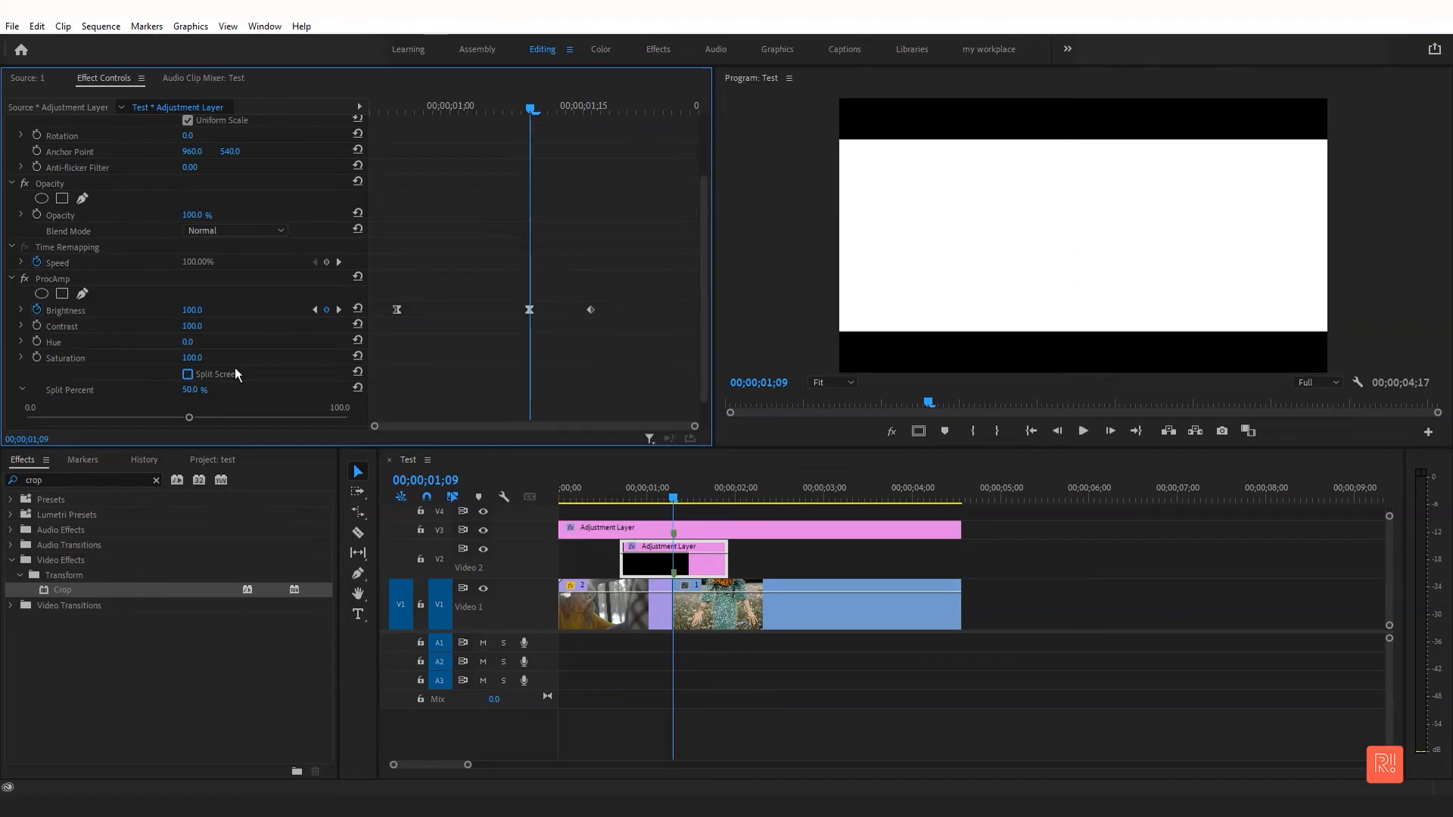
At 00;00;00;25, set the V2 adjustment layer's ProcAmp contrast to 169 and hue to 20°.
left_click(634, 499)
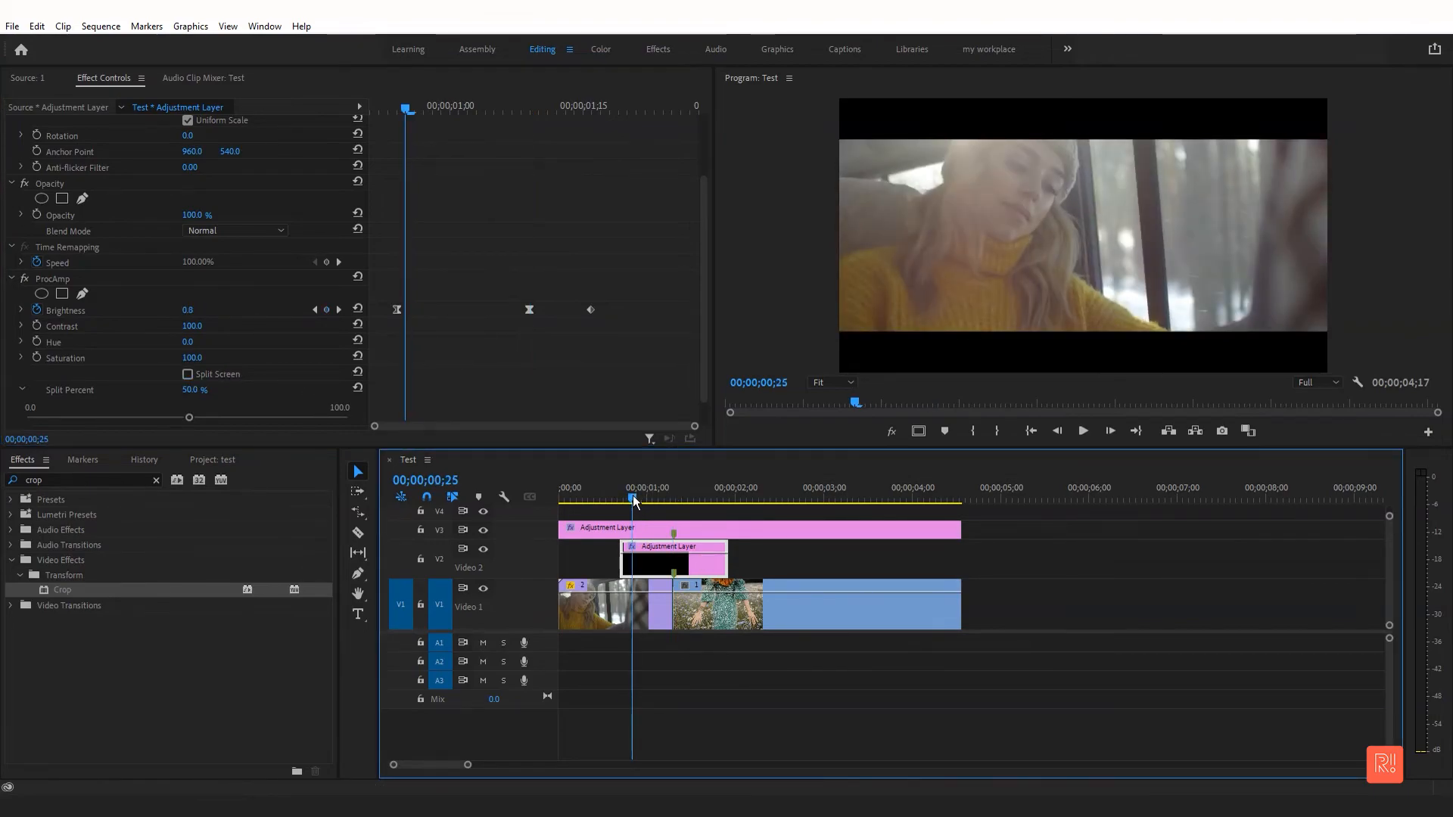
left_click_drag(194, 325, 246, 326)
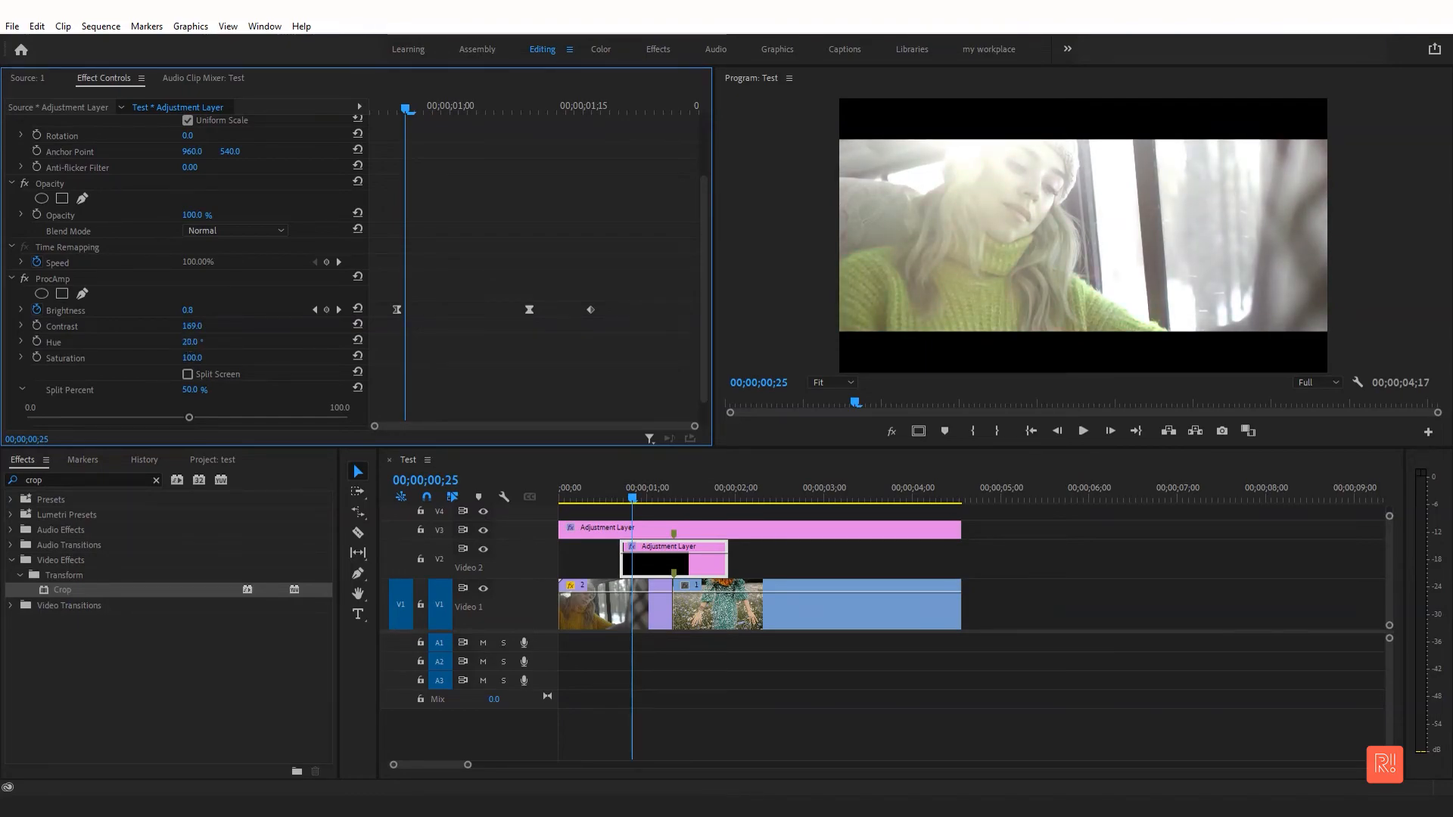
Play the brightness transition between clips 2 and 1 twice from the start of the sequence.
left_click_drag(634, 499, 590, 499)
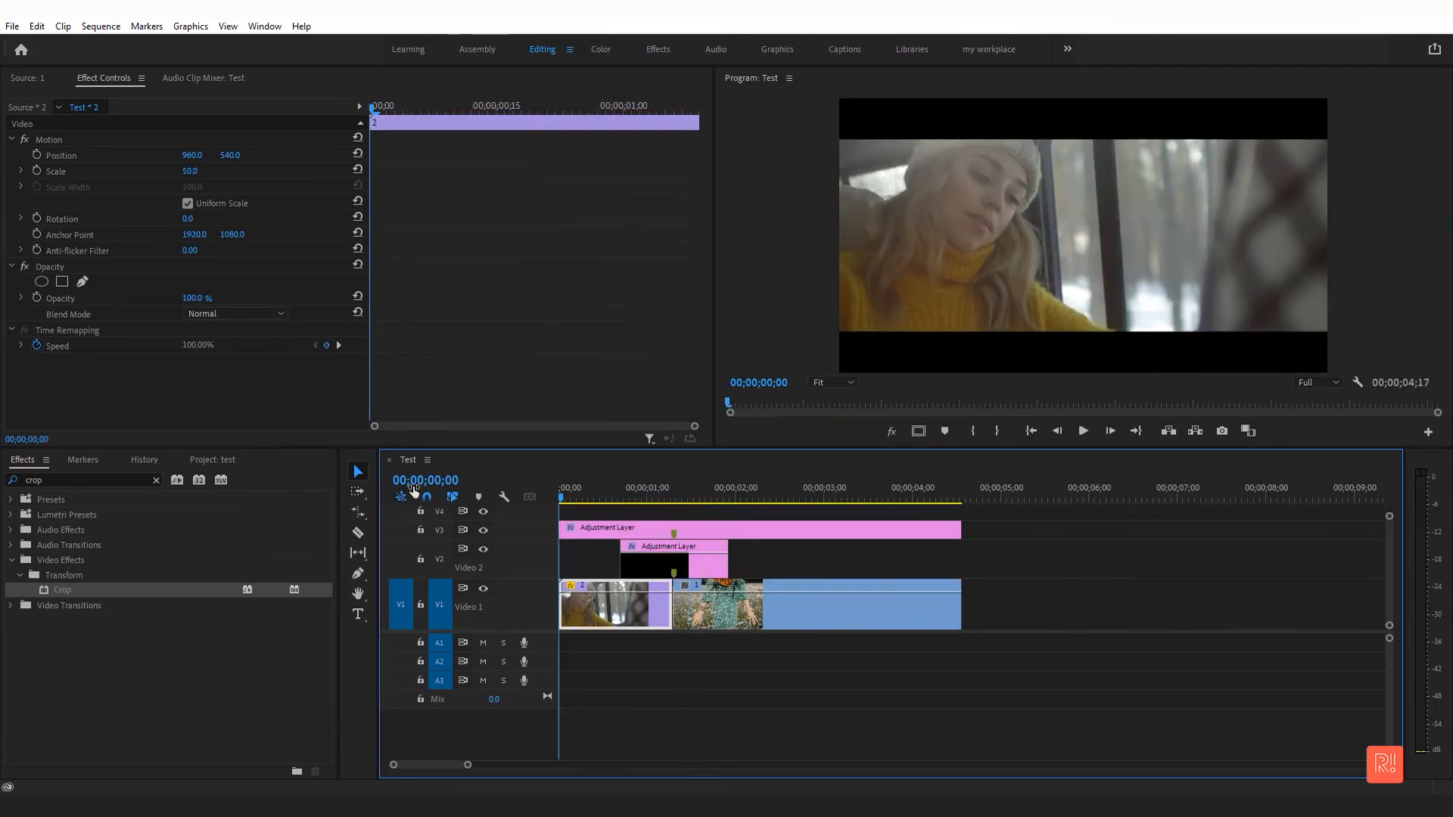
key("space")
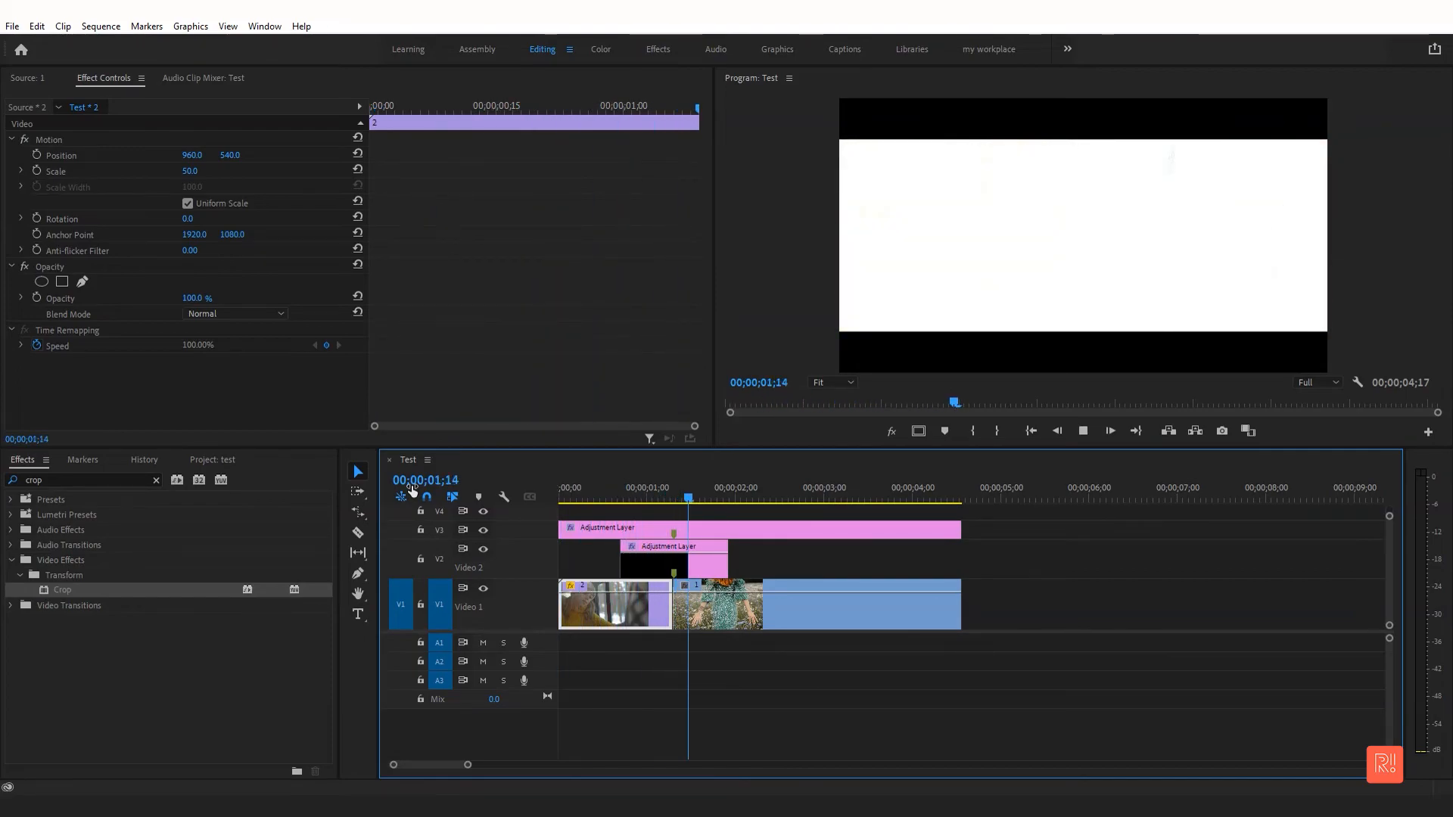
key("space")
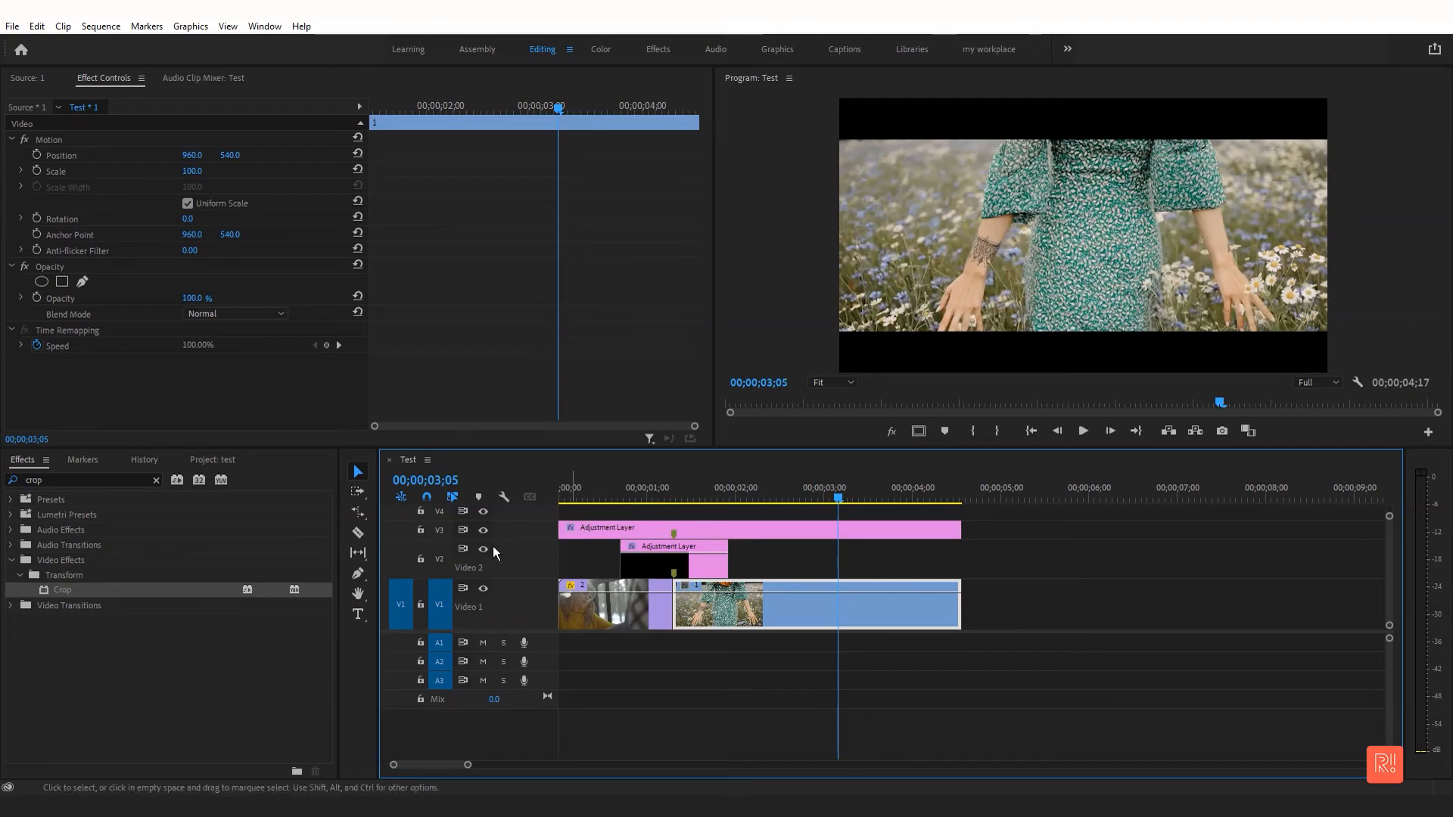
key("Home")
key("space")
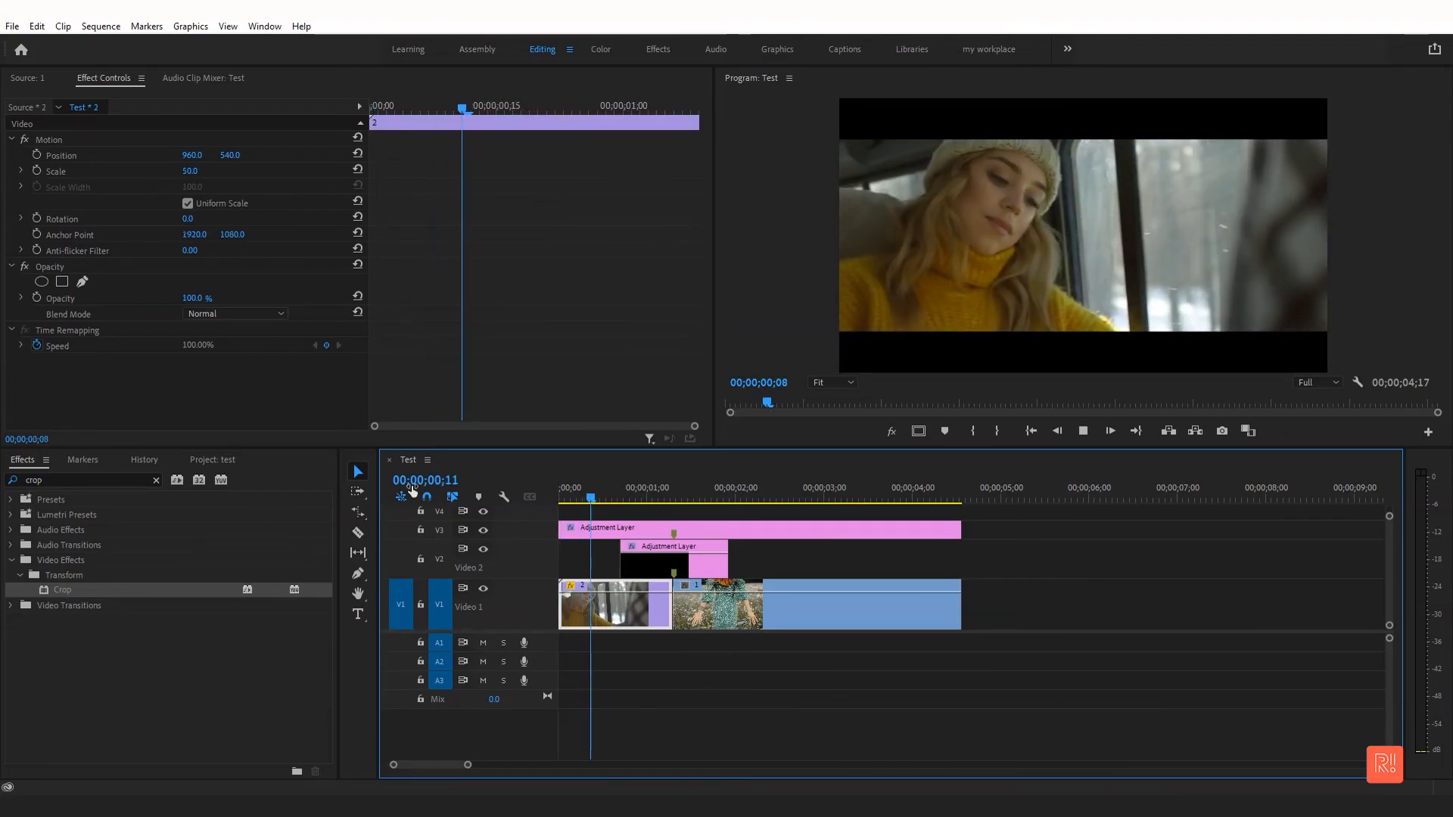